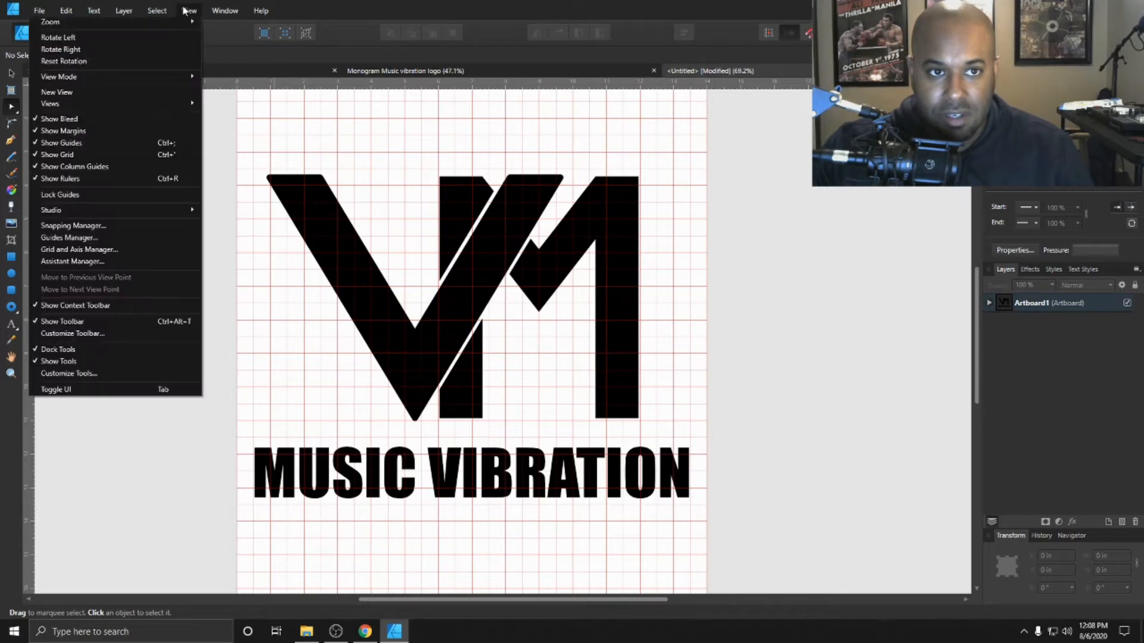
Hide the grid and examine the finished VM Music Vibration logo up close and as a whole
click(65, 157)
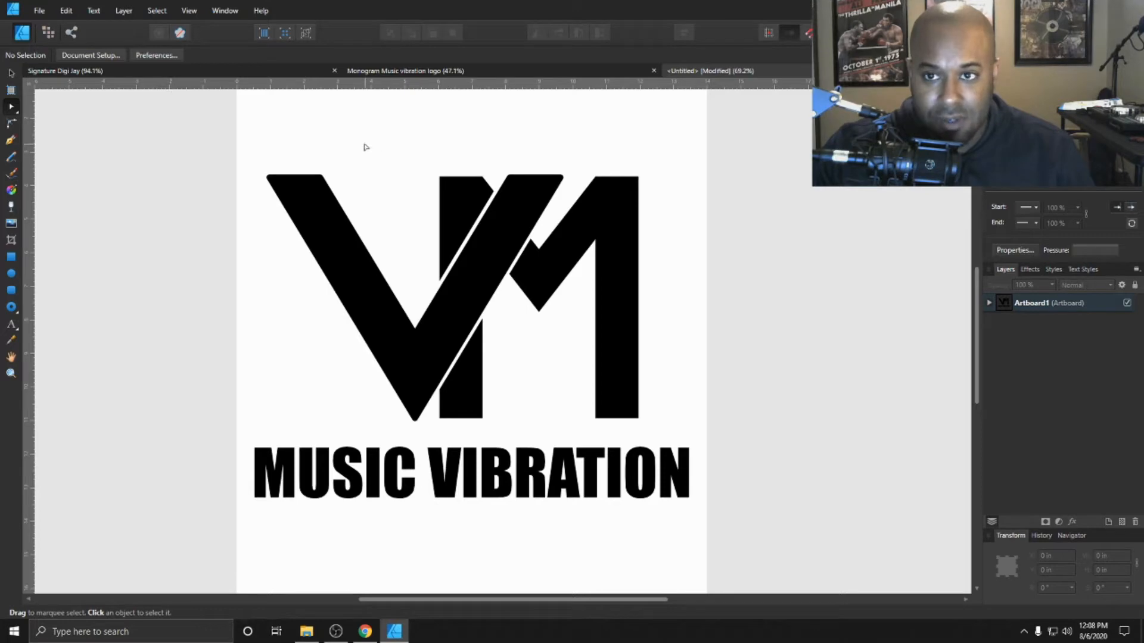
scroll(365, 147, down, 3)
drag(669, 600, 599, 601)
scroll(501, 401, up, 3)
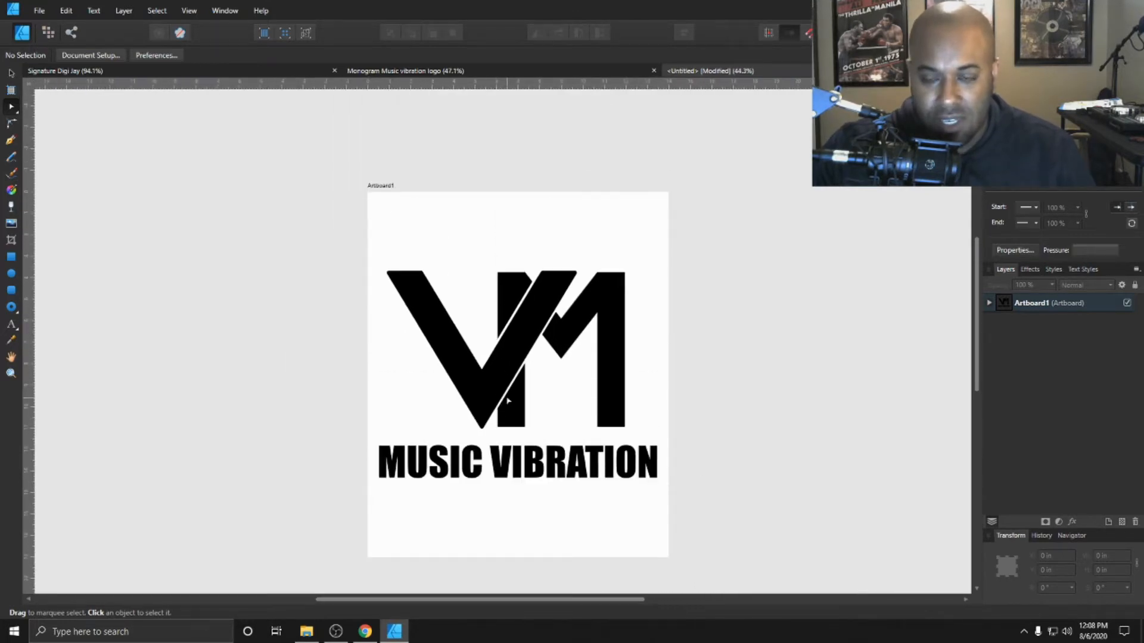
scroll(649, 250, up, 3)
scroll(536, 252, down, 3)
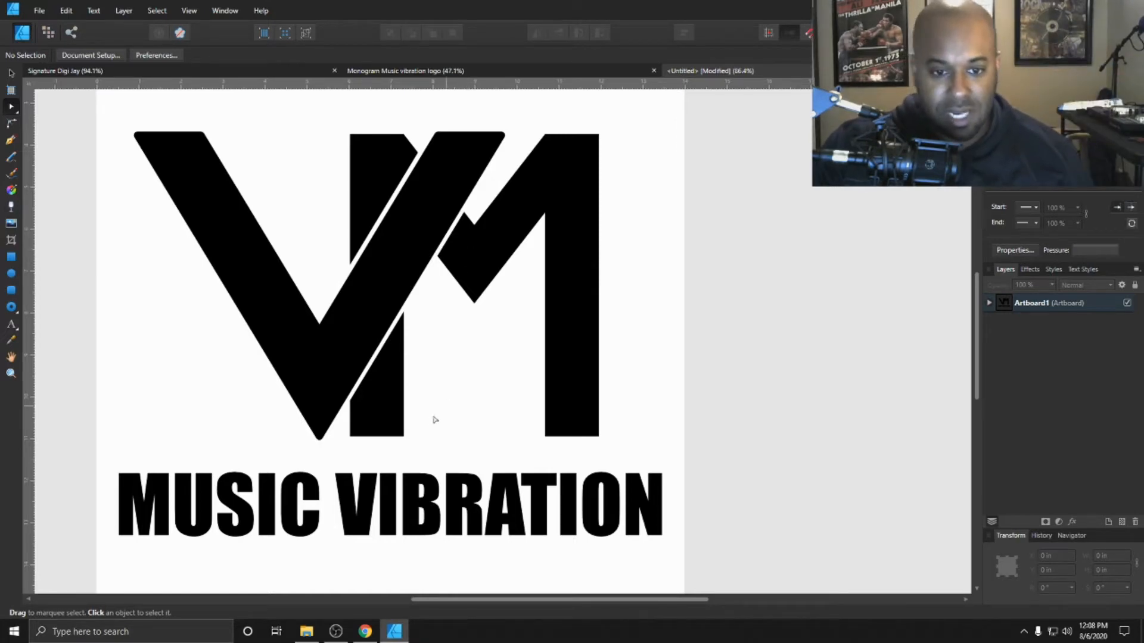
drag(636, 601, 591, 603)
scroll(615, 415, down, 4)
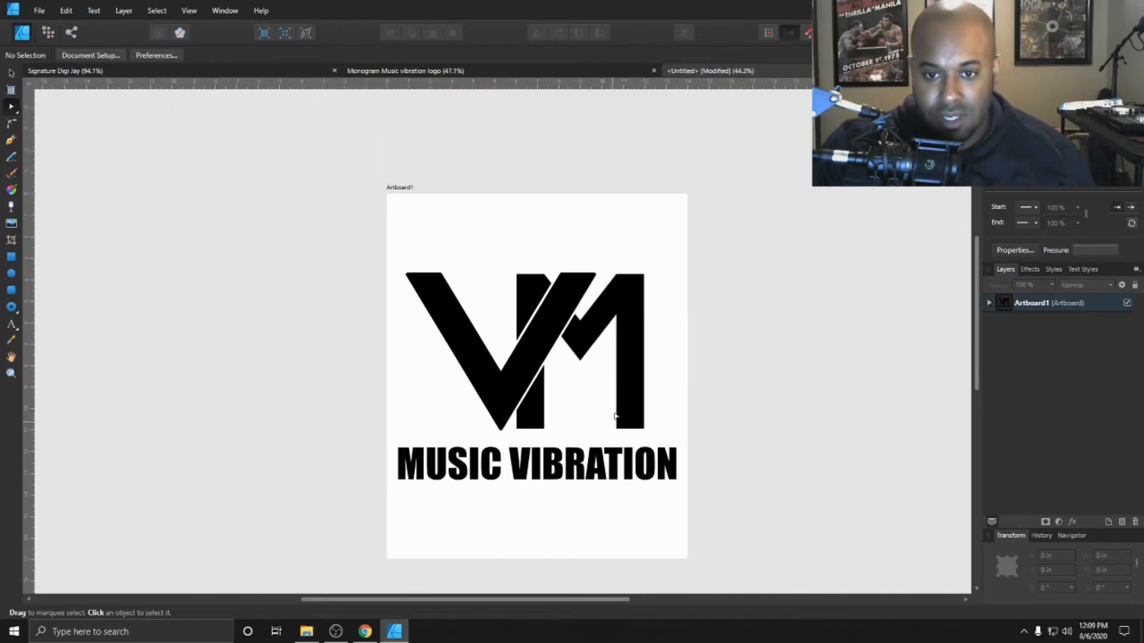
Duplicate the artboard holding the logo and place the copy beside the original at about X 16 in
click(10, 73)
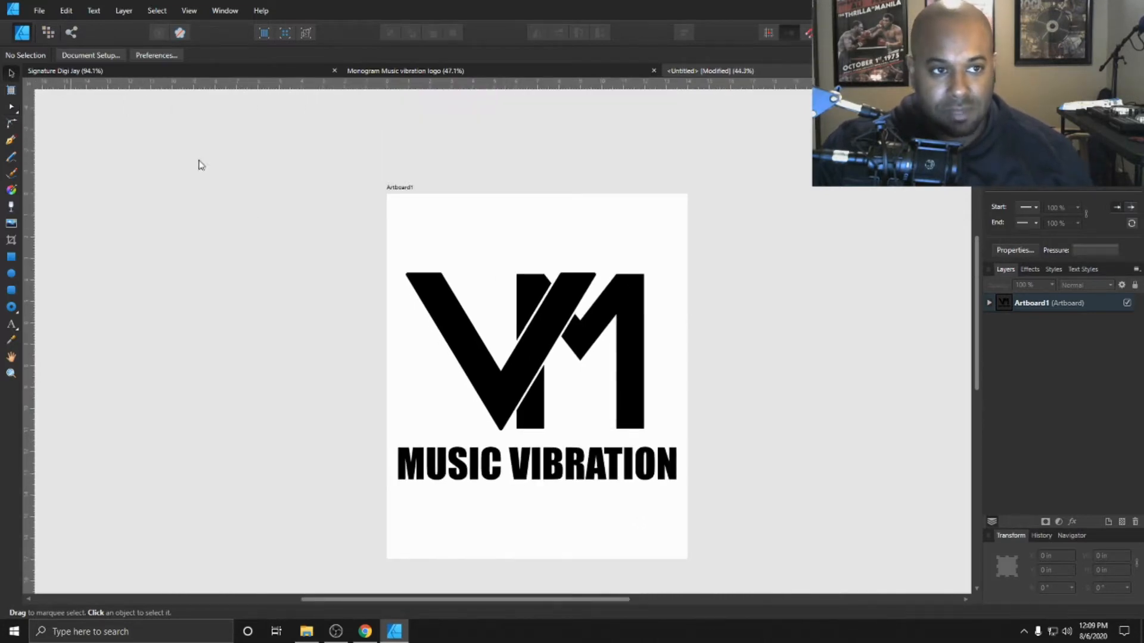
click(1061, 305)
key(ctrl+j)
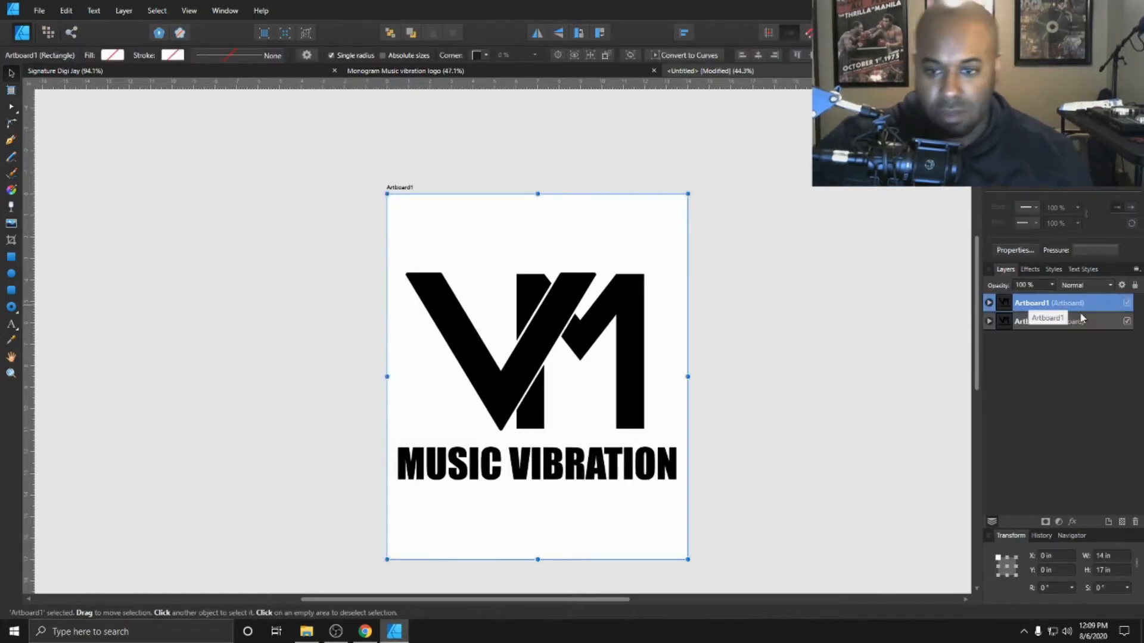
drag(344, 594, 418, 595)
drag(423, 401, 768, 388)
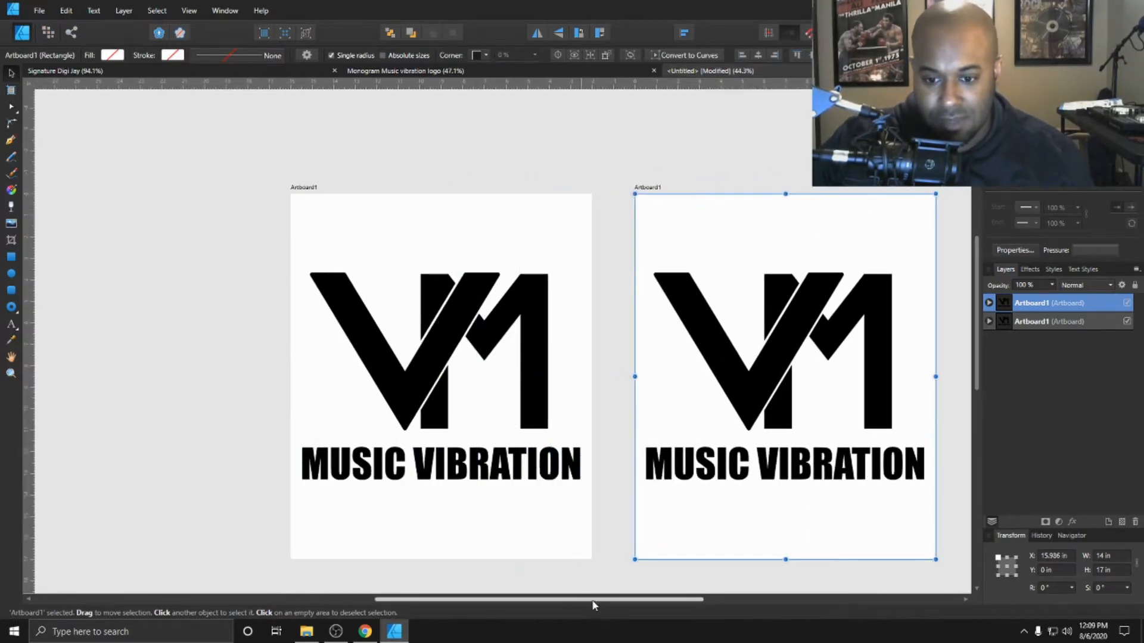
Delete the logo group from the duplicated artboard to leave it blank
drag(583, 598, 659, 598)
click(495, 320)
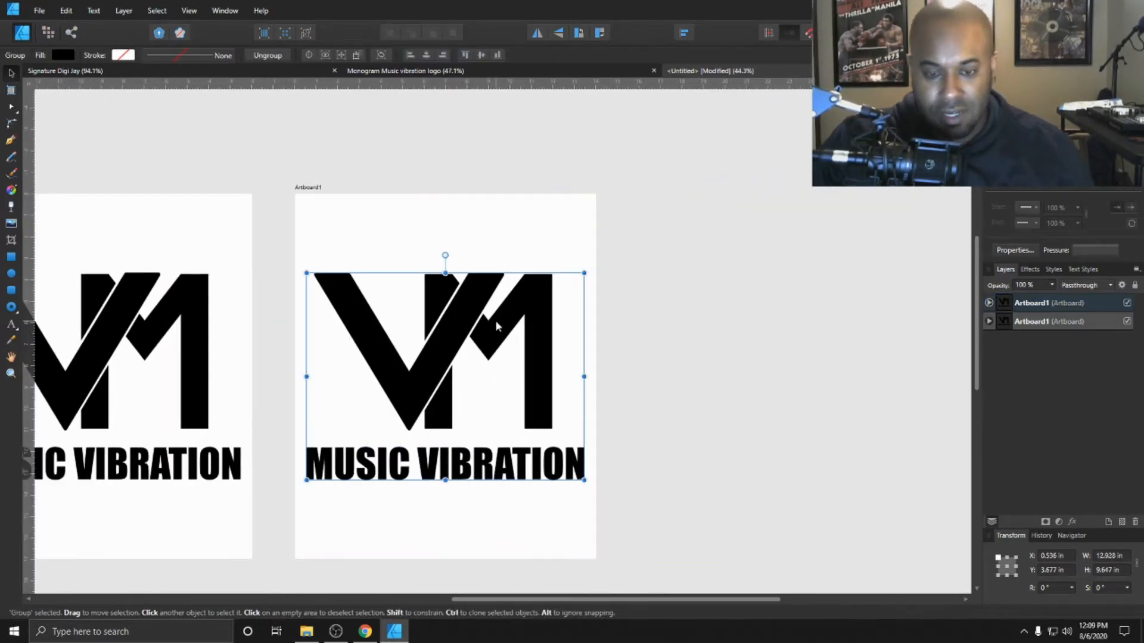
key(Delete)
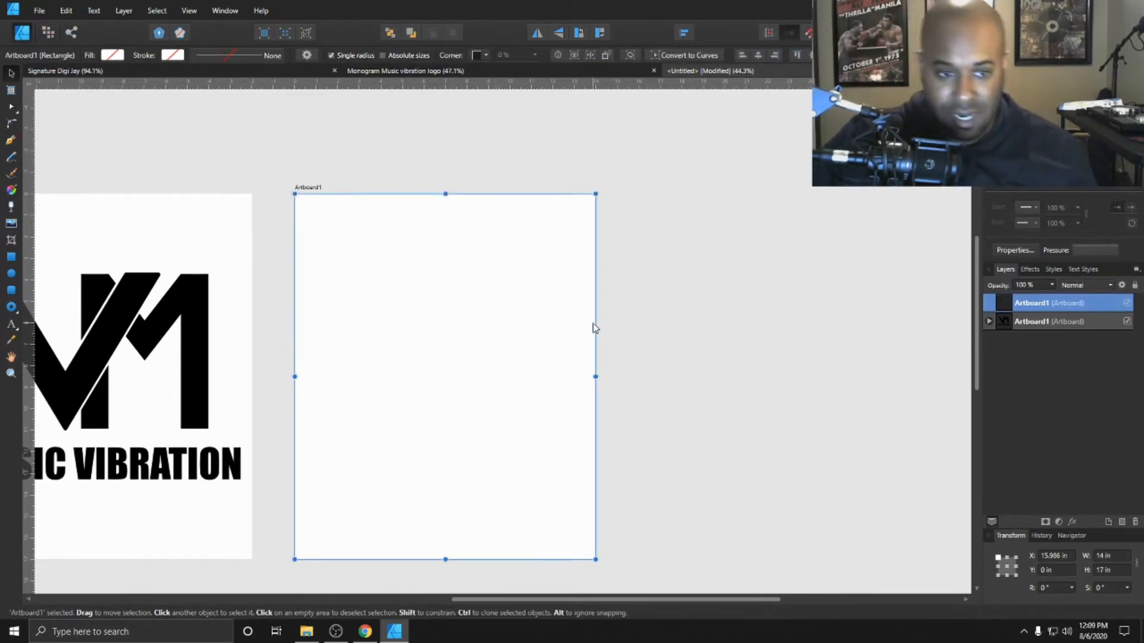
Show the grid and draw a vertical rectangle about 1.44 in wide and 7.45 in high on the blank artboard
click(11, 257)
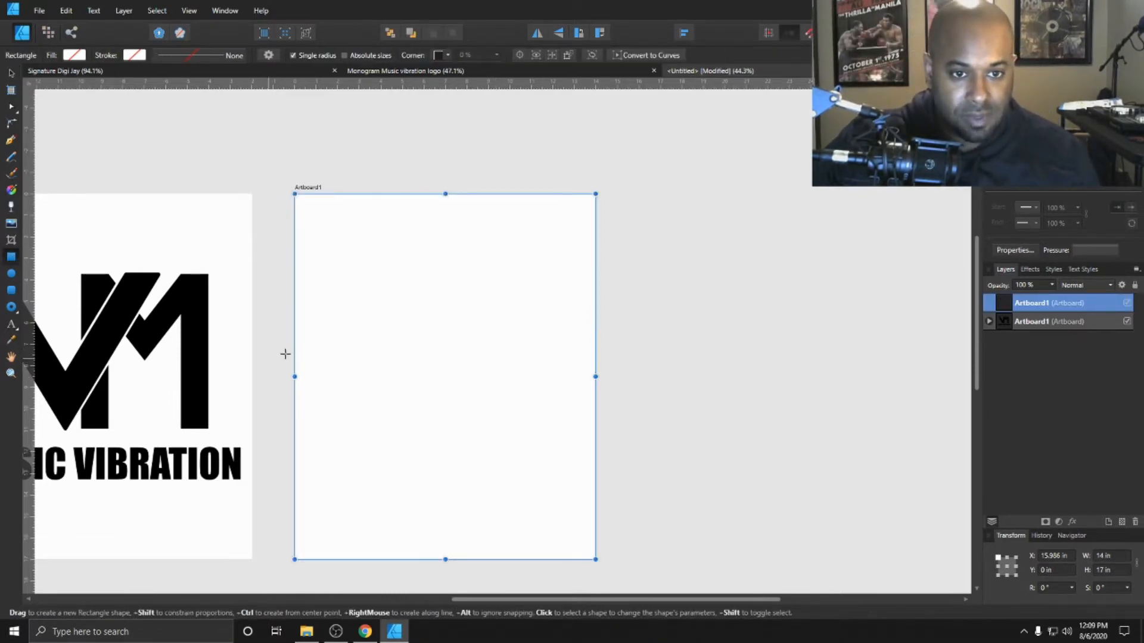
click(188, 11)
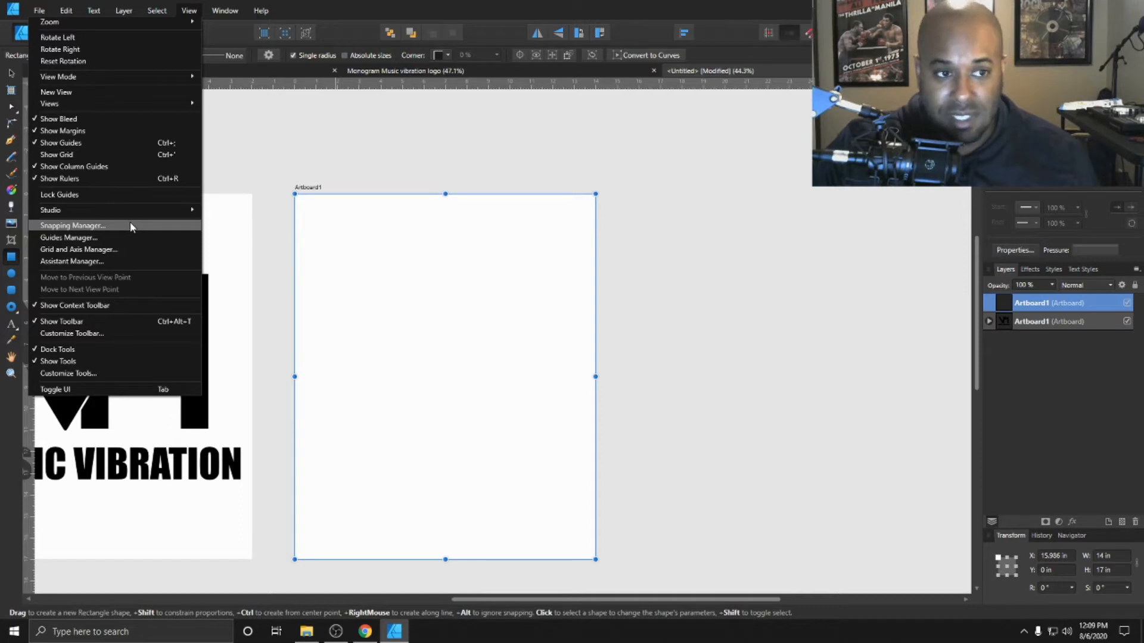
click(91, 154)
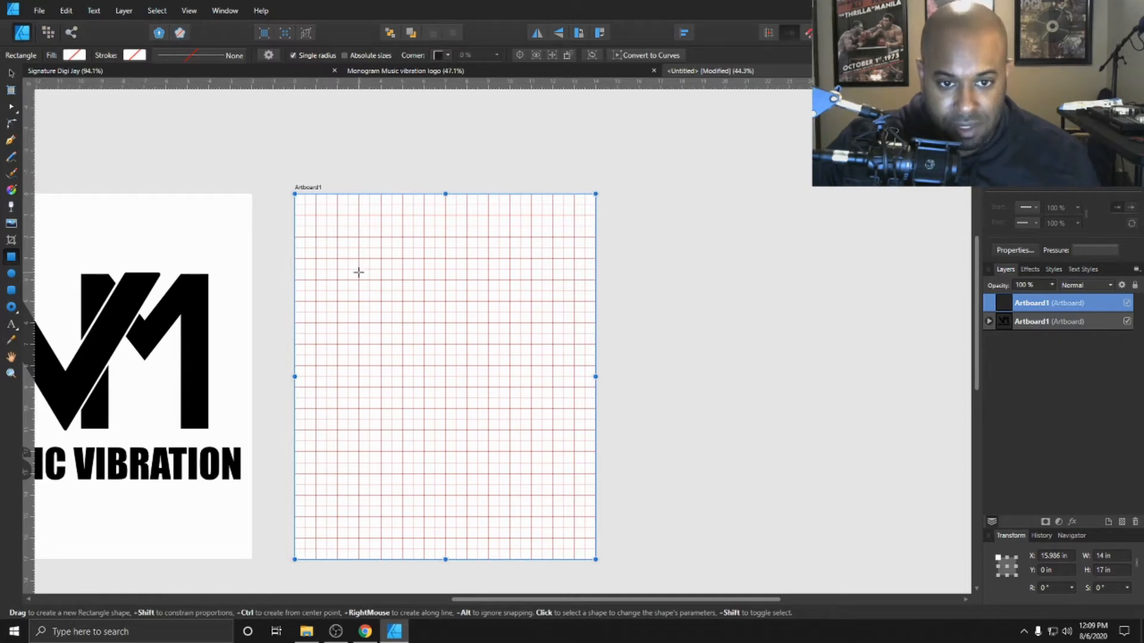
scroll(359, 276, up, 2)
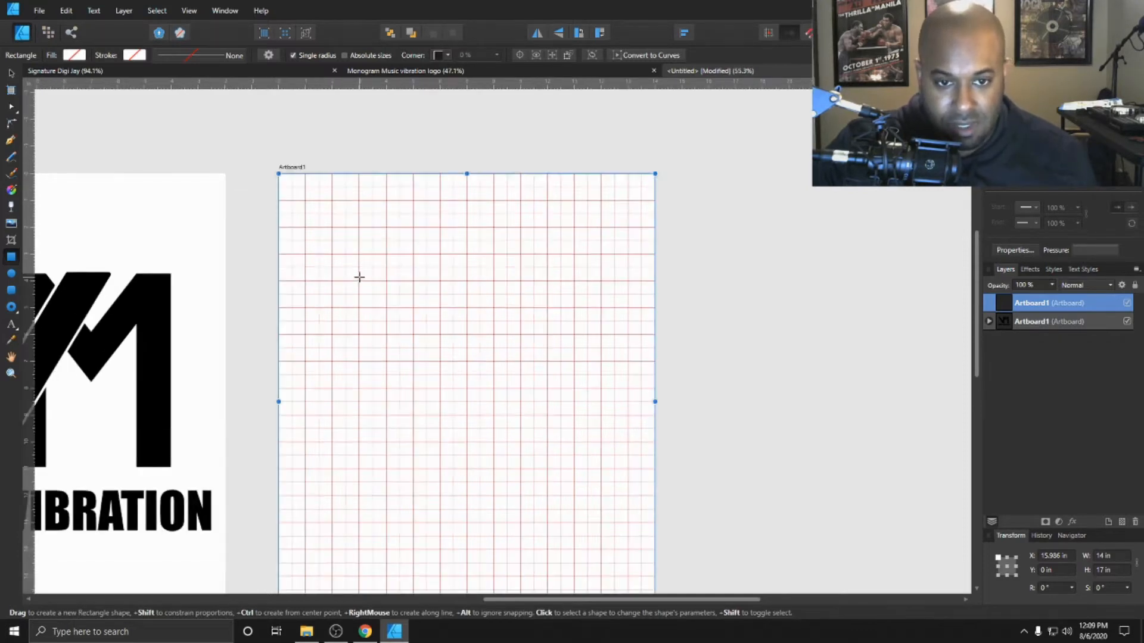
drag(359, 268, 398, 470)
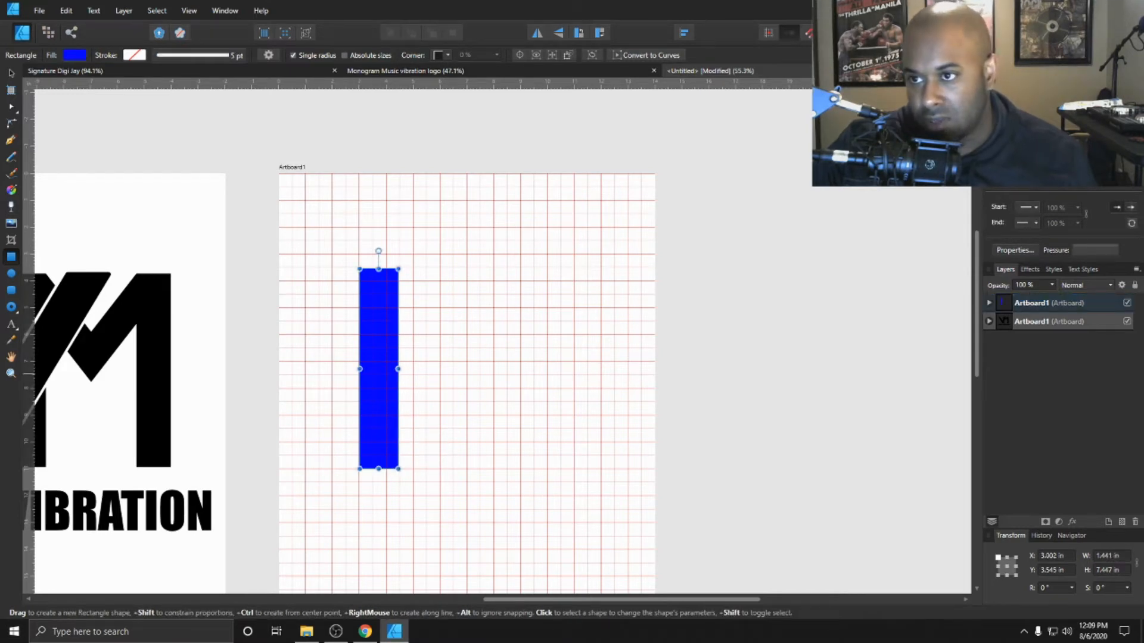
Give the rectangle a black fill and a white stroke
click(1002, 70)
mouse_move(1044, 135)
mouse_down()
mouse_move(1041, 169)
mouse_move(1040, 96)
mouse_up()
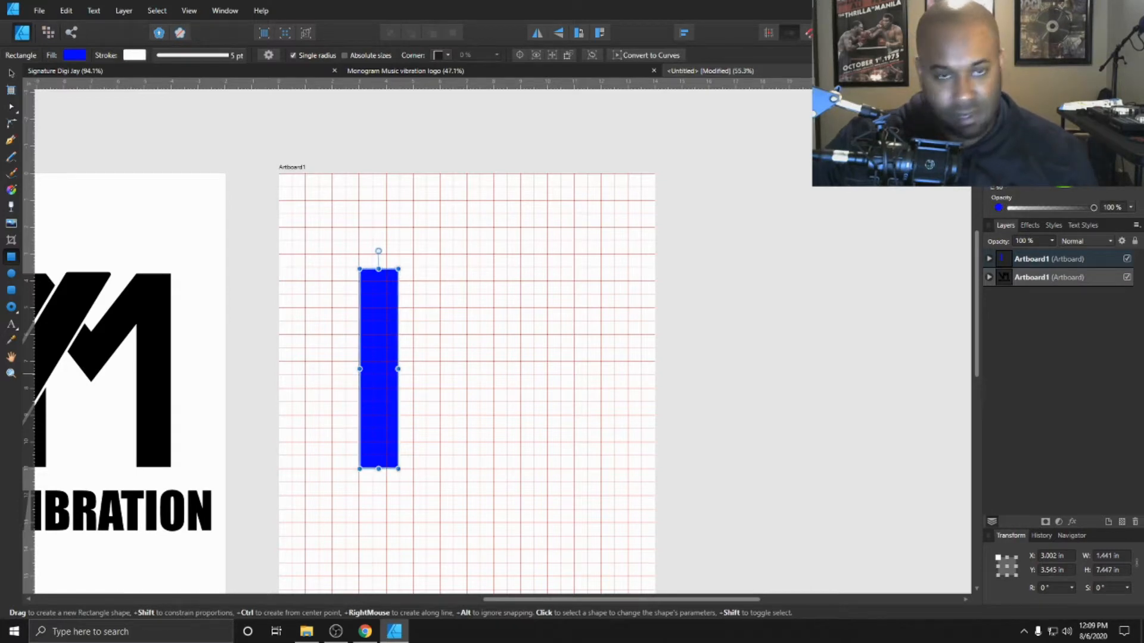
drag(1070, 135, 1032, 207)
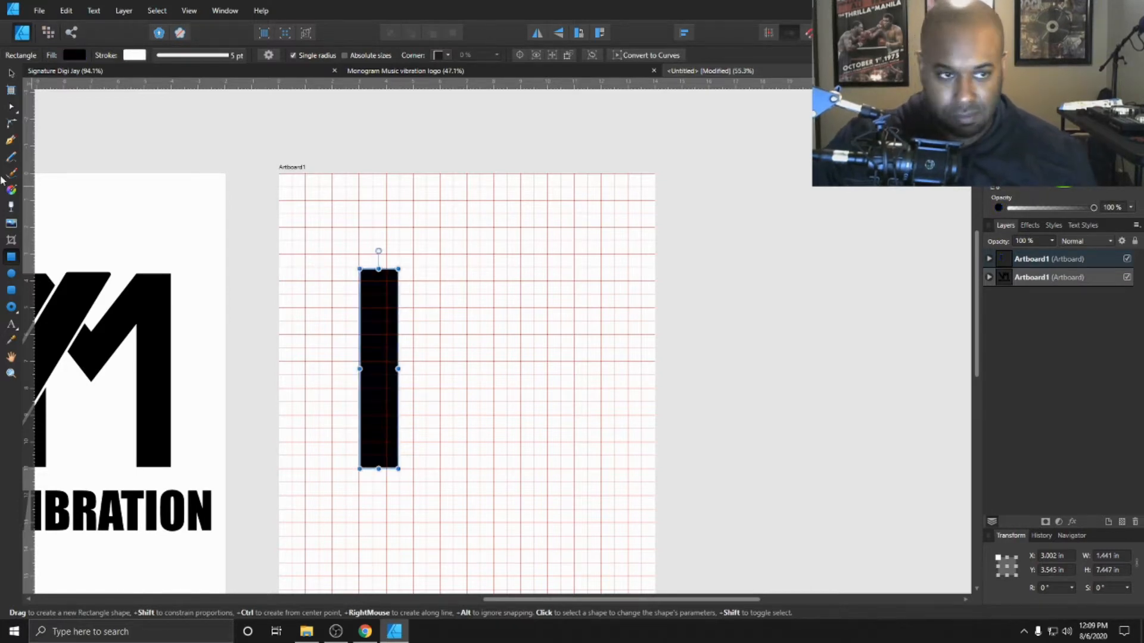
Make spare copies of the black rectangle and place one just outside the artboard at about X 30.7 in
click(9, 73)
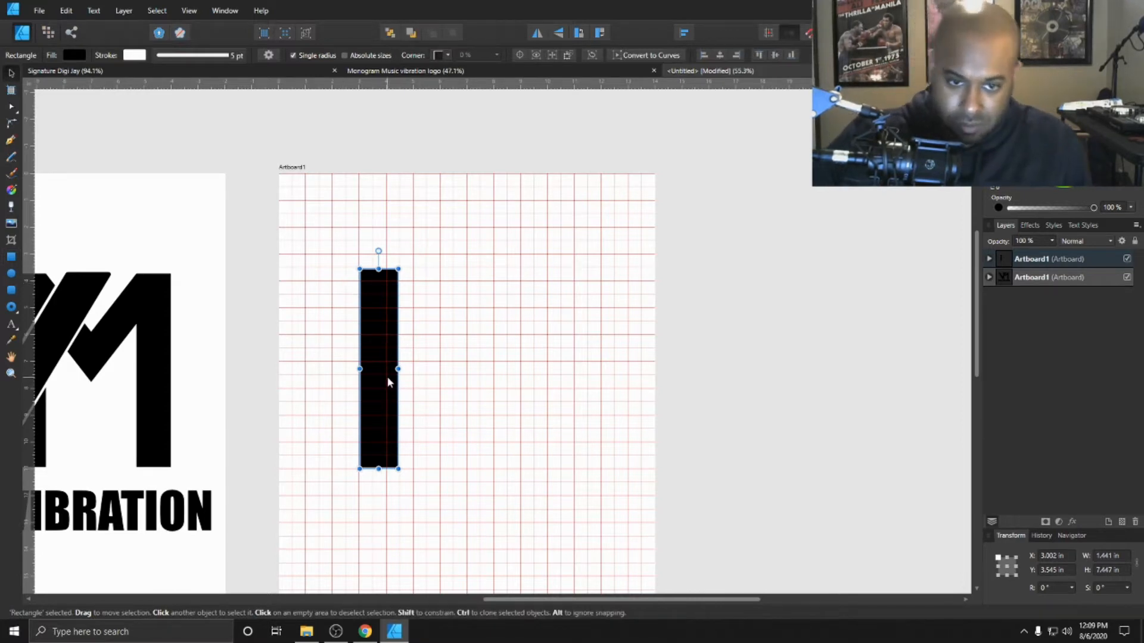
drag(389, 377, 738, 361)
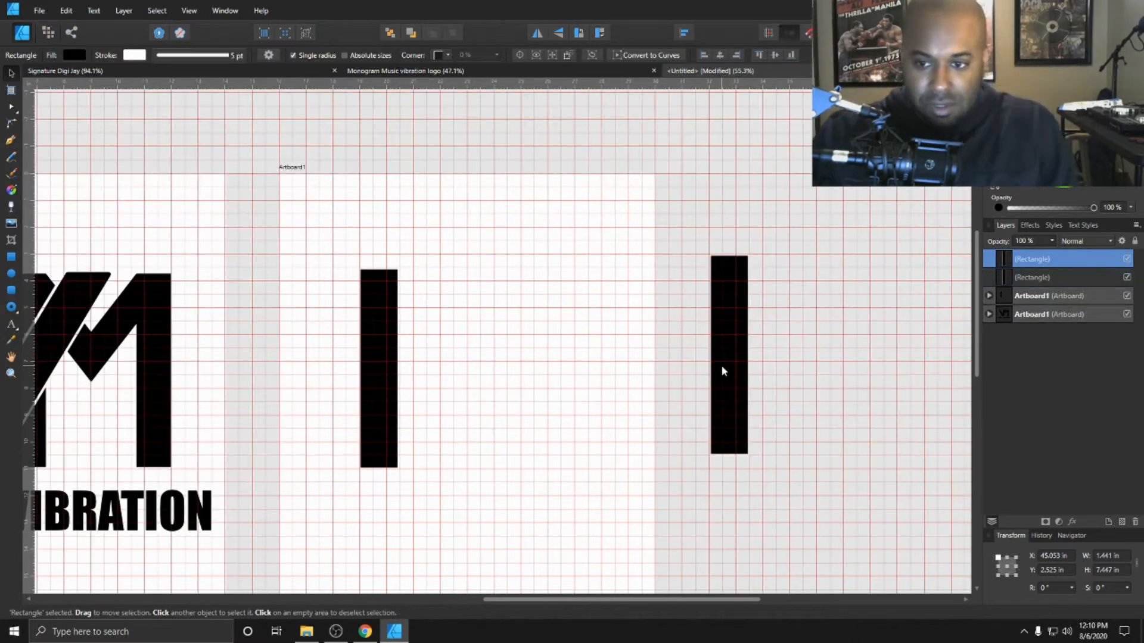
drag(722, 370, 688, 367)
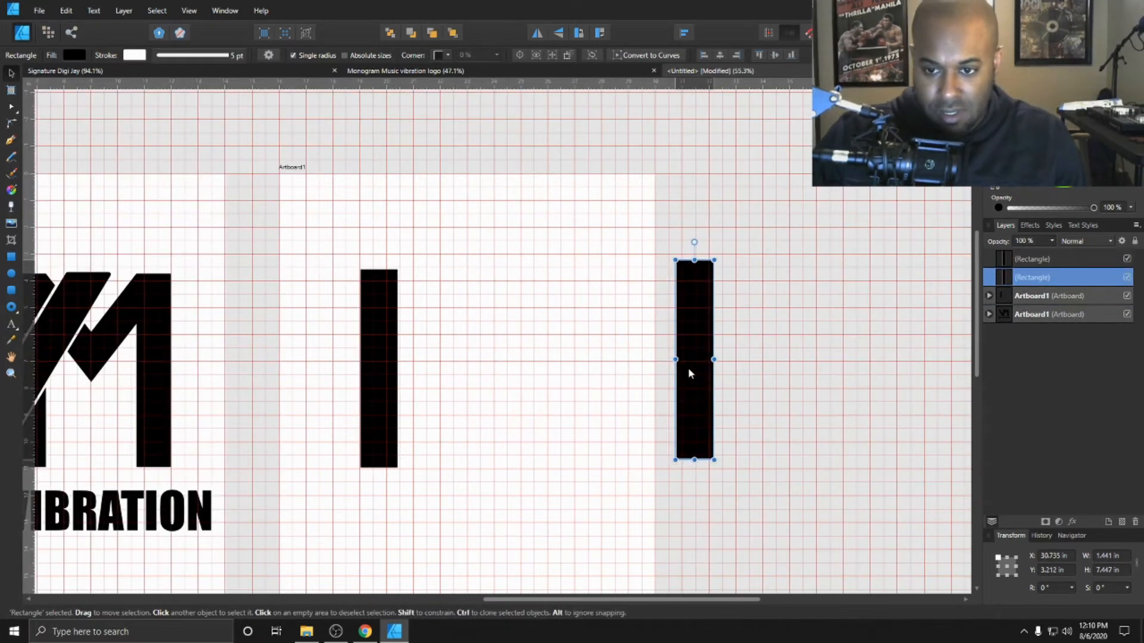
Duplicate the spare rectangle, remove the copy's stroke and move it onto the artboard beside the first bar
key(ctrl+j)
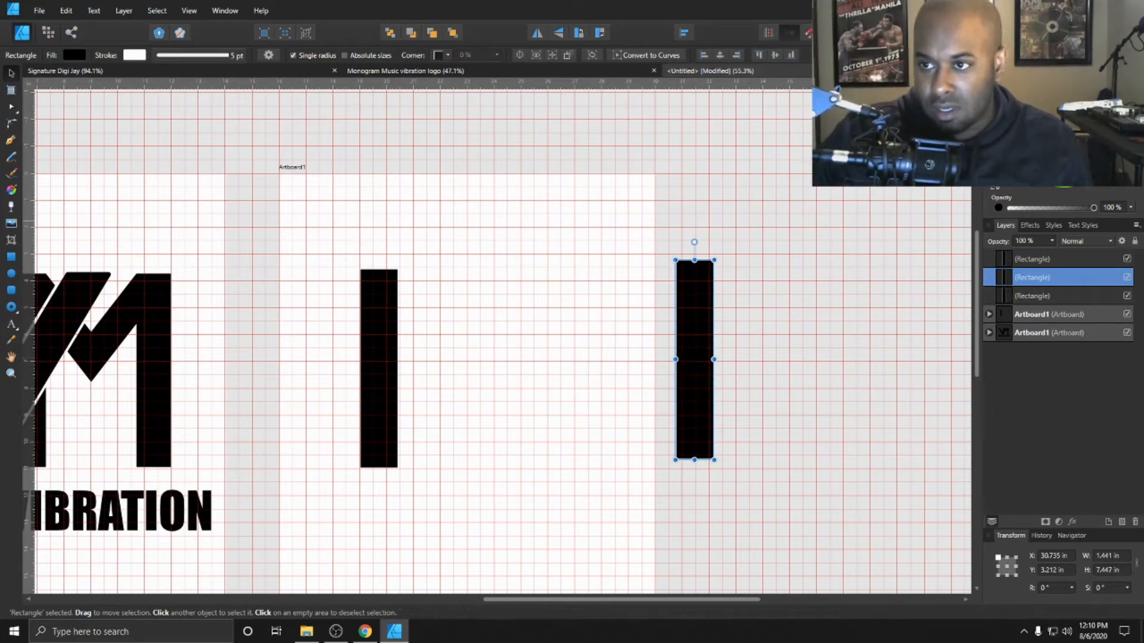
key(slash)
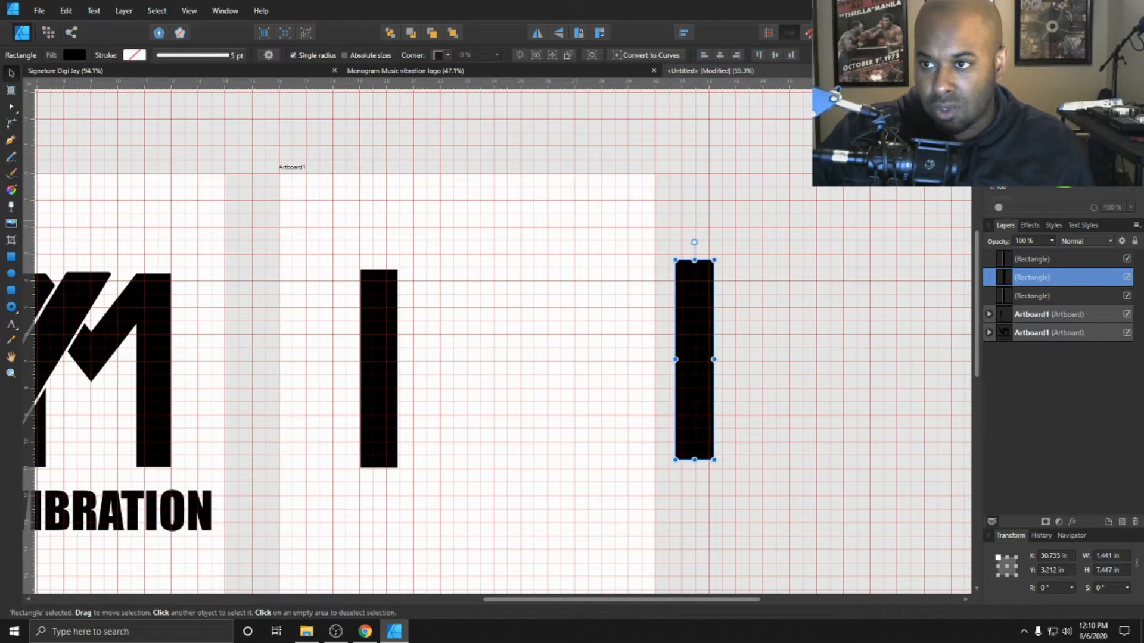
drag(690, 329, 459, 341)
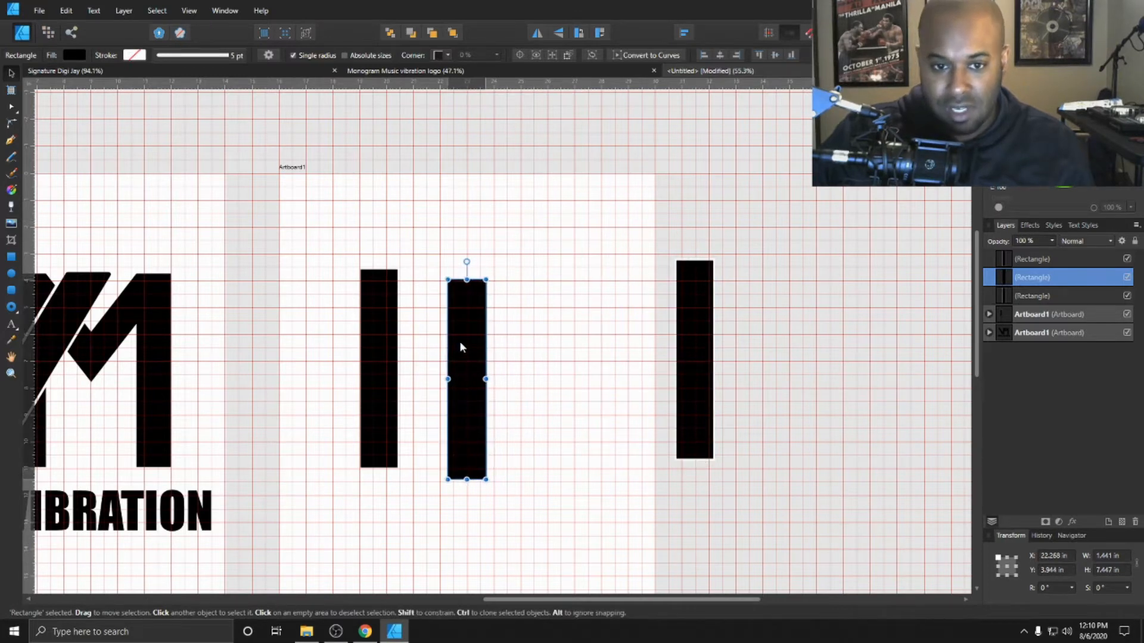
Remove the stroke from the first bar and the spare bar, and move the second bar level with the first
click(383, 331)
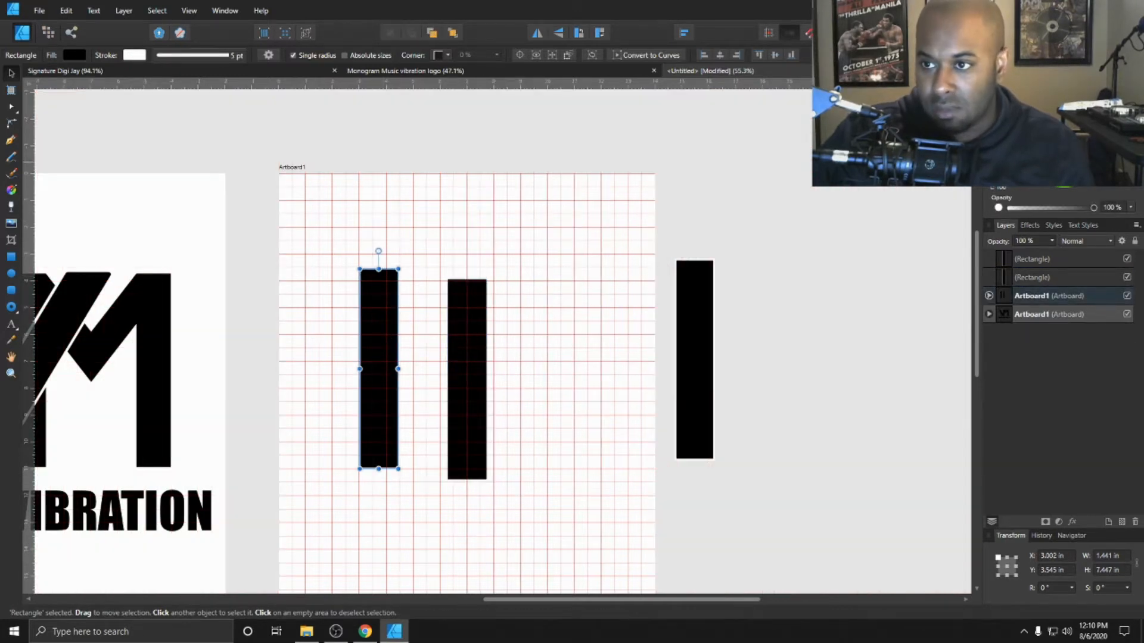
click(472, 315)
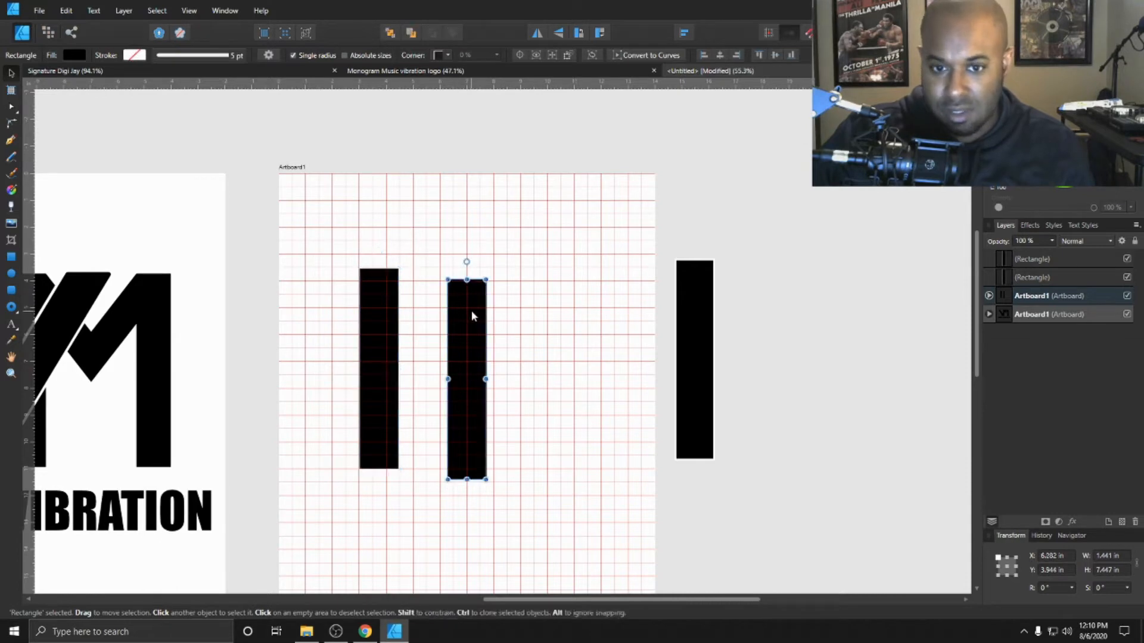
drag(472, 311, 498, 302)
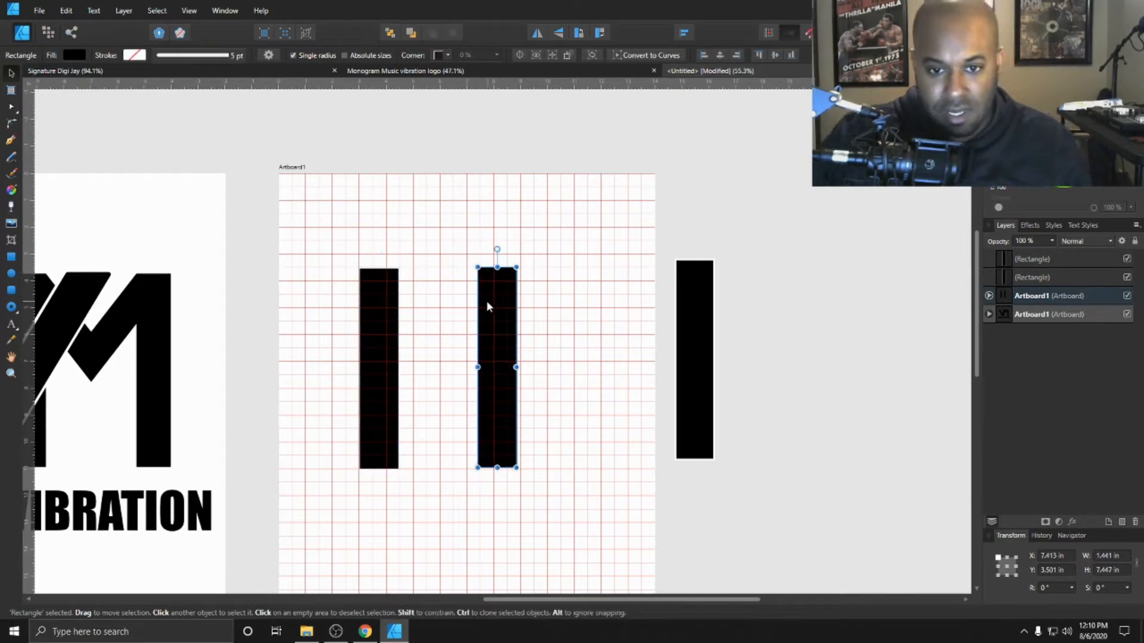
click(694, 318)
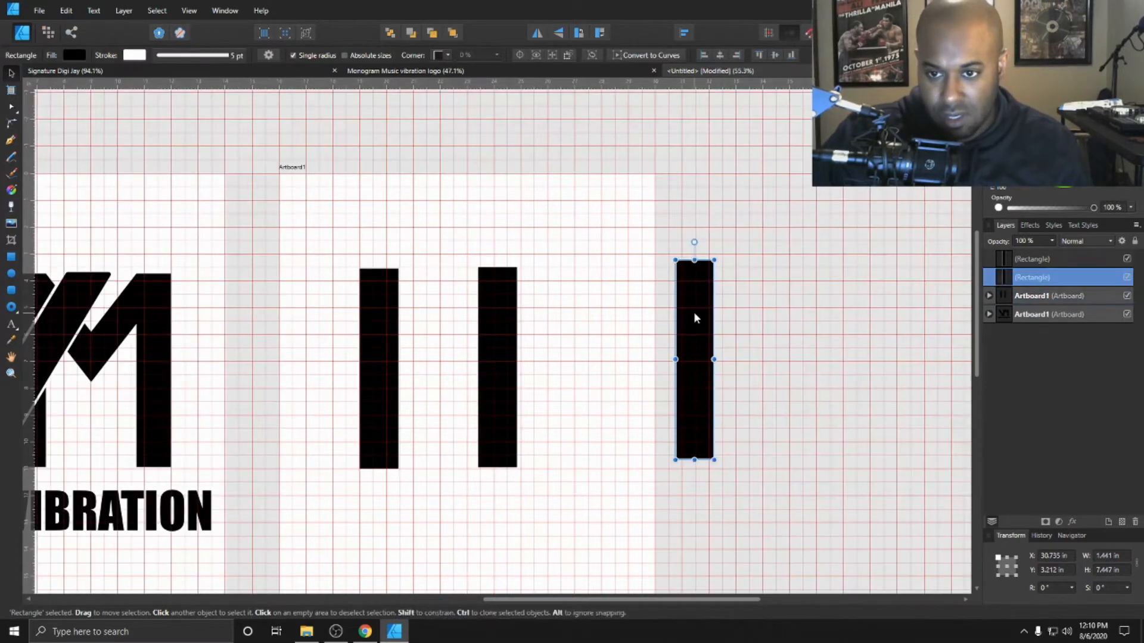
key(slash)
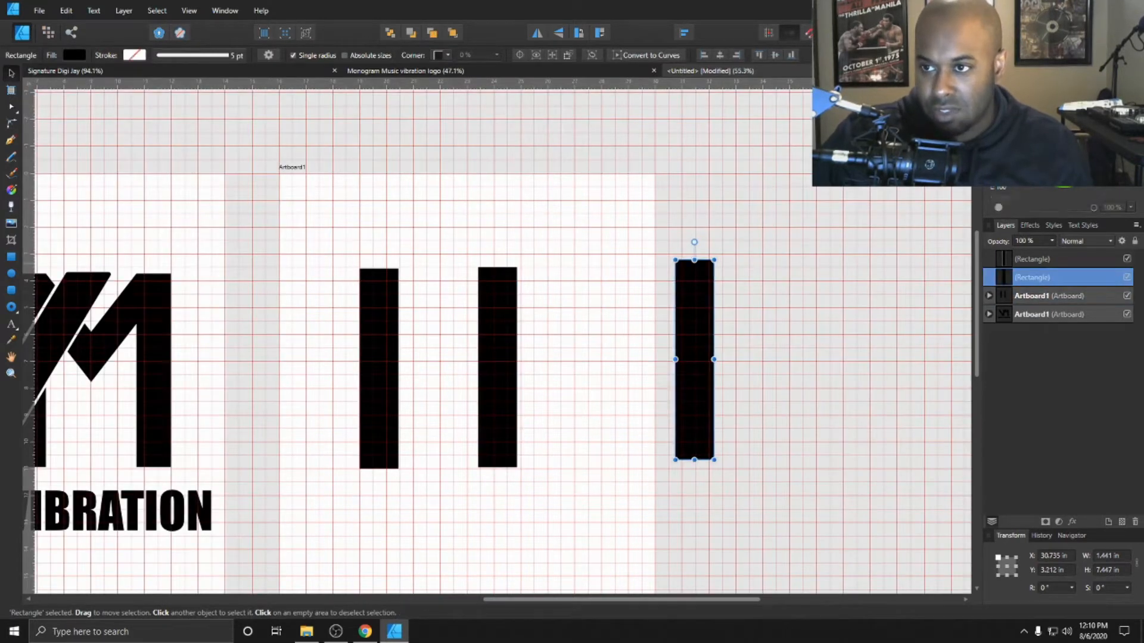
Duplicate the second bar, placing one at about X 5.1 in near the first bar and the other at about X 8.2 in
click(509, 340)
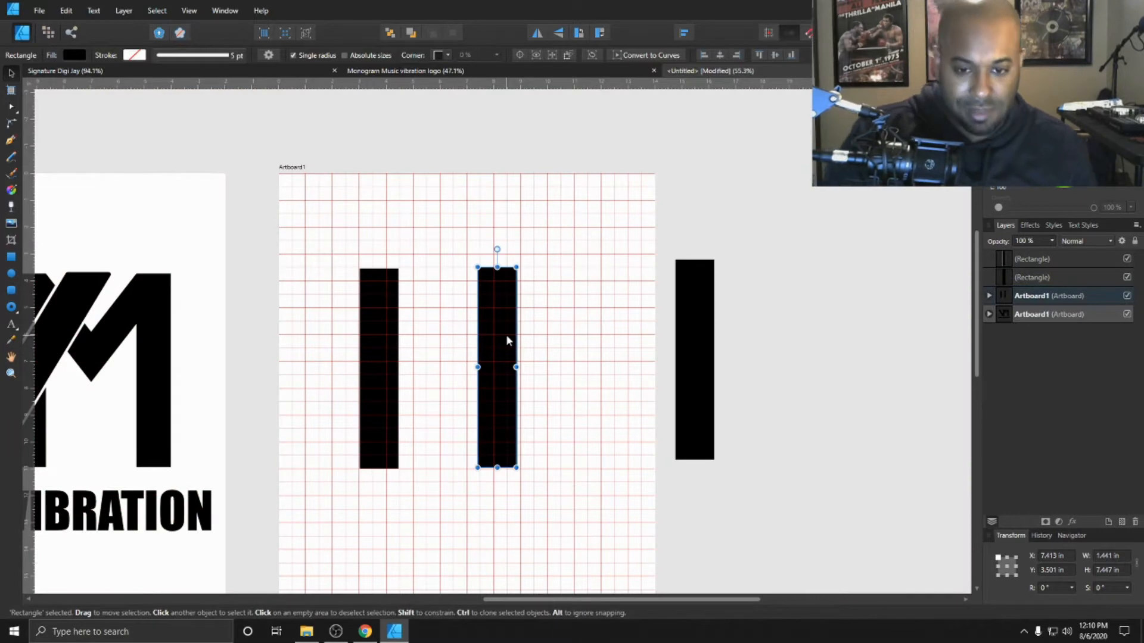
drag(506, 337, 423, 338)
click(485, 339)
click(545, 335)
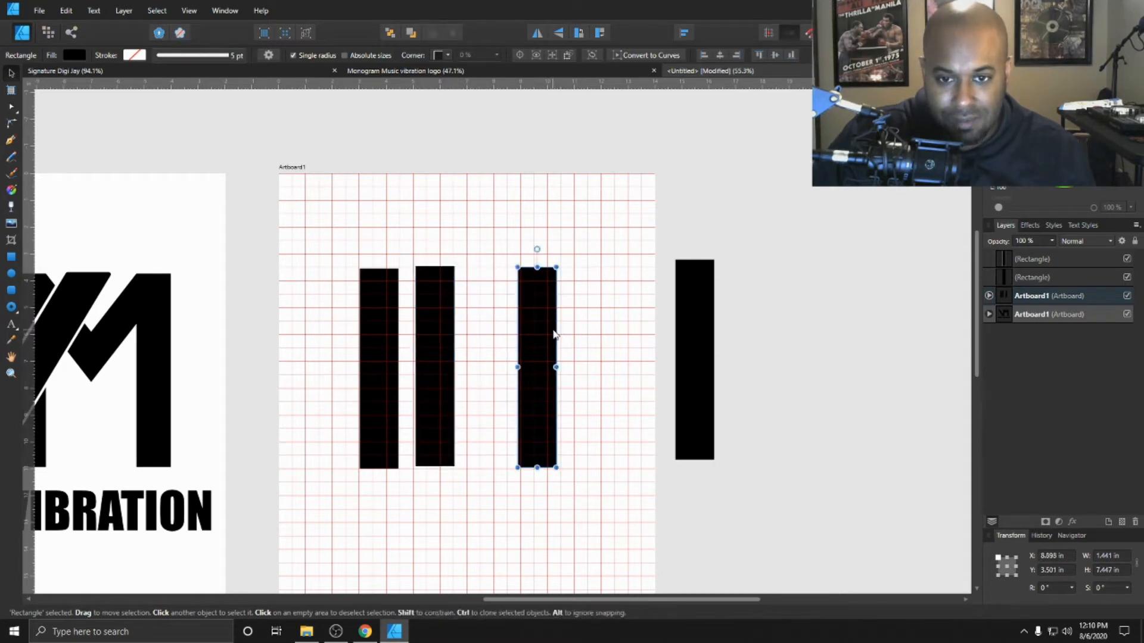
drag(538, 327, 519, 325)
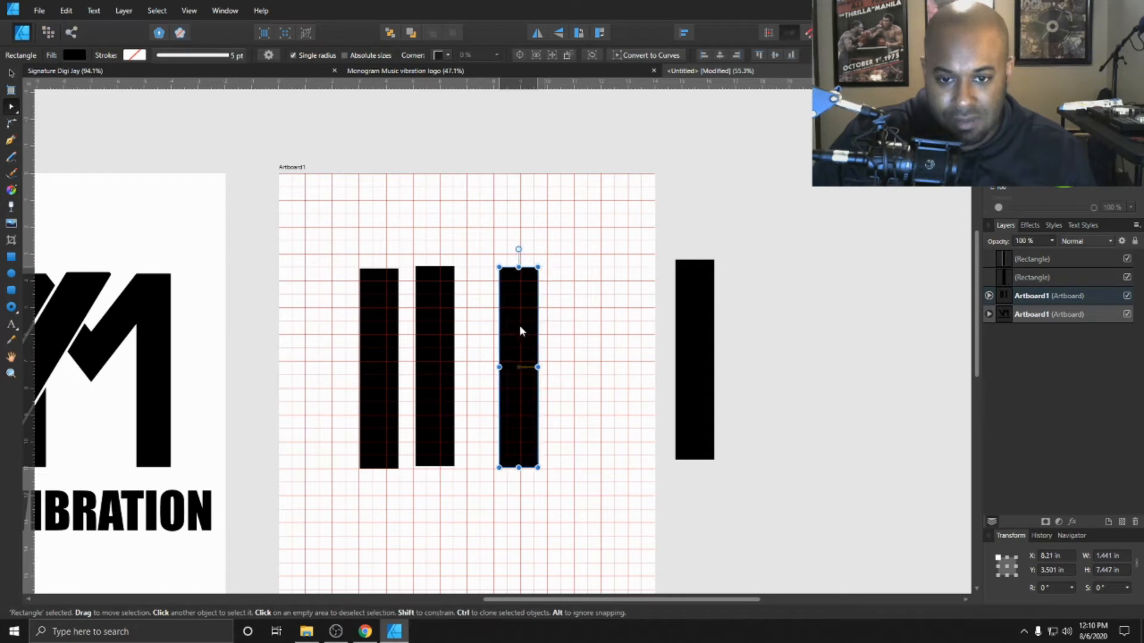
Rotate the middle bar to about 32.8° and fit its upper corner to the top of the first bar as a diagonal
click(431, 327)
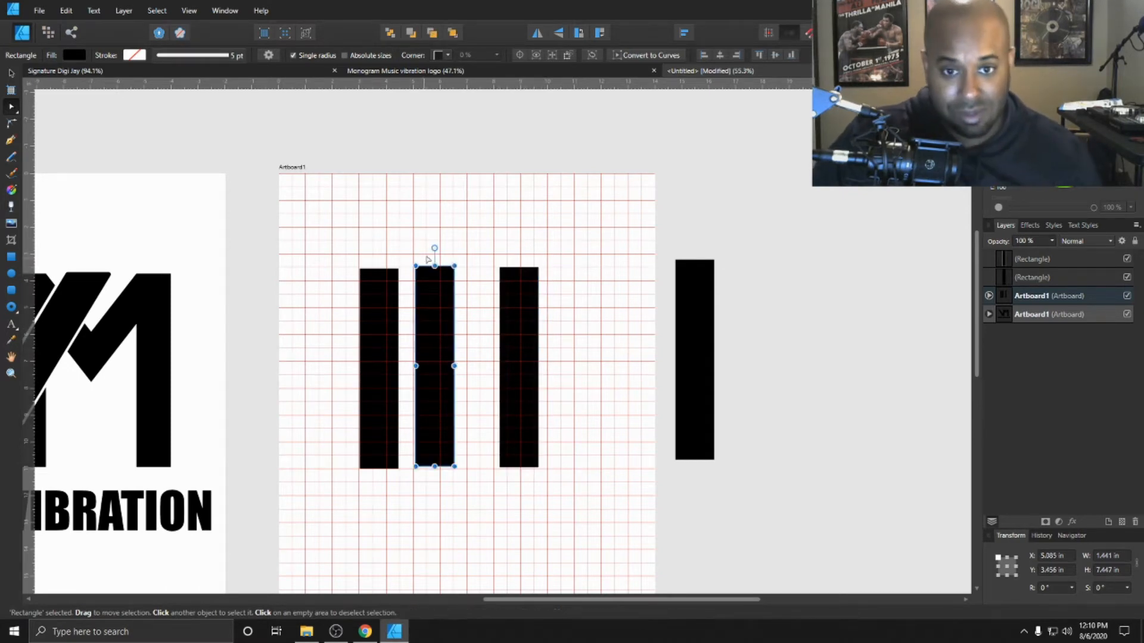
drag(434, 248, 369, 266)
drag(415, 345, 417, 340)
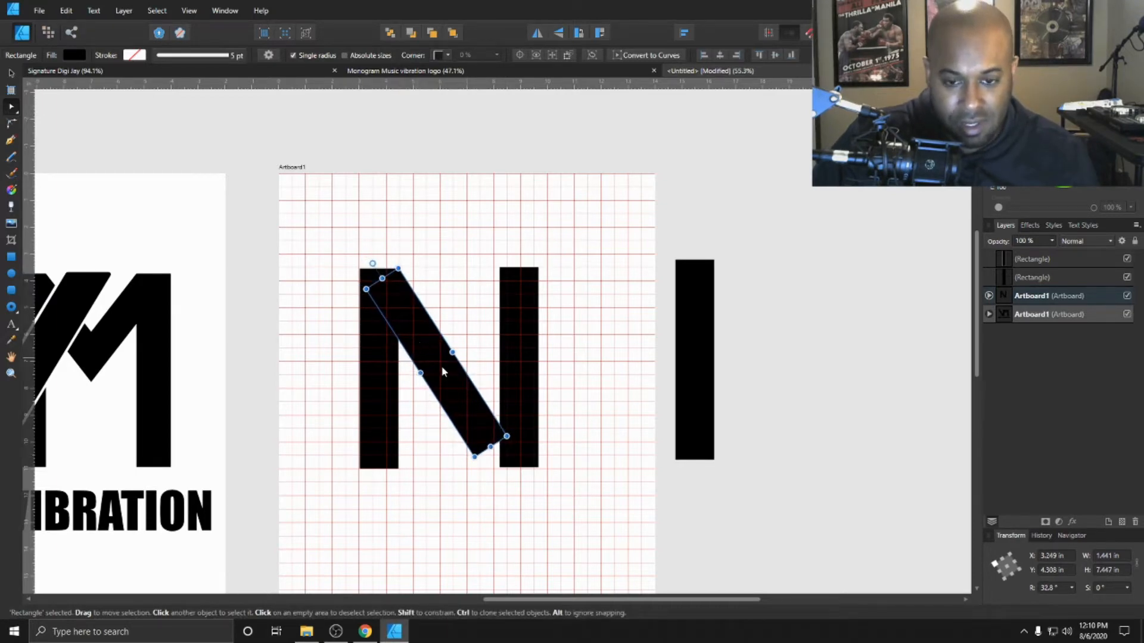
Shorten the diagonal bar to about 5.46 in, keeping its upper corner at the top of the first bar
drag(490, 446, 459, 402)
key(ctrl+z)
scroll(459, 402, up, 2)
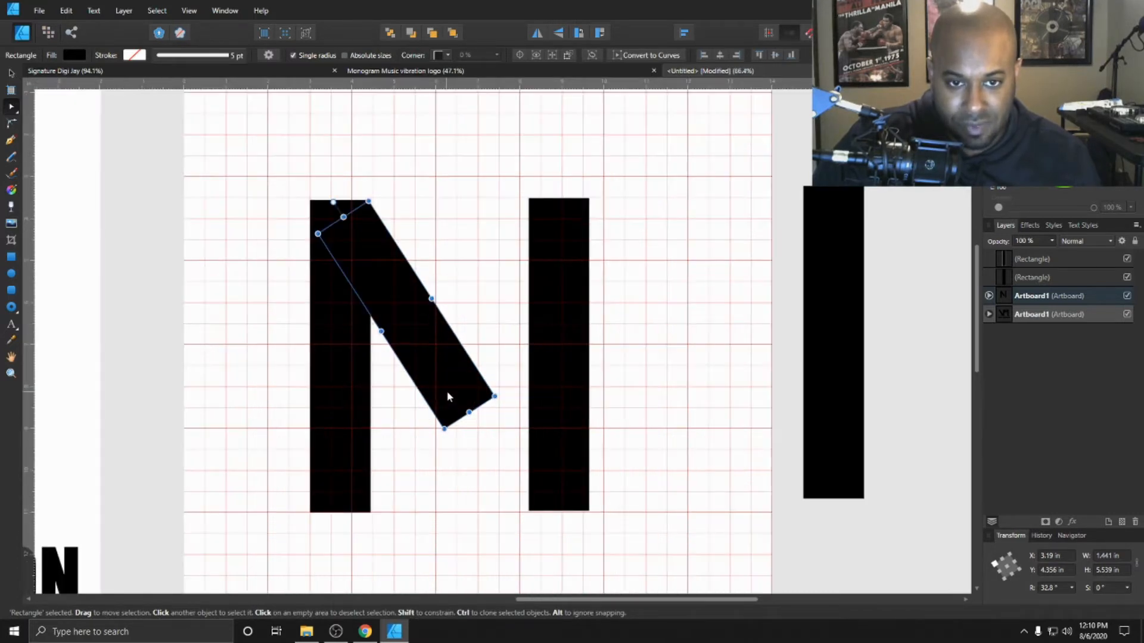
mouse_move(469, 412)
mouse_down()
mouse_move(479, 417)
mouse_move(460, 389)
mouse_move(469, 404)
mouse_up()
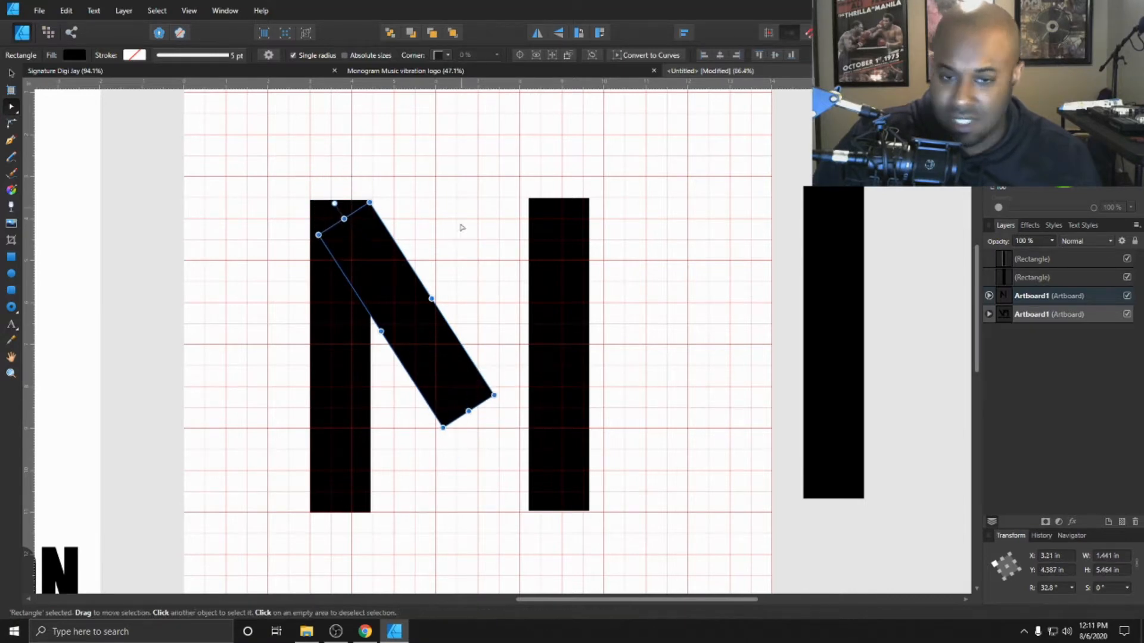
click(427, 245)
click(393, 277)
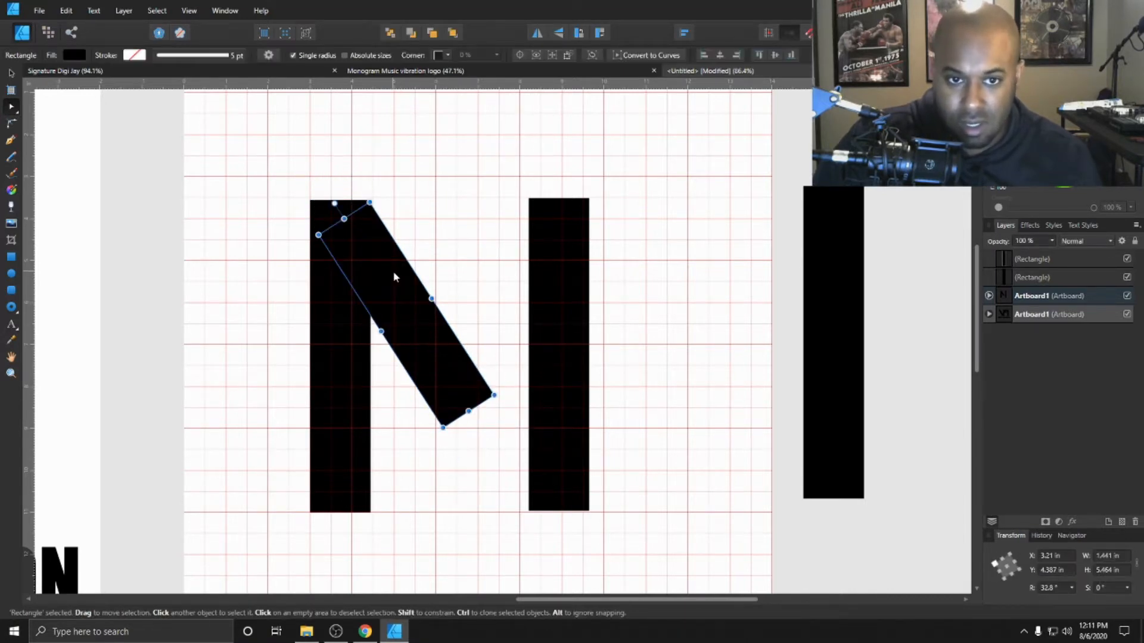
Nudge the diagonal bar to about X 3.23 in, Y 4.34 in so its upper corner meets the first bar's top corner
scroll(363, 235, up, 4)
drag(384, 256, 385, 248)
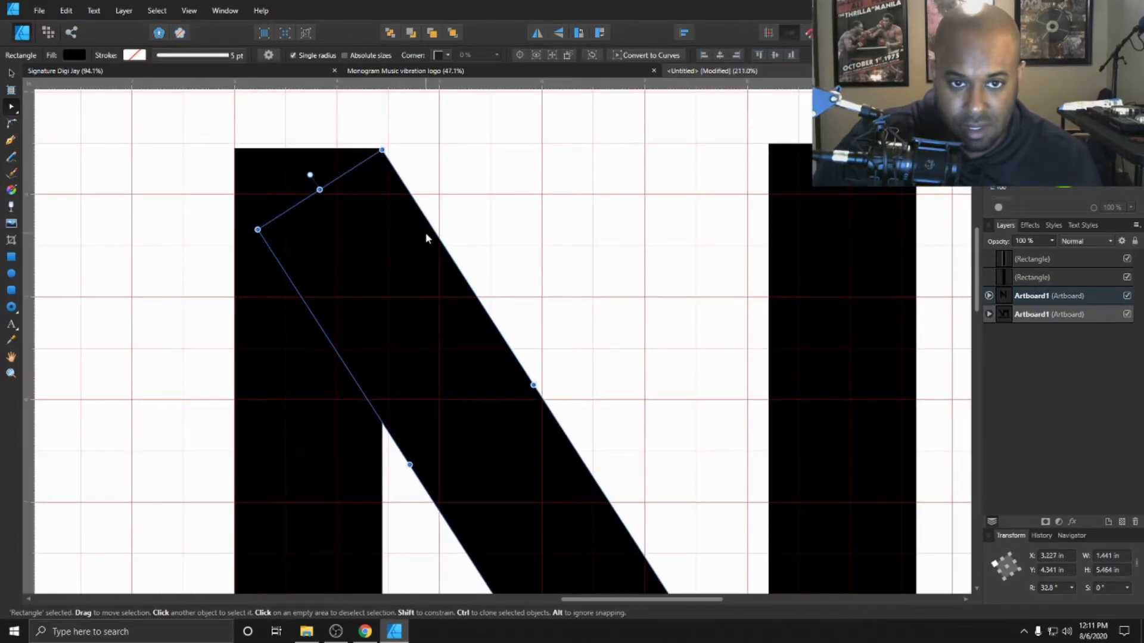
click(483, 204)
Duplicate the diagonal bar, flip the copy vertically and move it against the top corner of the right upright bar
click(412, 241)
scroll(405, 237, down, 4)
scroll(499, 300, down, 1)
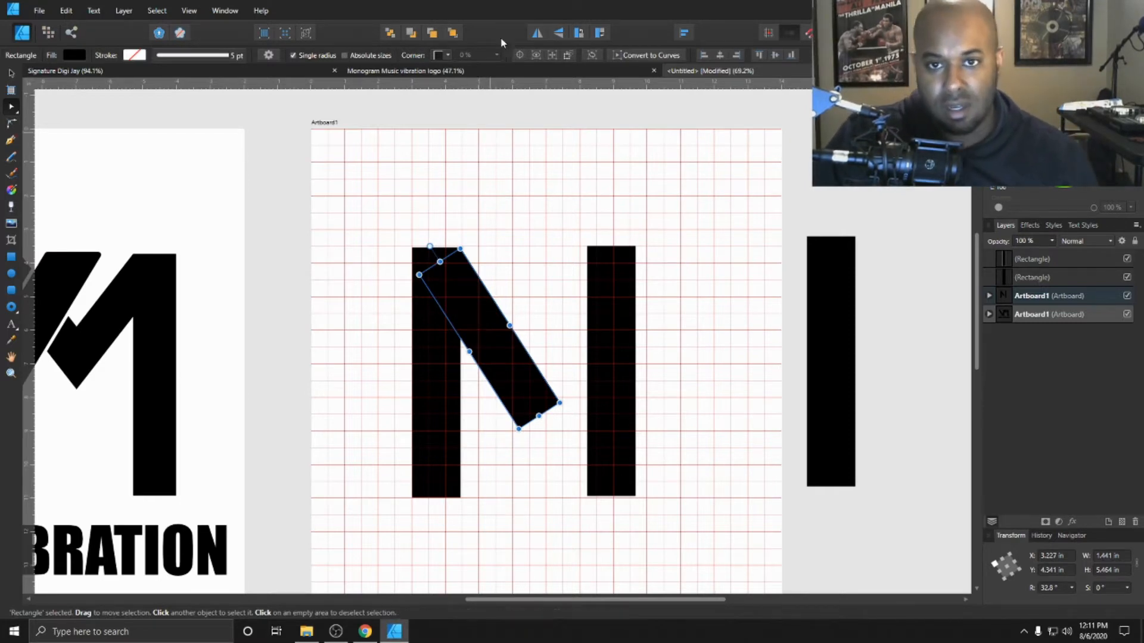
click(558, 35)
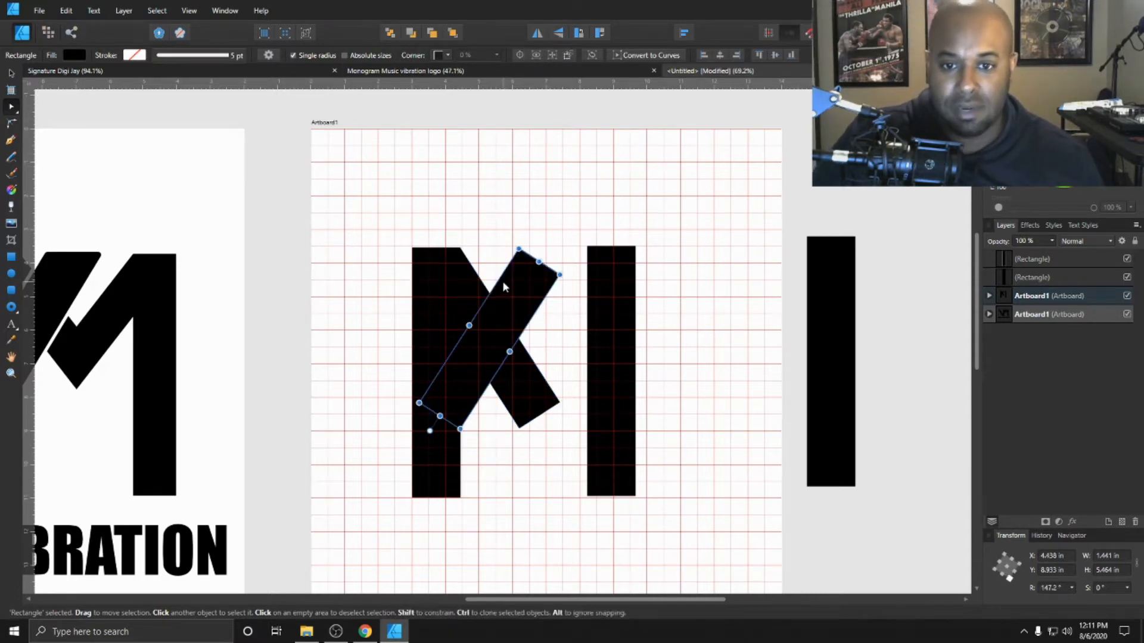
drag(502, 281, 574, 282)
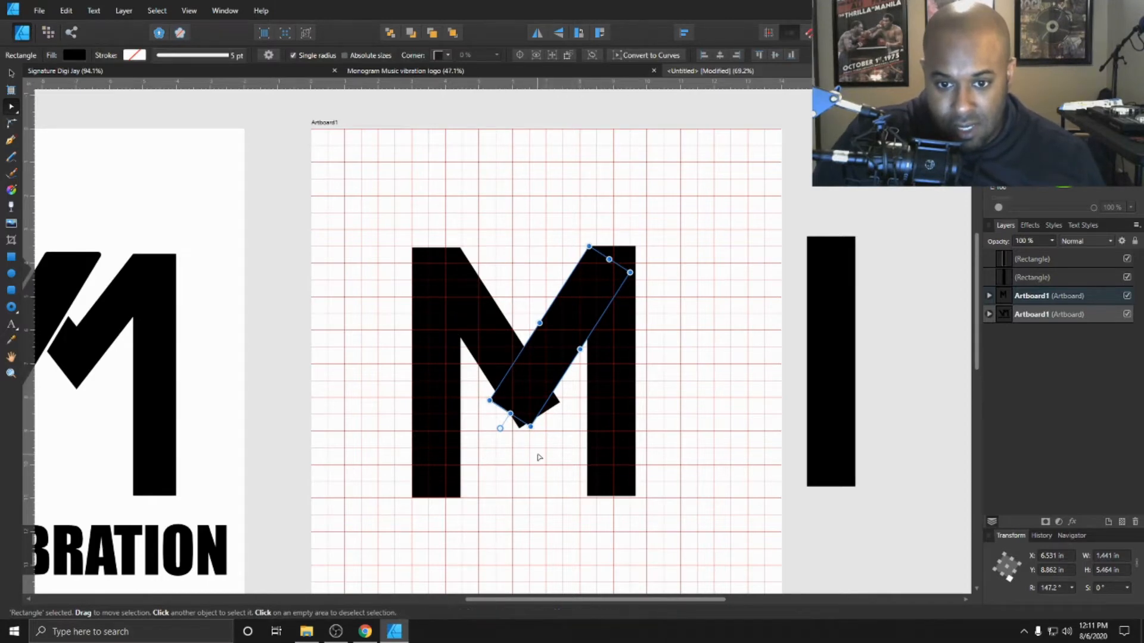
Select both diagonals and align them vertically to their bottom edges within the selection bounds
scroll(536, 455, up, 3)
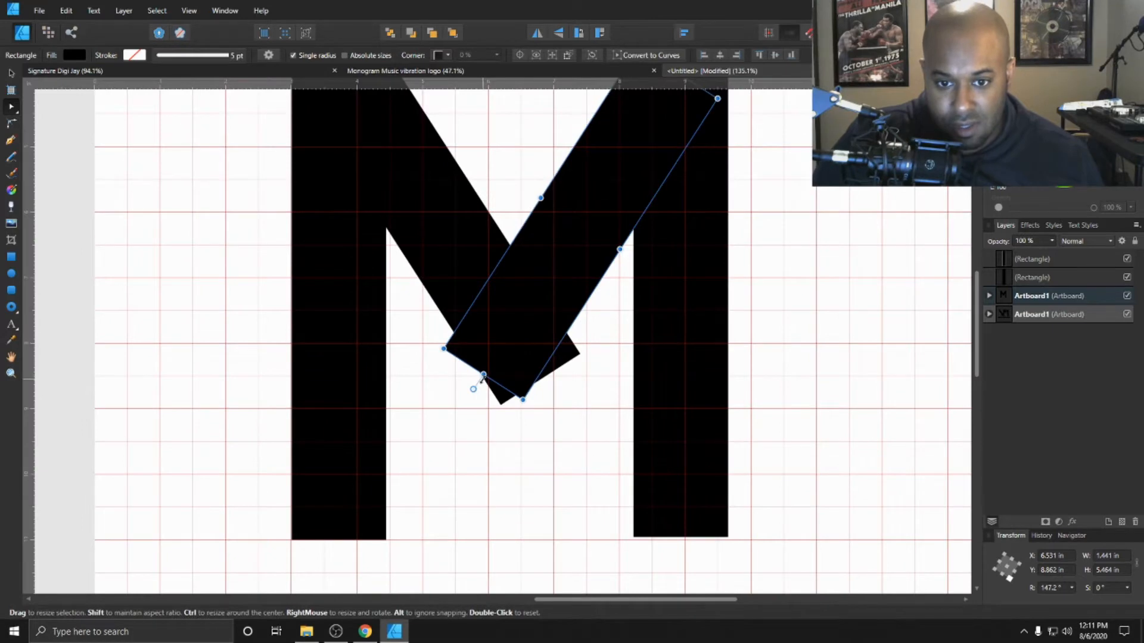
click(502, 401)
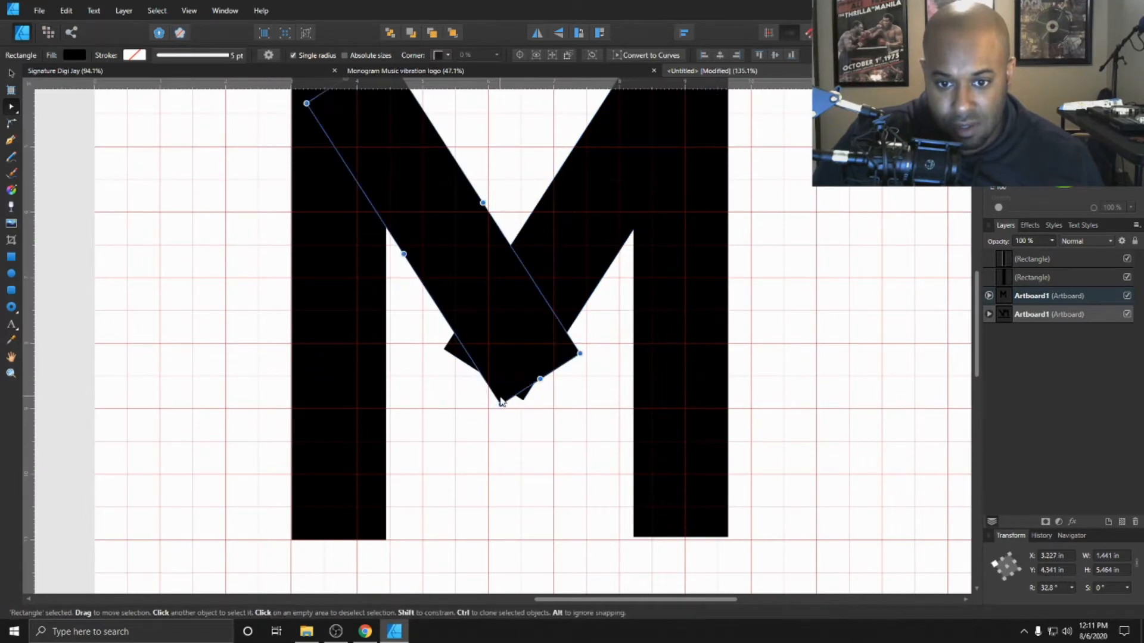
shift+click(543, 248)
click(683, 34)
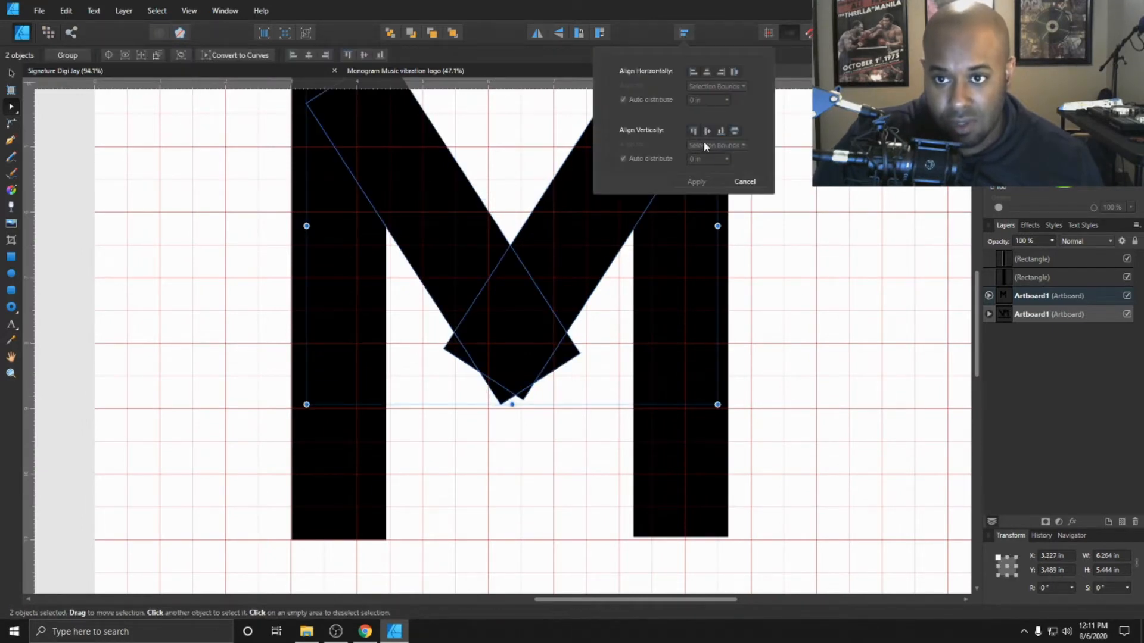
click(720, 131)
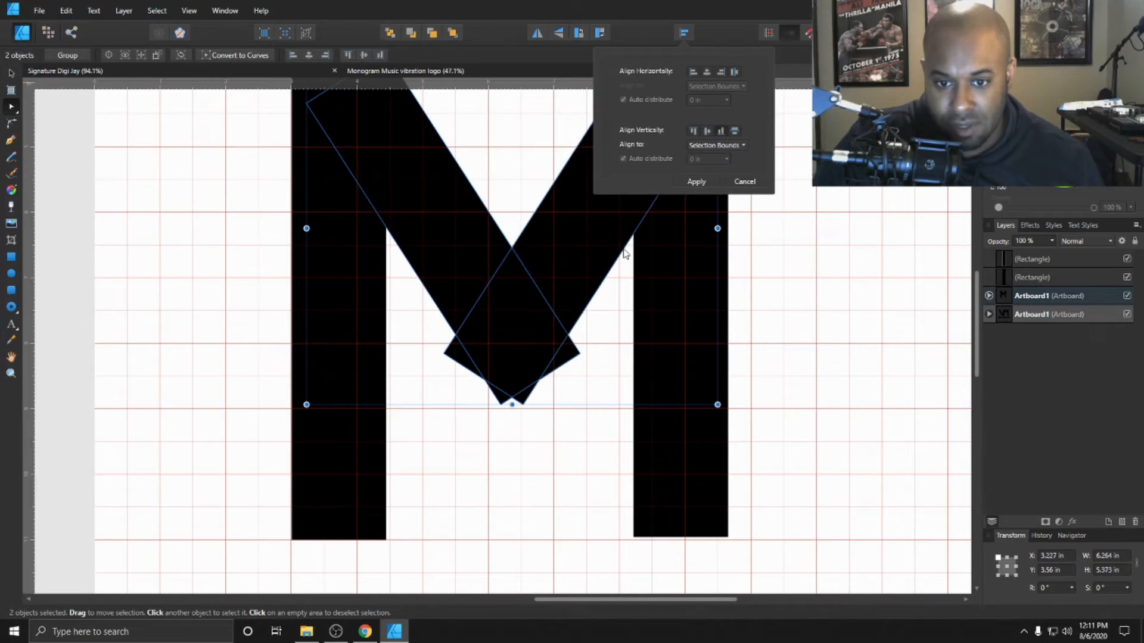
Move the flipped diagonal to about X 6.22 in so its lower corner meets the other diagonal's lower tip
click(569, 268)
scroll(569, 267, up, 3)
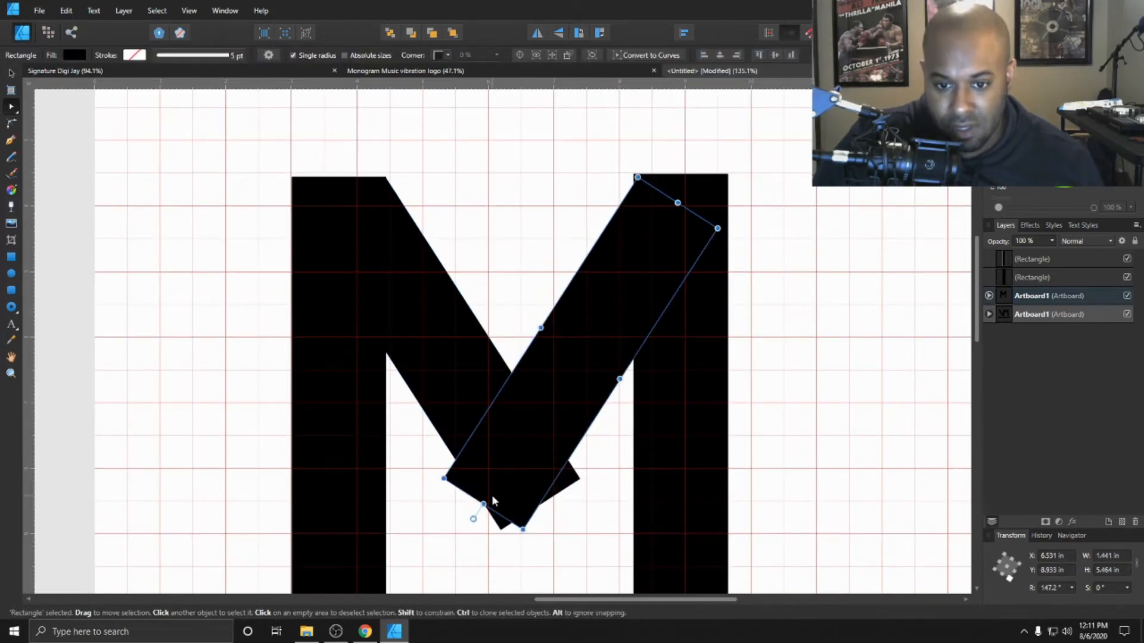
drag(517, 501, 496, 501)
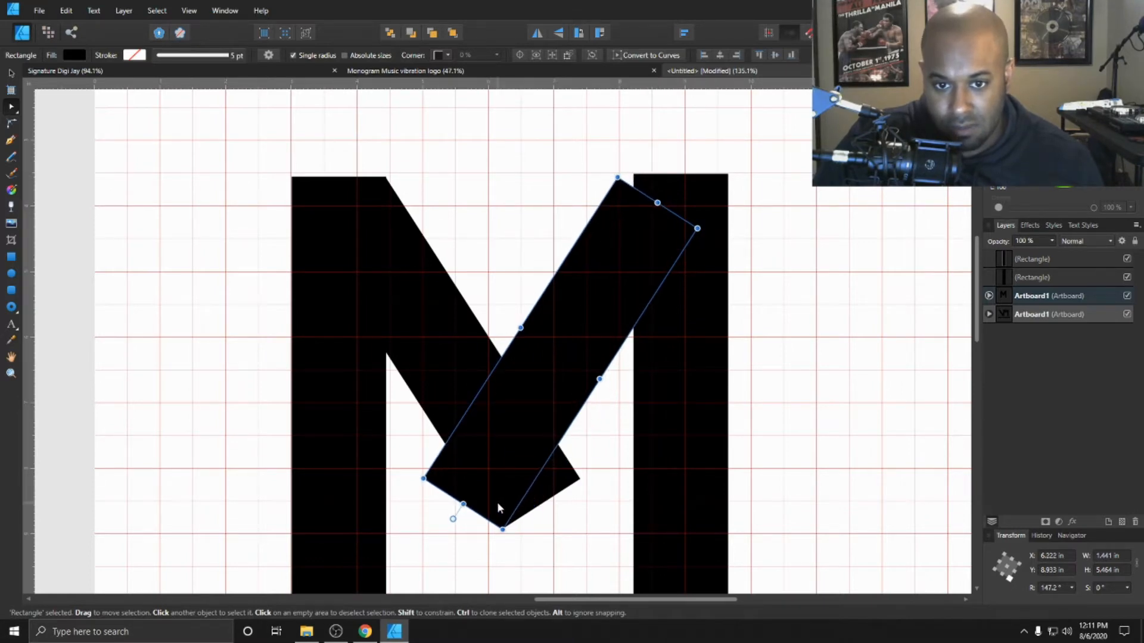
Move only the two diagonals together to about X 3.38 in, Y 3.45 in, centred between the upright bars
click(455, 349)
shift+click(632, 324)
shift+click(579, 331)
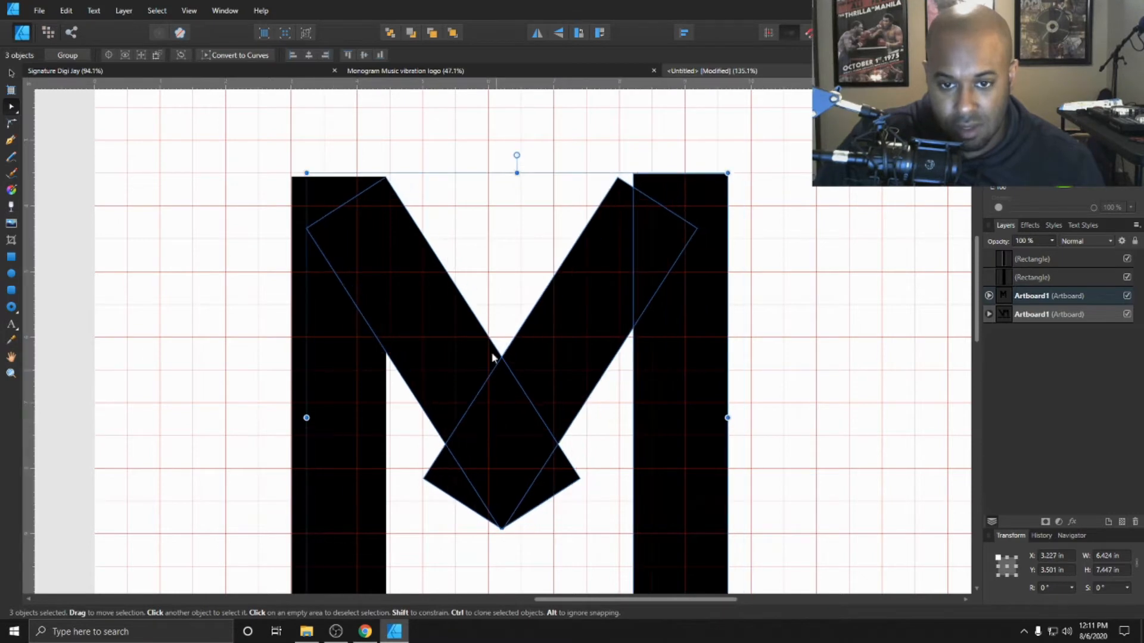
click(504, 310)
click(466, 388)
shift+click(540, 381)
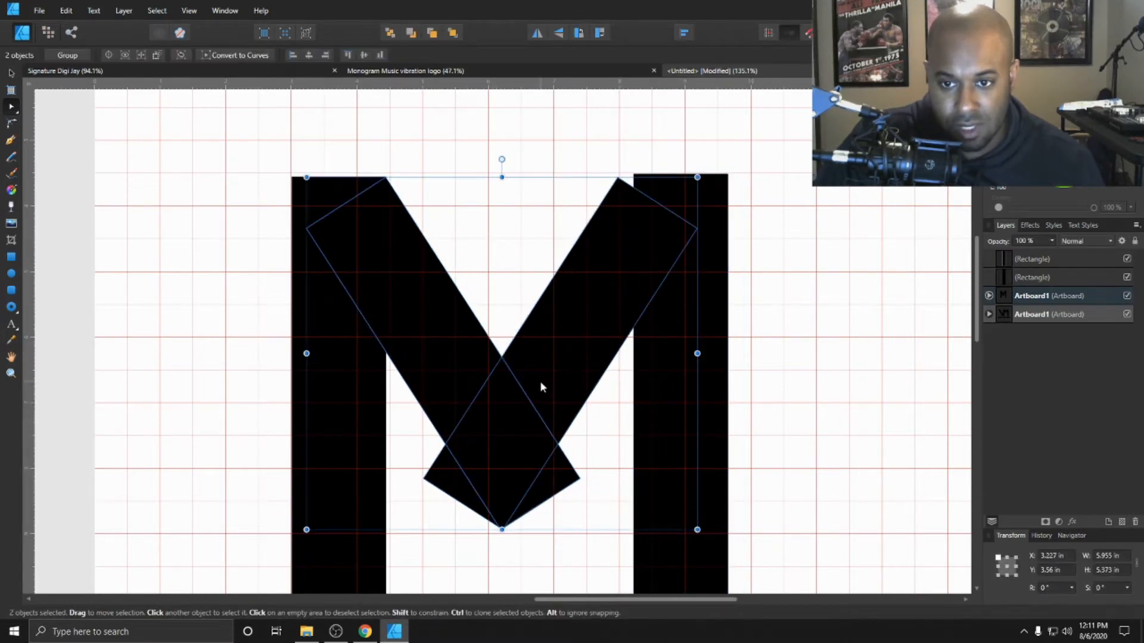
mouse_move(540, 381)
mouse_down()
mouse_move(556, 386)
mouse_move(550, 374)
mouse_up()
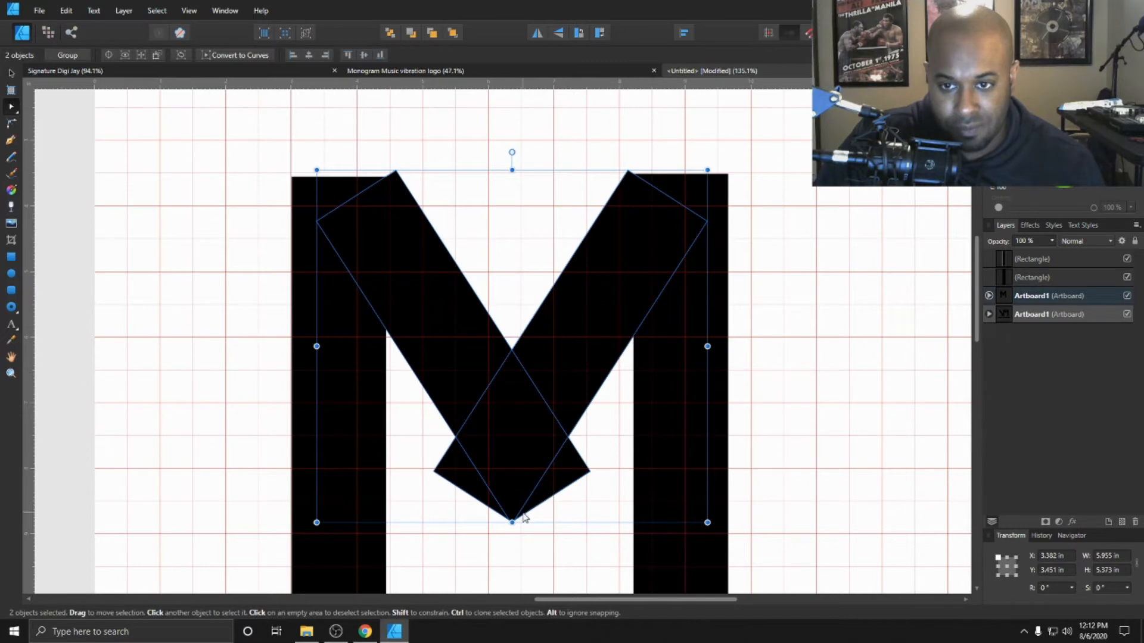
click(416, 490)
scroll(415, 490, down, 3)
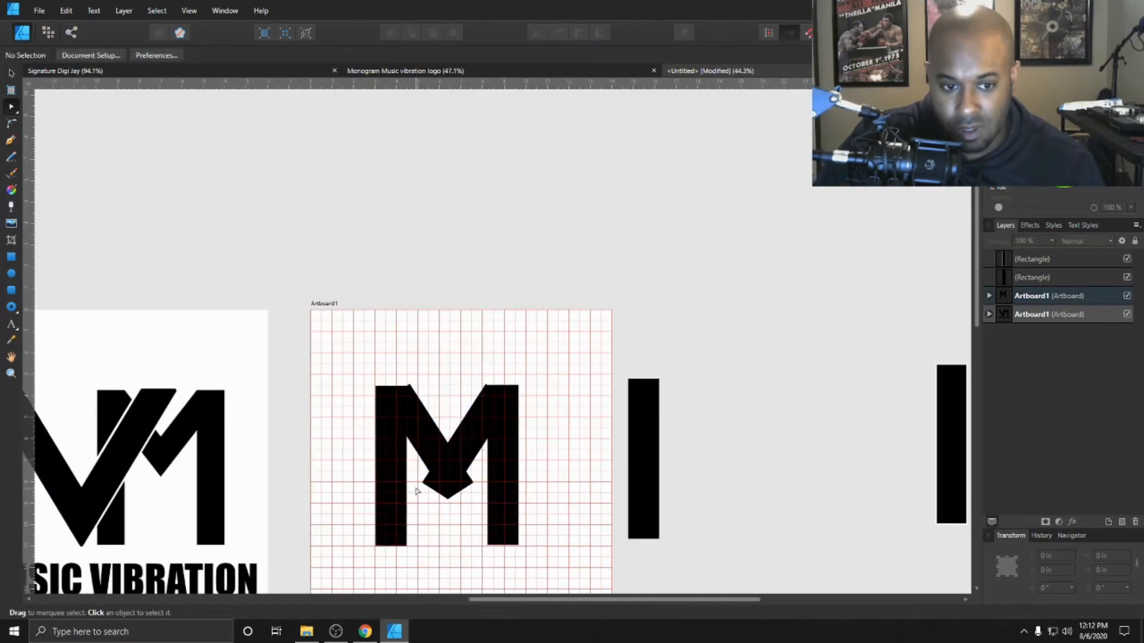
Reduce the height of both diagonals together to about 4.09 in and place them at about X 3.42 in, Y 3.63 in
scroll(417, 490, up, 2)
scroll(415, 490, up, 3)
click(523, 468)
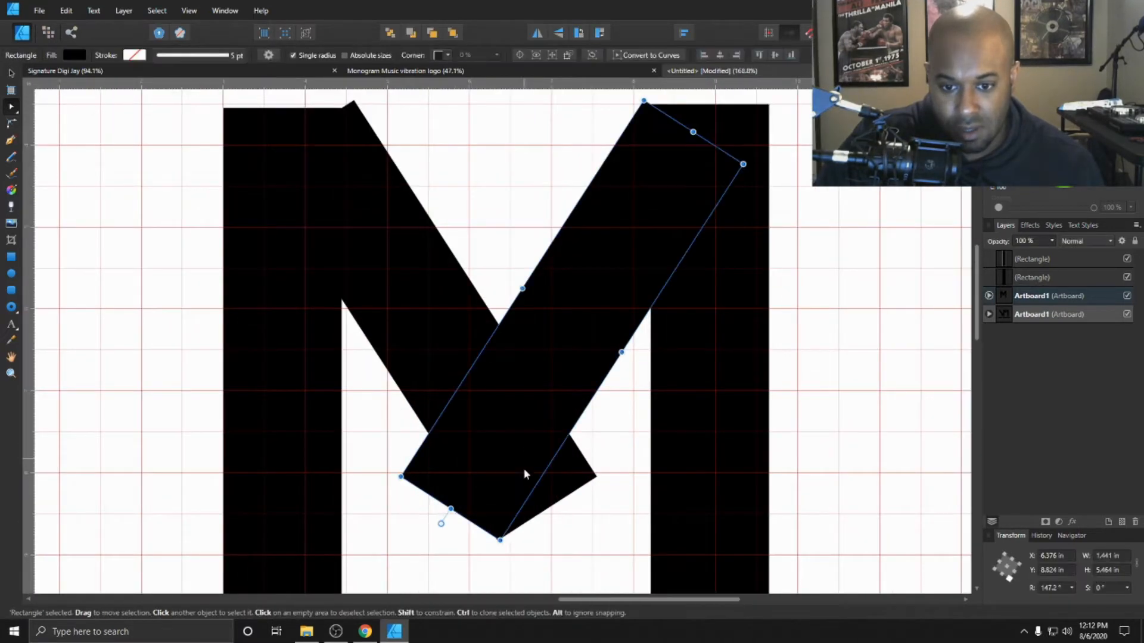
shift+click(570, 495)
click(525, 486)
click(544, 492)
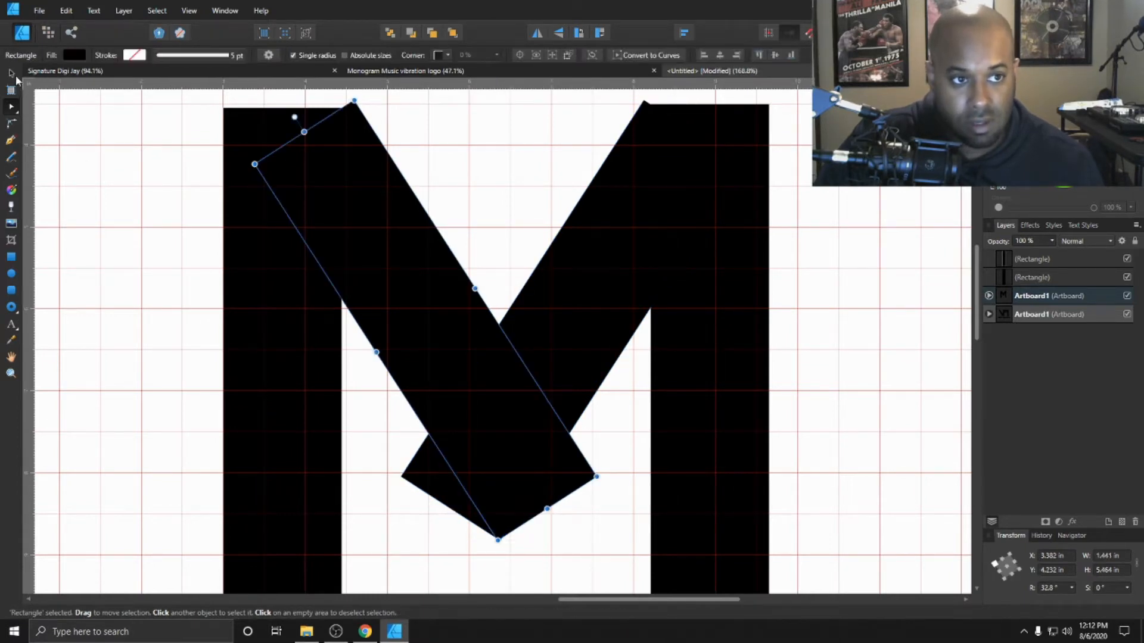
shift+click(600, 302)
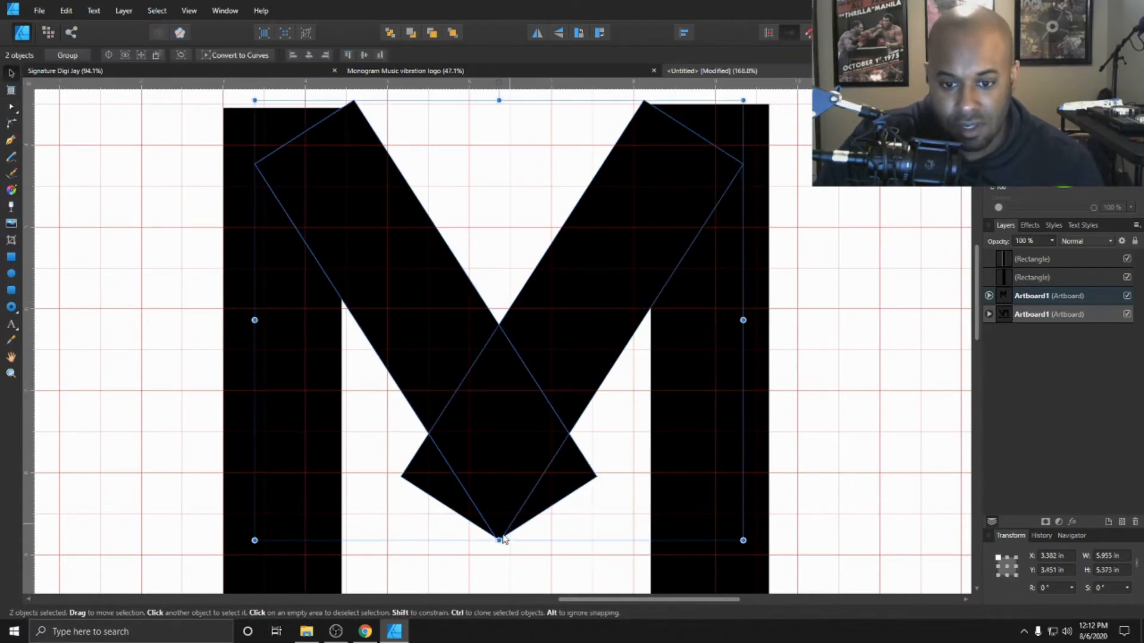
drag(498, 539, 499, 432)
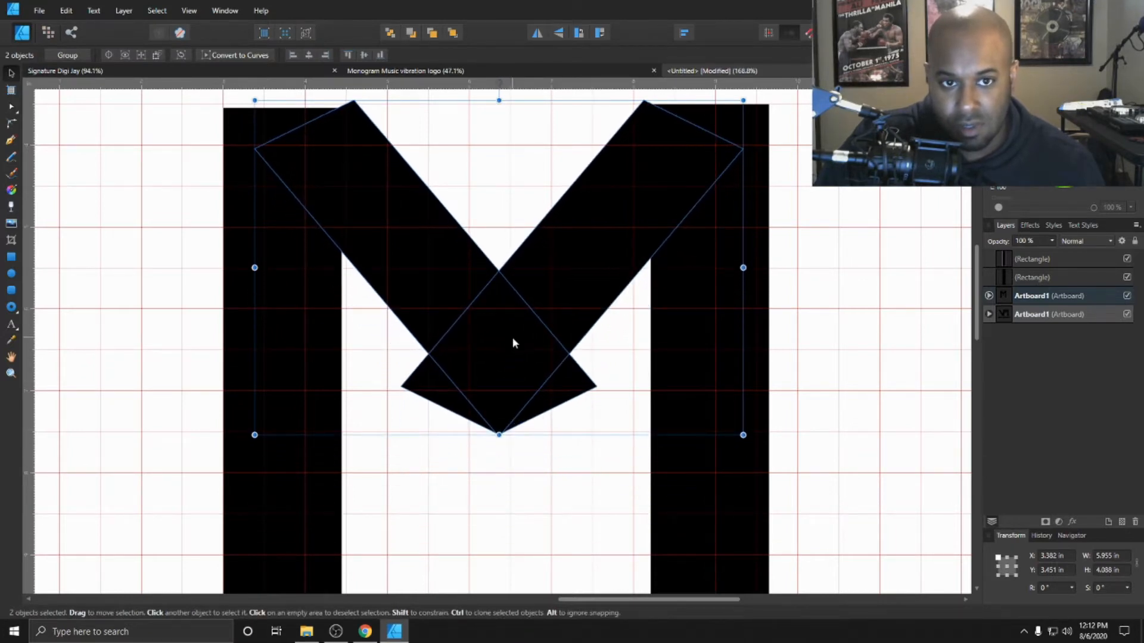
mouse_move(512, 337)
mouse_down()
mouse_move(504, 352)
mouse_move(515, 353)
mouse_up()
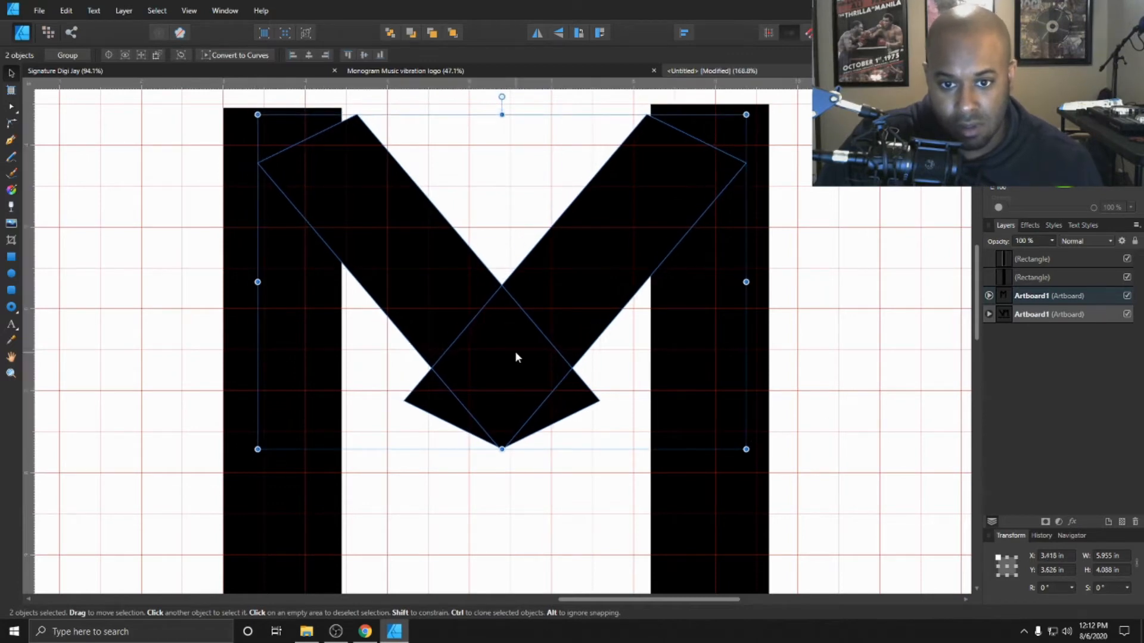
Extend the upper ends of the diagonals to the tops of the uprights, about 4.73 in left and 4.72 in right
click(448, 204)
click(356, 170)
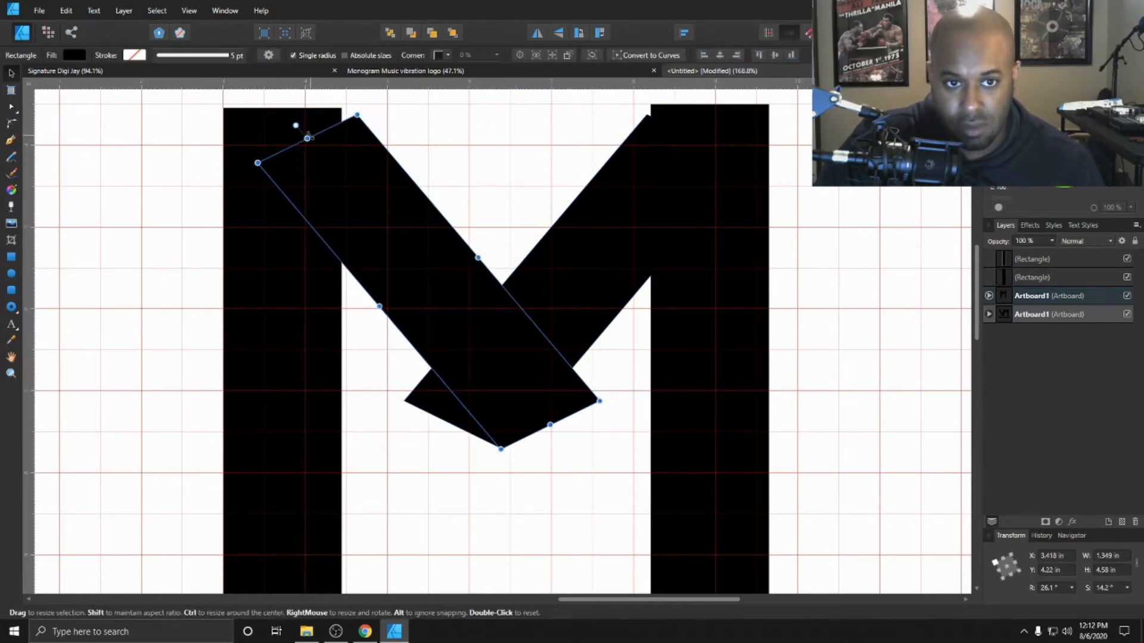
drag(306, 137, 303, 125)
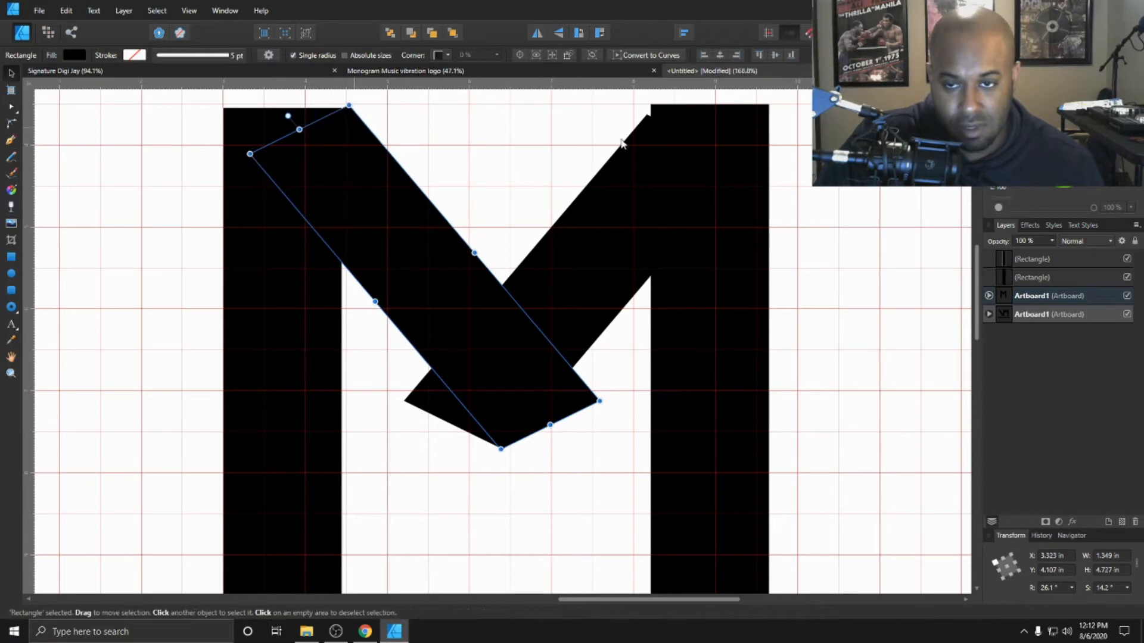
click(615, 183)
drag(695, 138, 703, 129)
click(564, 176)
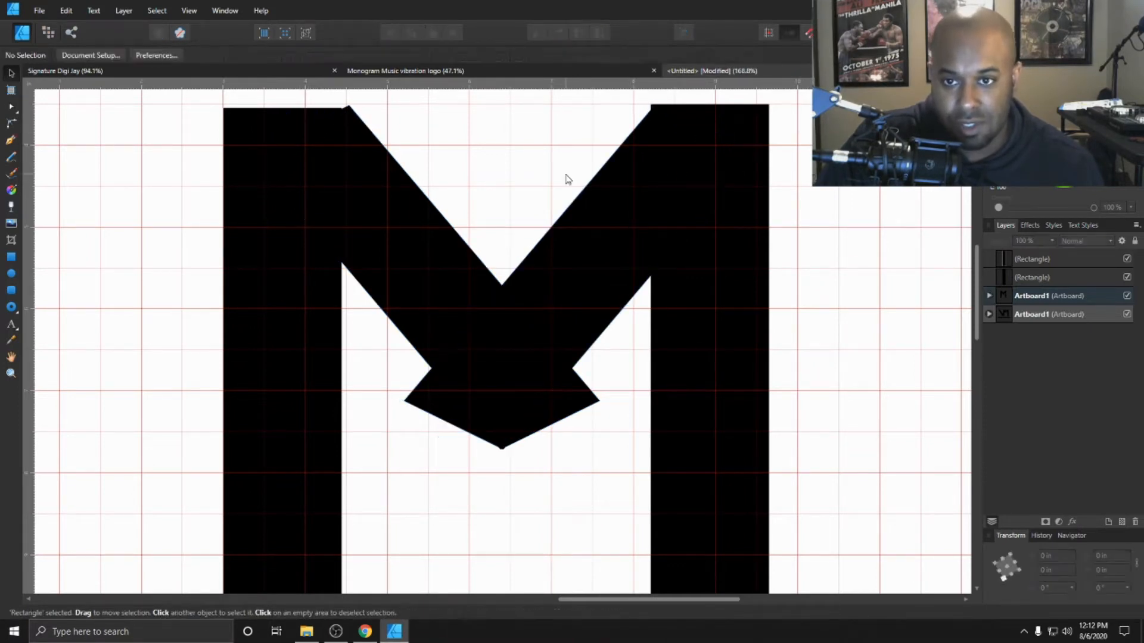
Move the left diagonal to about X 3.22 in, Y 4.14 in, fitting its upper corner to the left upright's top corner
click(593, 191)
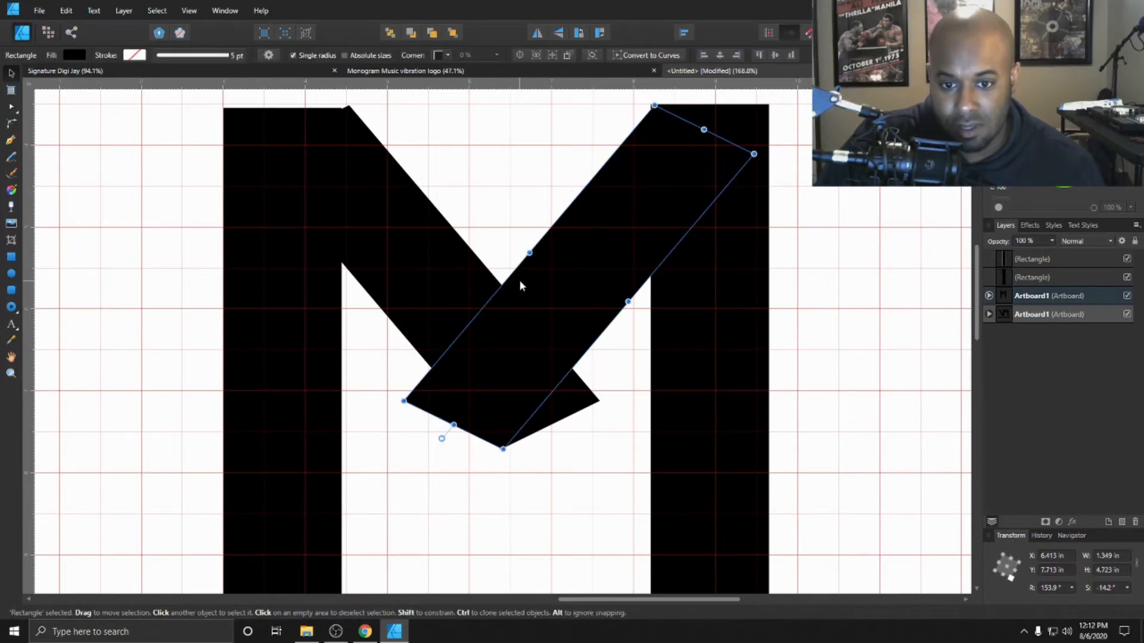
click(419, 230)
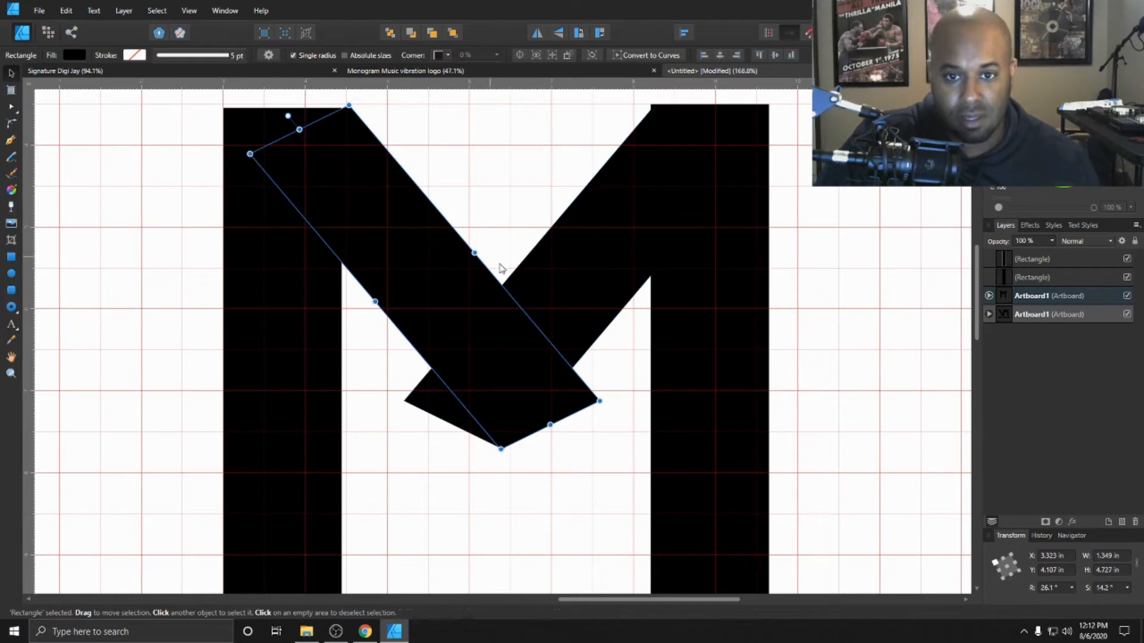
drag(439, 261, 431, 263)
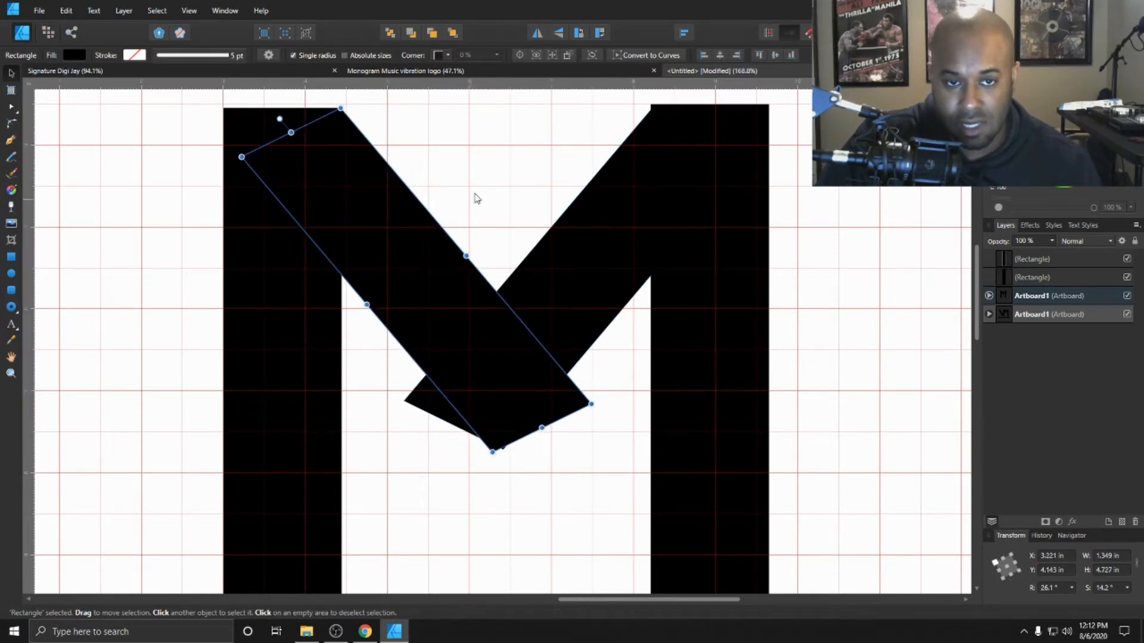
click(422, 175)
Nudge the right diagonal to about X 6.37 in, Y 7.70 in, fitting its upper corner to the right upright's top corner
click(674, 142)
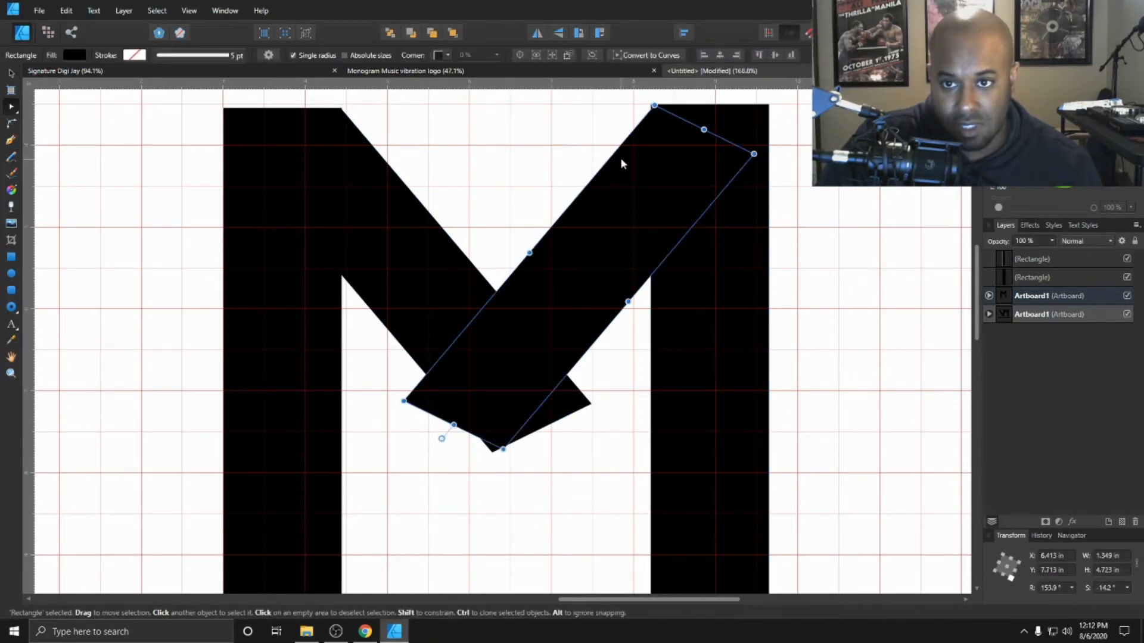
drag(617, 169, 612, 198)
scroll(612, 195, up, 6)
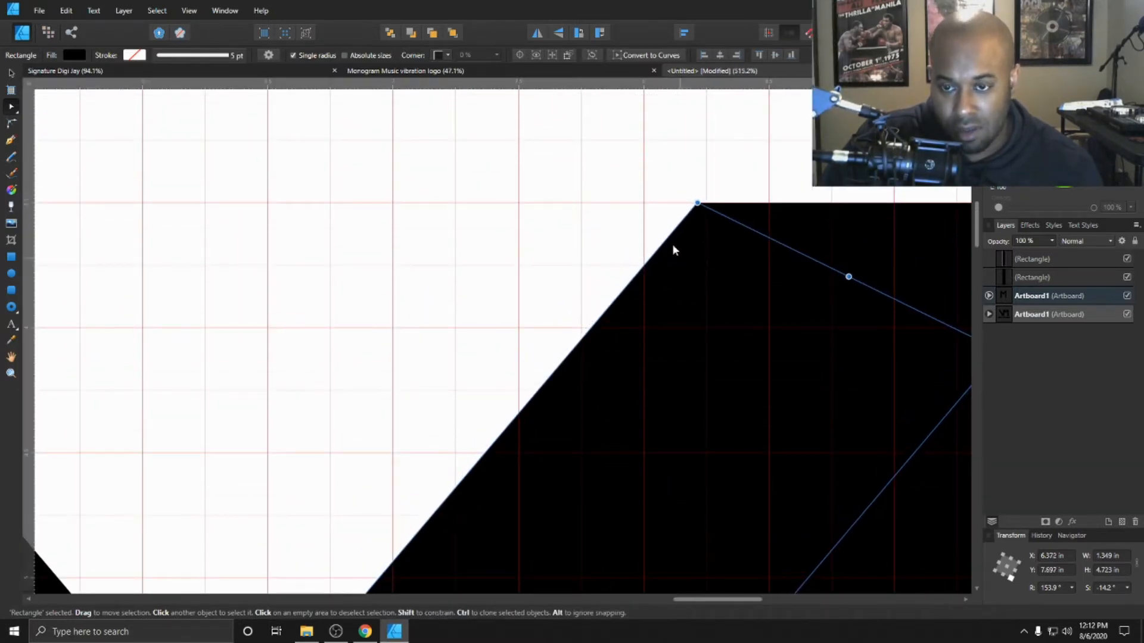
click(654, 221)
scroll(575, 251, down, 5)
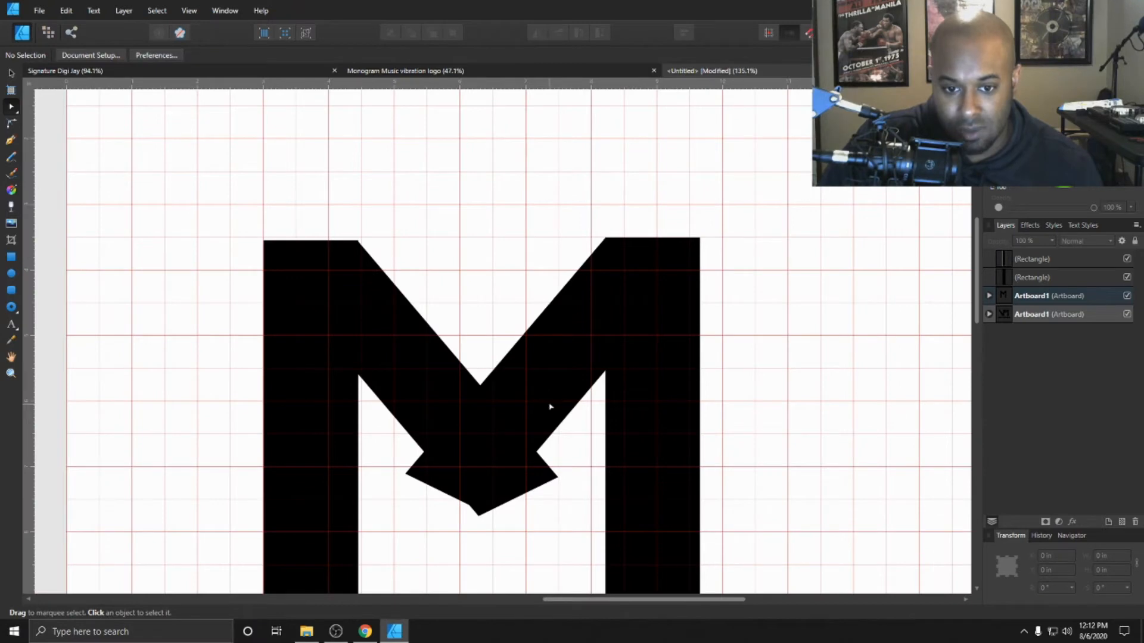
Try shortening the lower ends of the left and right diagonals to about 4.28 in and 4.29 in, and undo both changes
click(396, 389)
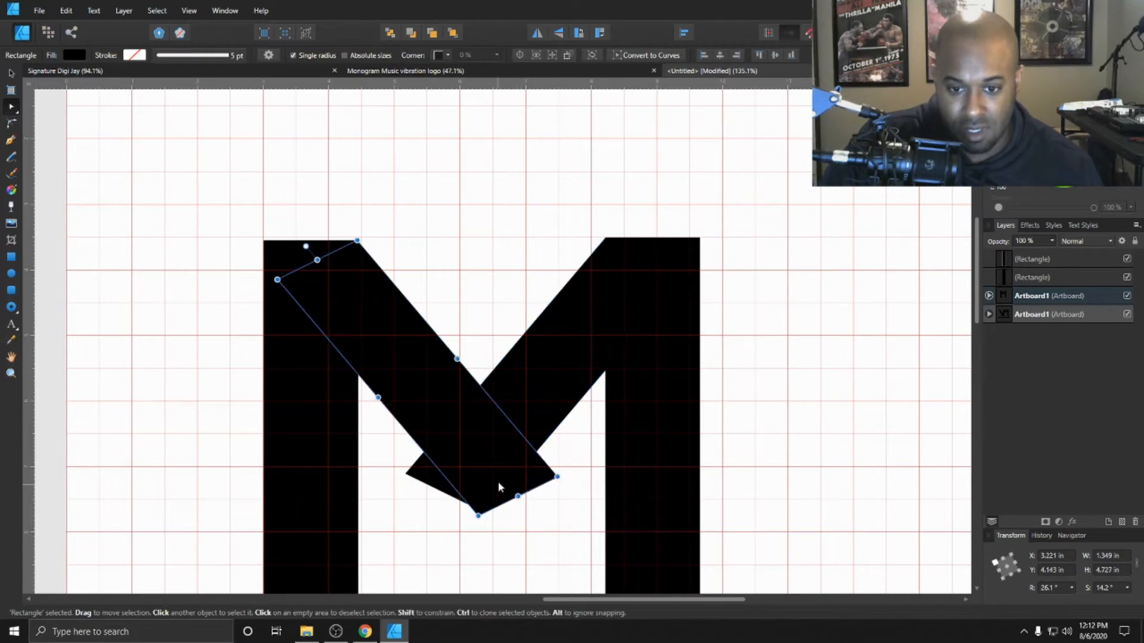
drag(514, 492, 505, 469)
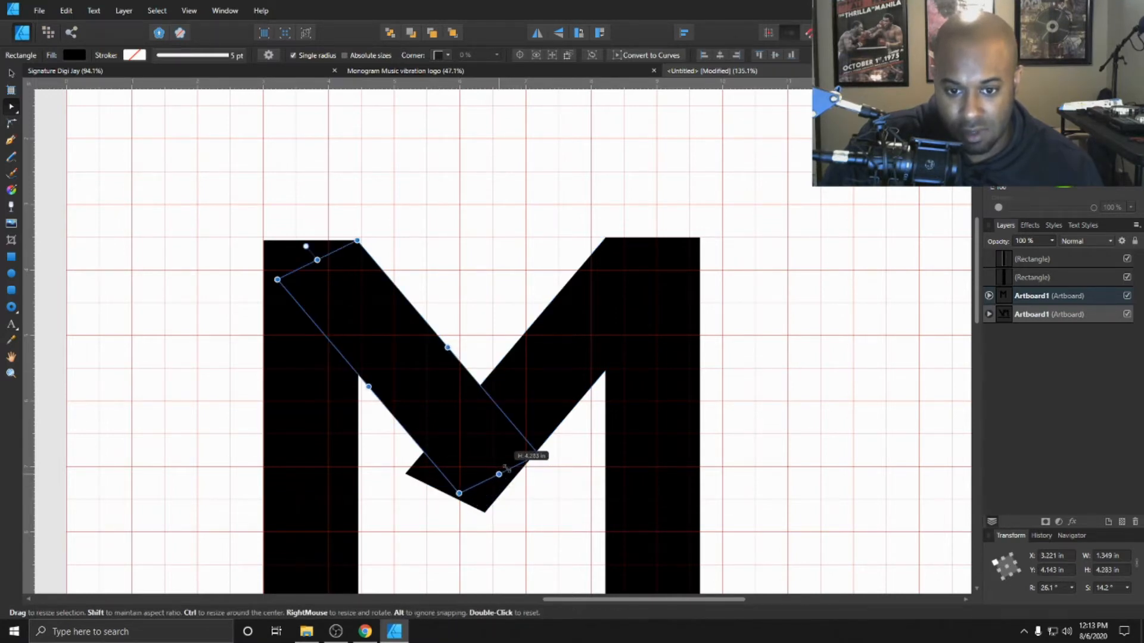
click(428, 479)
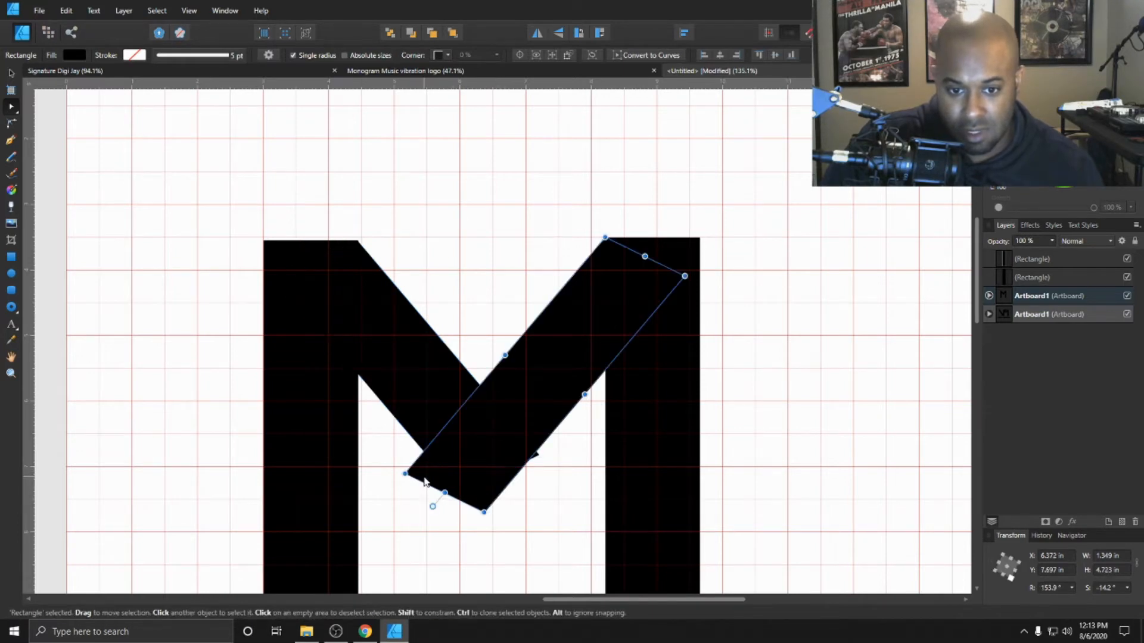
drag(447, 487, 476, 480)
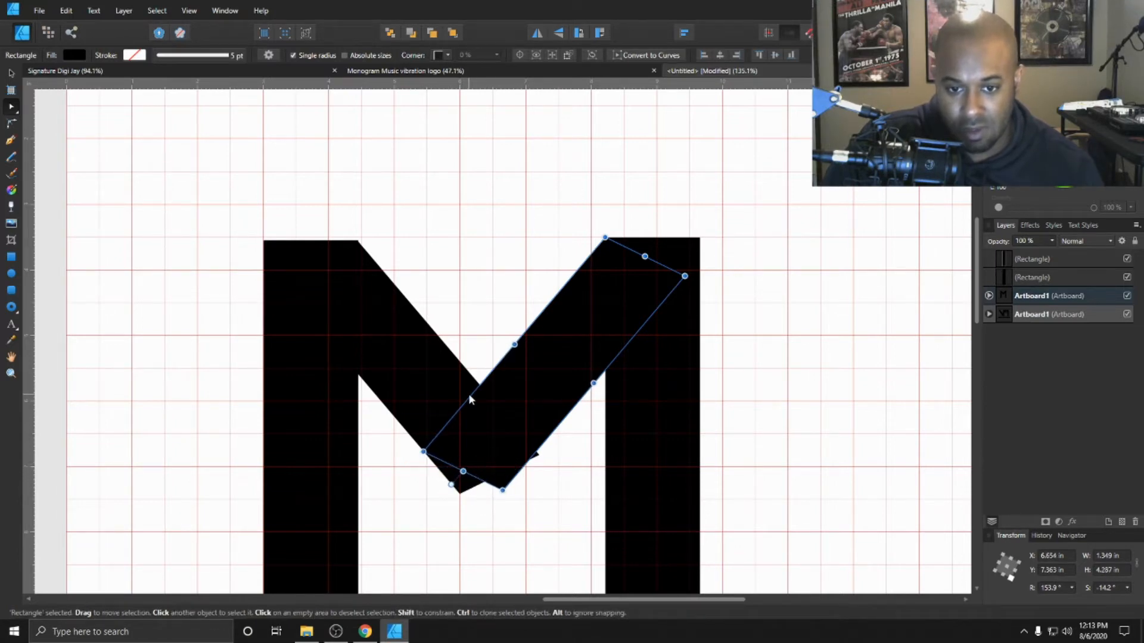
click(479, 417)
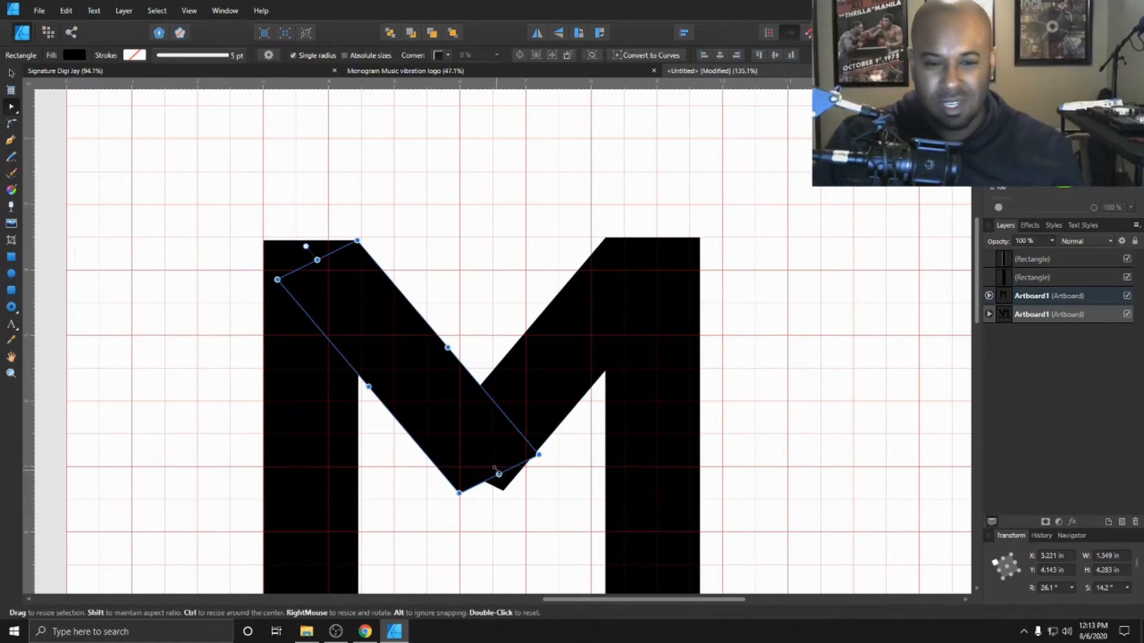
click(480, 441)
click(480, 441)
click(480, 442)
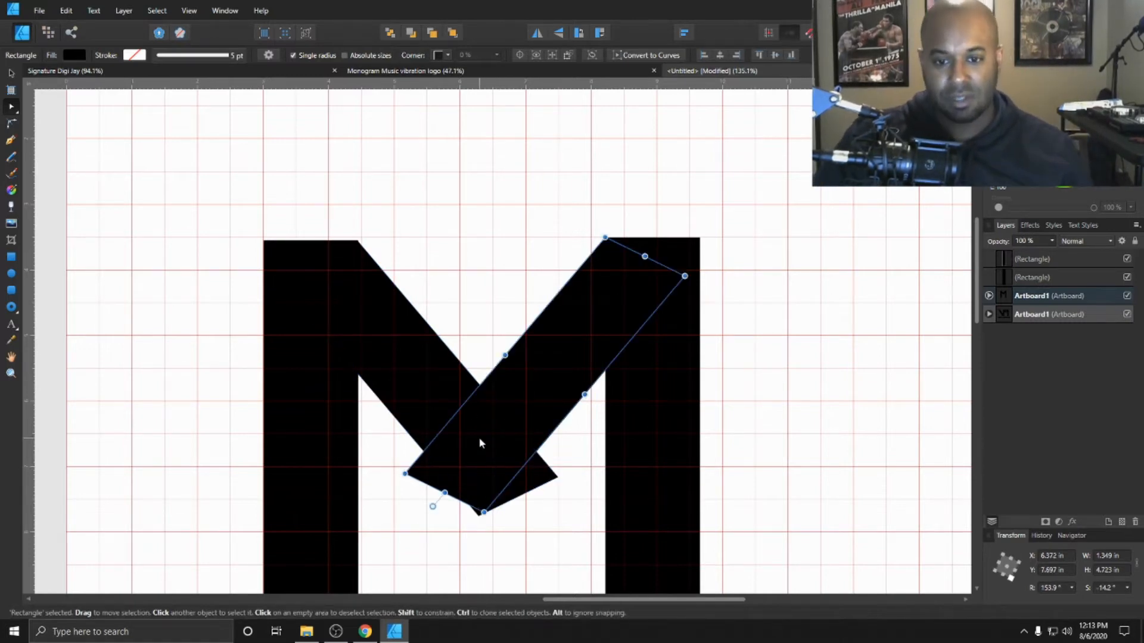
Return the right diagonal to about X 6.41 in, Y 7.71 in
key(Down)
key(Down)
key(Right)
key(Right)
key(Right)
key(Right)
key(Right)
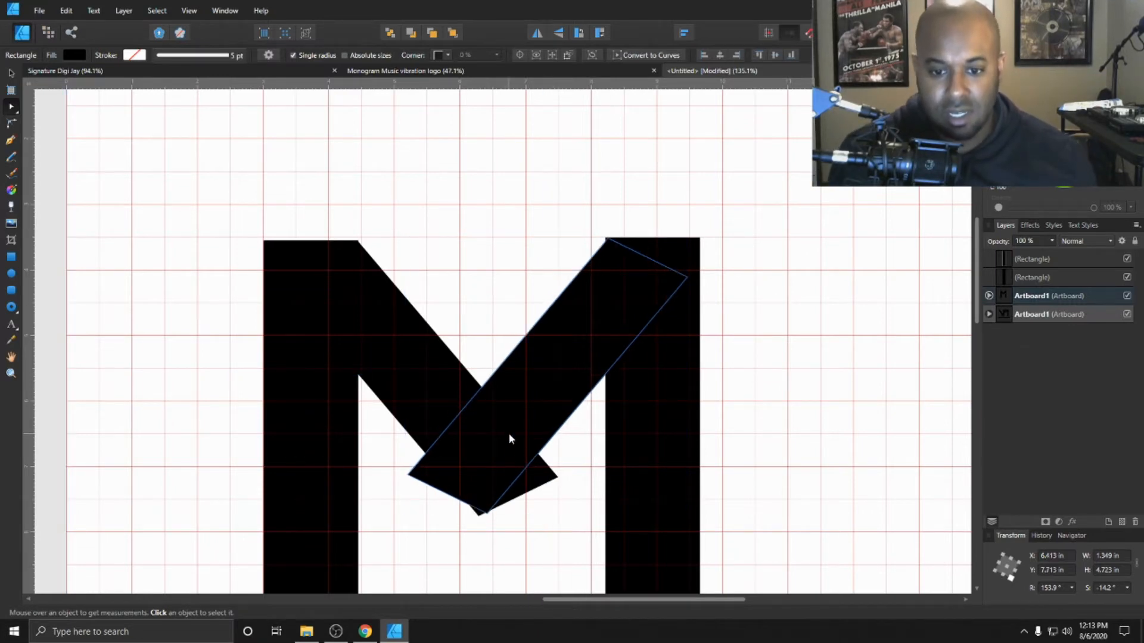
Undo the vertical squashing and recent moves of both diagonals, going back to their unsheared rectangles at 32.8°
key(ctrl+z)
key(ctrl+z)
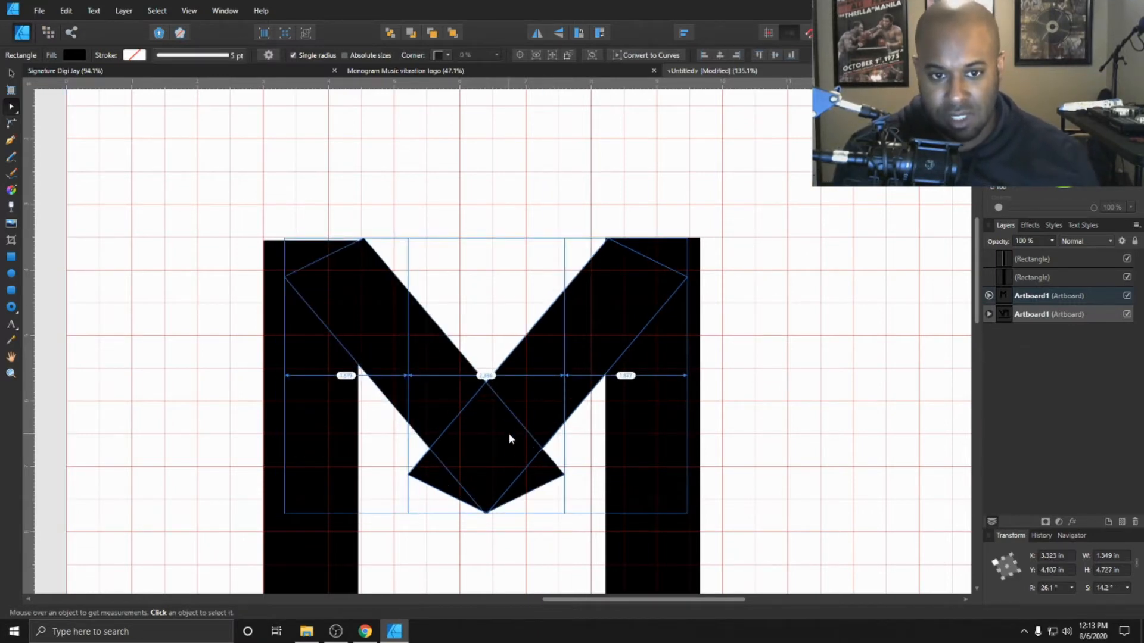
key(ctrl+z)
key(ctrl+z)
key(ctrl+z)
key(ctrl+z)
key(ctrl+z)
key(ctrl+z)
key(ctrl+z)
key(ctrl+z)
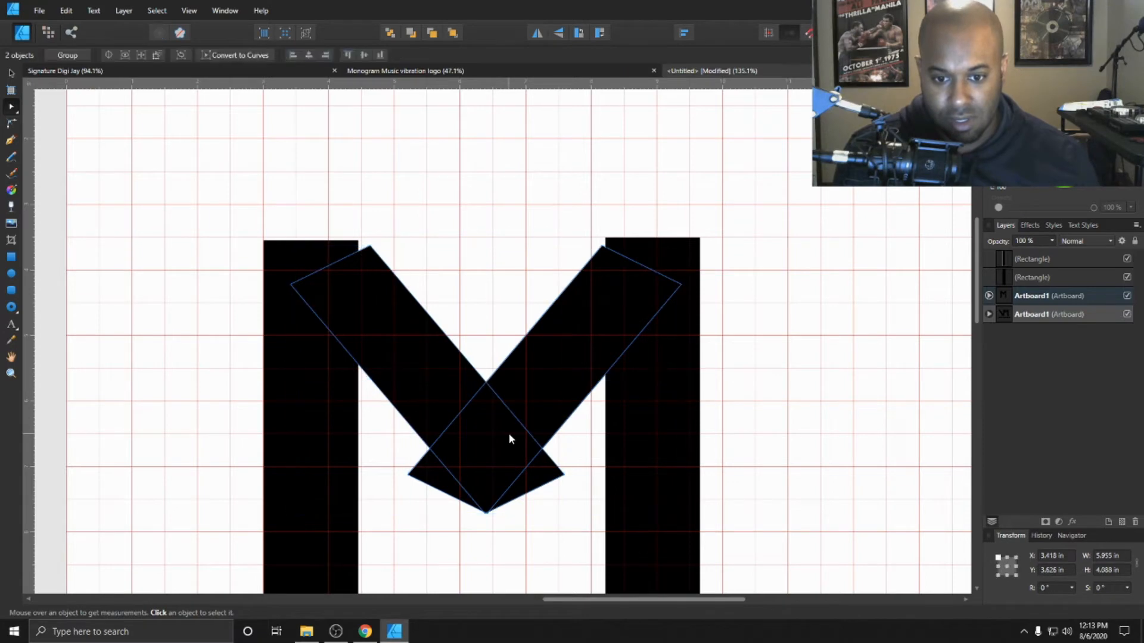
click(574, 479)
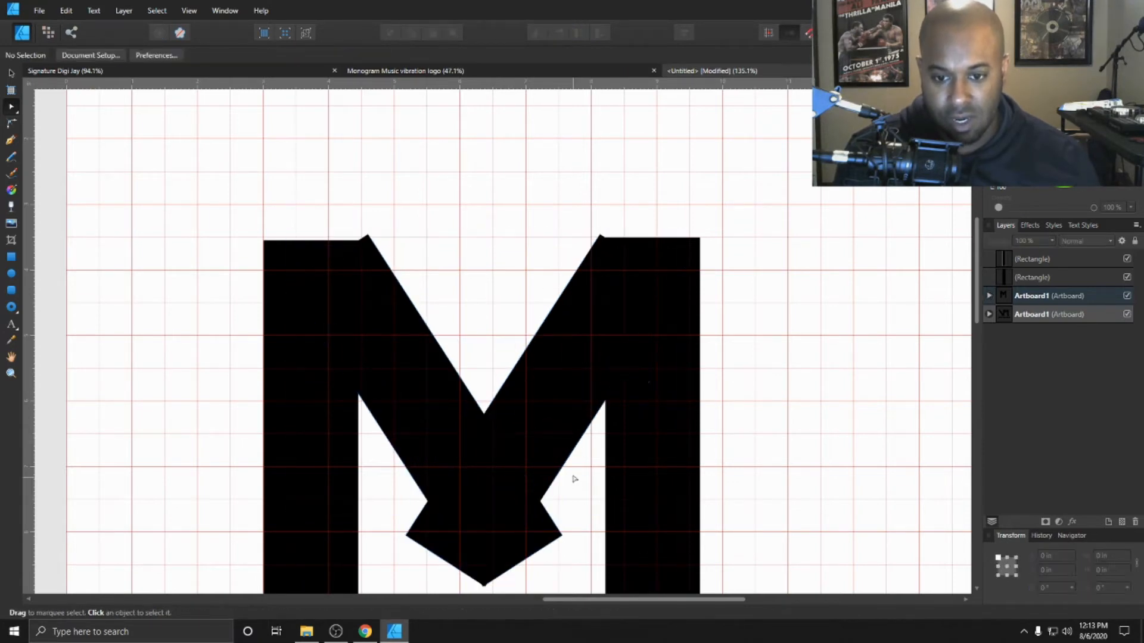
Fit the diagonals' upper corners to the uprights, the left at about X 3.25 in, Y 4.35 in and the right at X 6.49 in, Y 8.87 in
click(544, 539)
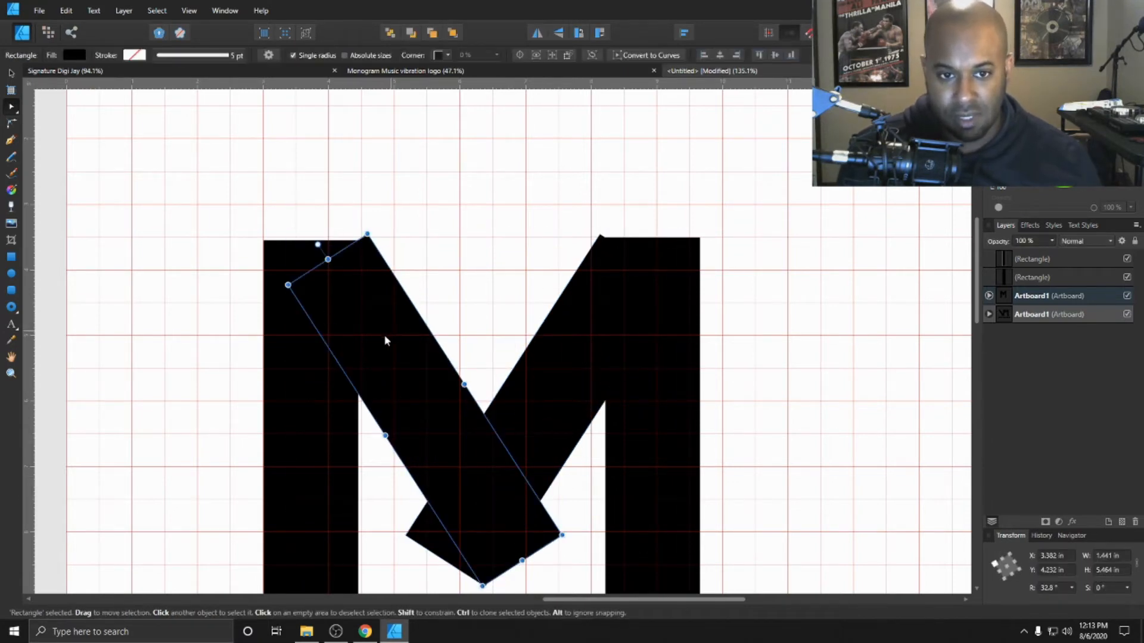
drag(390, 332, 382, 340)
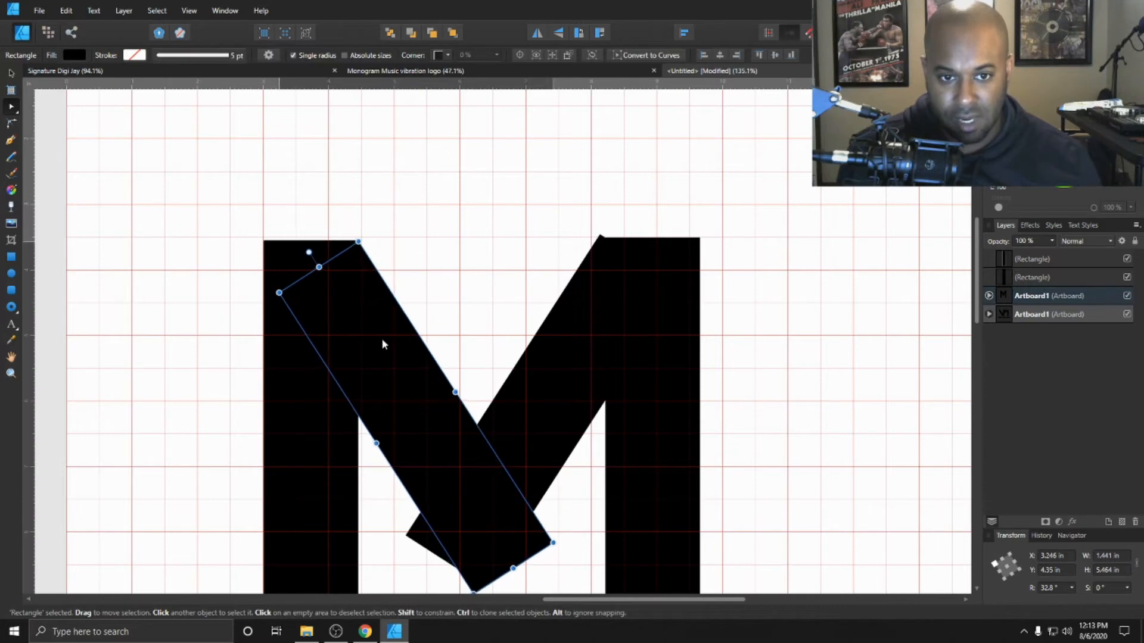
click(543, 306)
click(581, 325)
drag(575, 336, 581, 336)
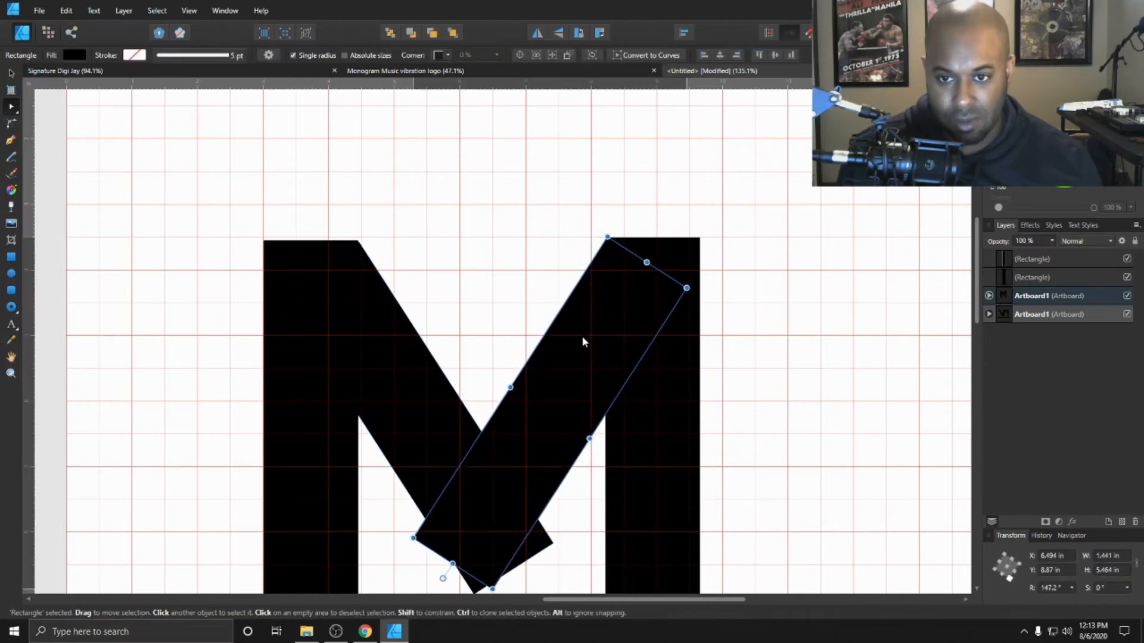
click(560, 295)
scroll(467, 392, down, 3)
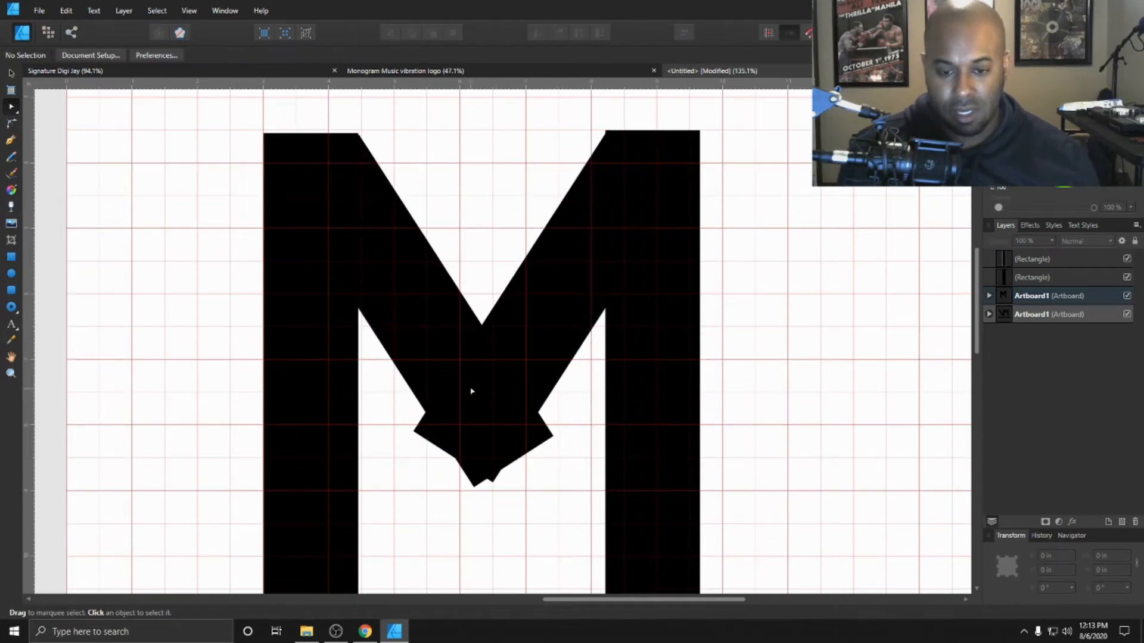
Align the bottoms of the two diagonals with each other
click(451, 348)
shift+click(549, 352)
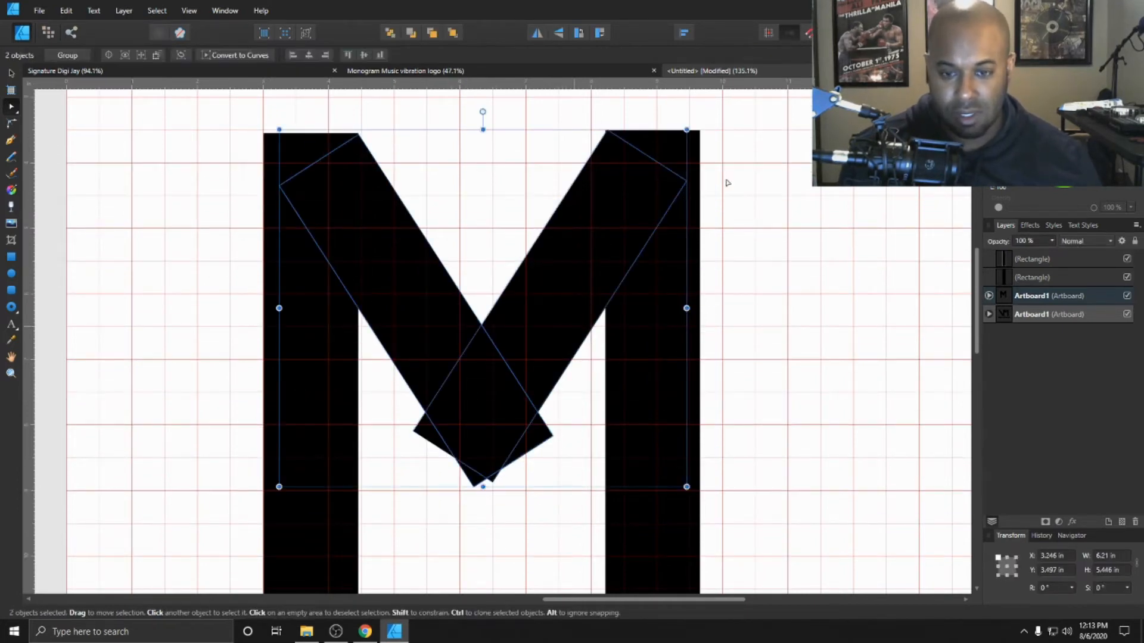
click(684, 33)
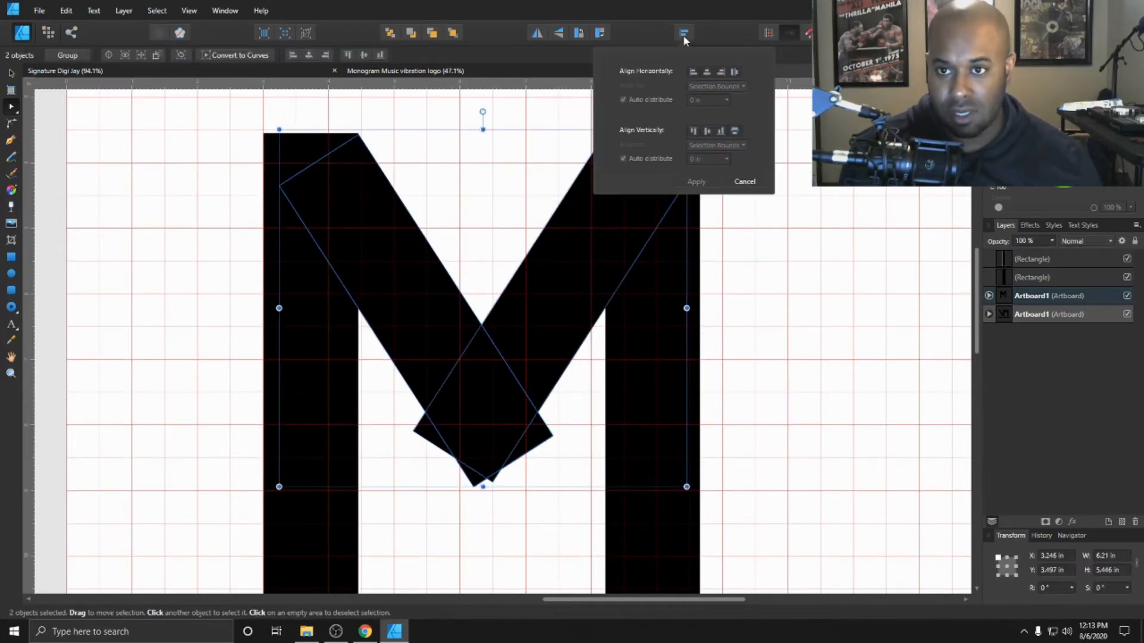
click(721, 131)
click(487, 169)
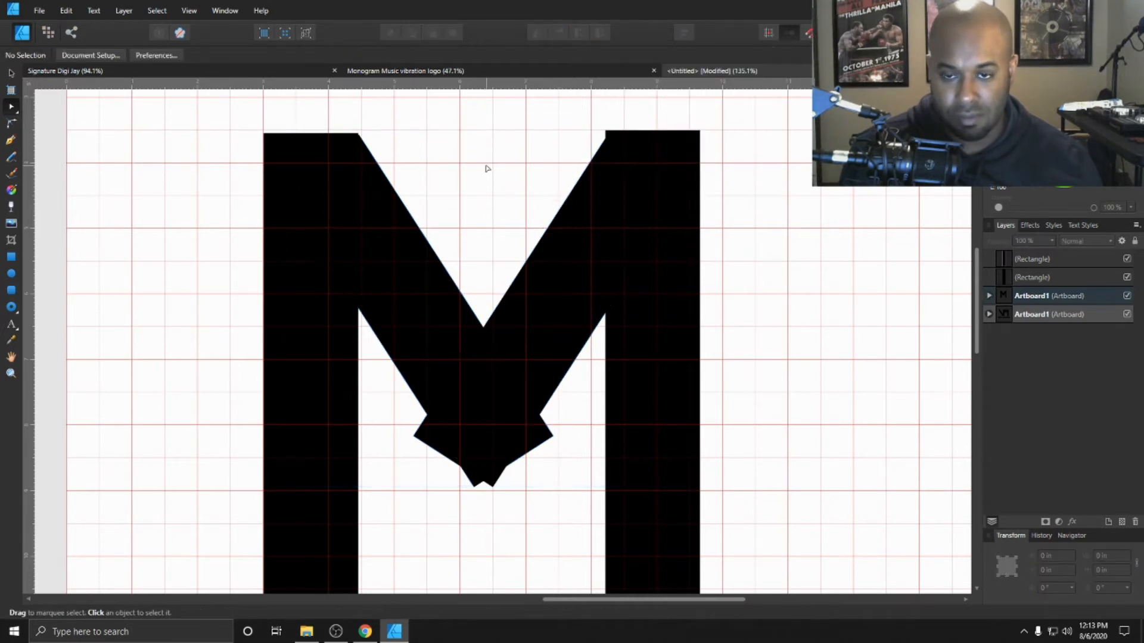
Nudge both diagonals together up and slightly left to about X 3.24 in, Y 3.51 in, level with the uprights' tops
click(636, 171)
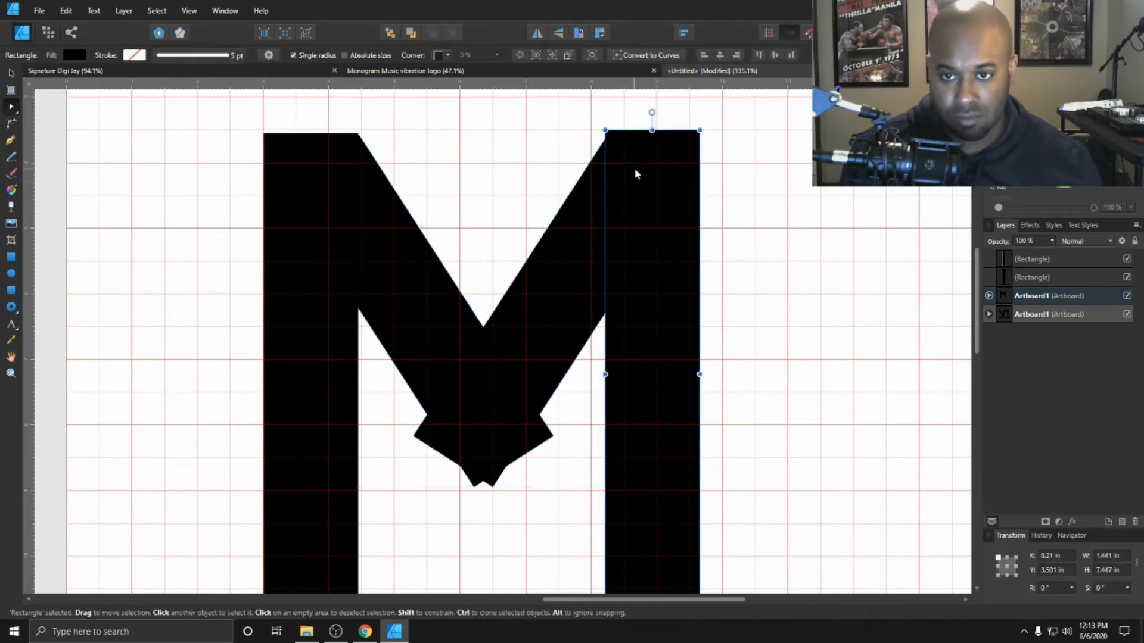
click(574, 225)
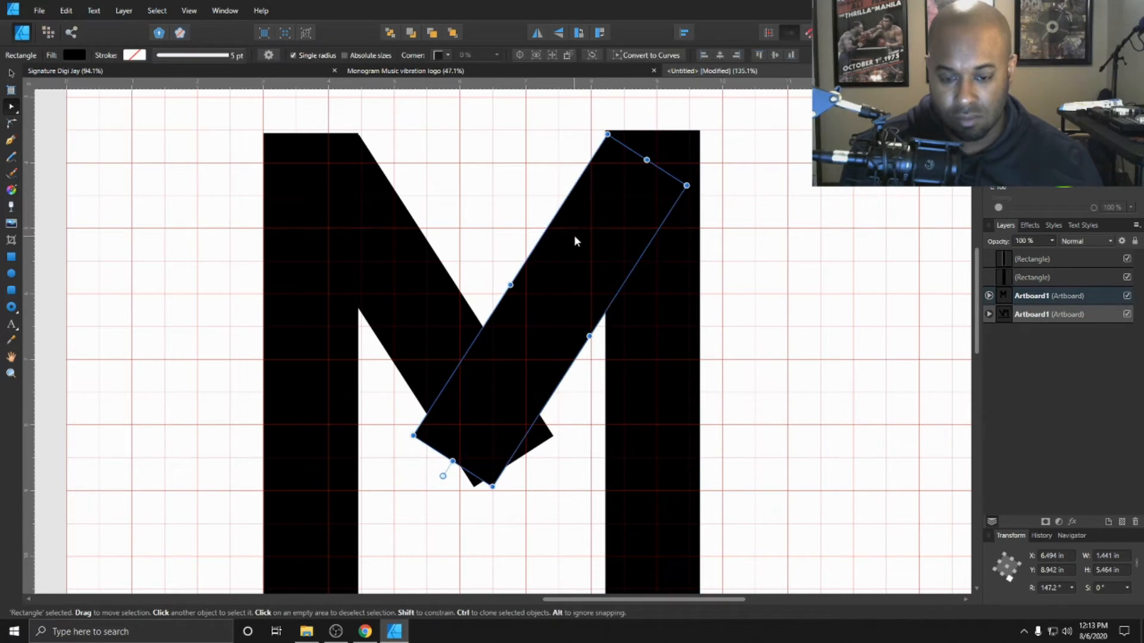
shift+click(431, 315)
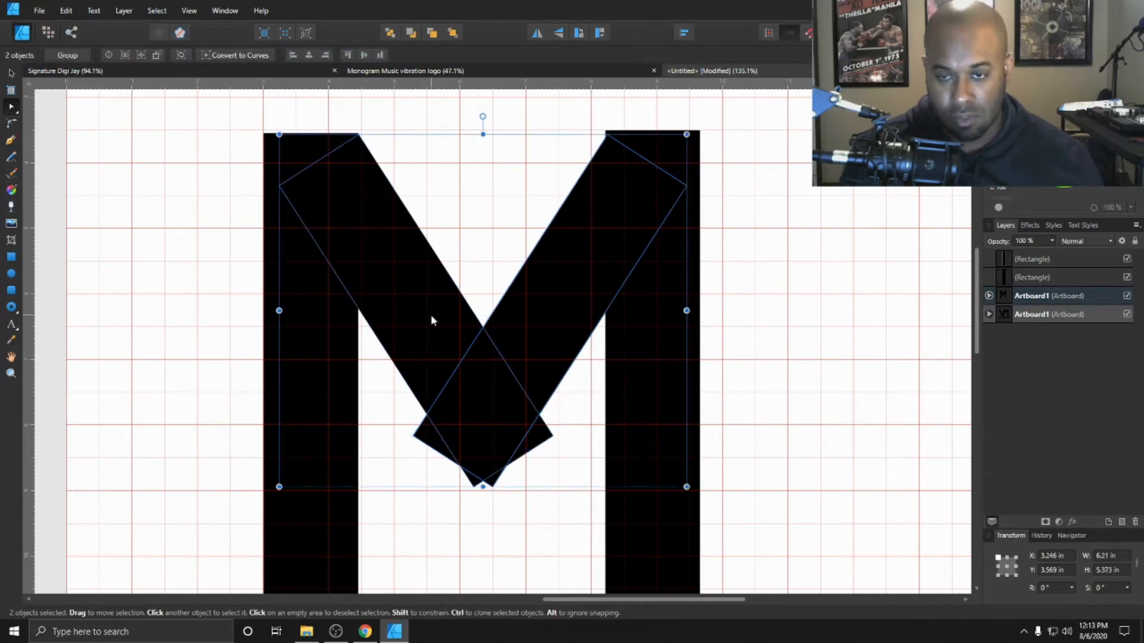
key(Up)
key(Up)
key(Up)
key(Up)
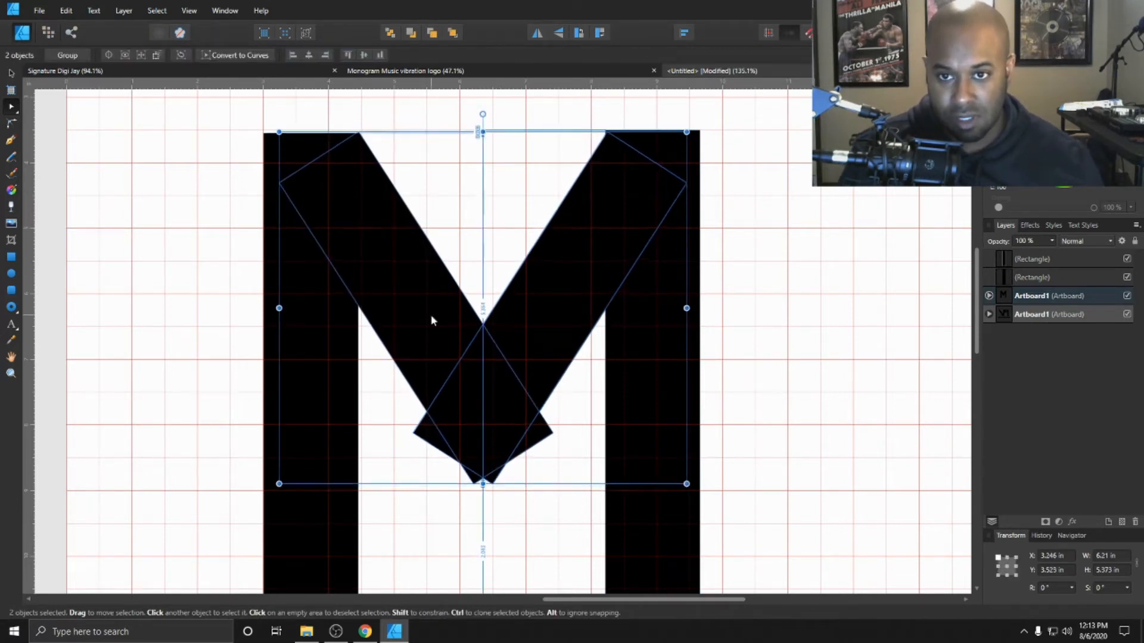
key(Up)
key(Up)
key(Up)
key(Up)
key(Up)
key(Left)
key(Left)
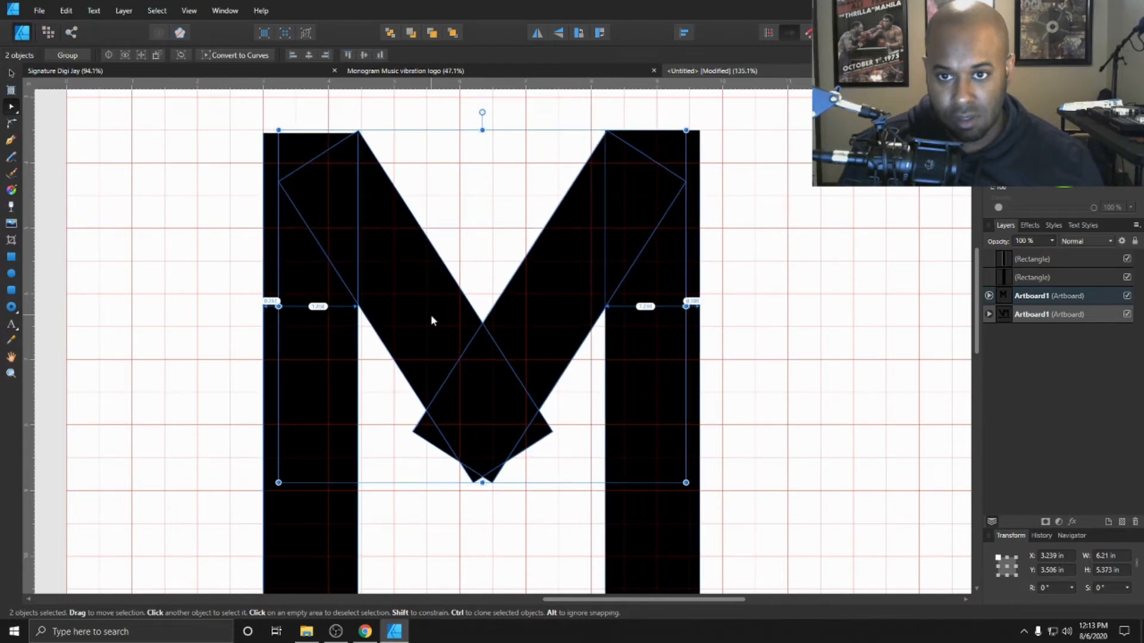
key(Left)
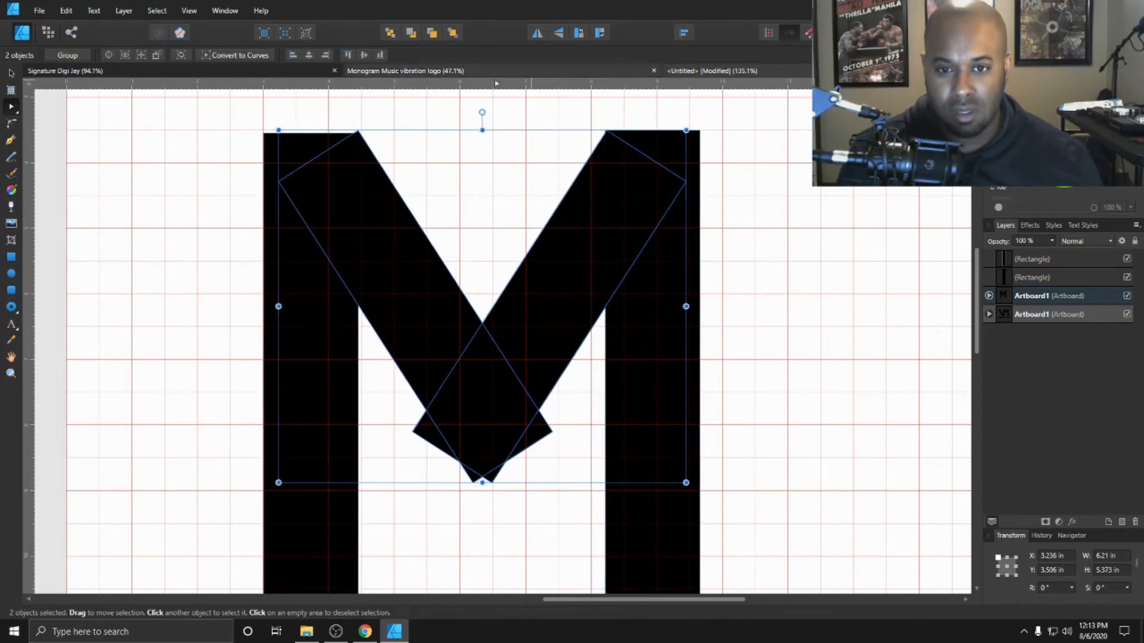
Shorten the lower ends of the left and right diagonals to about 4.67 in and 4.86 in long
click(503, 158)
click(437, 315)
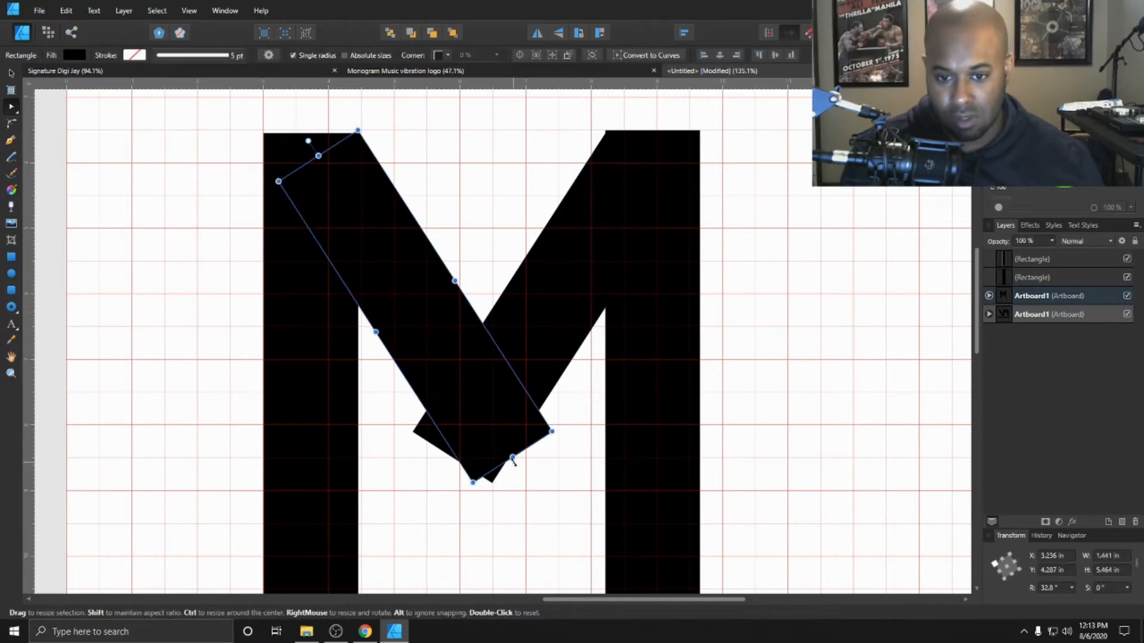
drag(513, 457, 479, 405)
click(562, 336)
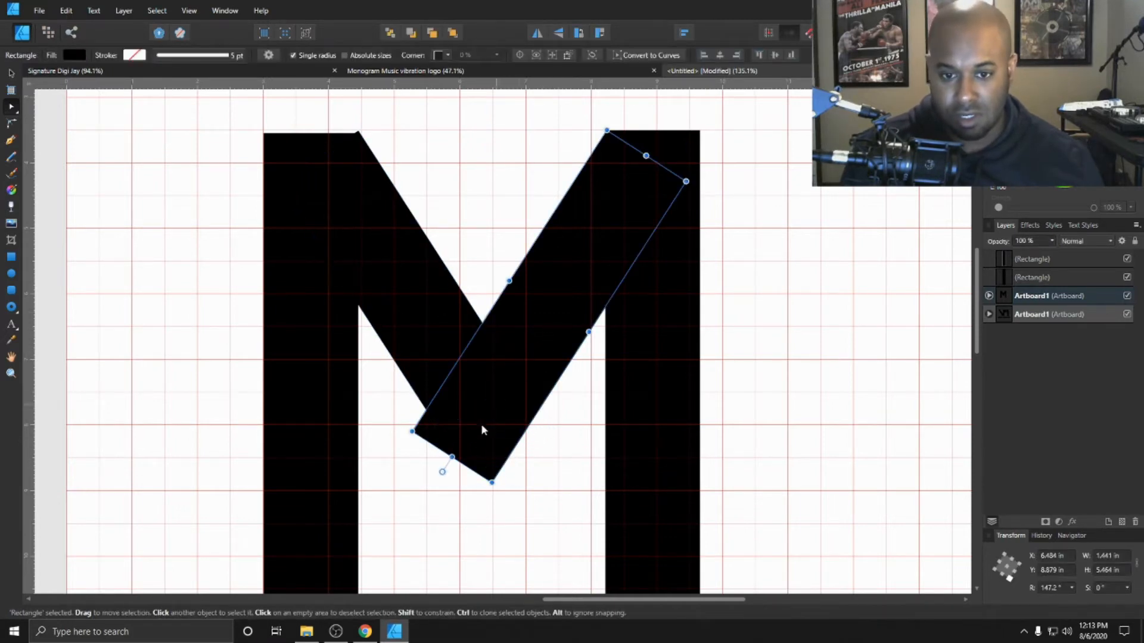
drag(453, 457, 485, 412)
Rotate the left diagonal to about 41.7° and fit its upper corner to the left upright at about X 3.38 in, Y 4.51 in
click(459, 355)
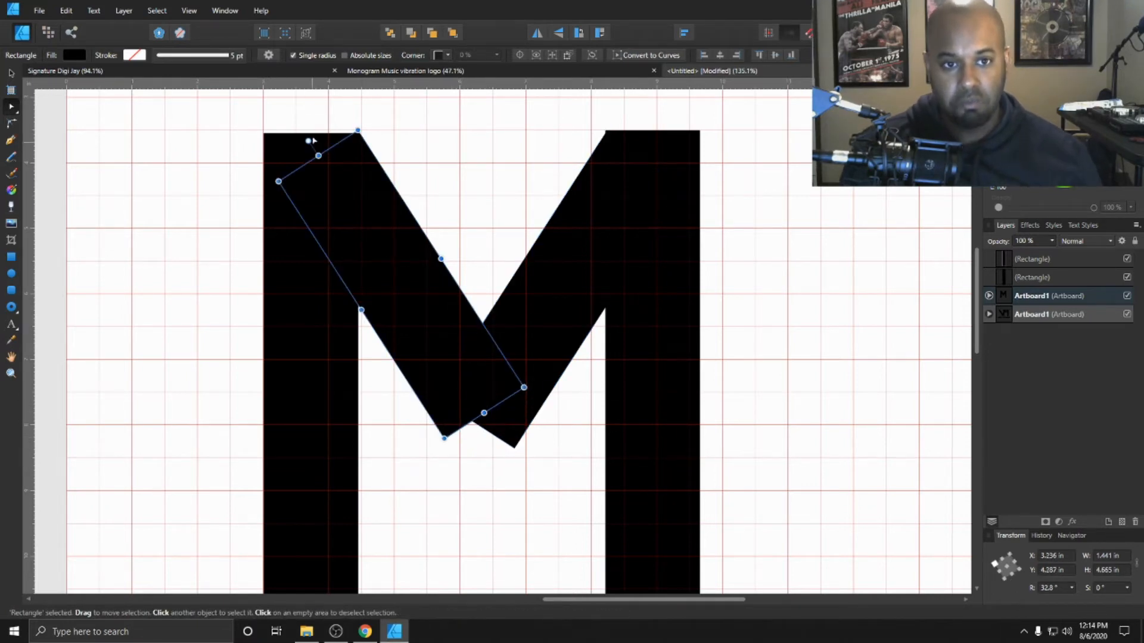
drag(309, 141, 296, 172)
drag(352, 206, 375, 202)
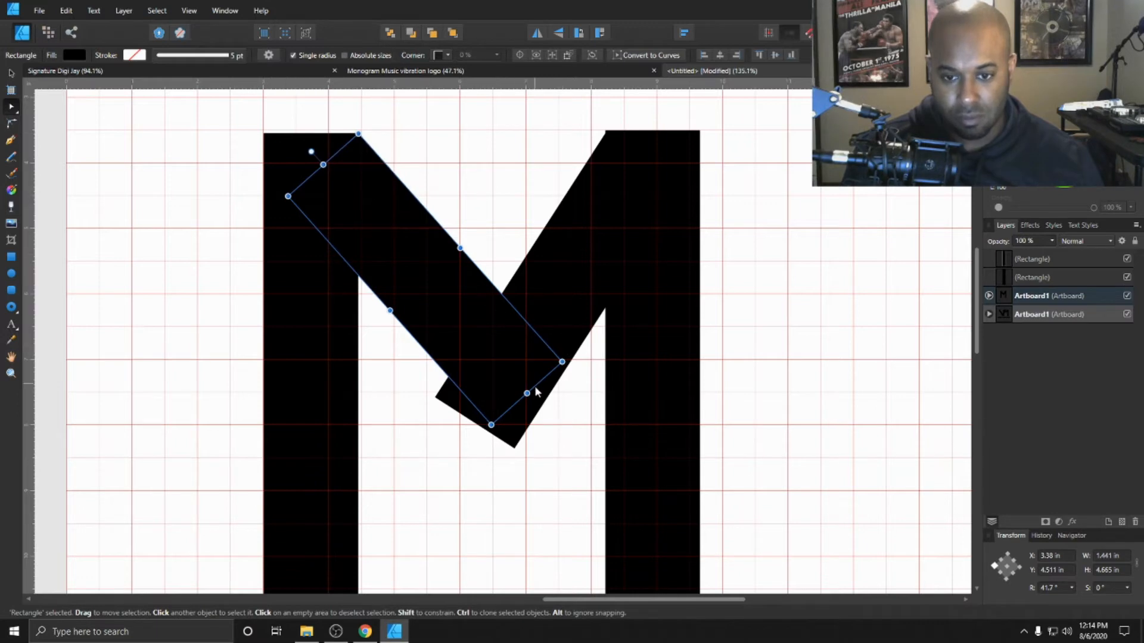
Replace the right diagonal with a horizontally flipped copy of the left diagonal shortened to about 4.36 in, placed at about X 8.21 in, Y 3.55 in
click(545, 261)
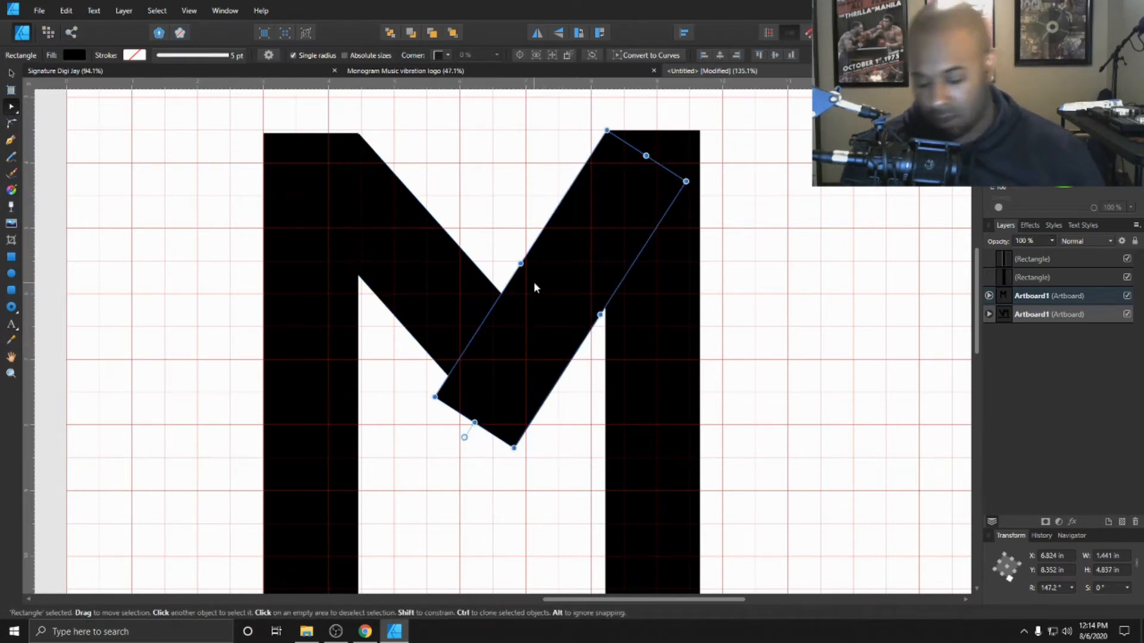
key(Delete)
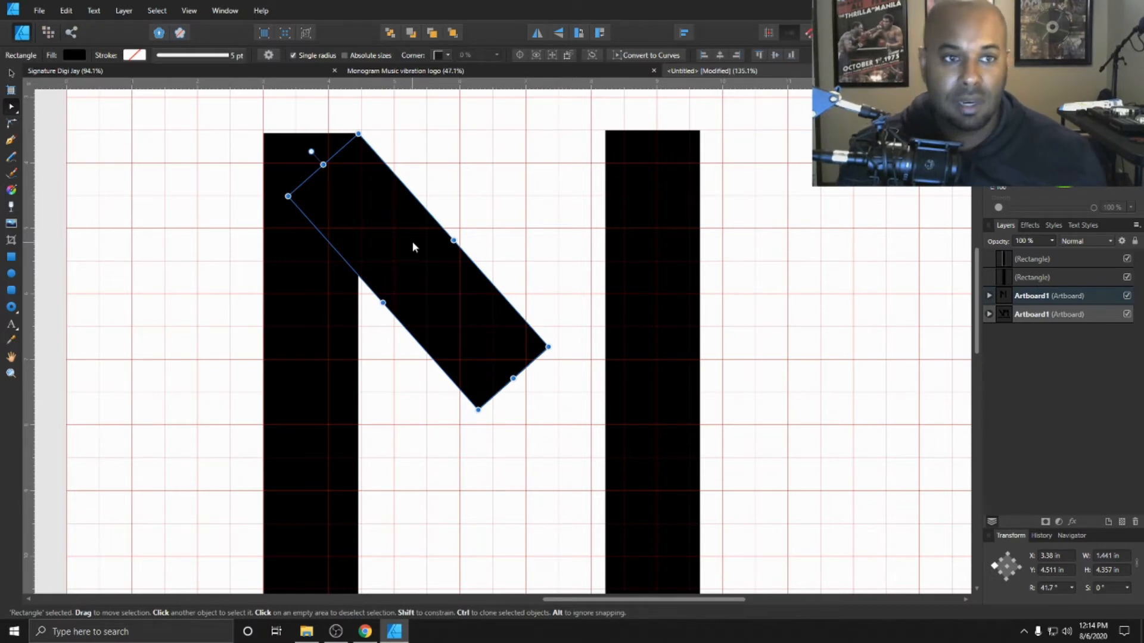
click(536, 33)
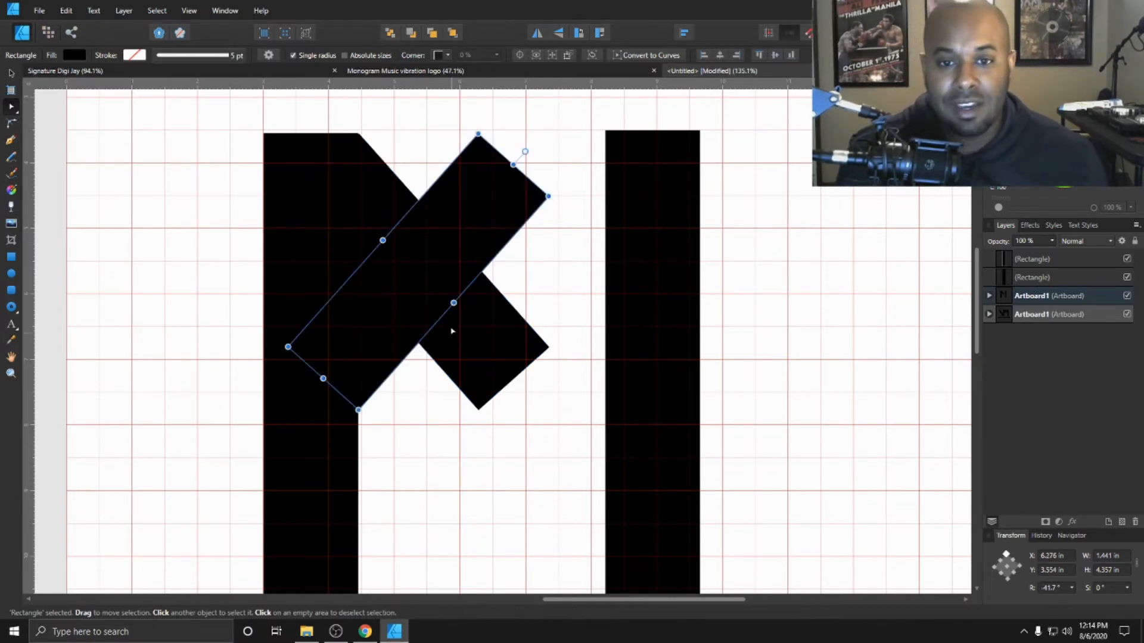
drag(456, 255, 567, 251)
key(ctrl+z)
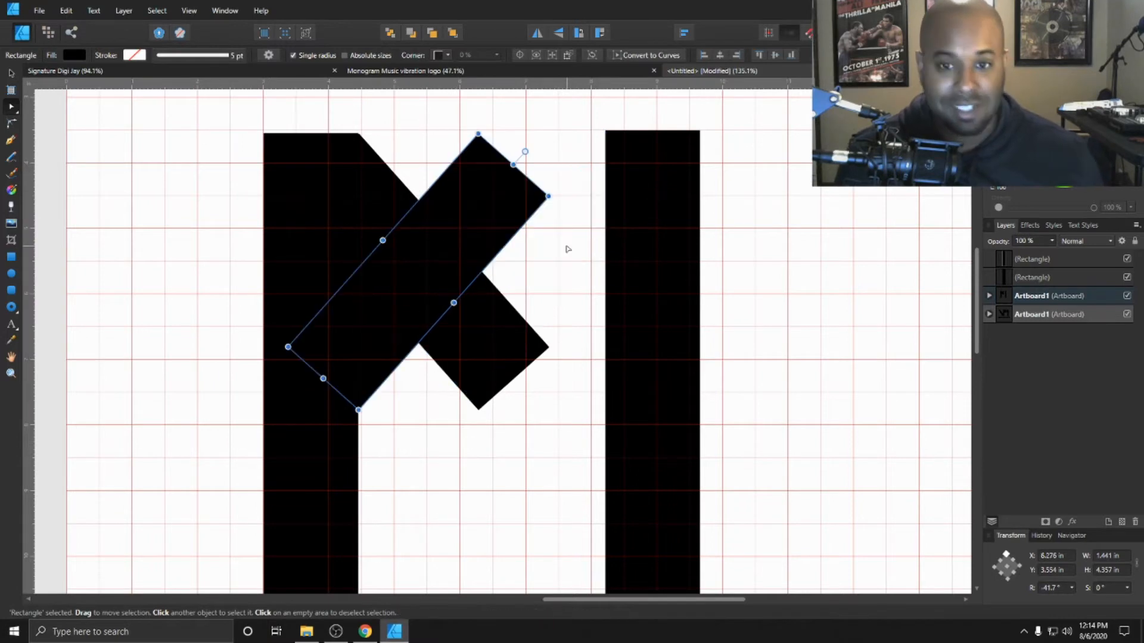
drag(470, 250, 598, 247)
click(494, 313)
shift+click(570, 238)
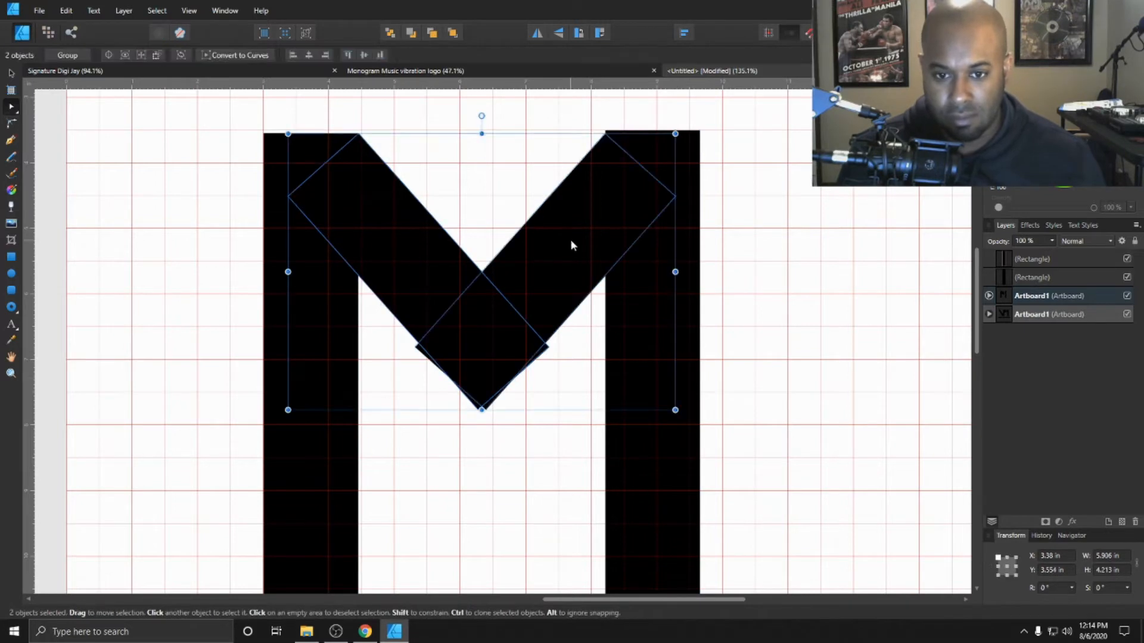
click(684, 33)
click(495, 156)
click(518, 250)
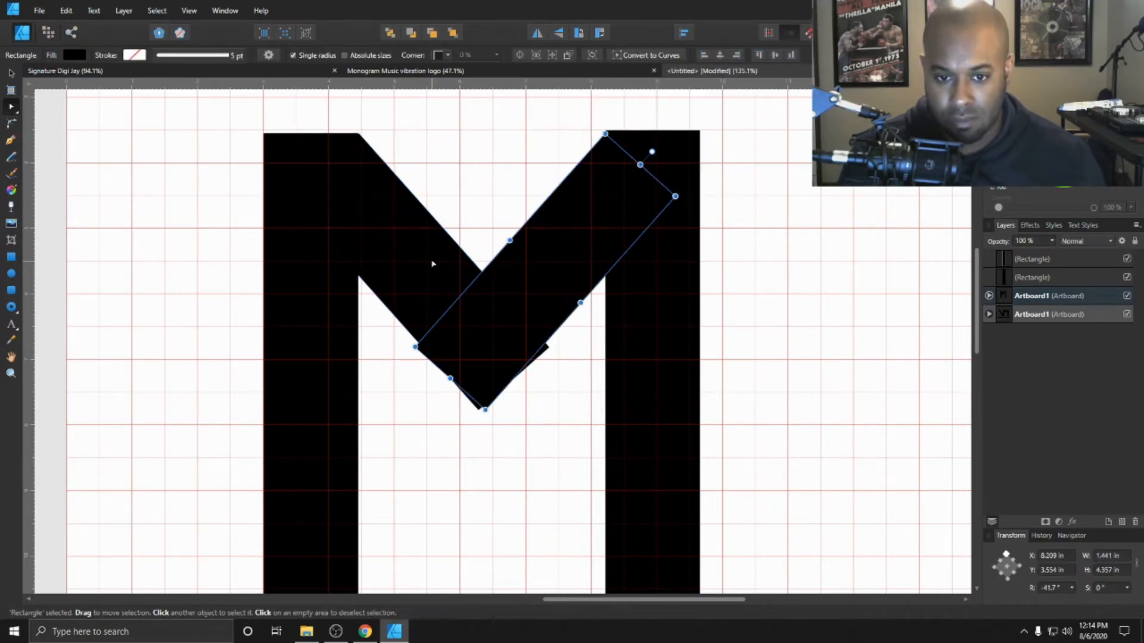
shift+click(433, 261)
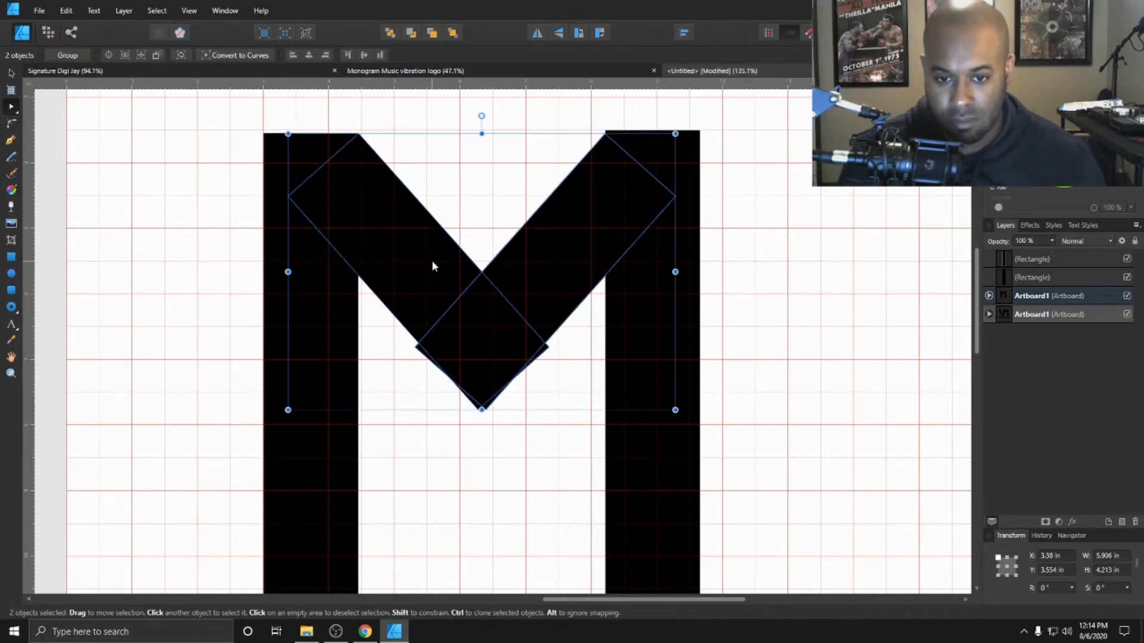
Shift the right diagonal slightly, and fit the left diagonal's upper corner to its upright at about X 3.36 in, Y 4.51 in
click(566, 263)
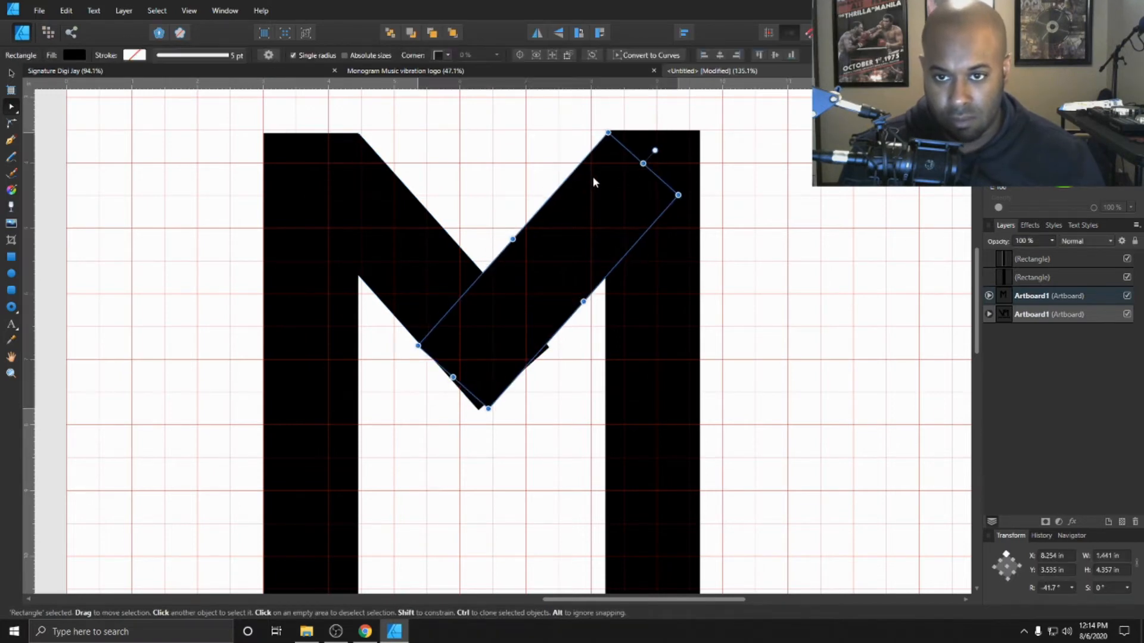
click(415, 188)
click(416, 188)
scroll(458, 210, up, 3)
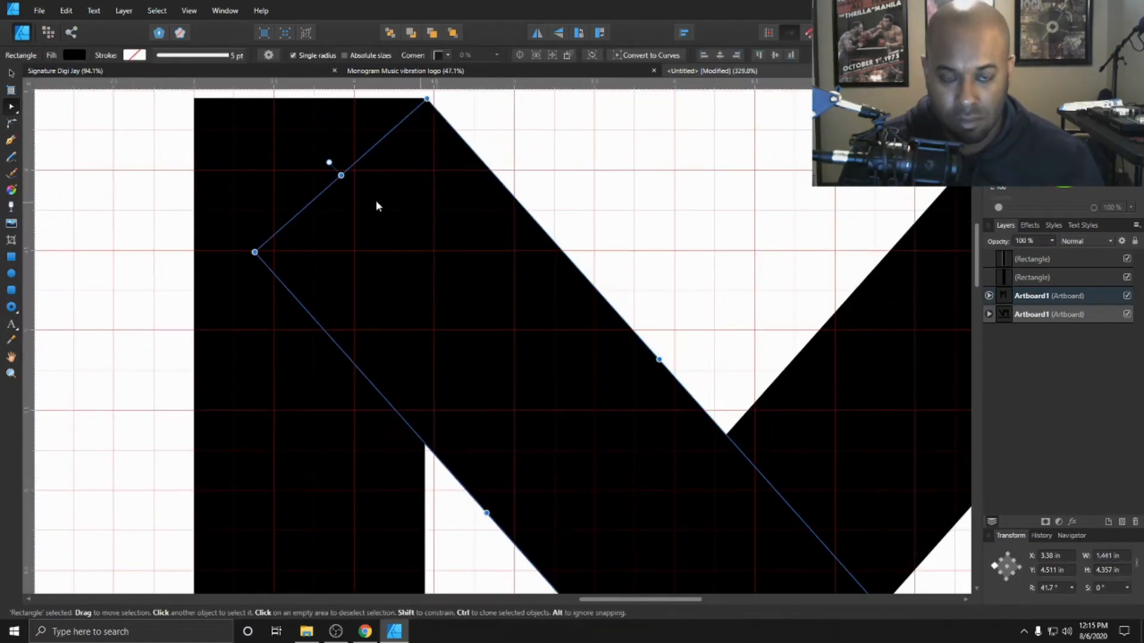
drag(376, 205, 431, 233)
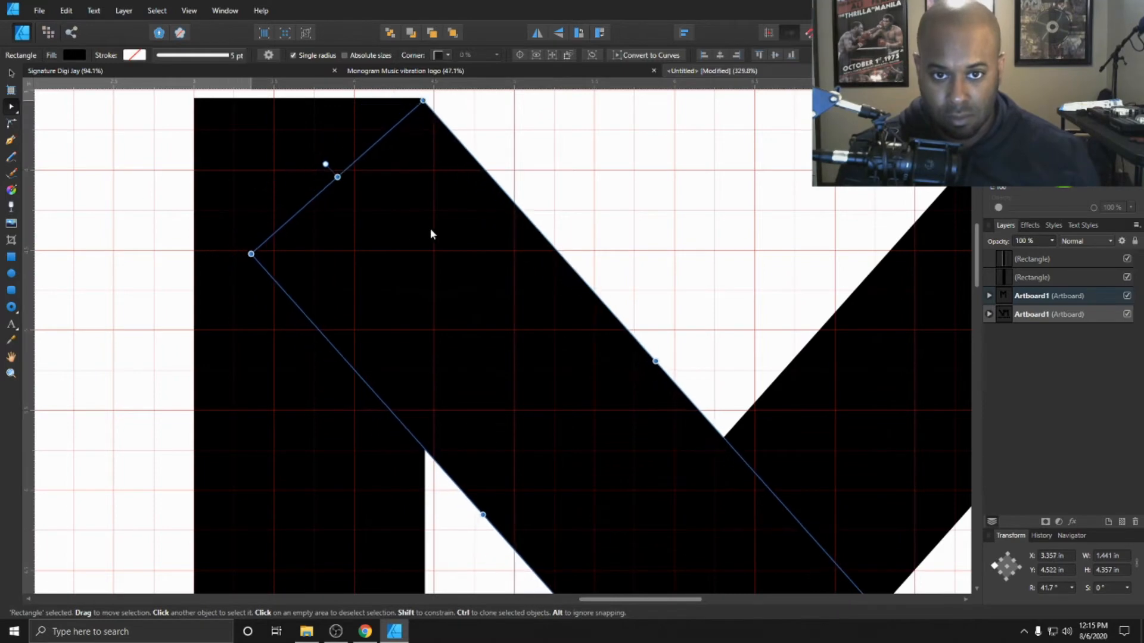
scroll(476, 220, down, 2)
click(584, 218)
Move the right diagonal to about X 8.21 in, Y 3.50 in, fitting its upper corner to the right upright's top corner
click(787, 217)
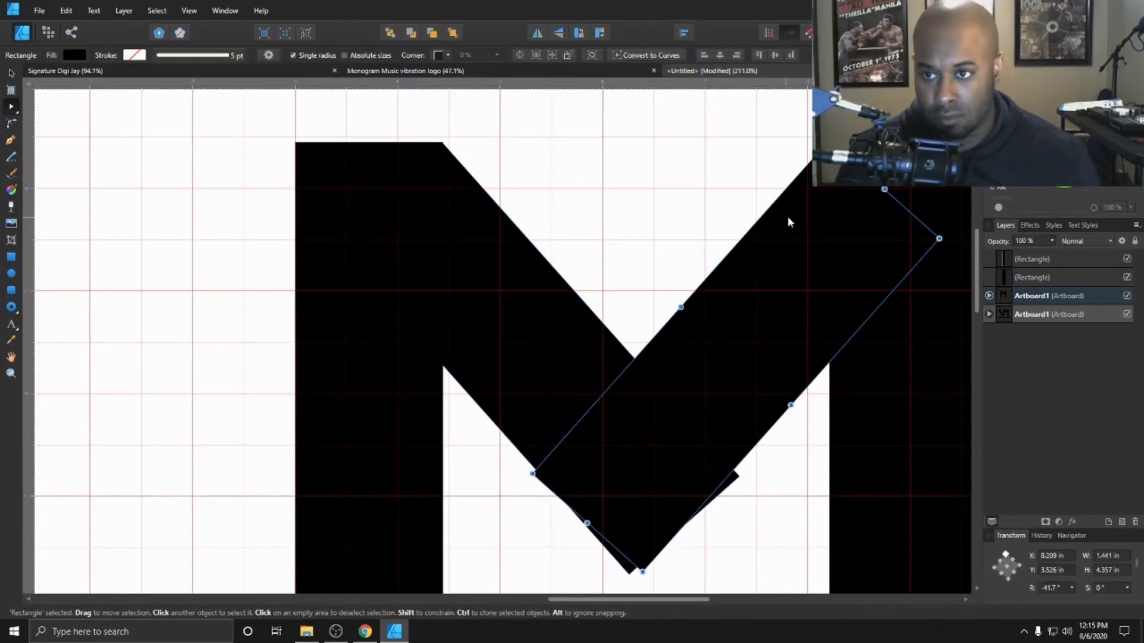
drag(787, 217, 788, 214)
click(676, 204)
Lengthen the lower ends of both diagonals past their crossing, making the pair about 4.54 in high, and compare the M with the original logo
click(580, 367)
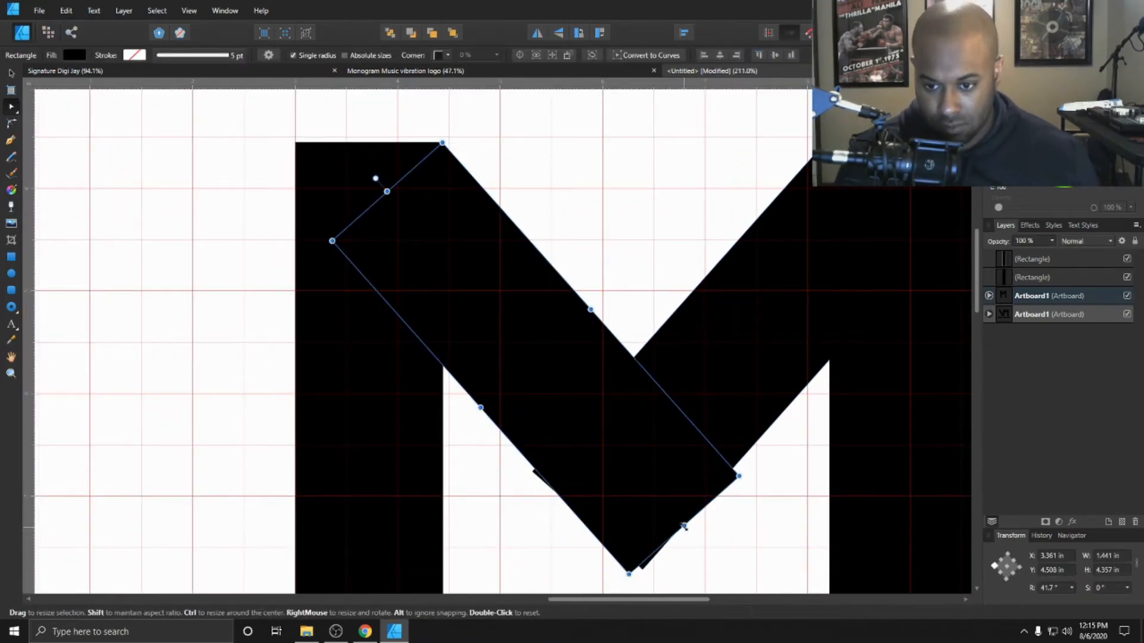
drag(684, 527, 700, 545)
click(661, 507)
drag(587, 521, 557, 551)
click(500, 462)
click(577, 357)
shift+click(731, 354)
scroll(731, 354, down, 1)
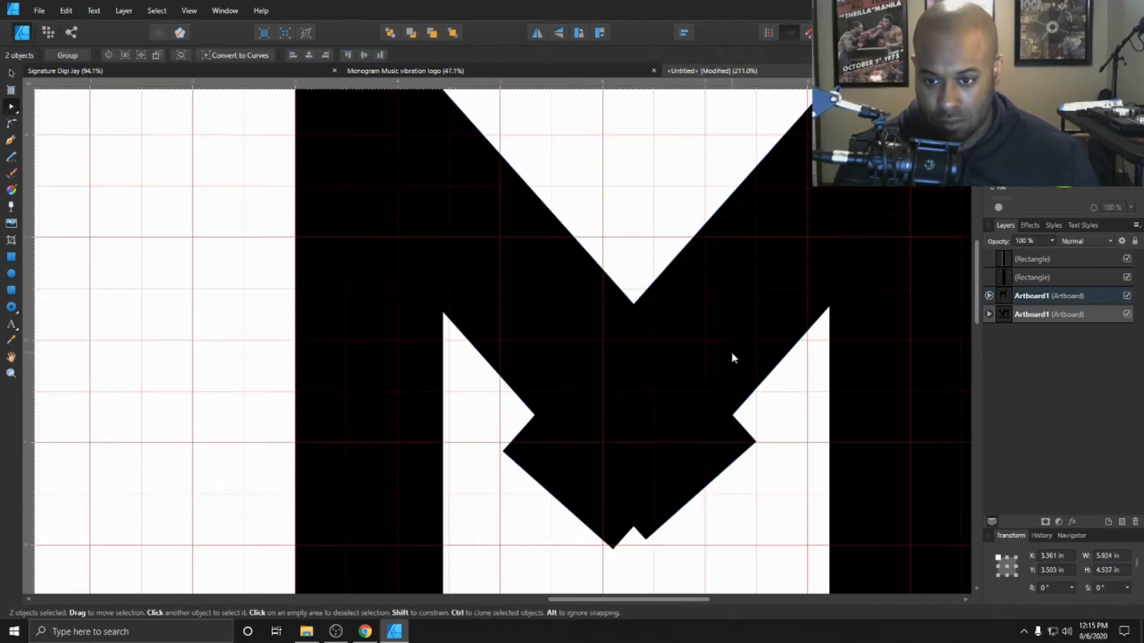
scroll(731, 351, down, 4)
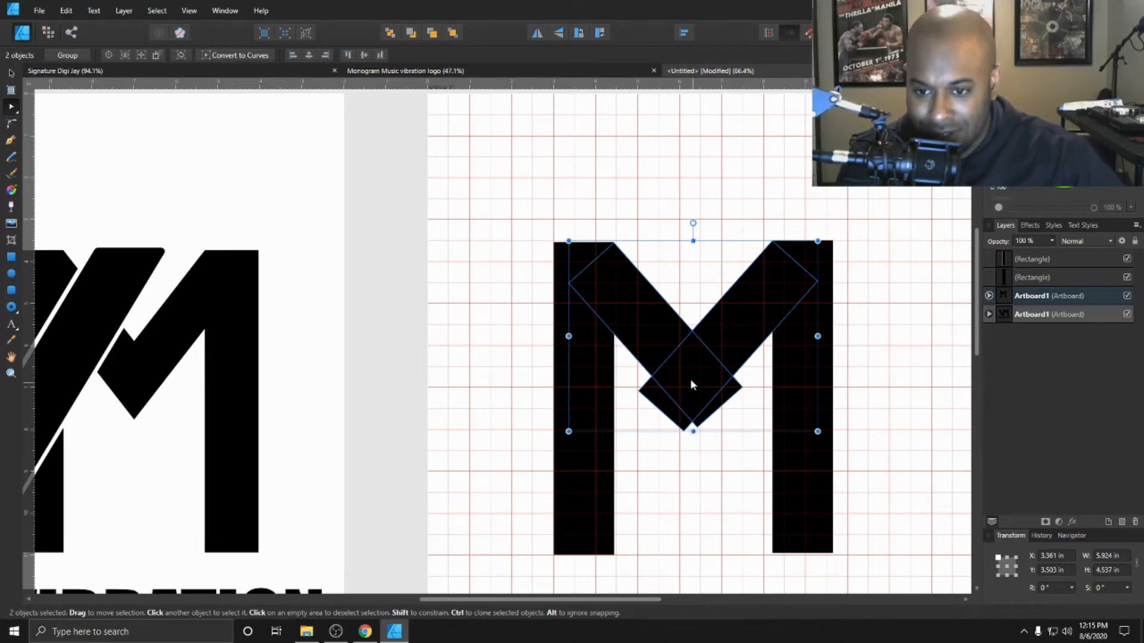
click(767, 255)
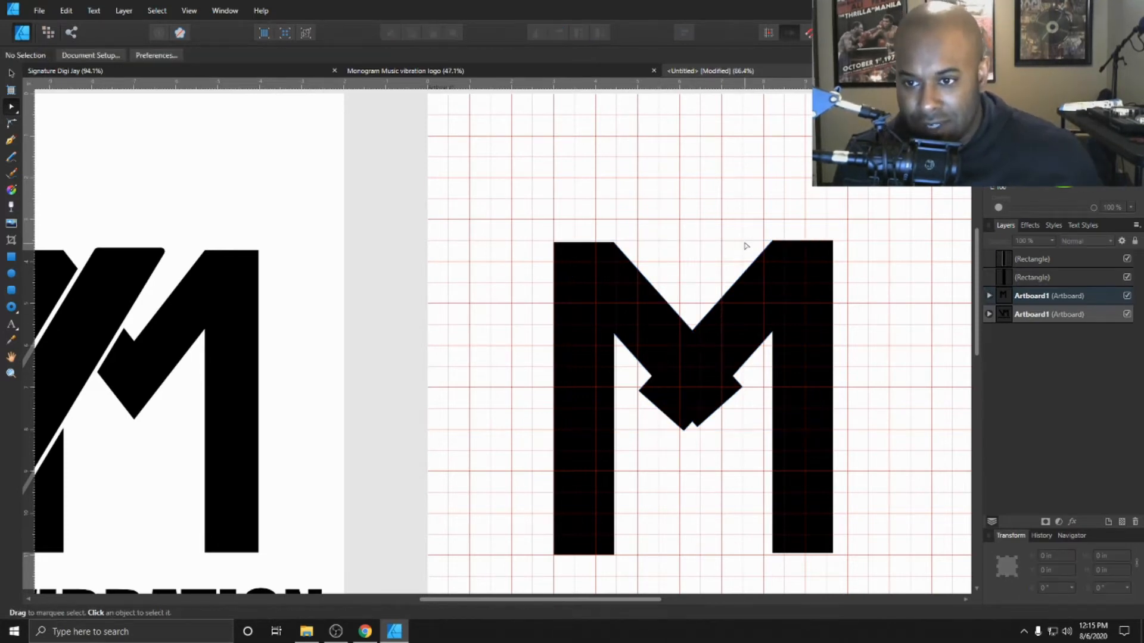
Shift the M's left diagonal slightly up to about Y 4.50 in, fitting its upper corner to the left upright's top corner
scroll(745, 245, up, 3)
scroll(685, 339, down, 4)
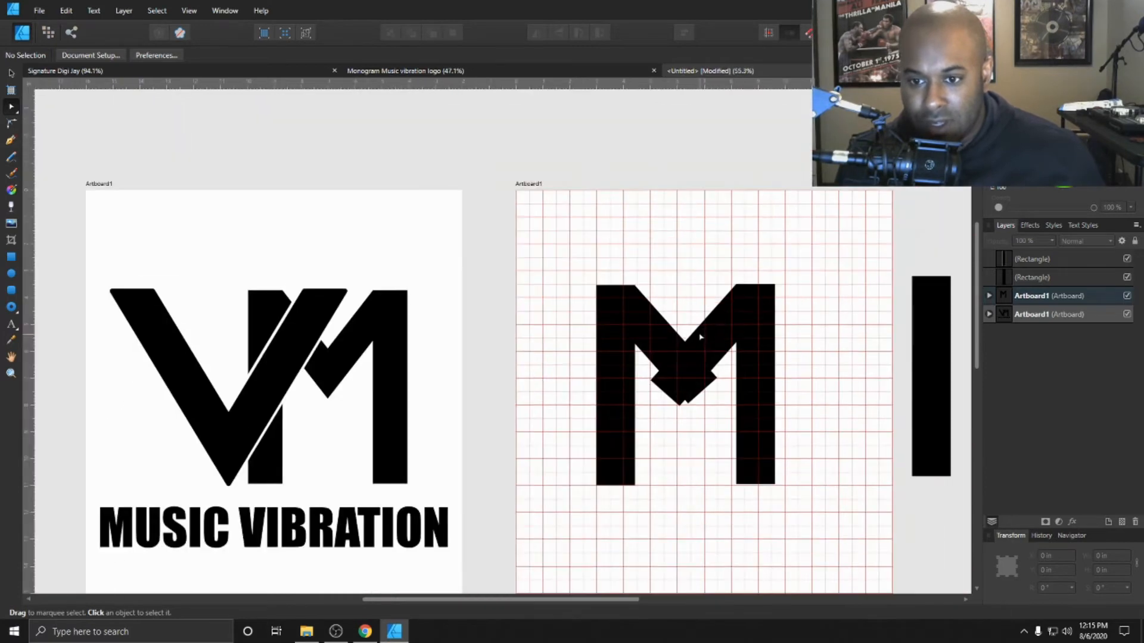
scroll(685, 362, up, 4)
click(677, 385)
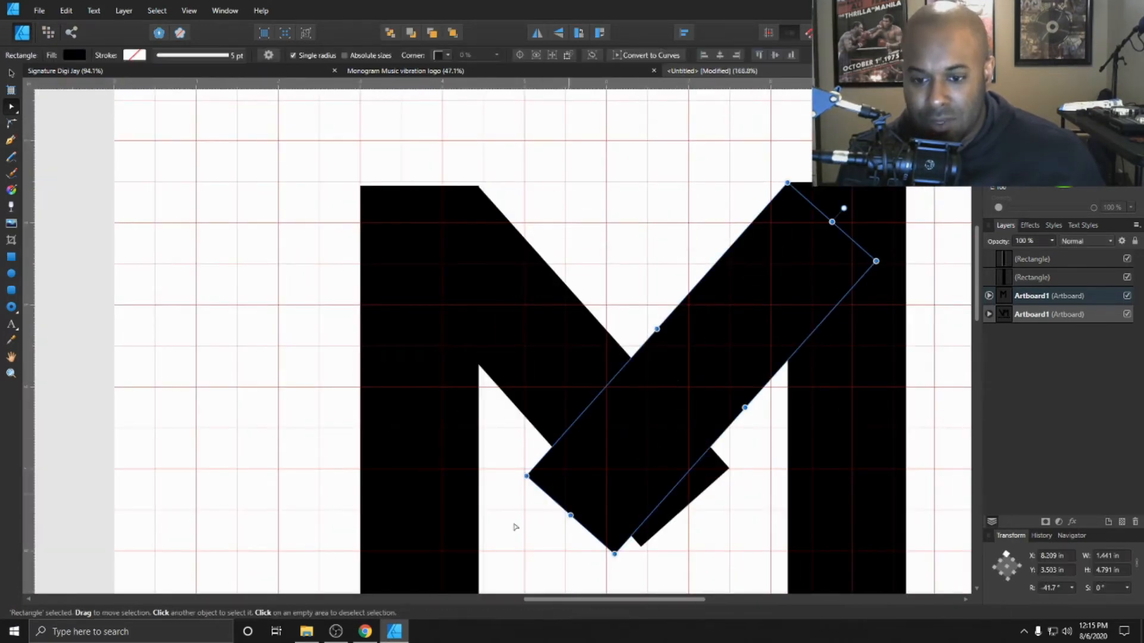
click(567, 375)
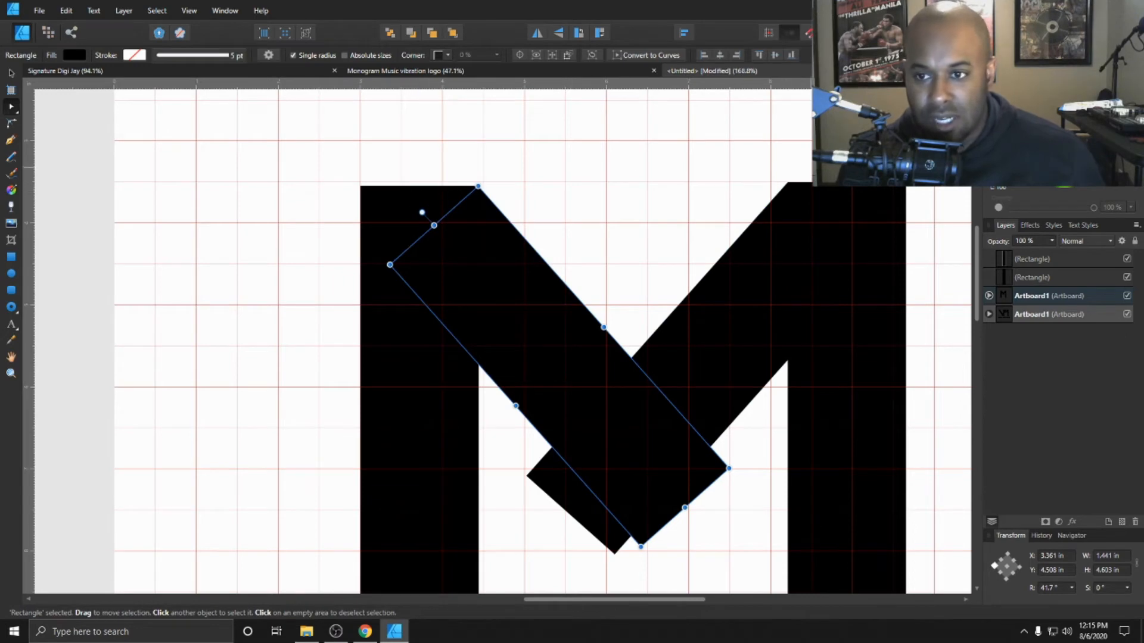
scroll(485, 184, up, 3)
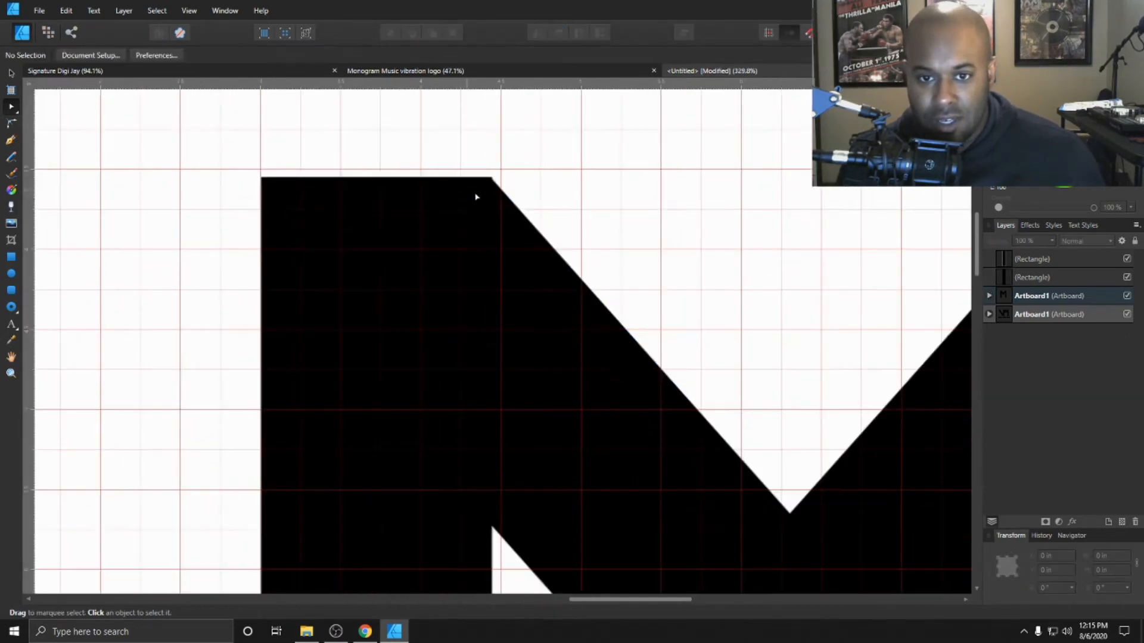
drag(492, 203, 492, 203)
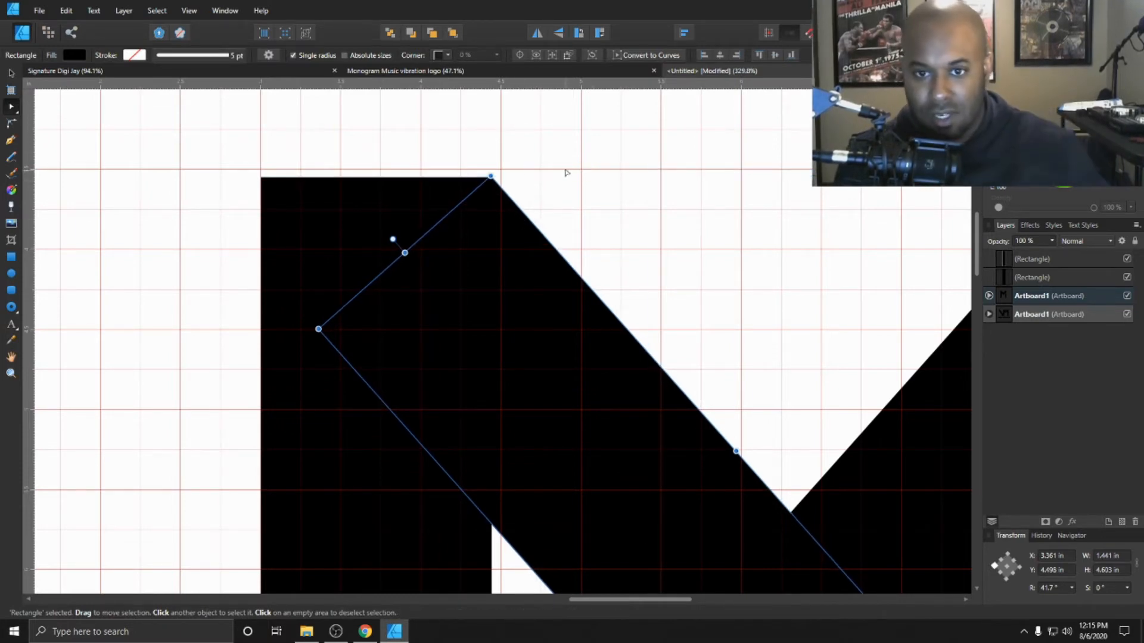
scroll(859, 289, down, 5)
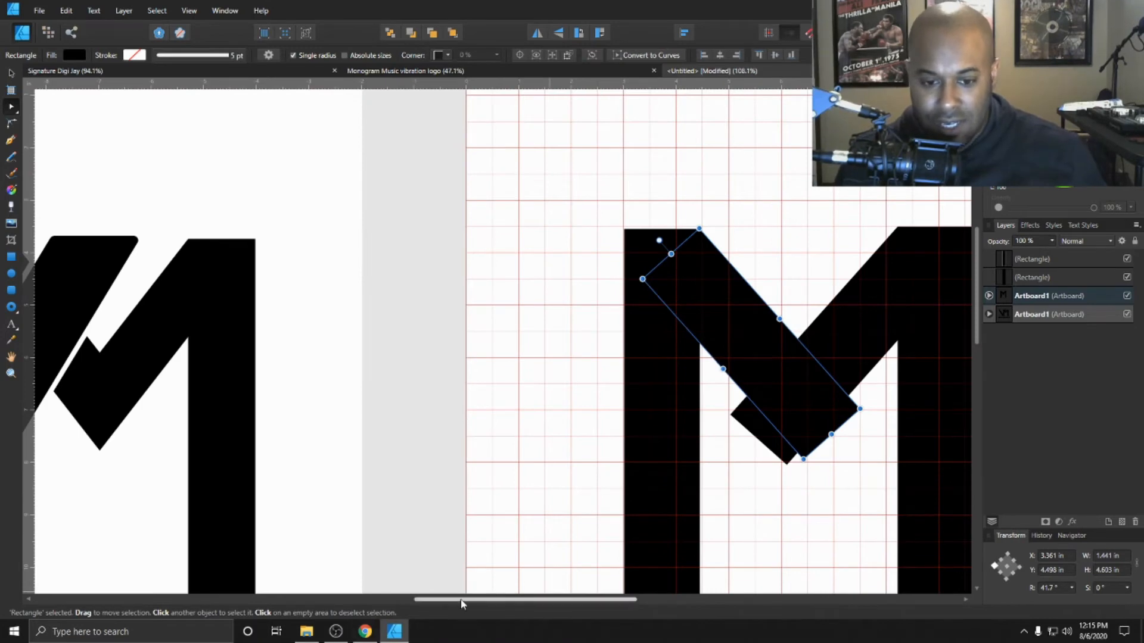
Select both diagonals of the M, divide them into separate pieces where they cross, and show the pieces' nodes
drag(463, 599, 542, 587)
shift+click(631, 316)
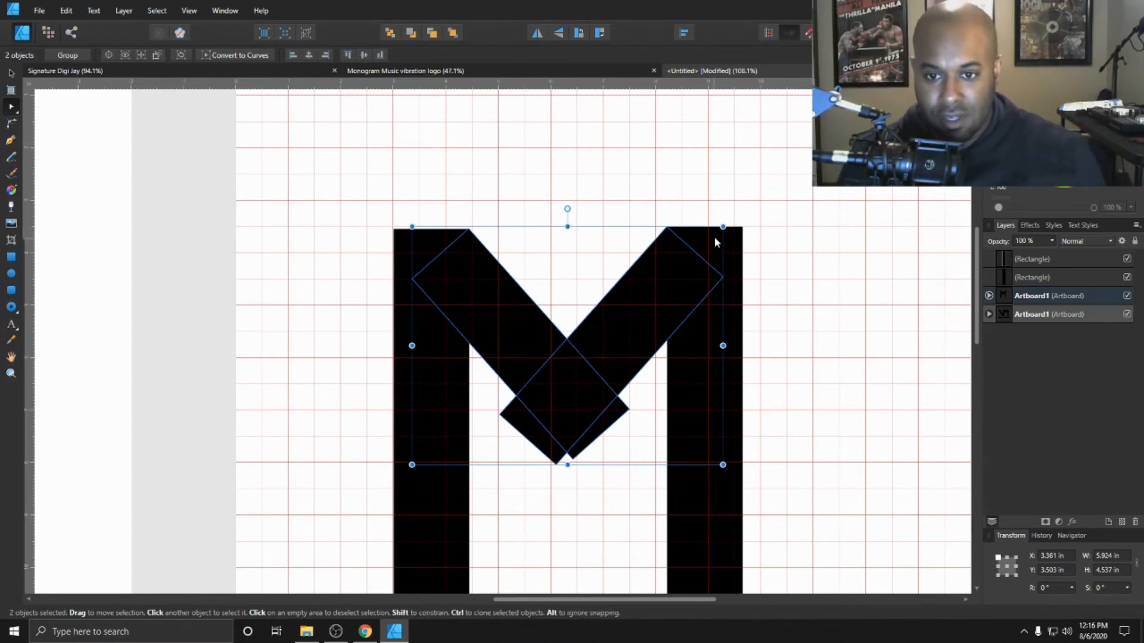
scroll(714, 238, down, 5)
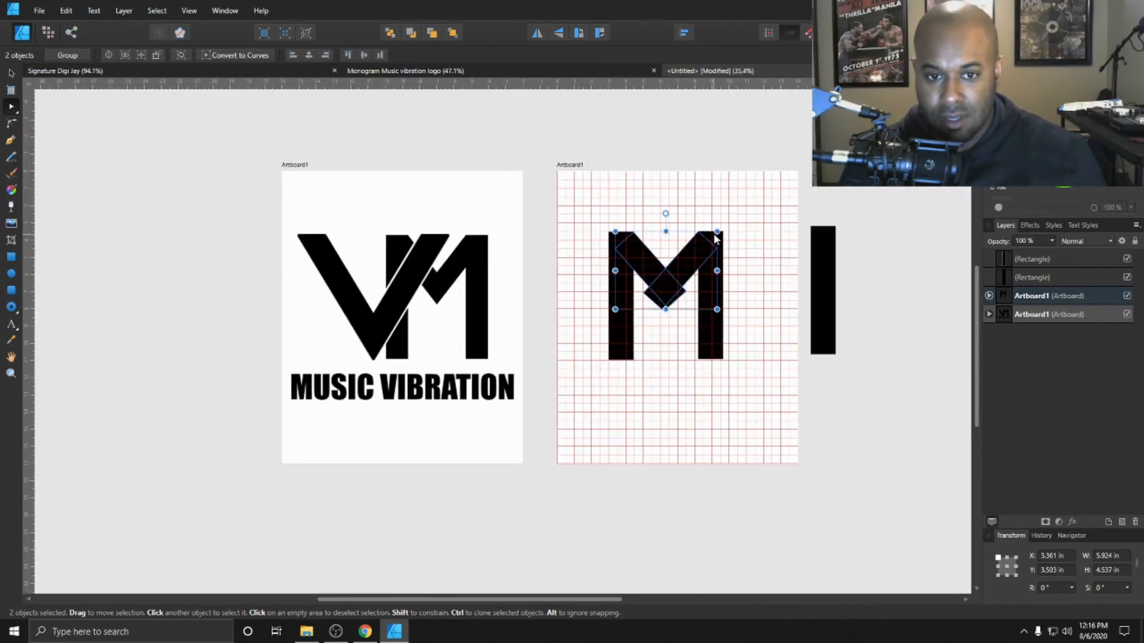
scroll(714, 237, up, 3)
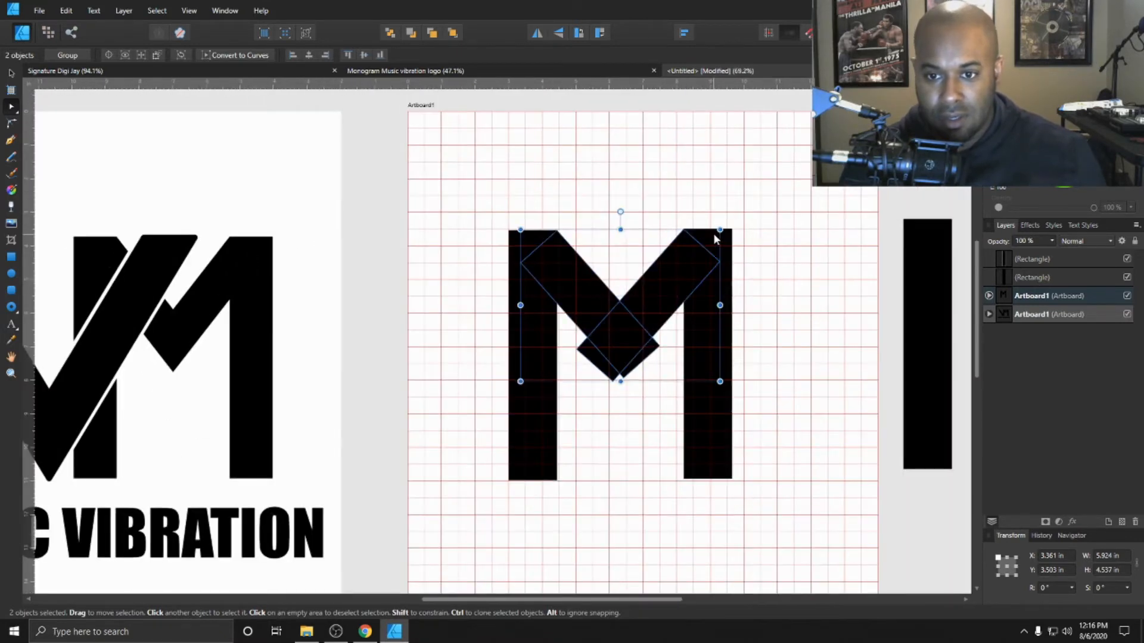
scroll(713, 233, up, 3)
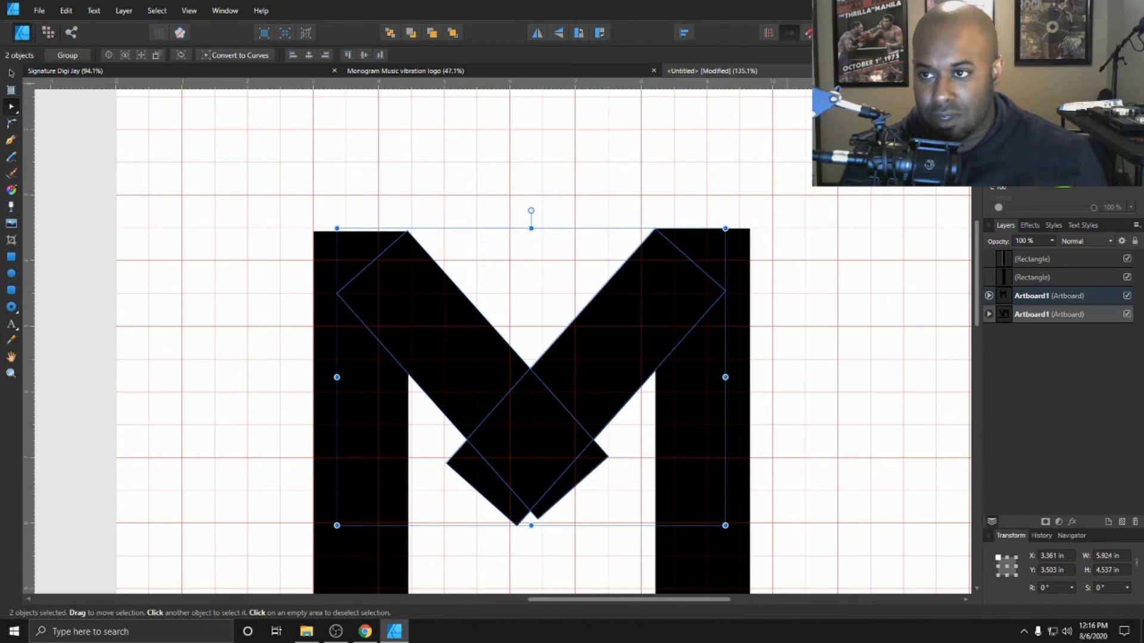
key(a)
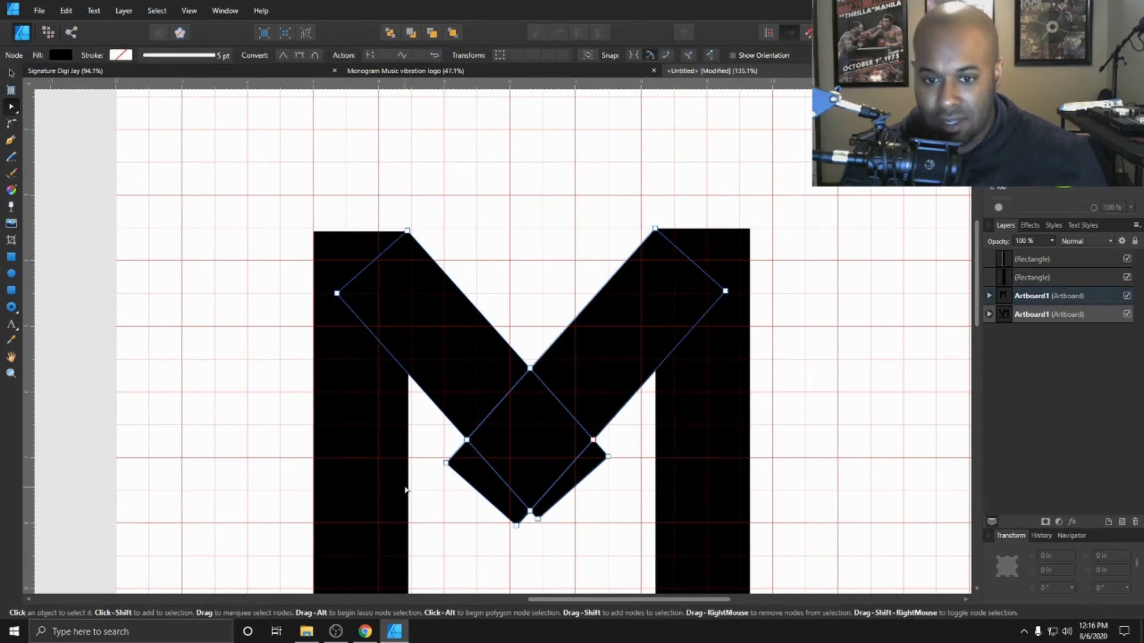
Delete the outer nodes of the two leftover pieces overhanging the crossing, trimming the M's middle to a clean lower point
click(478, 465)
click(444, 464)
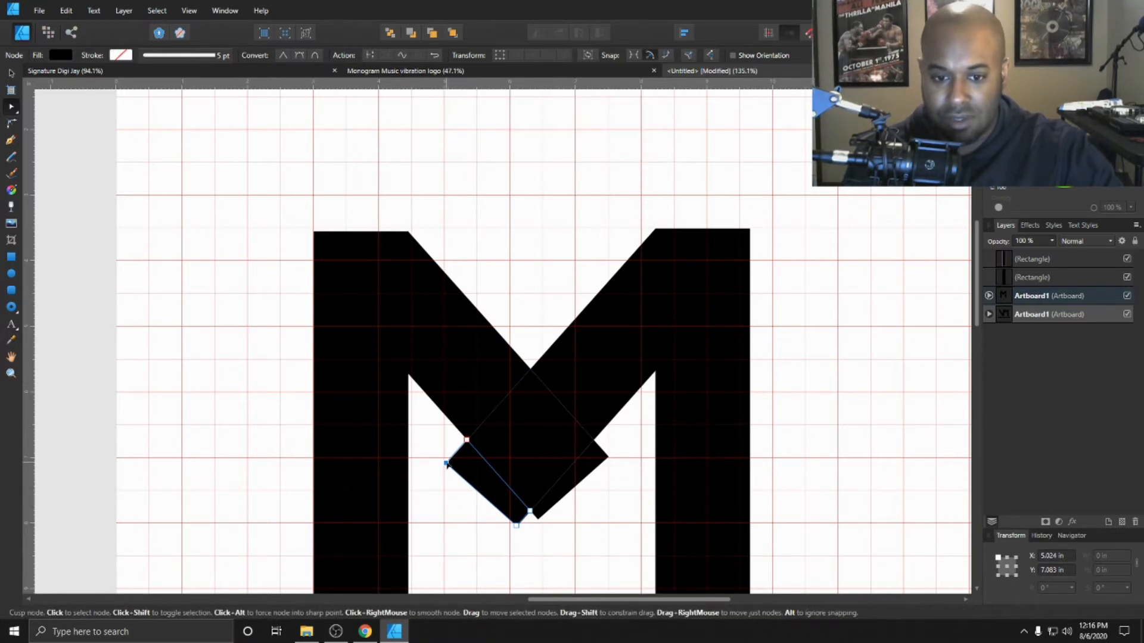
key(Delete)
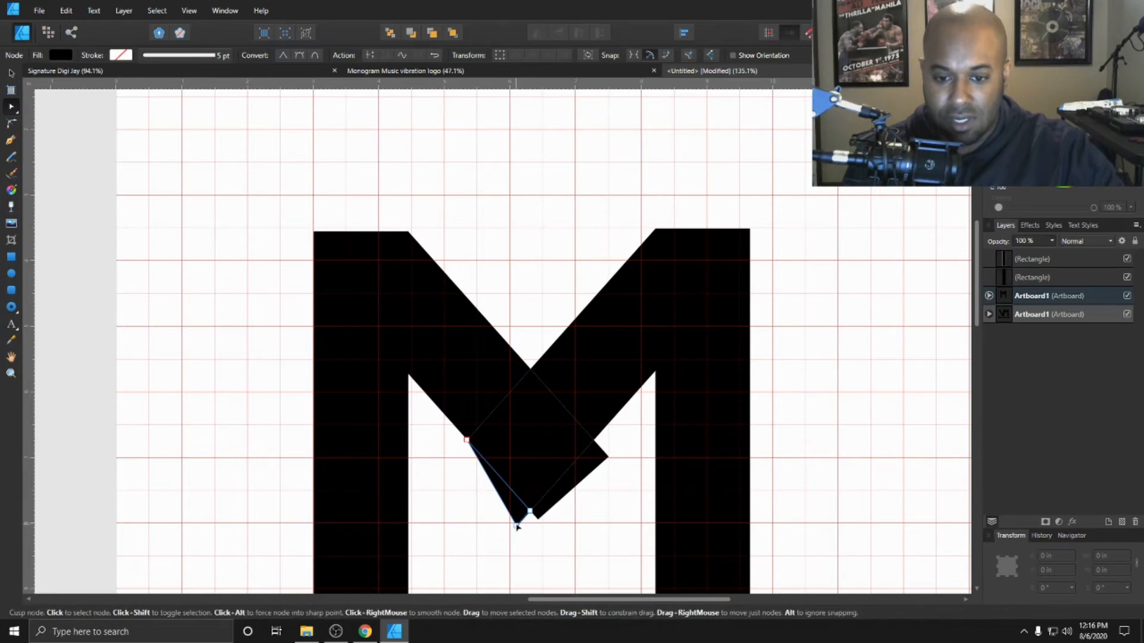
key(Delete)
click(554, 505)
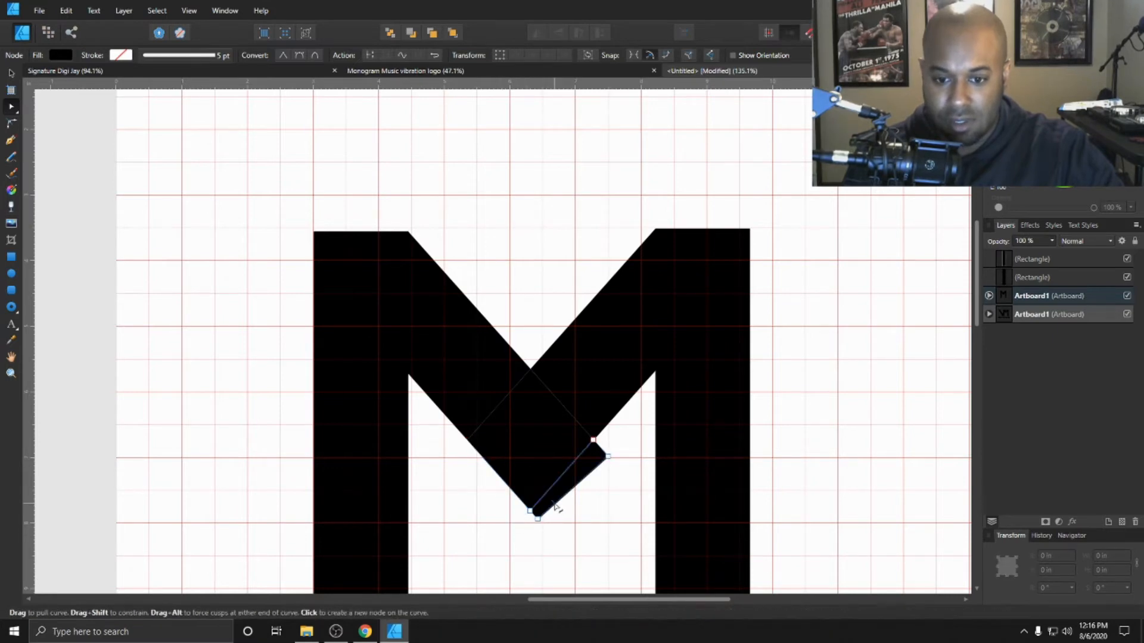
click(538, 519)
key(Delete)
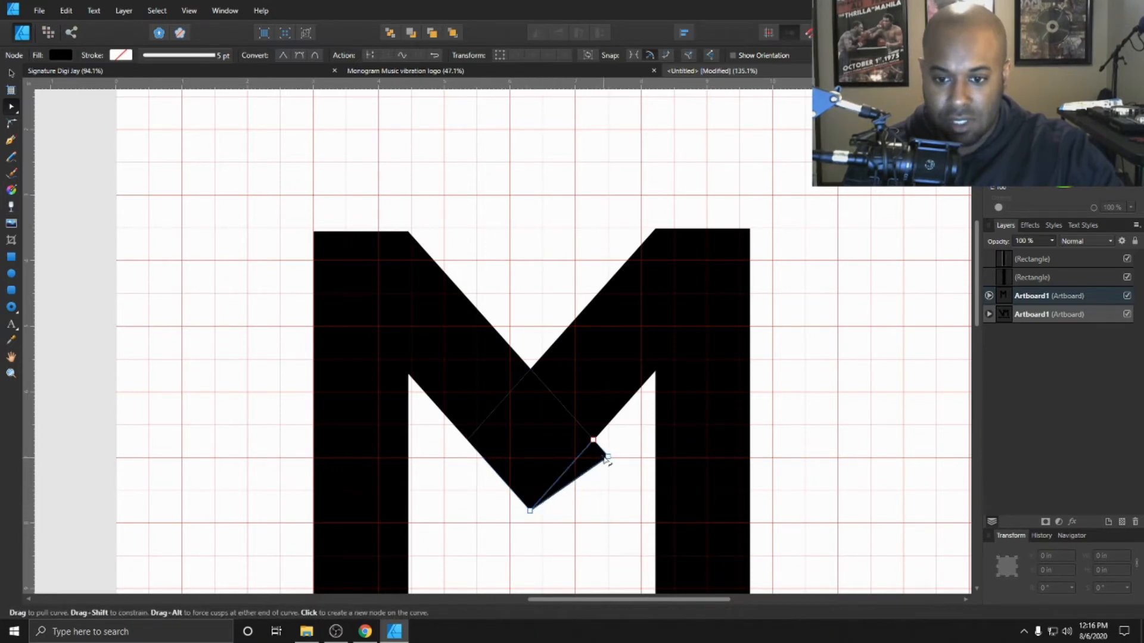
click(607, 457)
key(Delete)
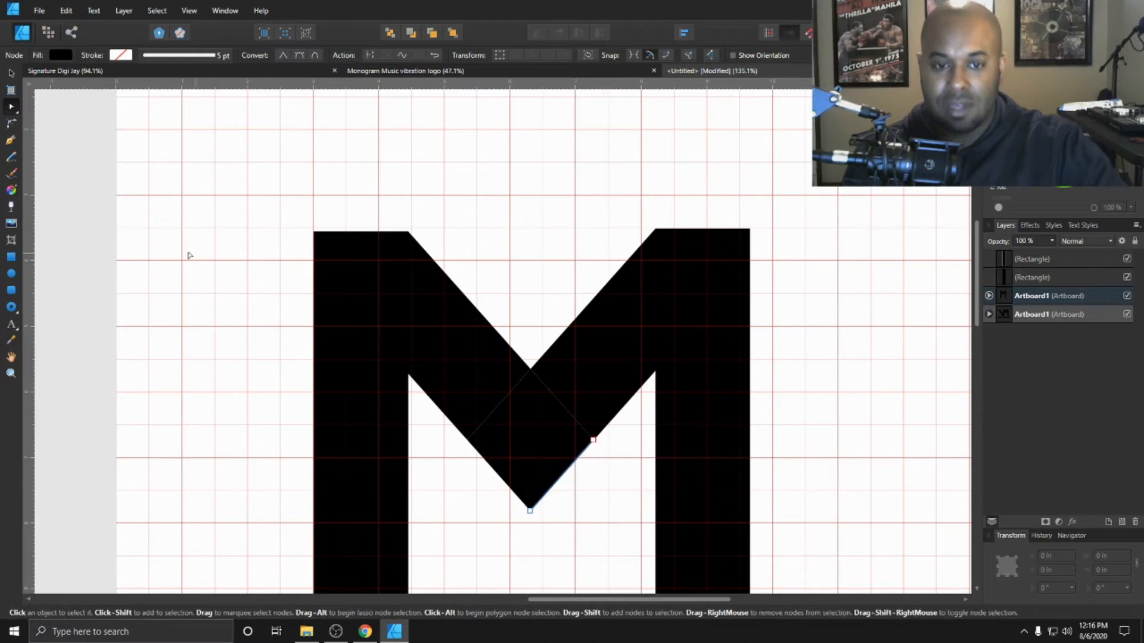
Merge the left diagonal, the central crossing piece and the right diagonal into one V-shaped curve
click(13, 74)
click(479, 370)
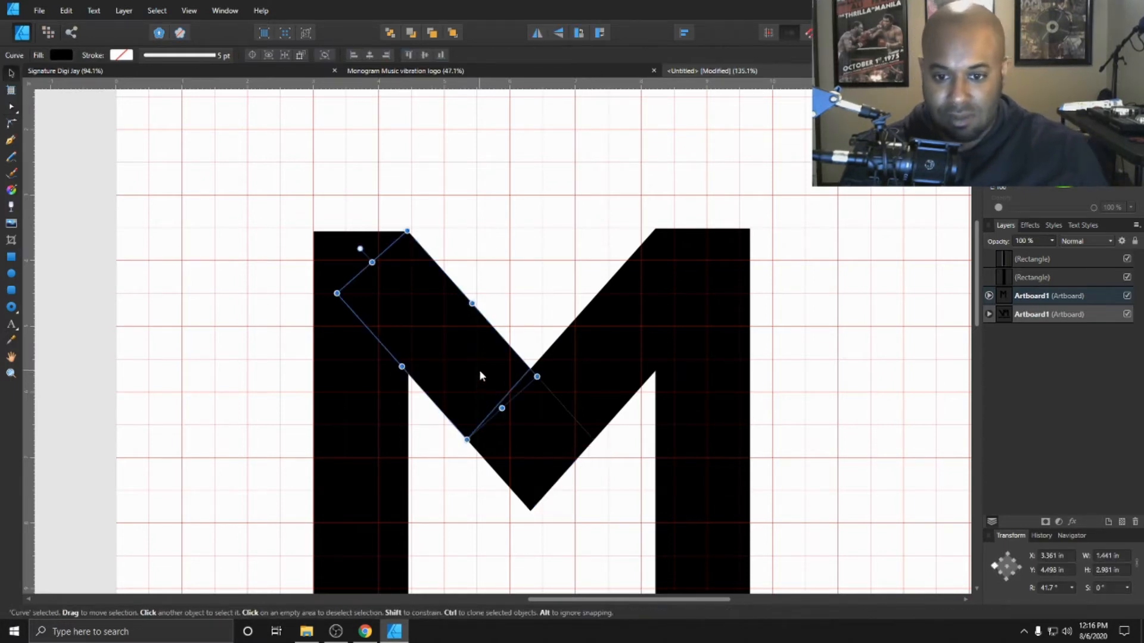
shift+click(541, 437)
shift+click(584, 370)
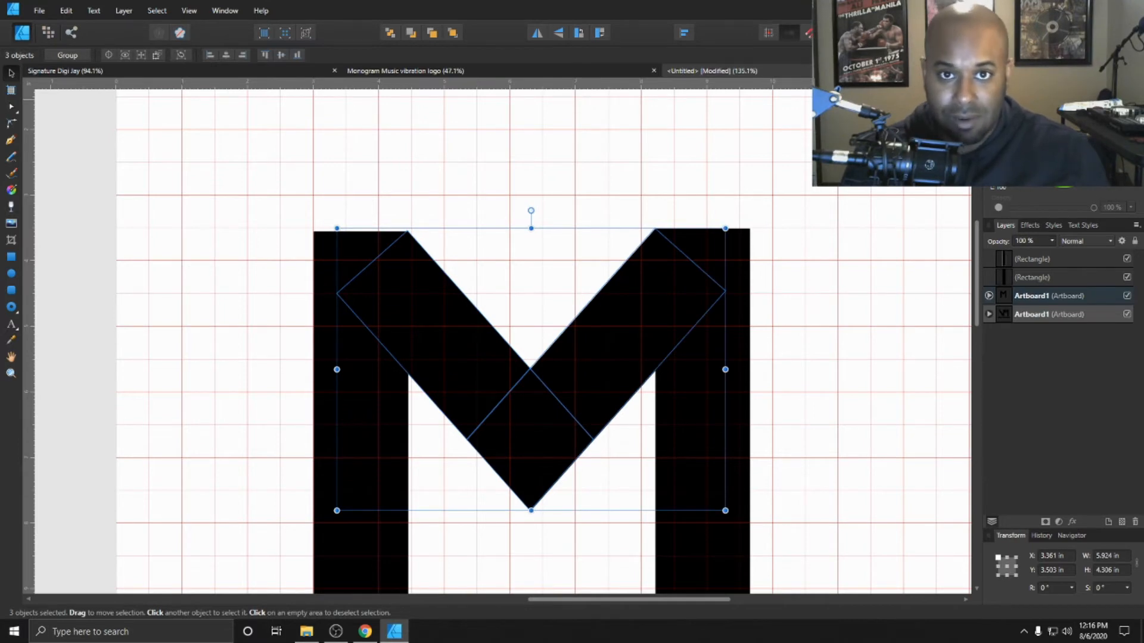
click(651, 117)
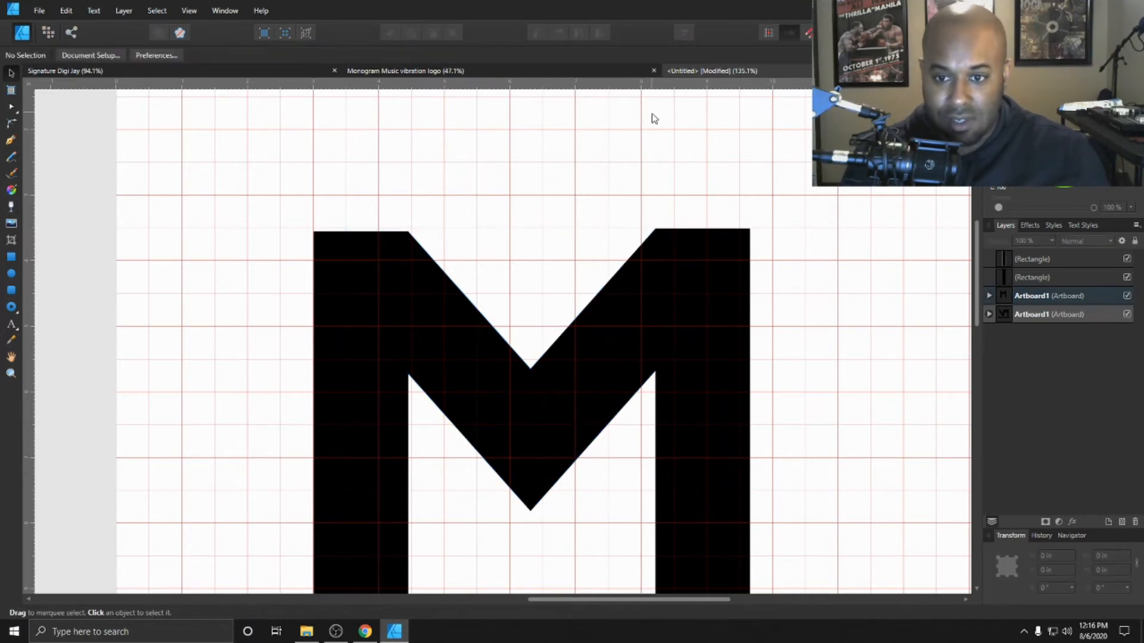
Merge the left upright, the V-shaped middle and the right upright into a single M curve
click(706, 249)
click(345, 309)
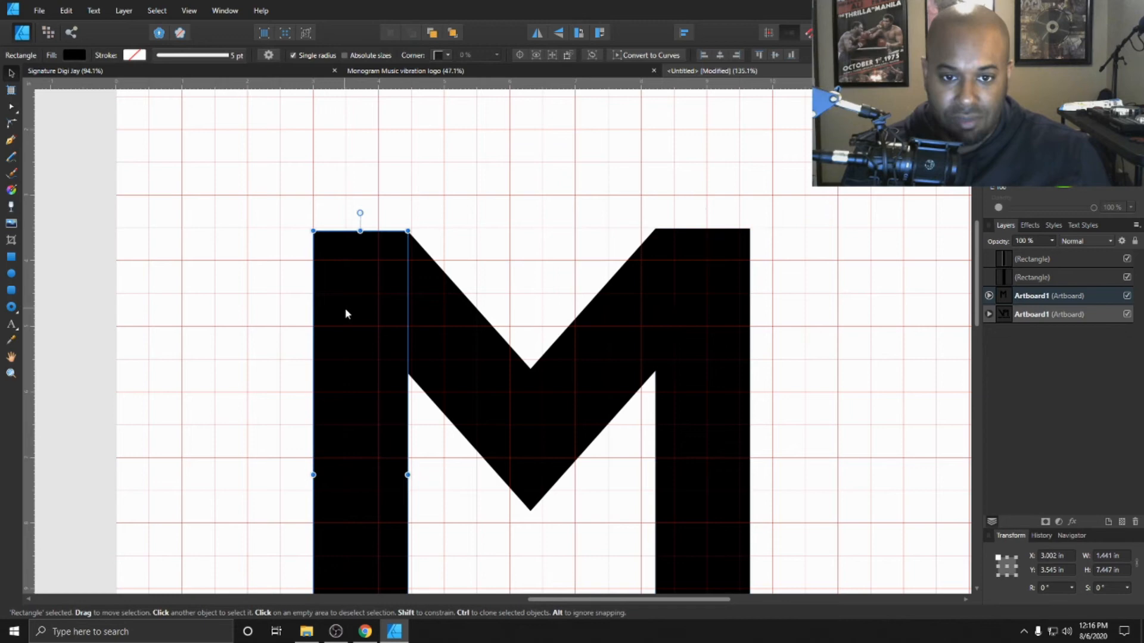
shift+click(461, 310)
shift+click(699, 395)
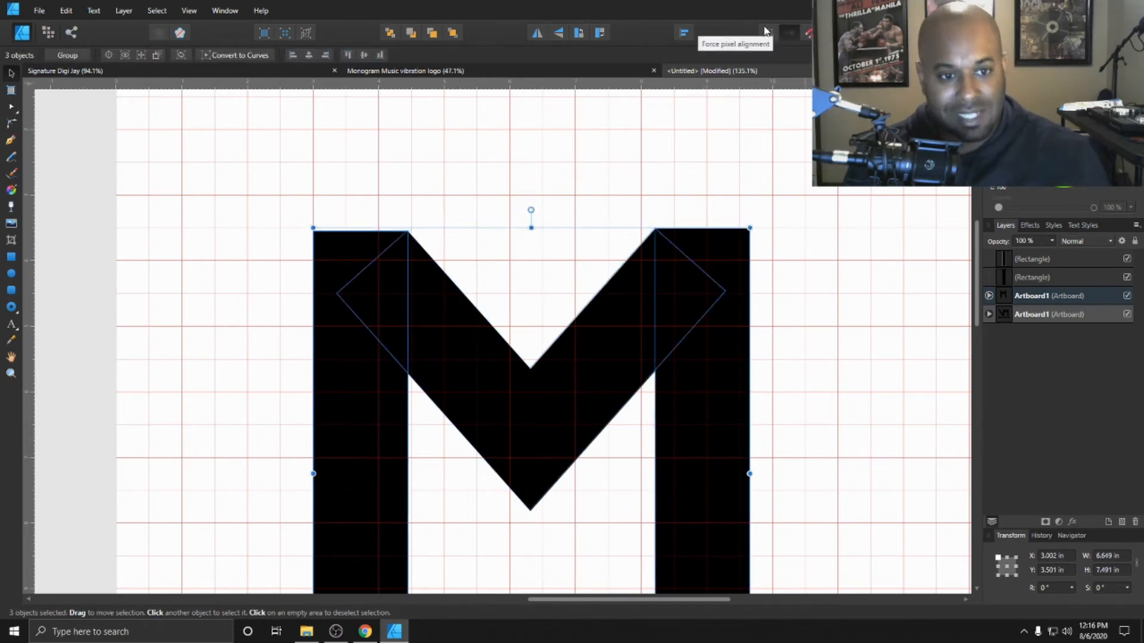
click(904, 32)
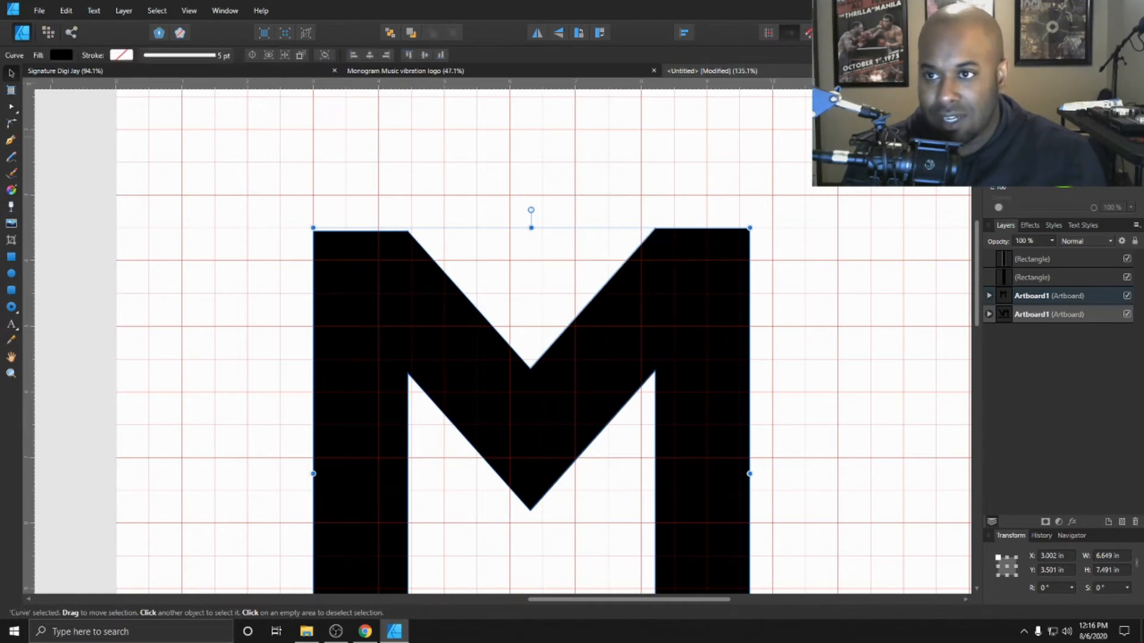
Move the merged M toward the right side of the gridded artboard, at about X 6.95 in, Y 3.48 in
scroll(832, 280, down, 6)
scroll(838, 313, up, 2)
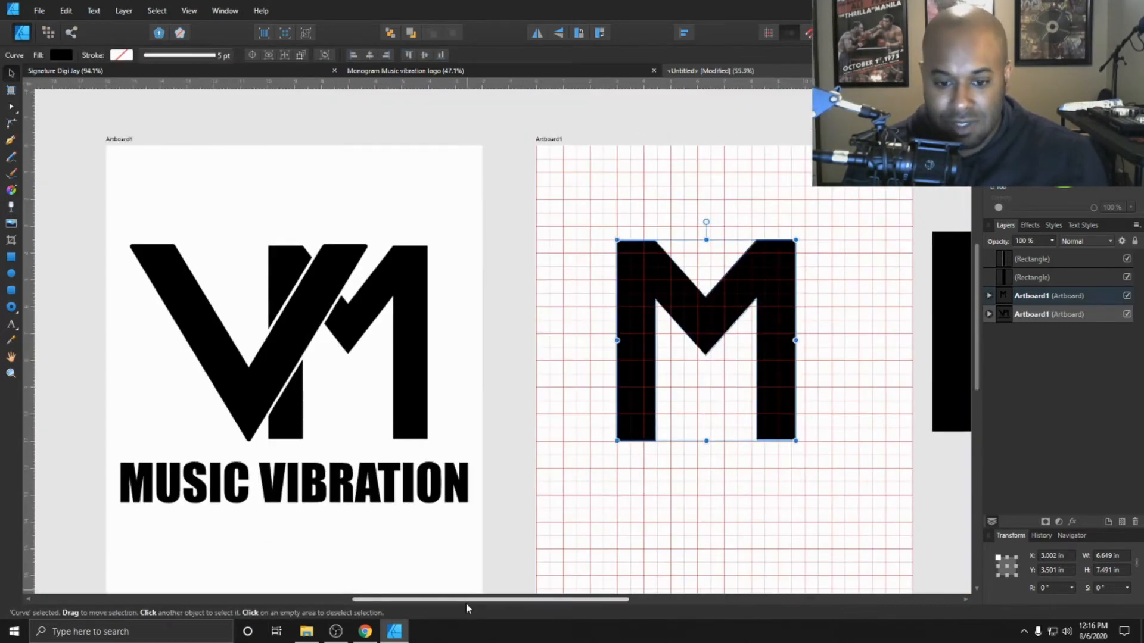
drag(465, 601, 544, 600)
drag(571, 305, 660, 300)
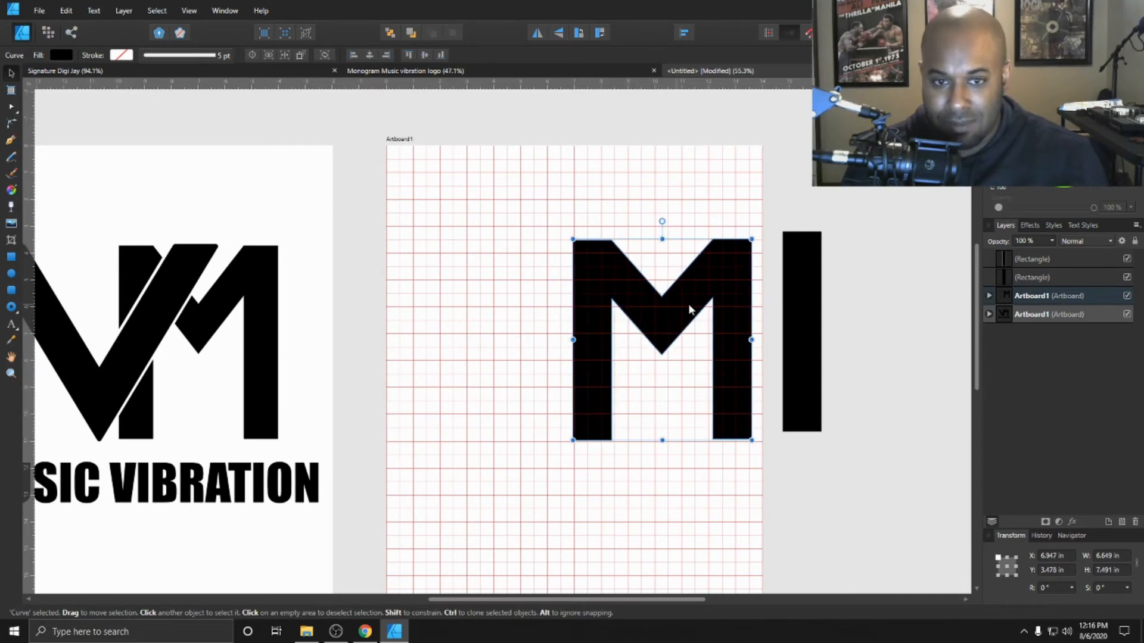
Place the spare bar on the gridded artboard left of the M and rotate it about 24.5° as the V's left stroke
click(815, 305)
drag(806, 306, 457, 325)
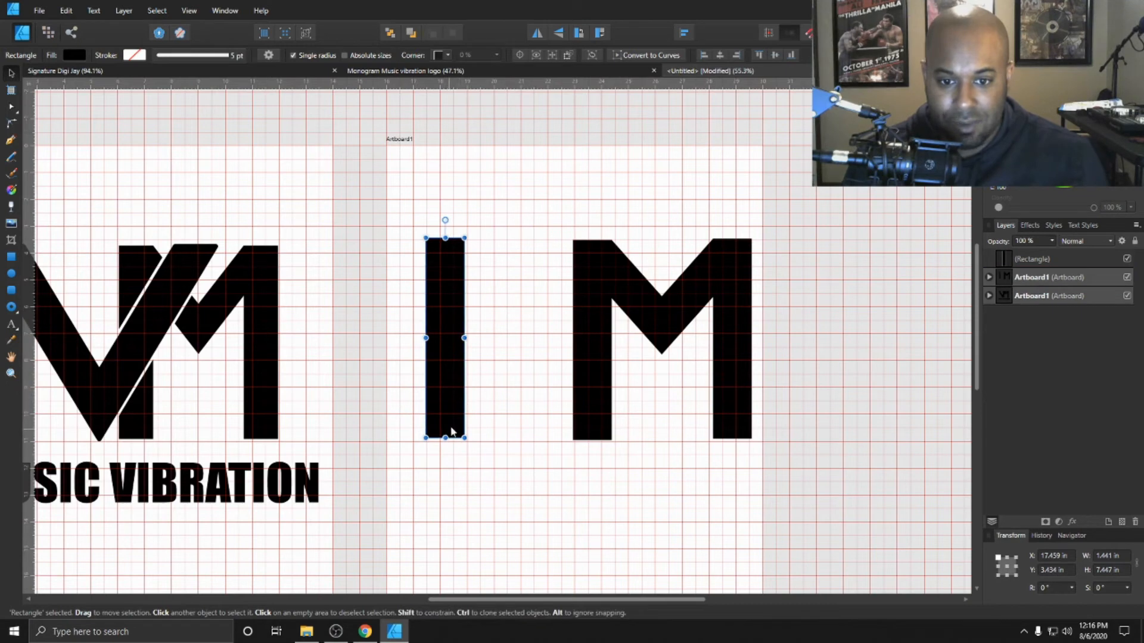
drag(445, 221, 397, 232)
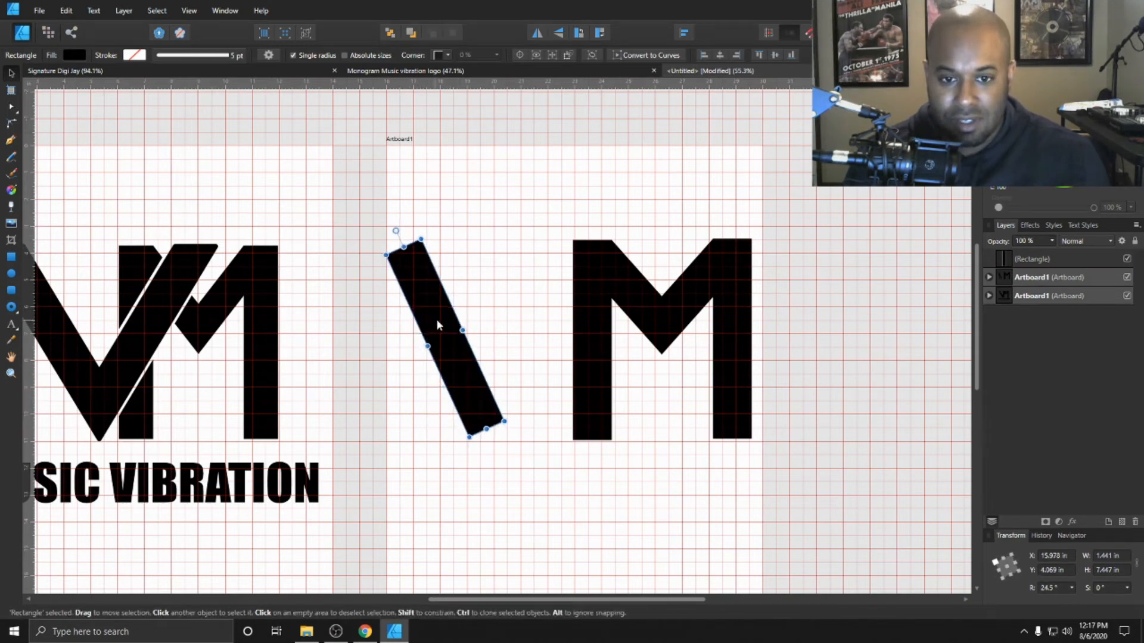
drag(436, 325, 462, 324)
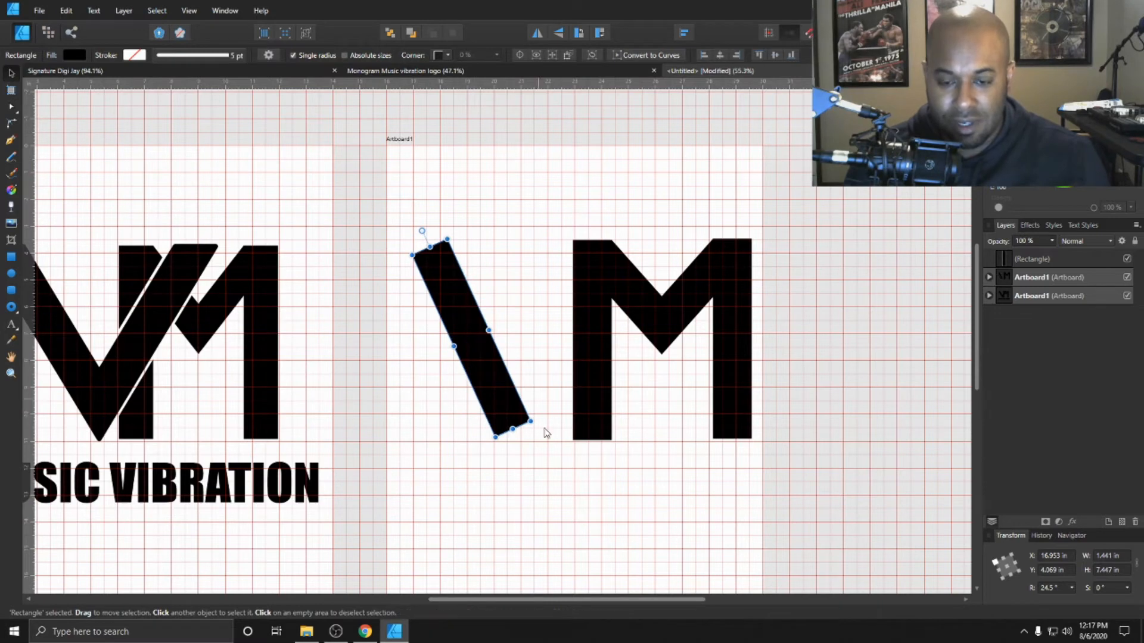
Lengthen the V's left stroke from its centre to about 10.73 in
drag(511, 429, 528, 466)
key(ctrl+z)
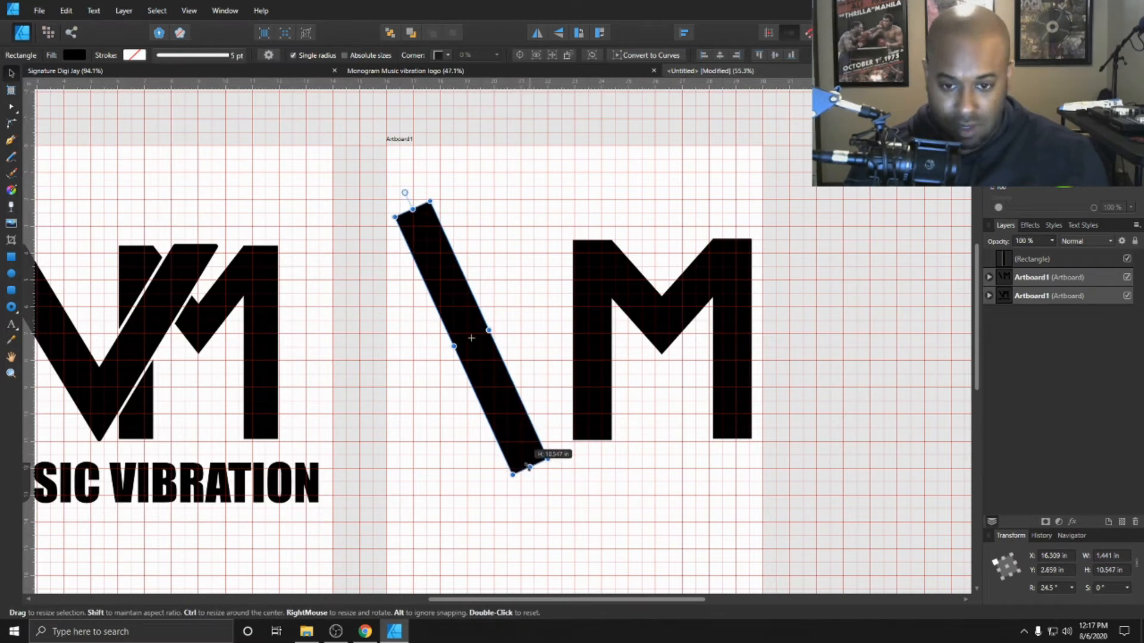
drag(528, 464, 526, 465)
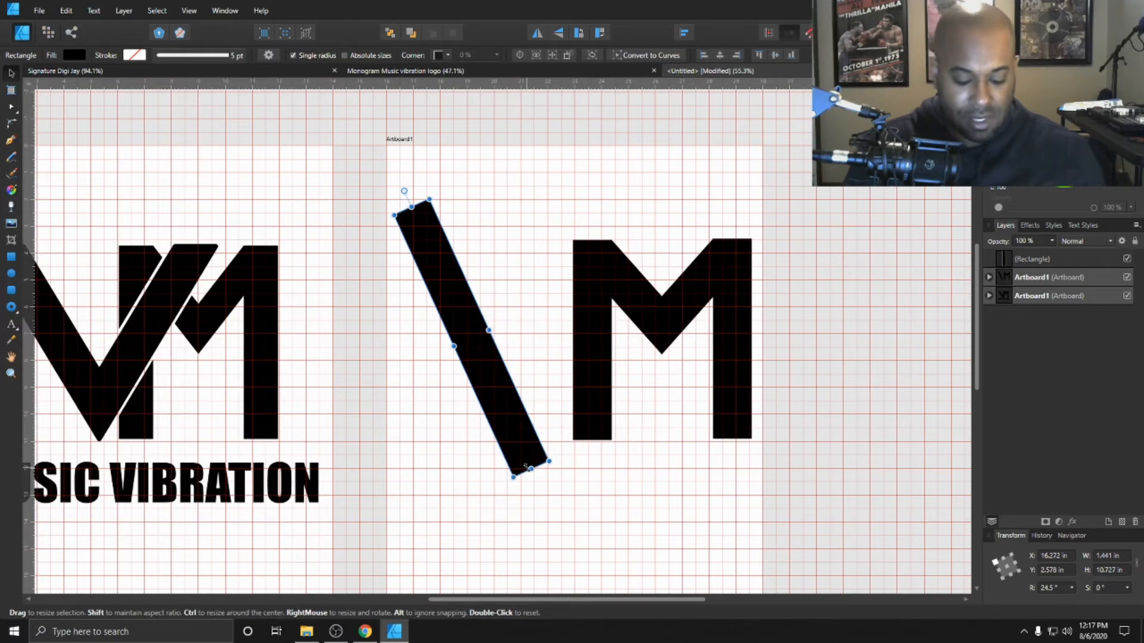
click(684, 34)
click(695, 6)
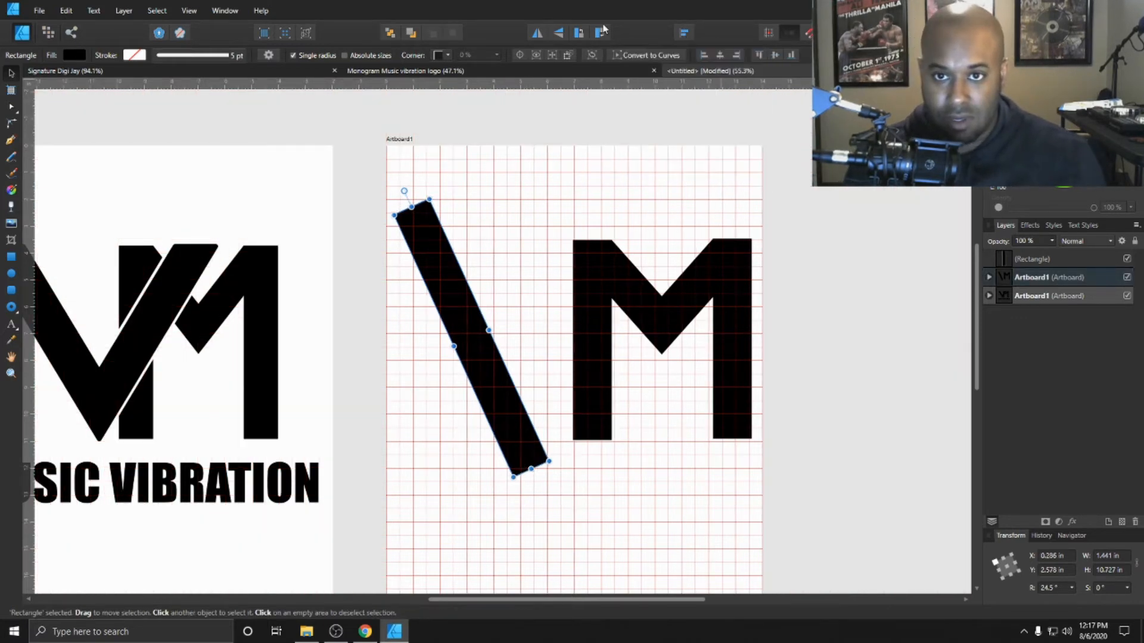
Create a horizontally flipped copy of the V's left stroke and shift it right to X 7.34 in, crossing near the lower ends
click(537, 32)
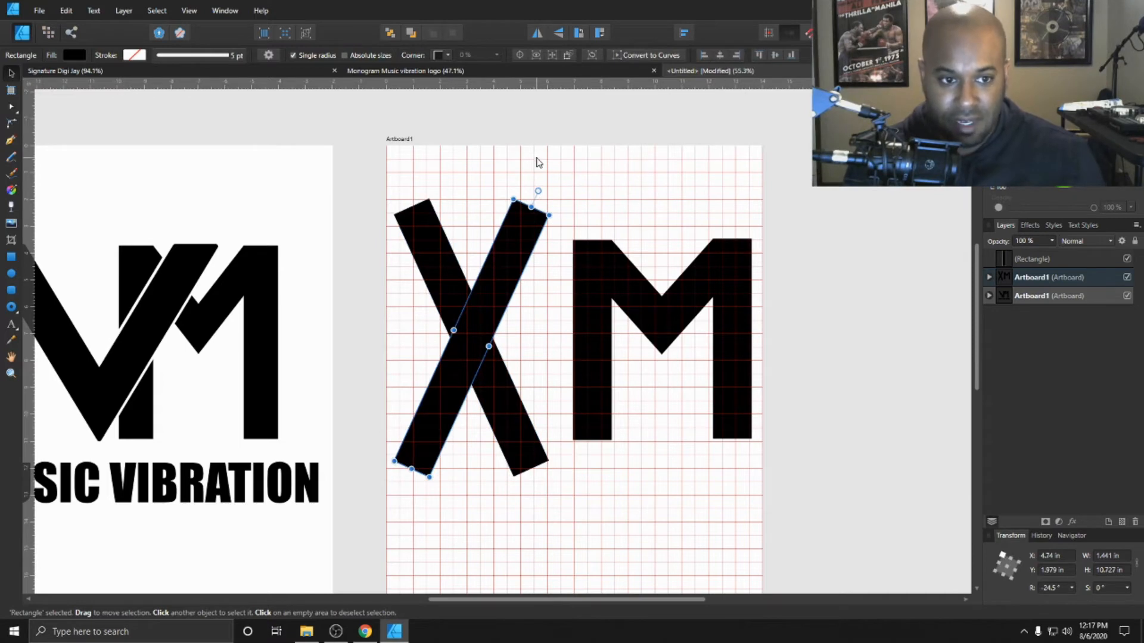
key(shift+Right)
key(shift+Right)
key(shift+Right)
key(shift+Right)
key(shift+Right)
key(shift+Right)
key(shift+Right)
key(shift+Right)
key(shift+Right)
key(shift+Right)
key(shift+Right)
key(shift+Right)
key(shift+Right)
key(shift+Right)
key(shift+Right)
key(shift+Right)
key(shift+Right)
key(shift+Right)
key(shift+Right)
key(shift+Right)
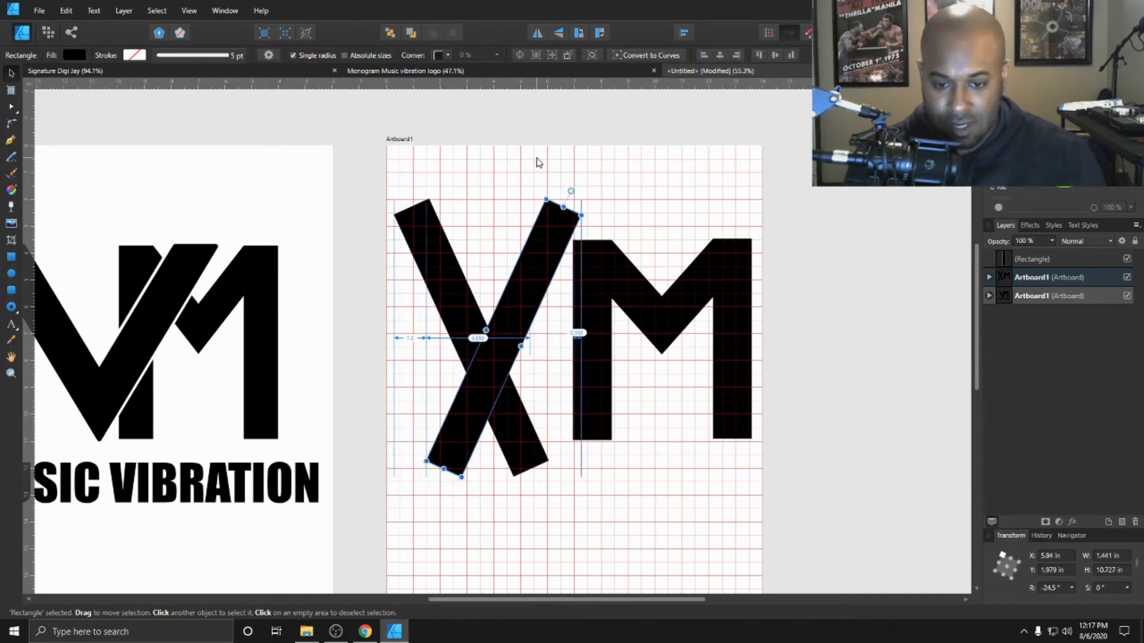
key(shift+Right)
key(shift+Right)
key(shift+Right)
key(shift+Right)
key(shift+Right)
key(shift+Right)
key(shift+Right)
key(shift+Right)
key(shift+Right)
key(shift+Right)
key(shift+Right)
key(shift+Right)
key(shift+Right)
key(shift+Right)
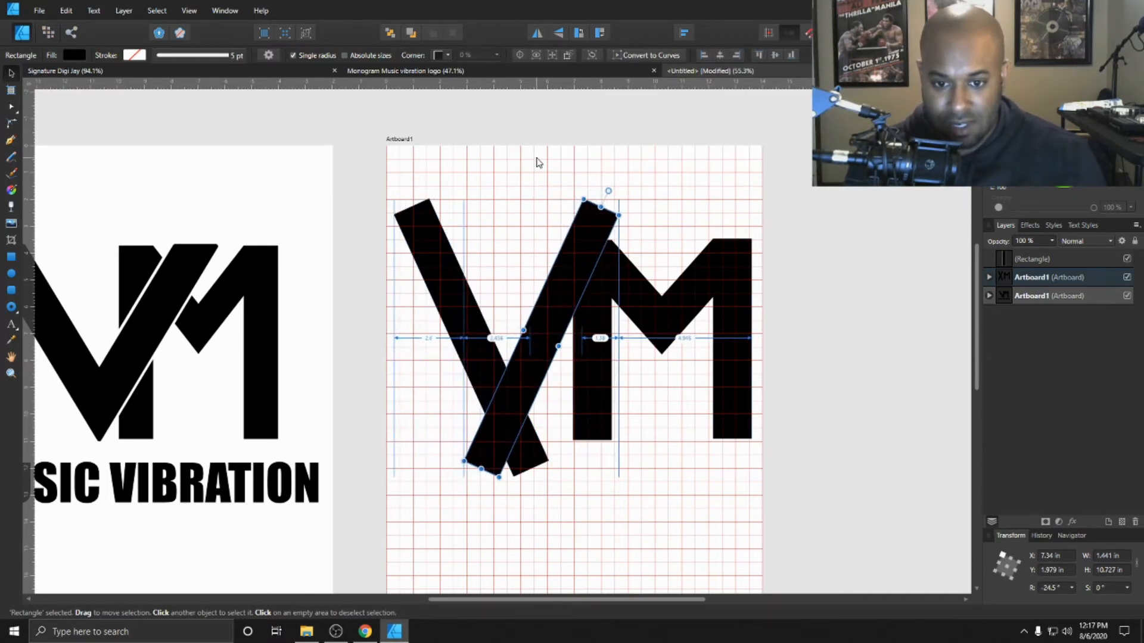
Align the V's two strokes vertically by their middles, relative to the selection bounds
shift+click(467, 298)
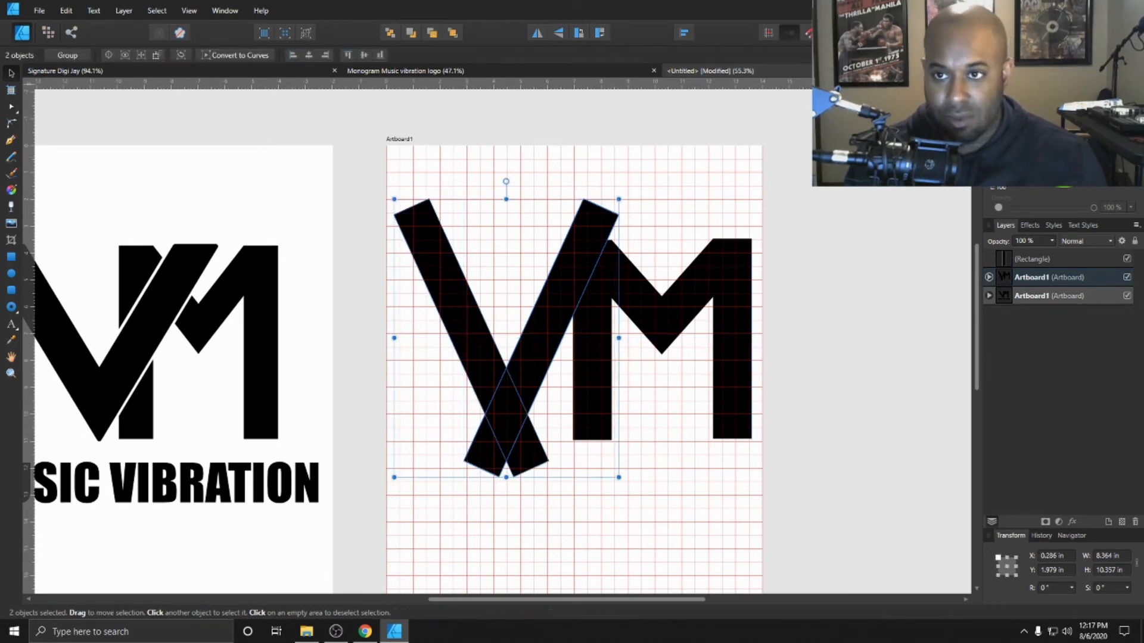
click(689, 35)
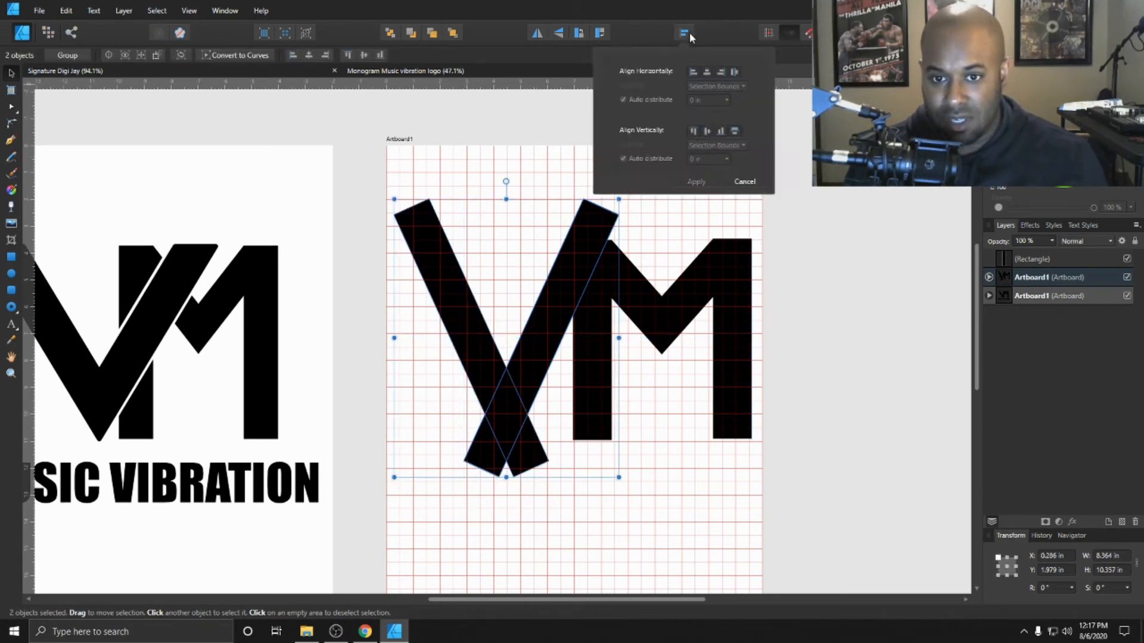
click(707, 132)
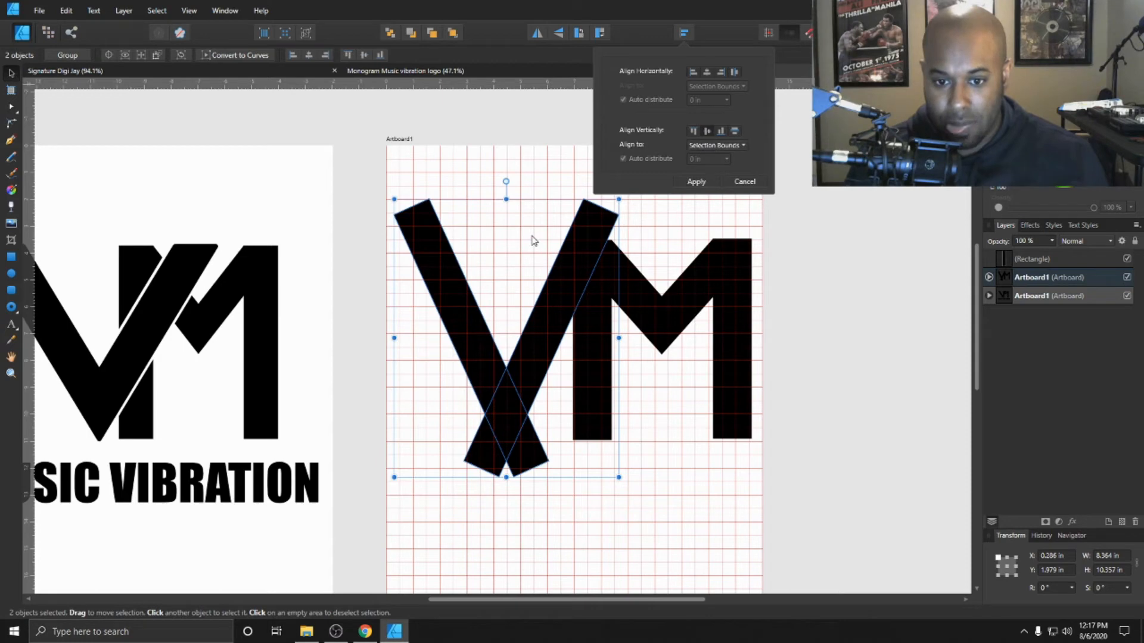
click(546, 258)
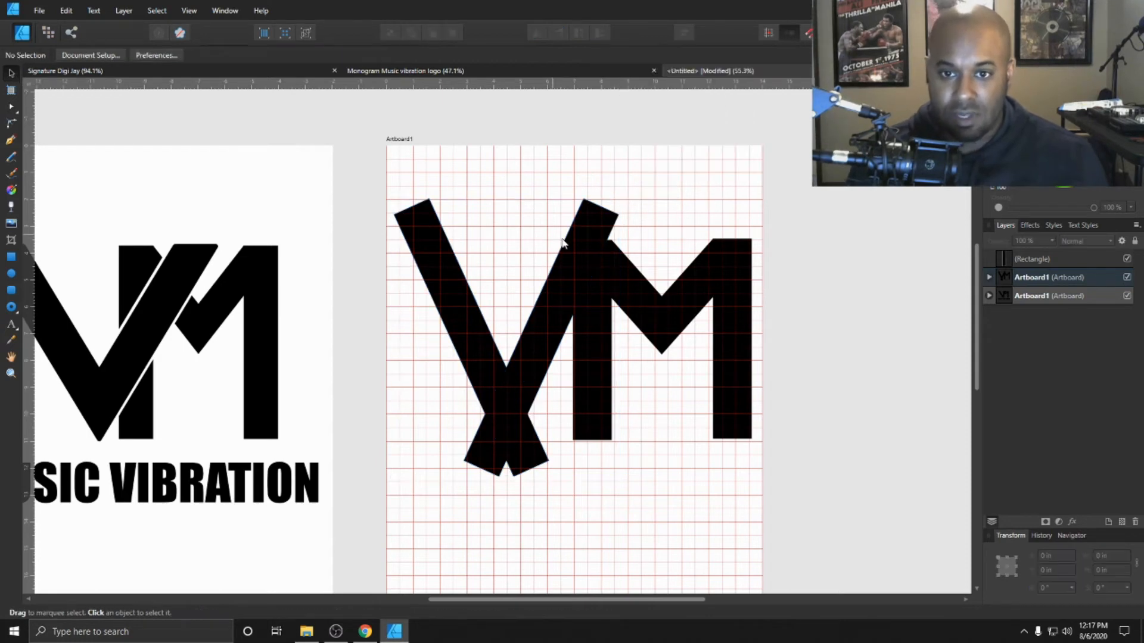
Place a spare copy of the V's right stroke on the empty canvas right of the gridded artboard
click(562, 248)
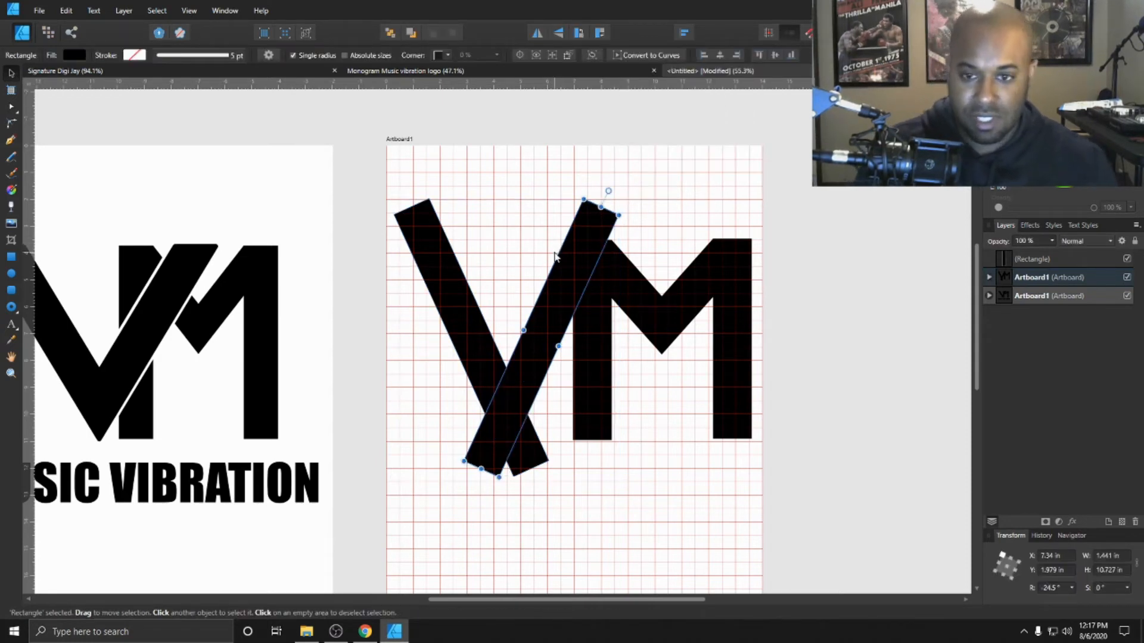
drag(555, 256, 885, 207)
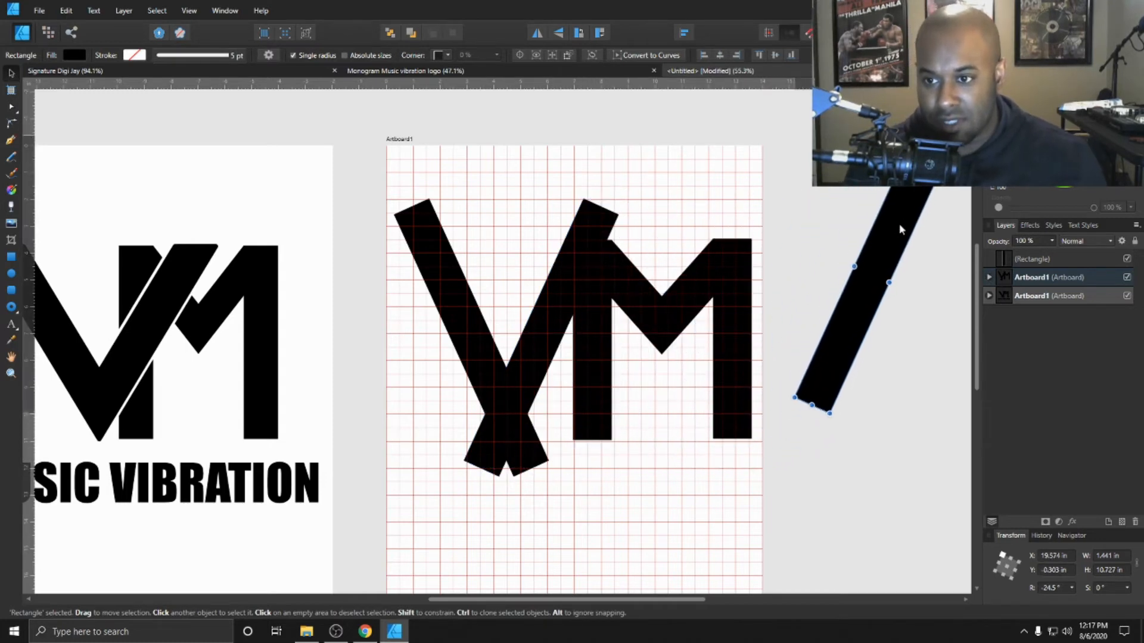
shift+click(450, 284)
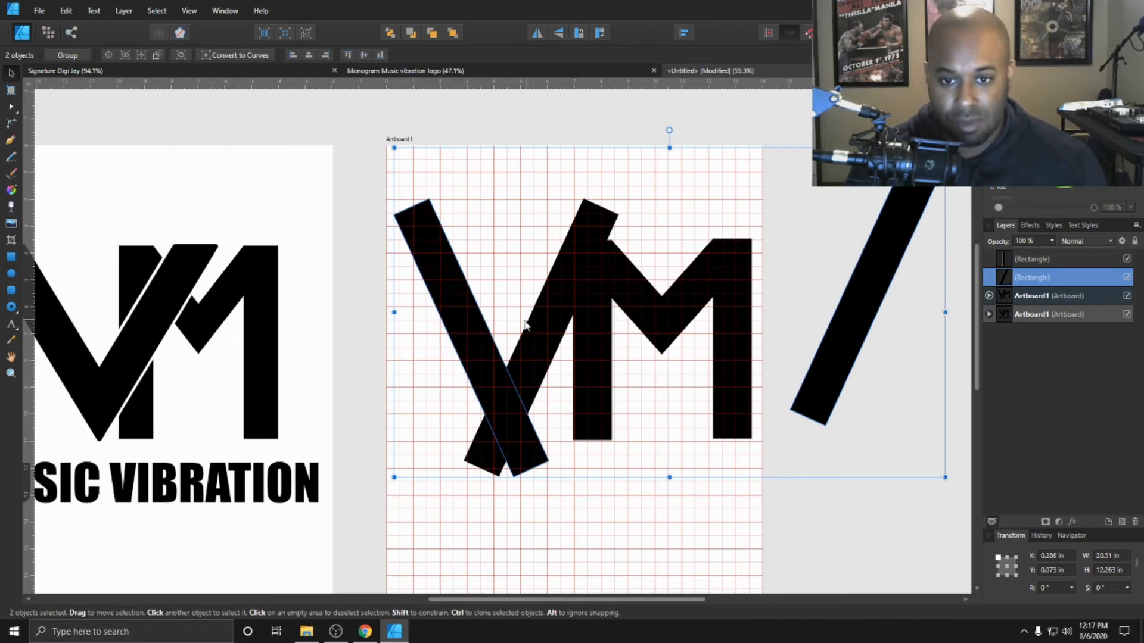
shift+click(561, 306)
click(536, 133)
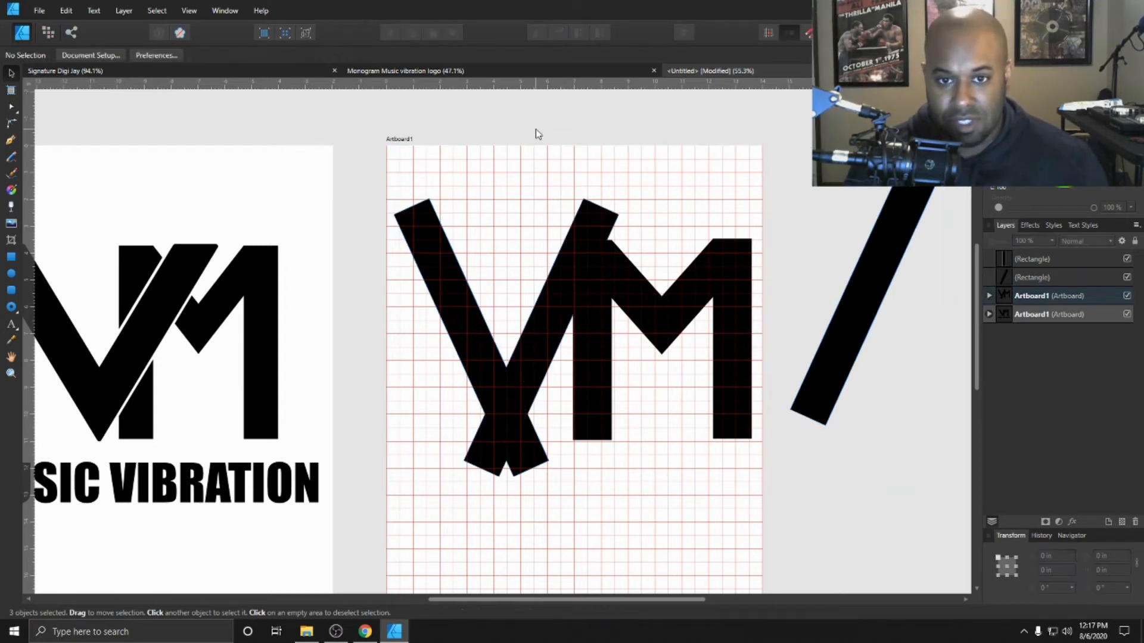
Divide the V's two crossing strokes into separate pieces where they overlap
click(449, 259)
shift+click(554, 308)
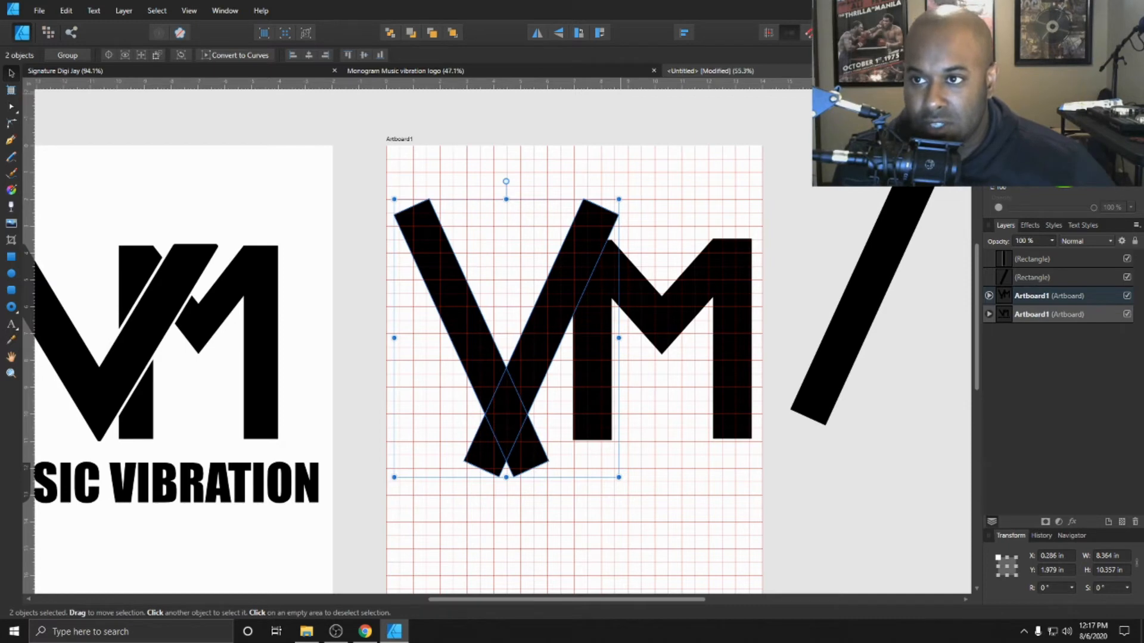
click(968, 32)
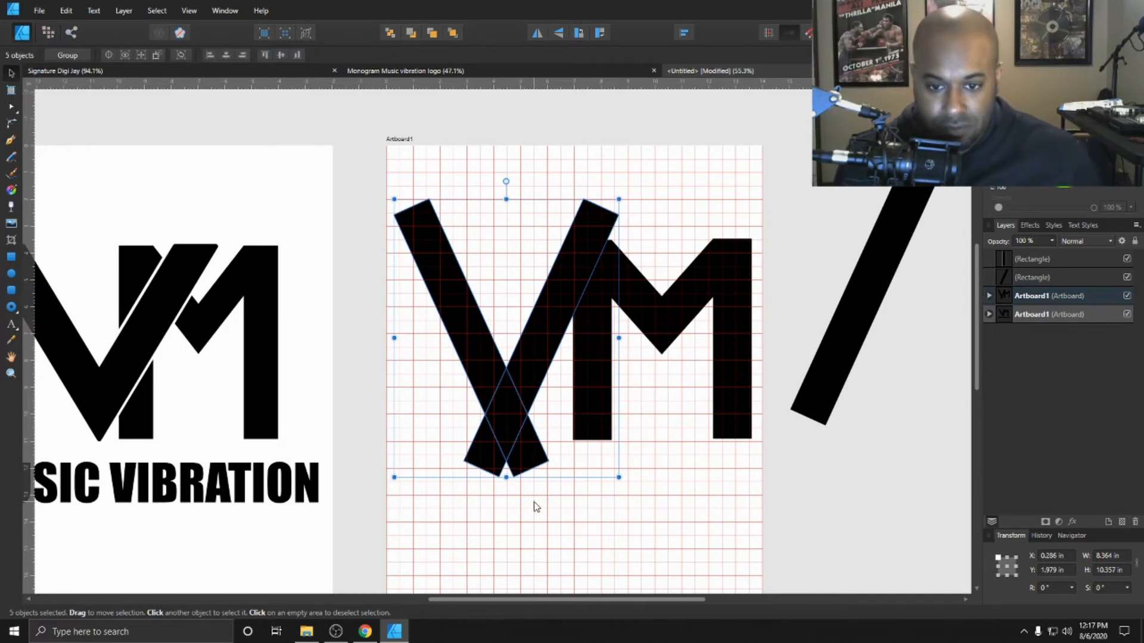
Delete the outer nodes of both pieces protruding below the crossing so the V ends in a sharp point
scroll(535, 493, up, 6)
double_click(492, 365)
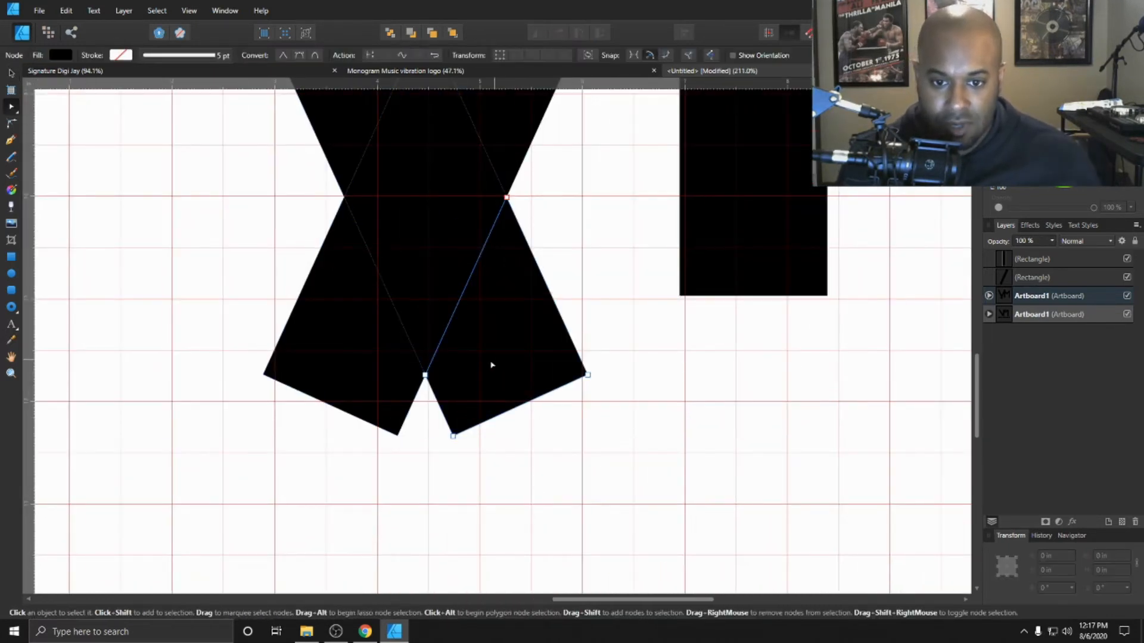
click(453, 437)
key(Delete)
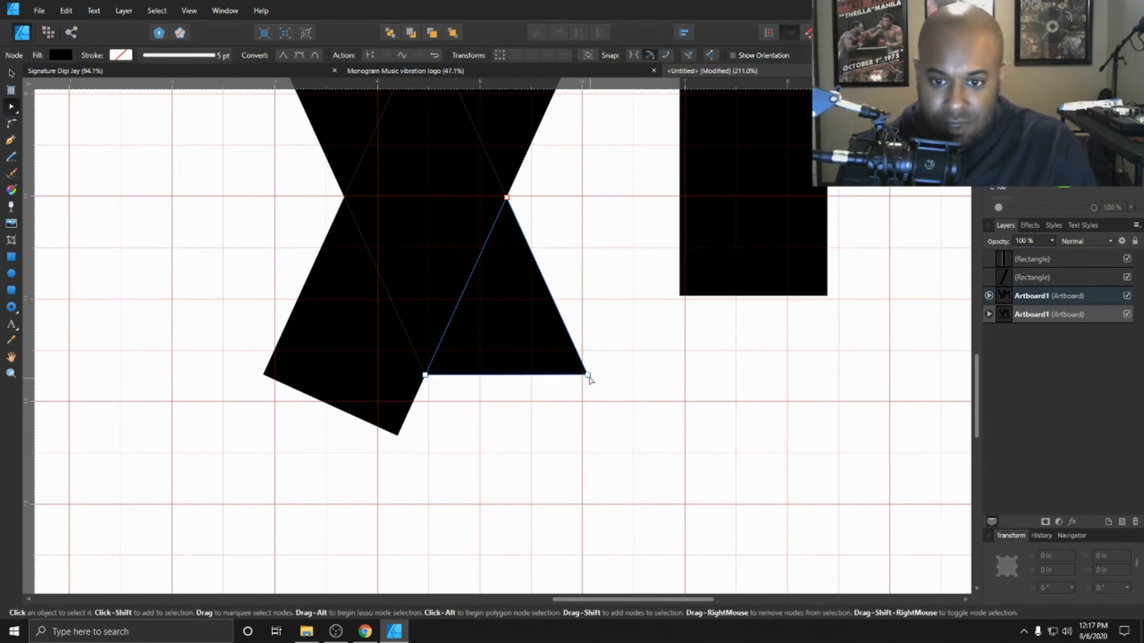
click(586, 380)
click(586, 375)
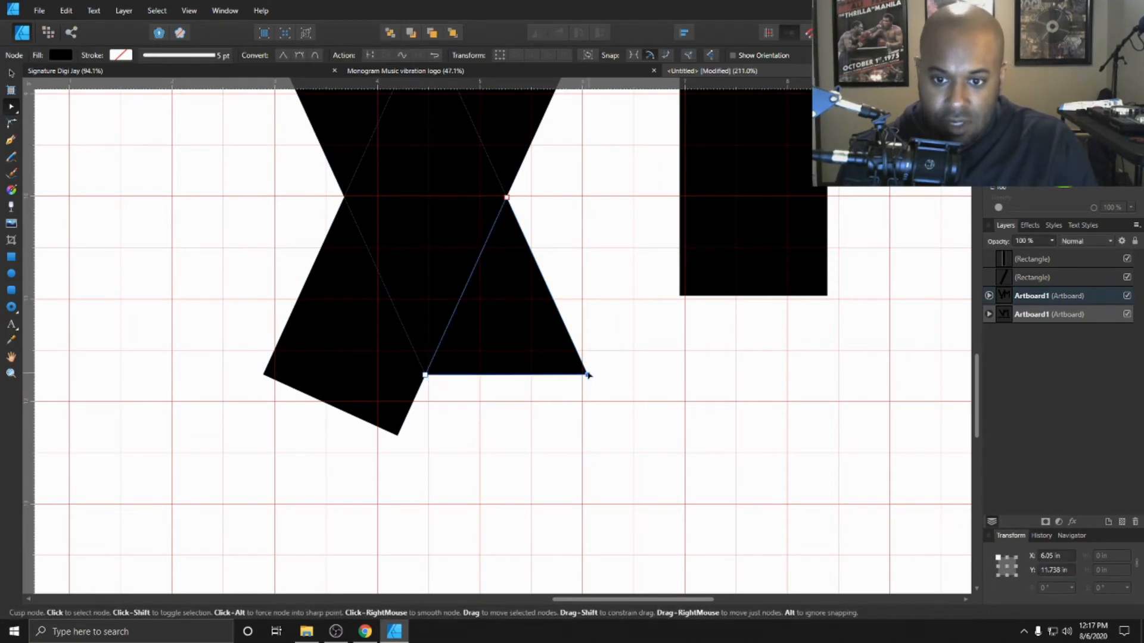
key(Delete)
click(263, 375)
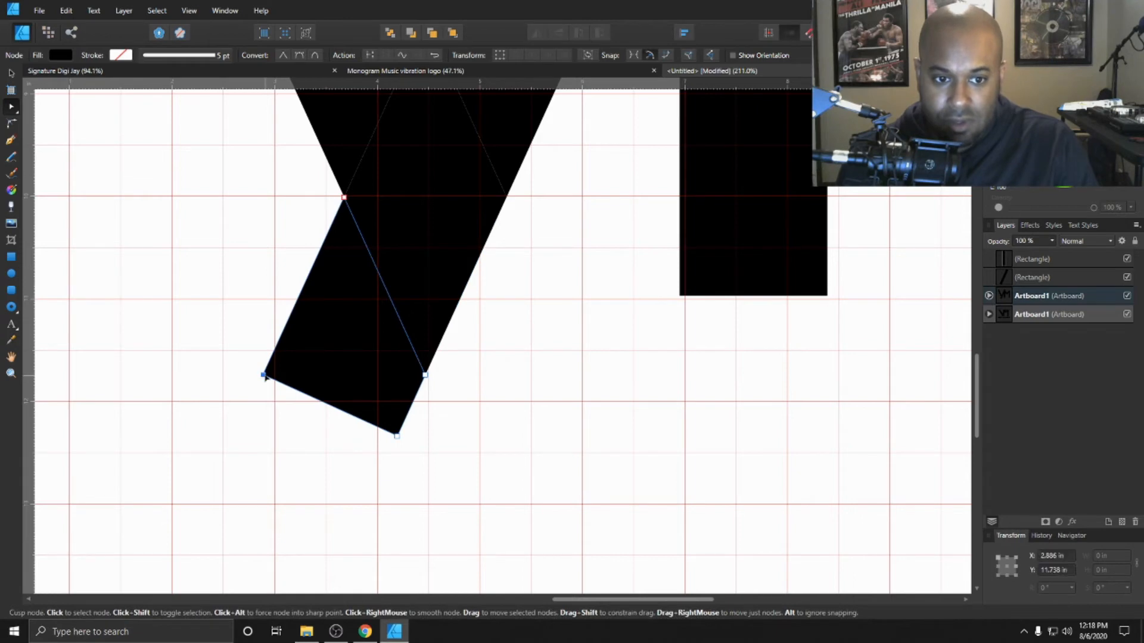
key(Delete)
key(Delete)
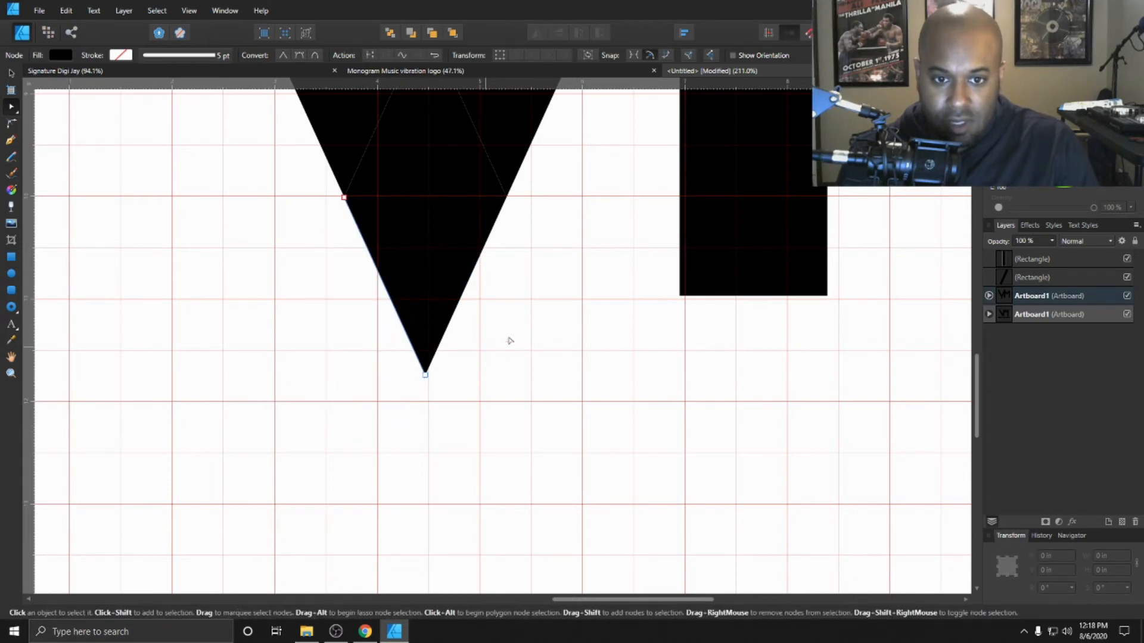
Merge all remaining pieces of the V into one shape with the Add operation
scroll(464, 277, down, 5)
scroll(292, 244, up, 3)
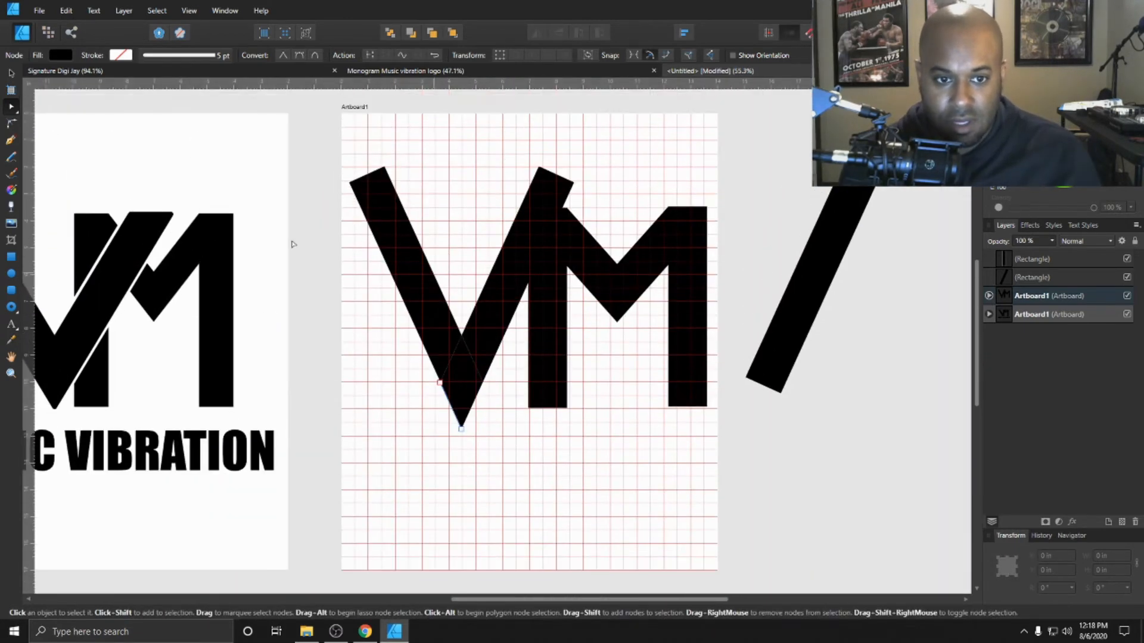
click(12, 73)
shift+click(389, 242)
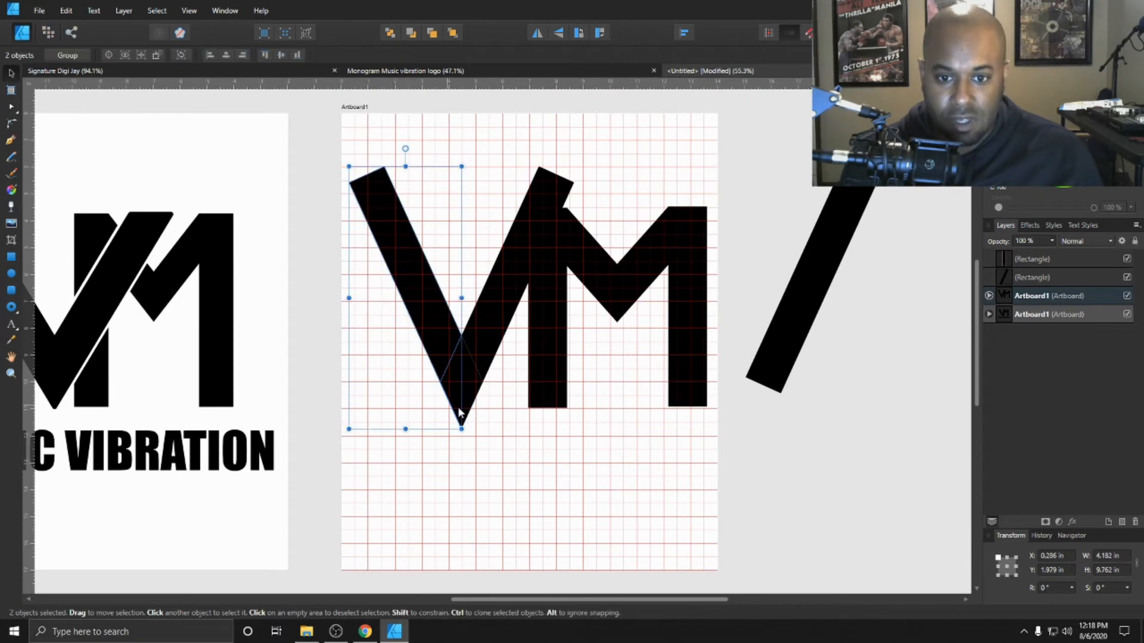
shift+click(493, 343)
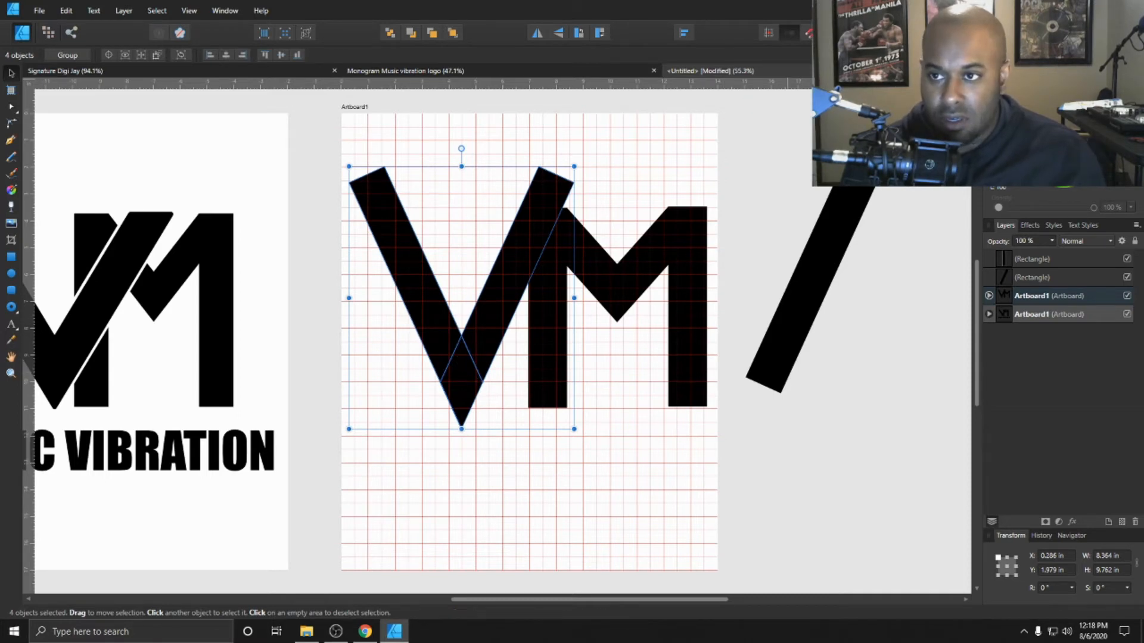
click(903, 32)
click(441, 485)
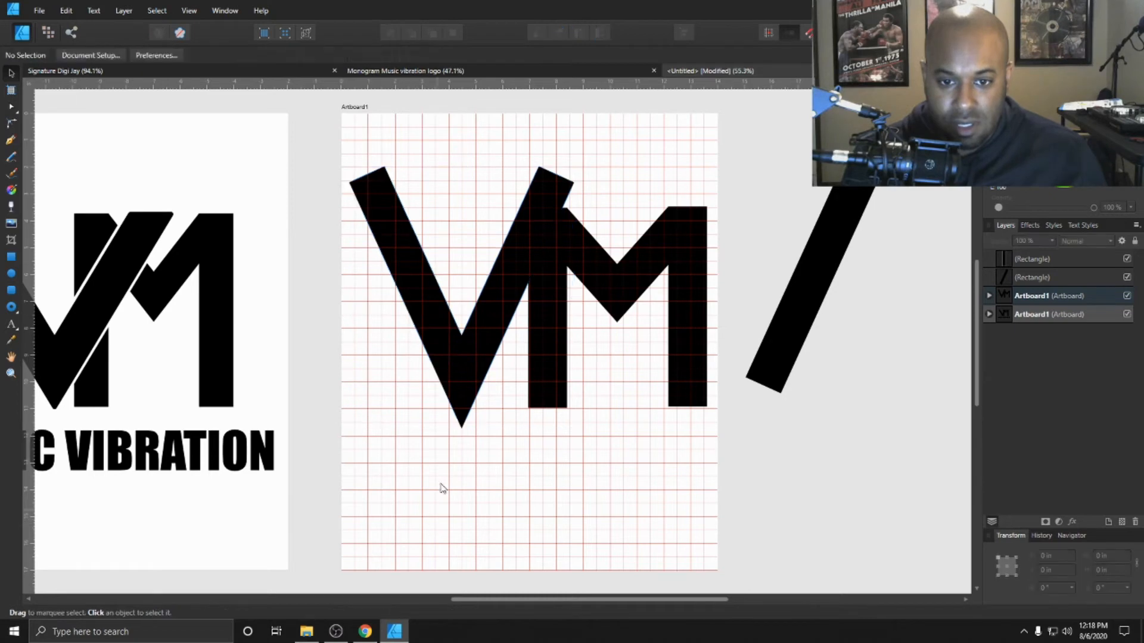
Move the merged V straight down to about Y 3.35 in, bringing its upper ends level with the M's top
click(426, 324)
drag(425, 324, 539, 374)
key(ctrl+z)
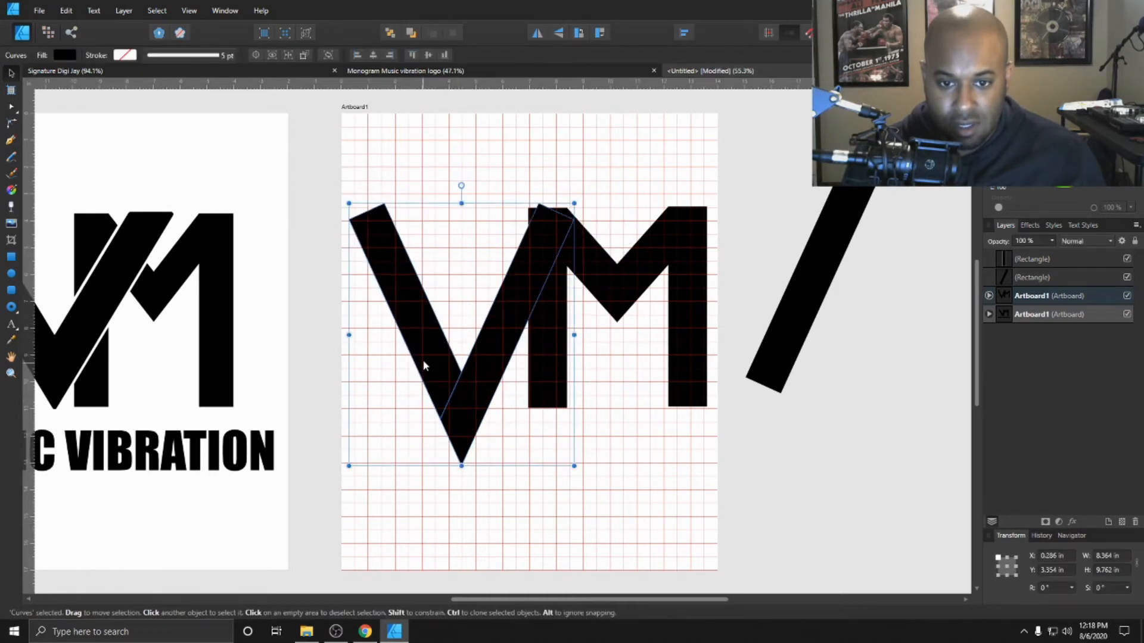
key(ctrl+z)
key(ctrl+z)
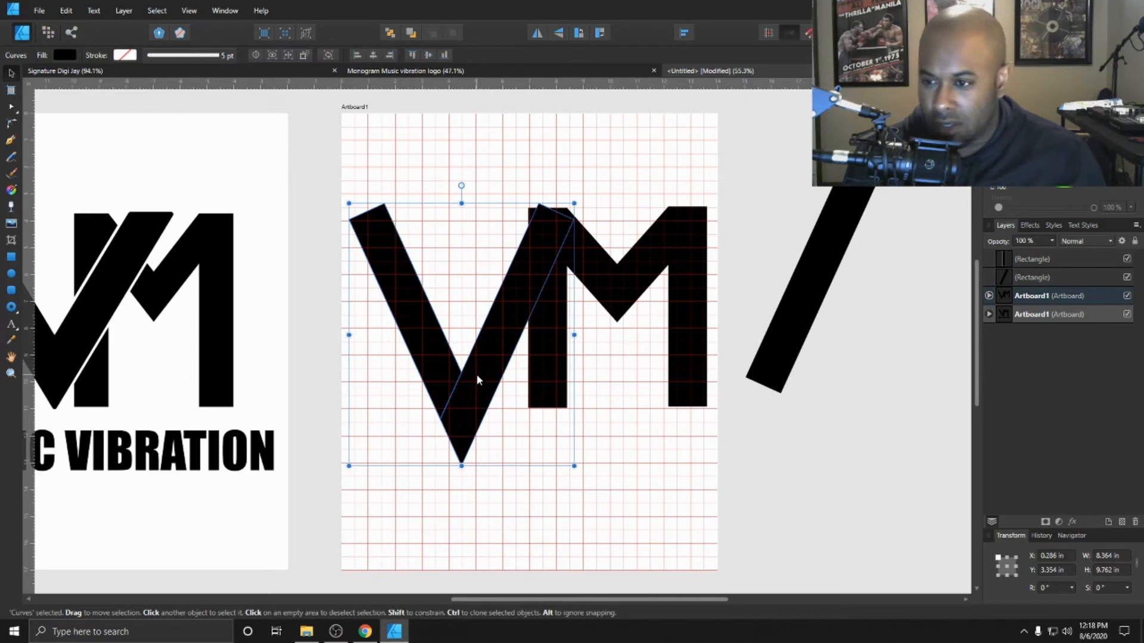
click(691, 435)
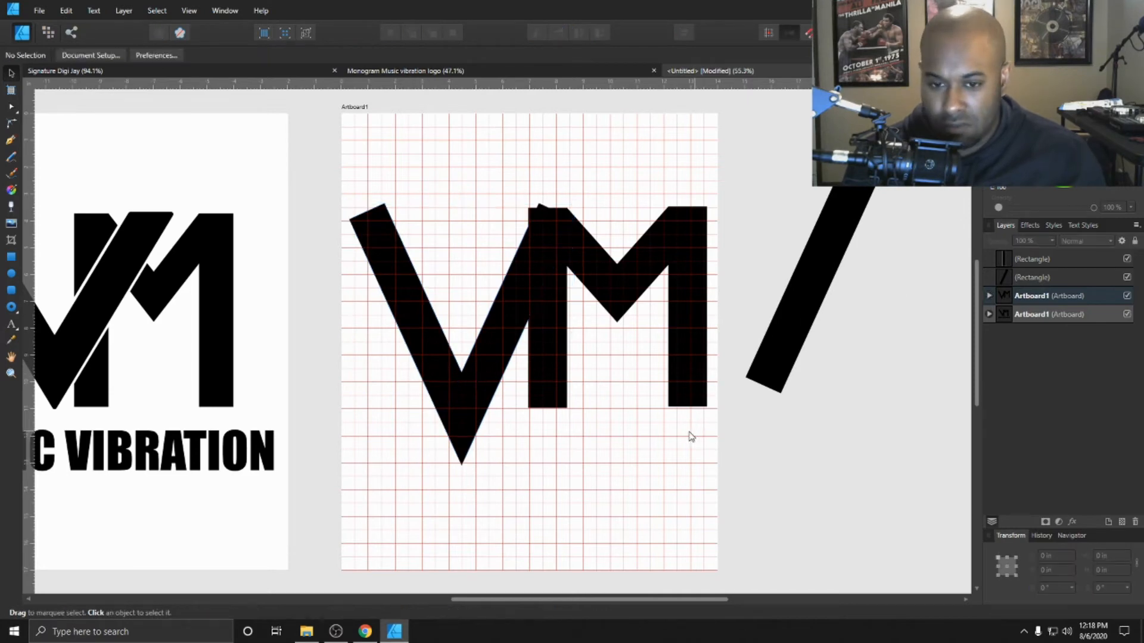
Remove the extra node from the V's right outer edge and try to reposition its inner corner node
double_click(468, 410)
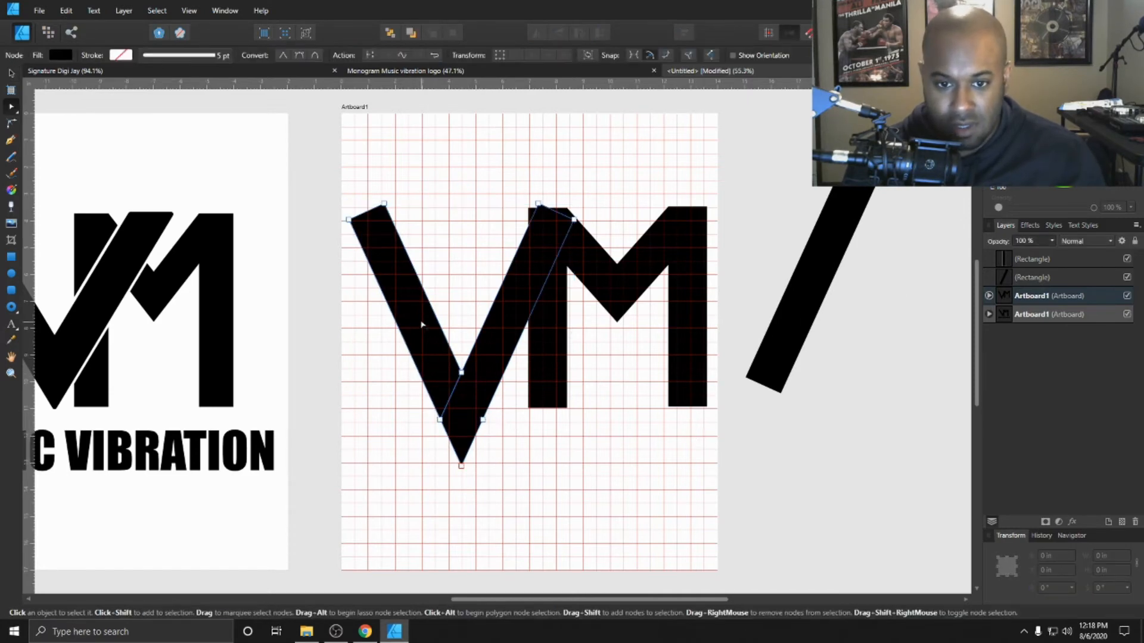
click(11, 74)
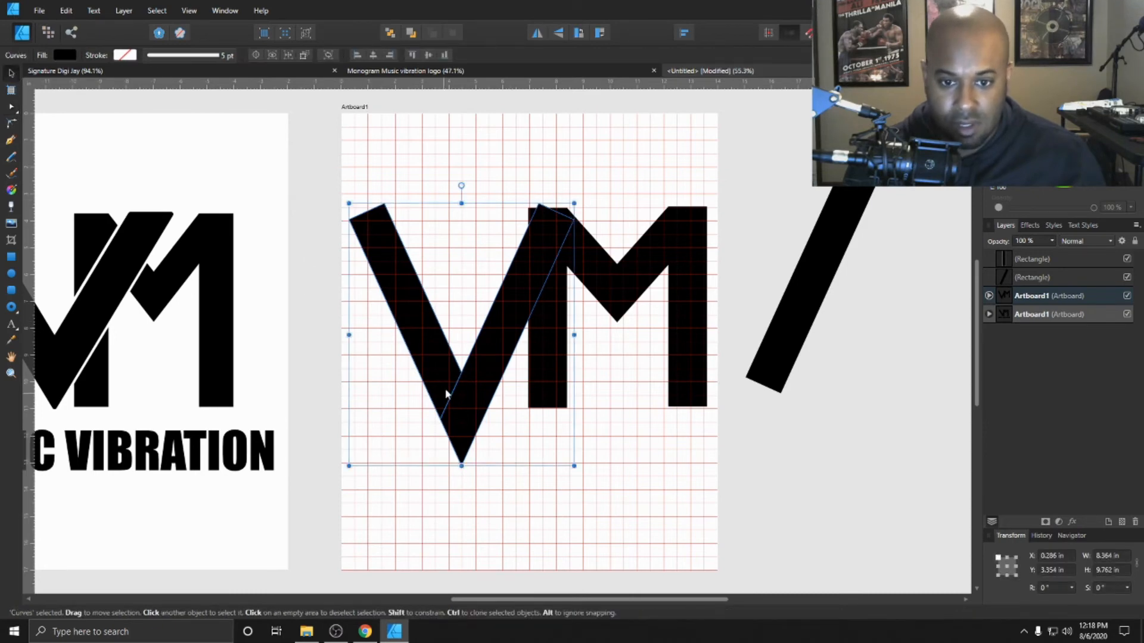
click(445, 377)
click(476, 379)
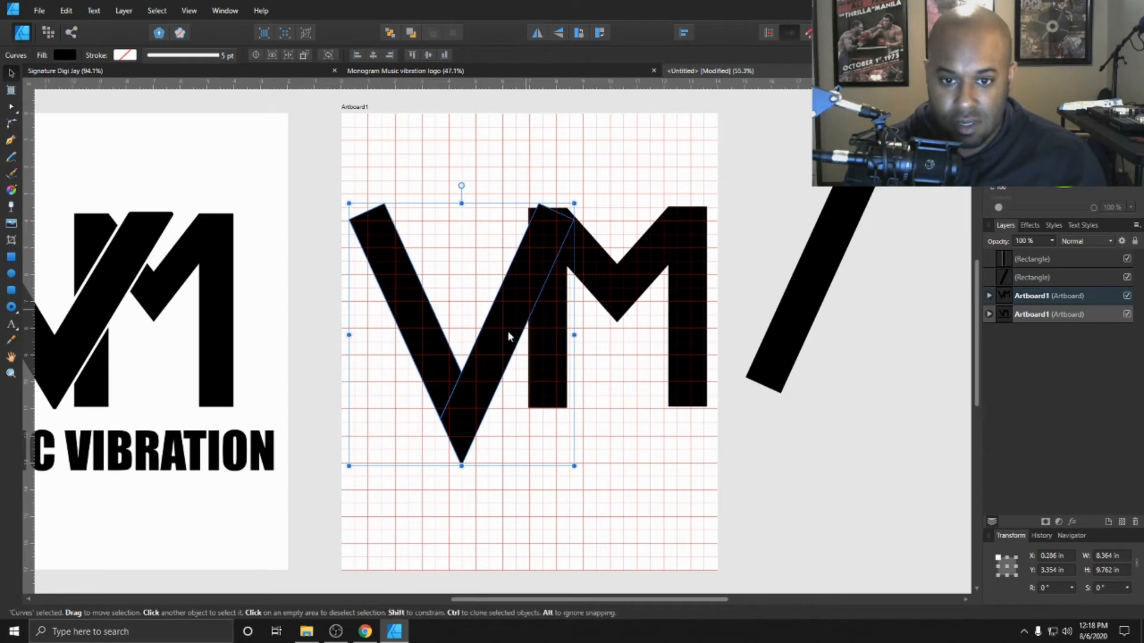
double_click(479, 411)
drag(461, 373, 443, 411)
key(ctrl+z)
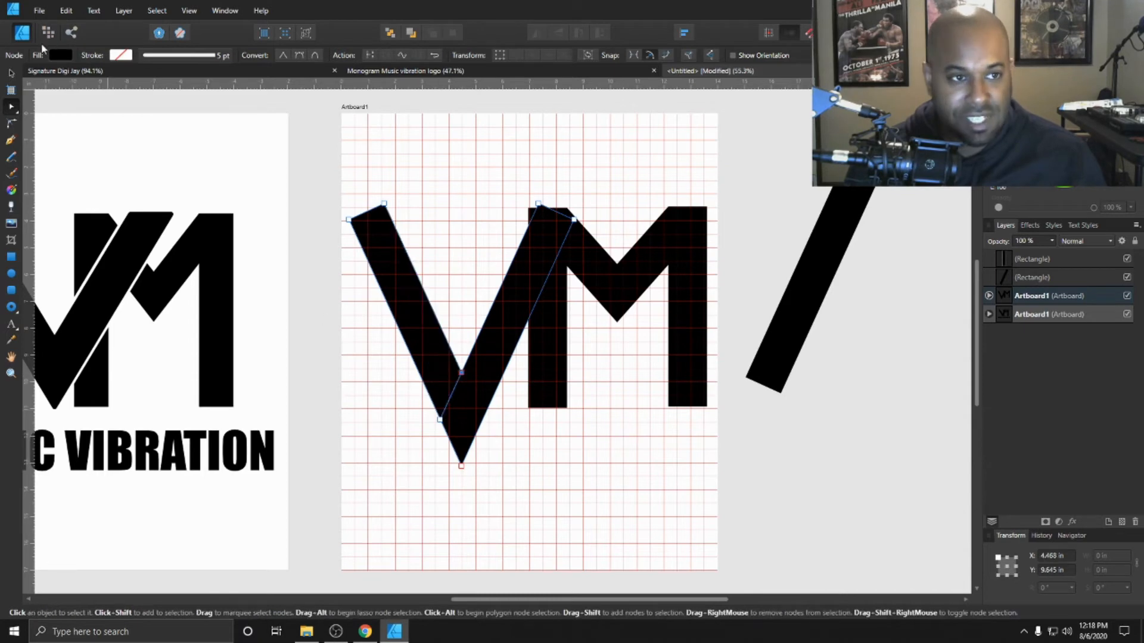
click(12, 73)
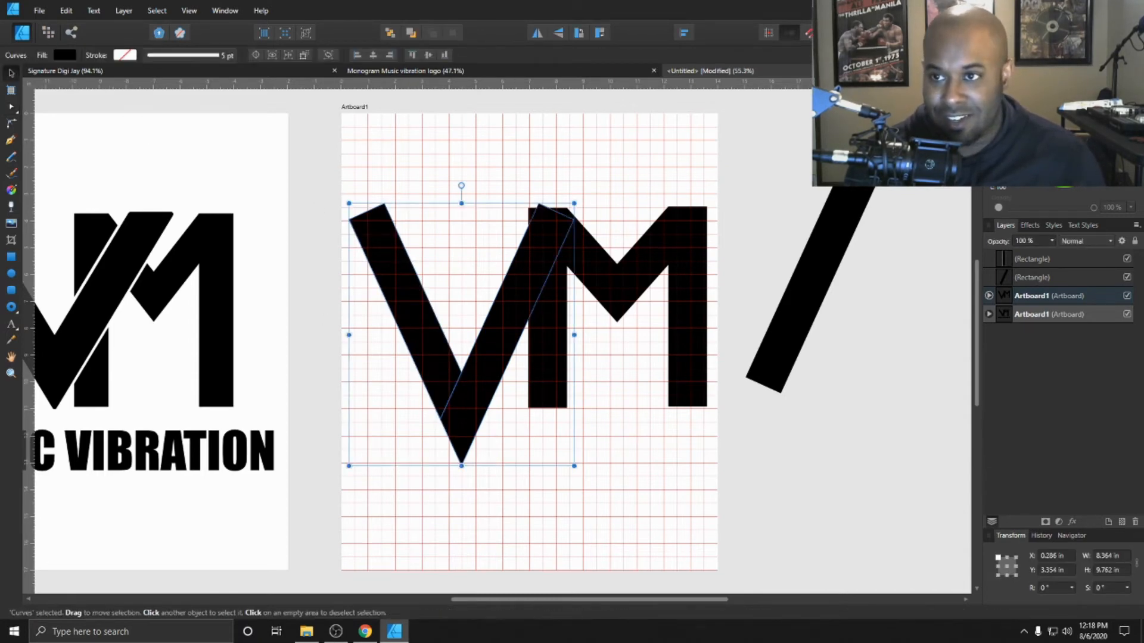
Move the V right so its right stroke crosses over the M's left stem
click(608, 507)
click(988, 296)
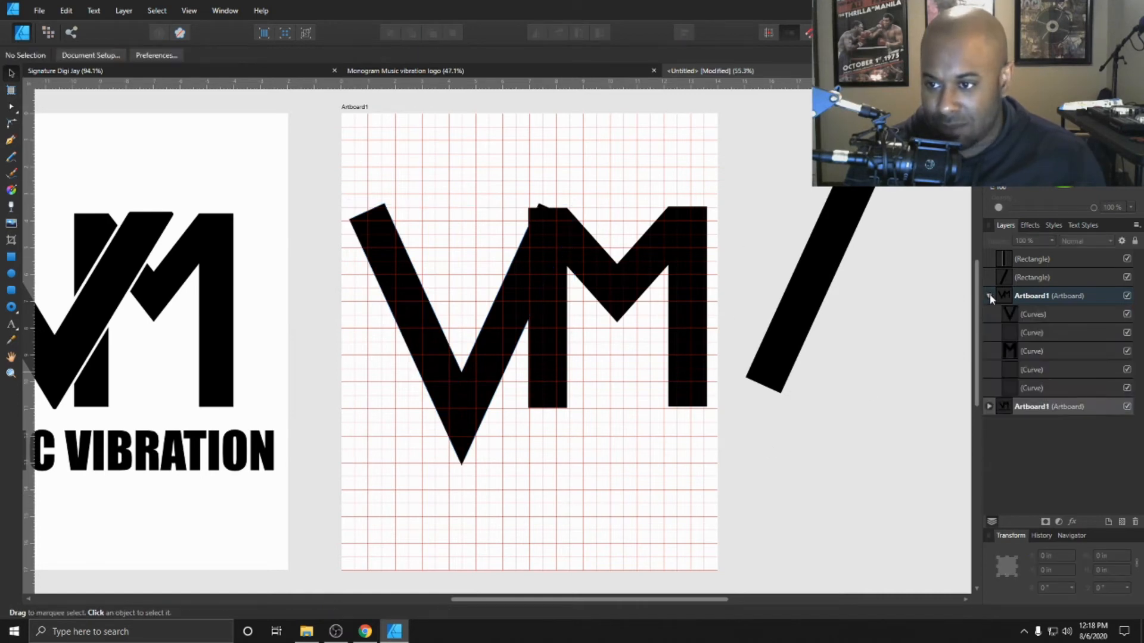
click(1042, 314)
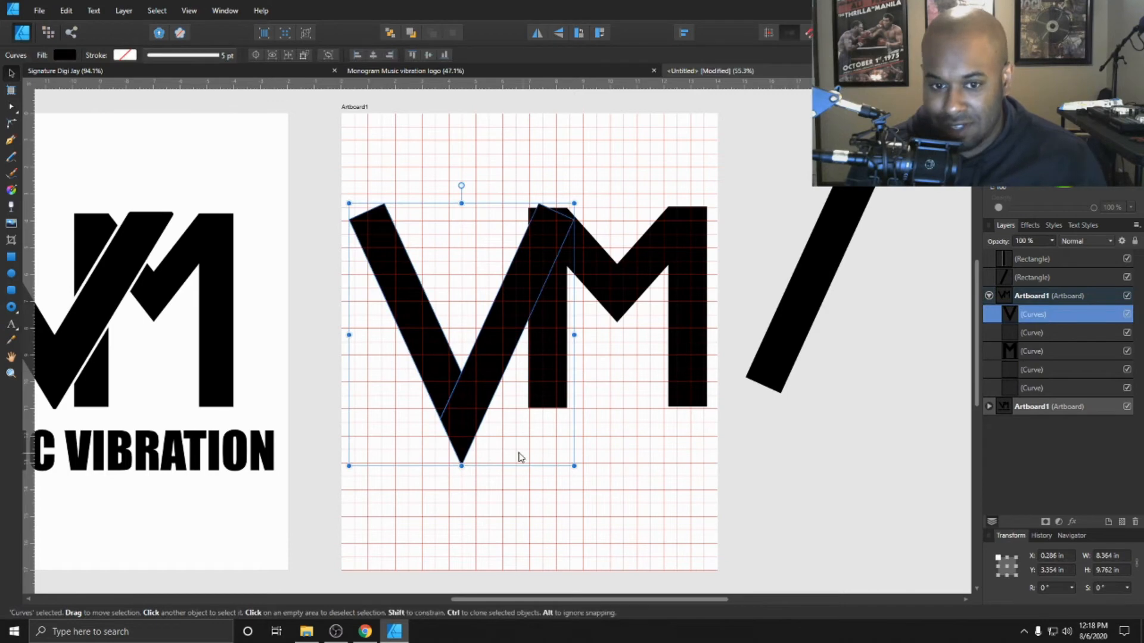
drag(477, 427, 517, 424)
Delete the three stray leftover curves from the gridded artboard's layers, keeping only the V and the M
click(1035, 332)
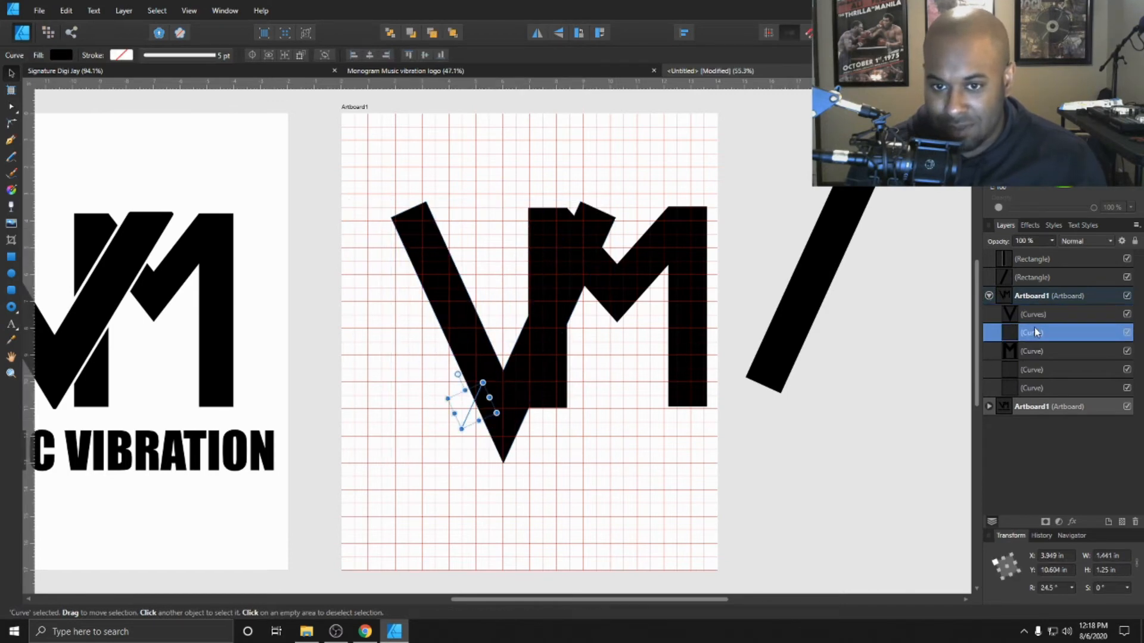
key(Delete)
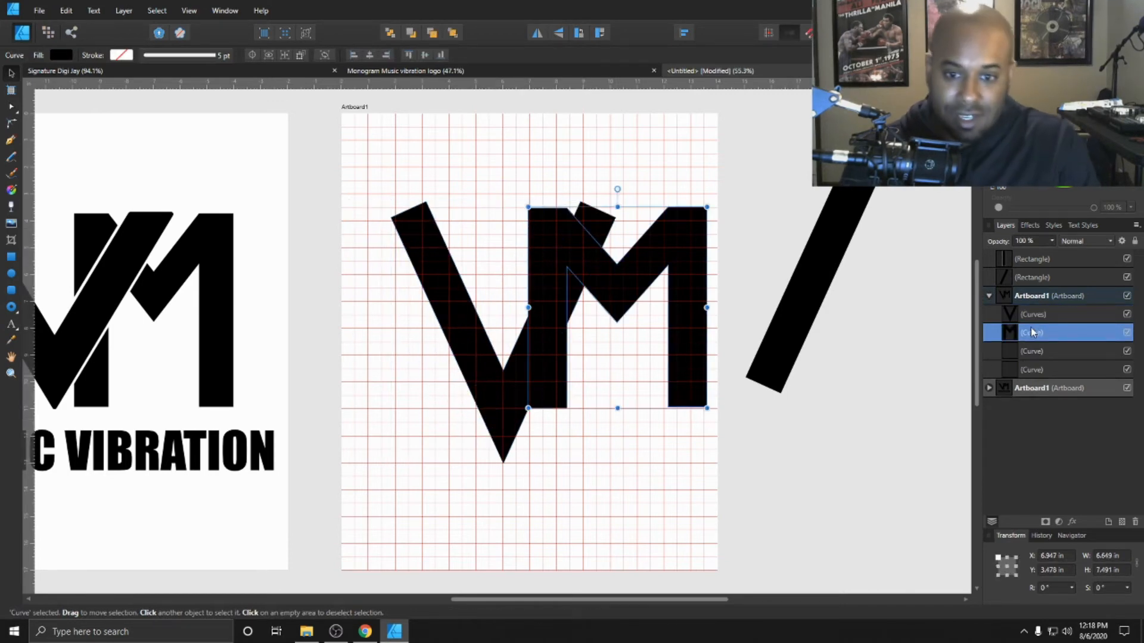
double_click(501, 370)
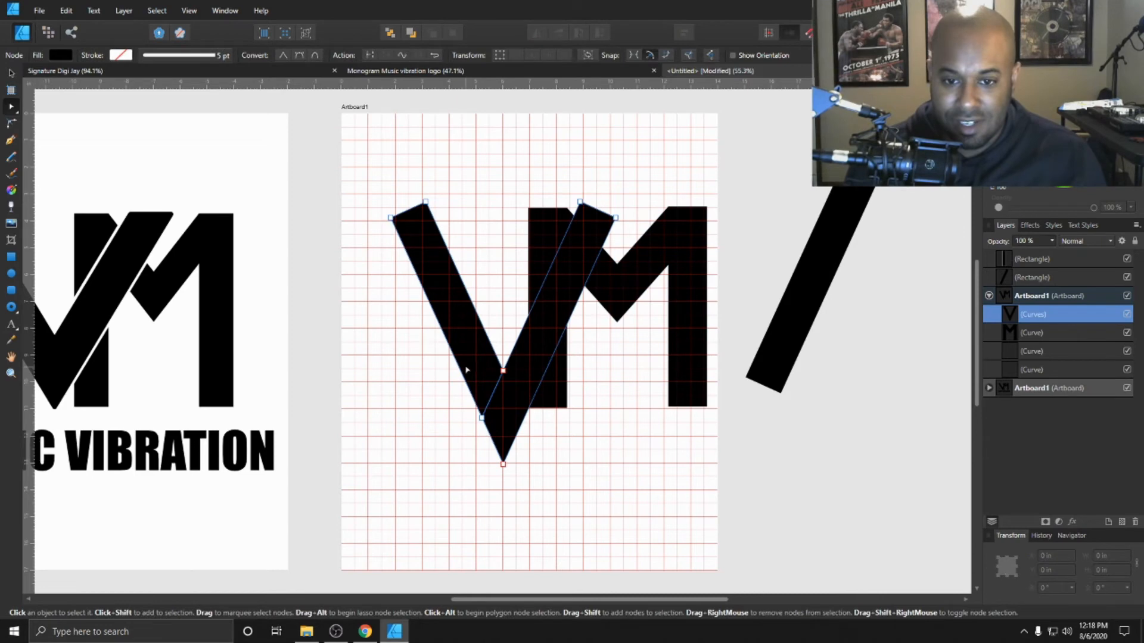
click(1042, 335)
click(1039, 347)
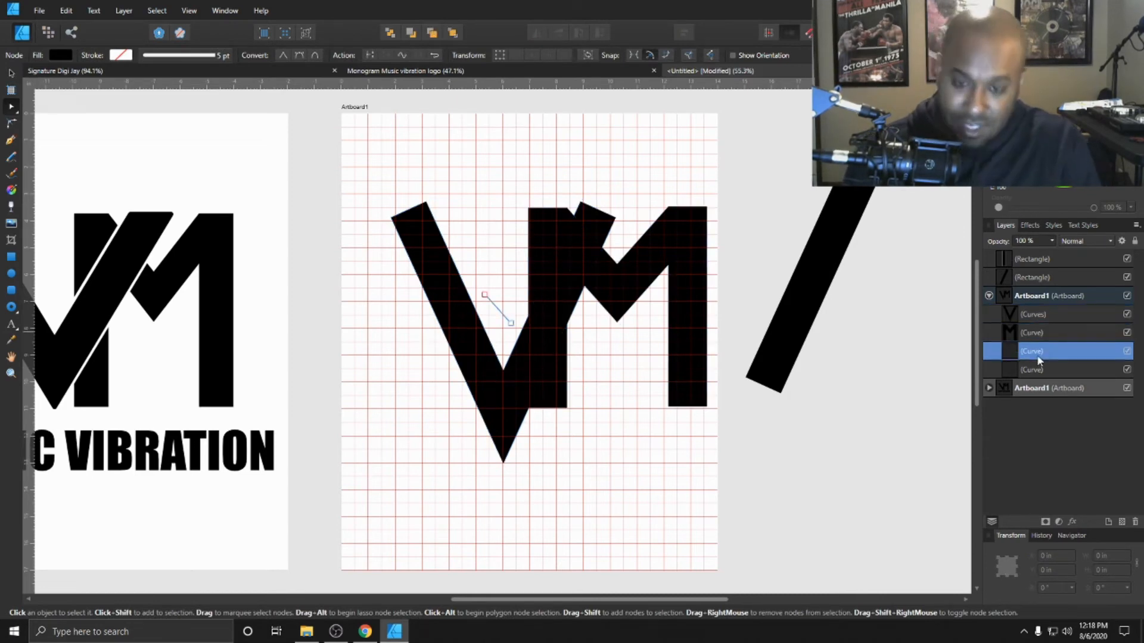
key(Delete)
click(1038, 352)
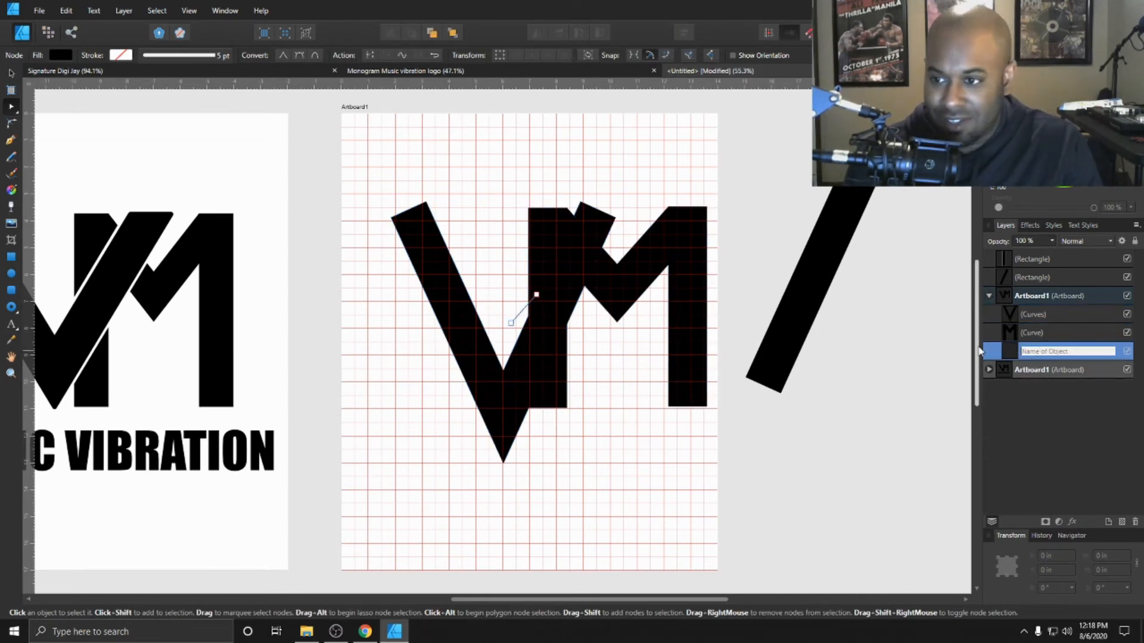
click(1088, 320)
click(1032, 352)
key(Delete)
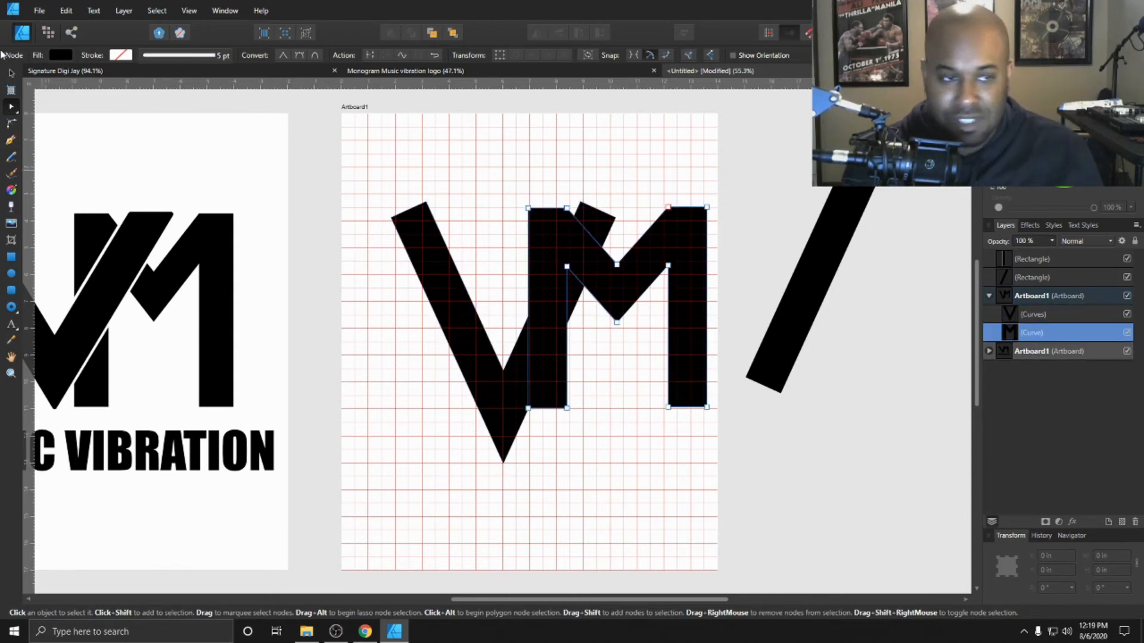
Move the V to about X 2.26 in, Y 1.47 in, bringing its lower point near the level of the M's base
click(13, 74)
click(435, 285)
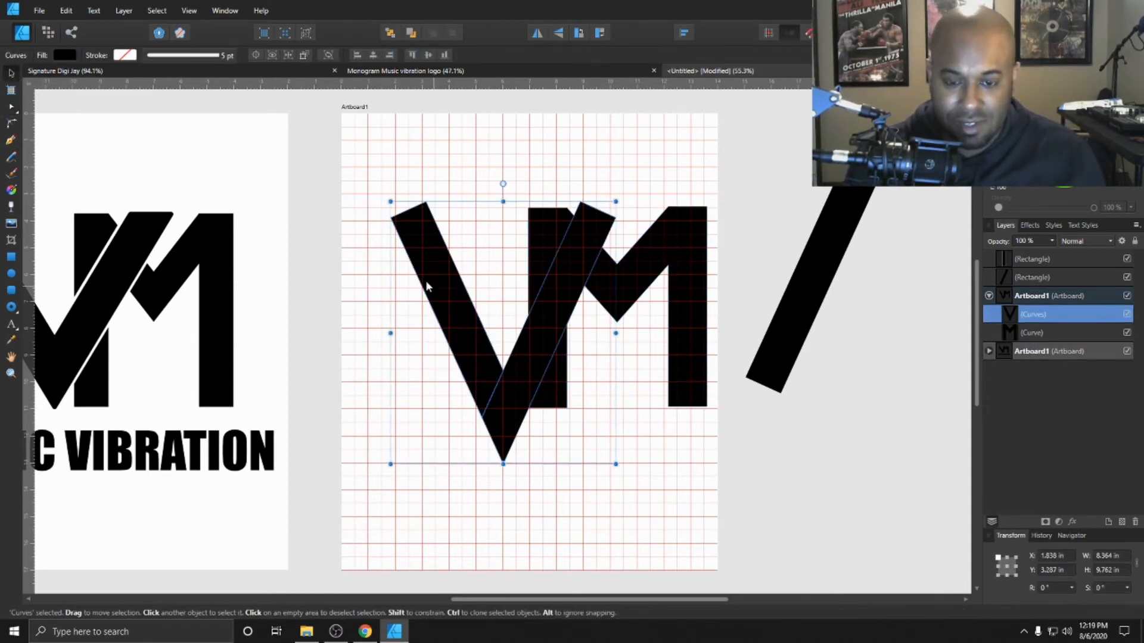
drag(427, 286, 399, 377)
click(450, 315)
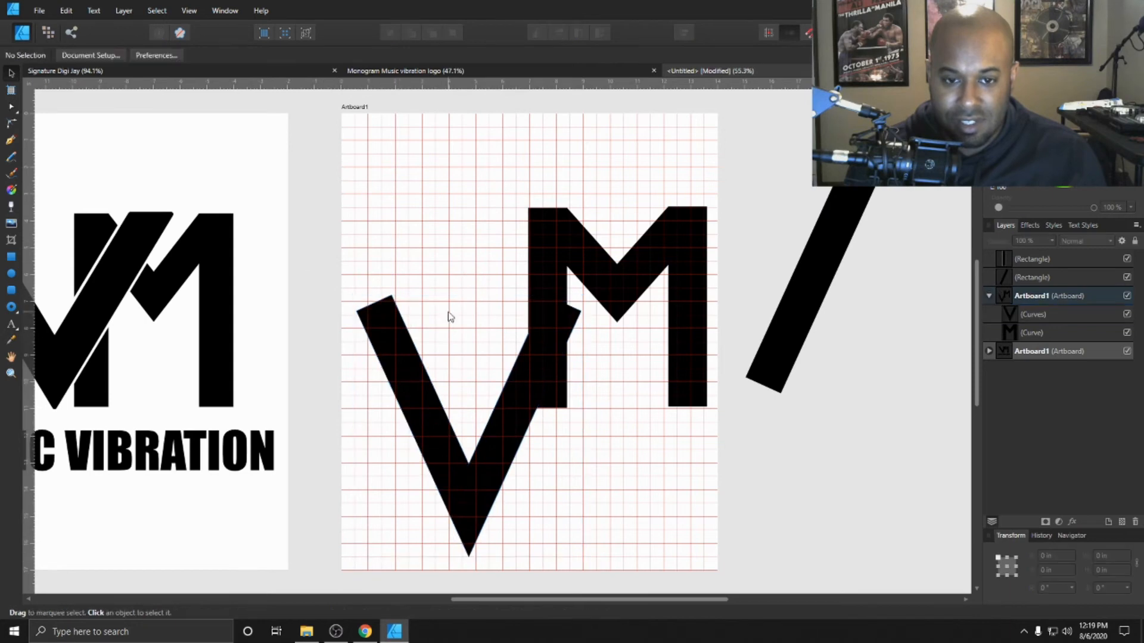
drag(461, 461, 507, 327)
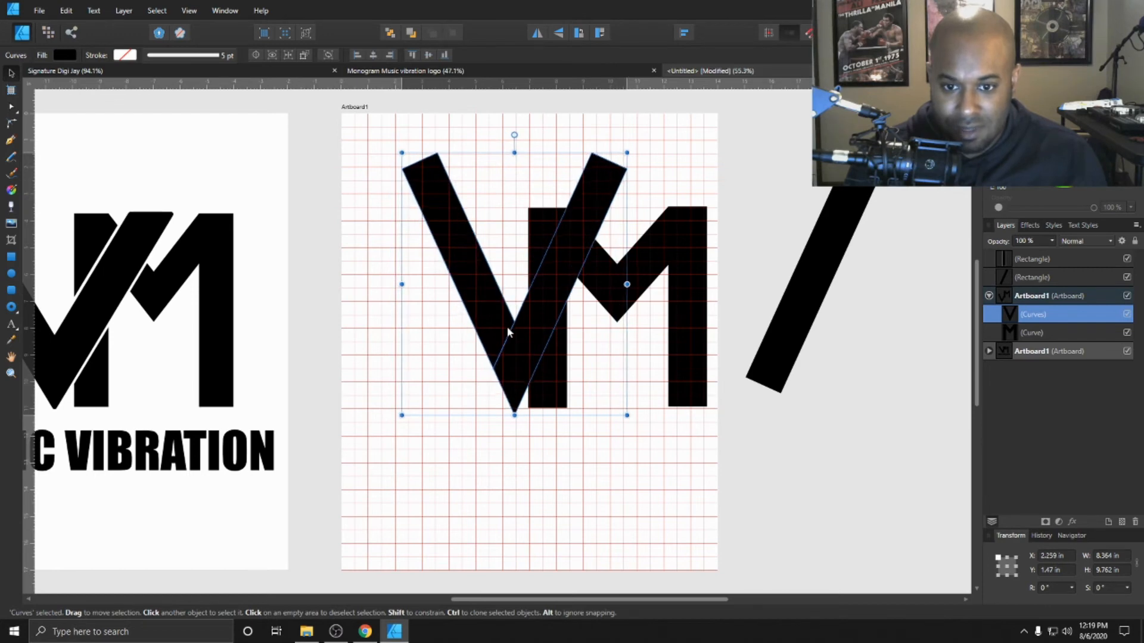
Align the V and the M vertically by their bottom edges
shift+click(614, 277)
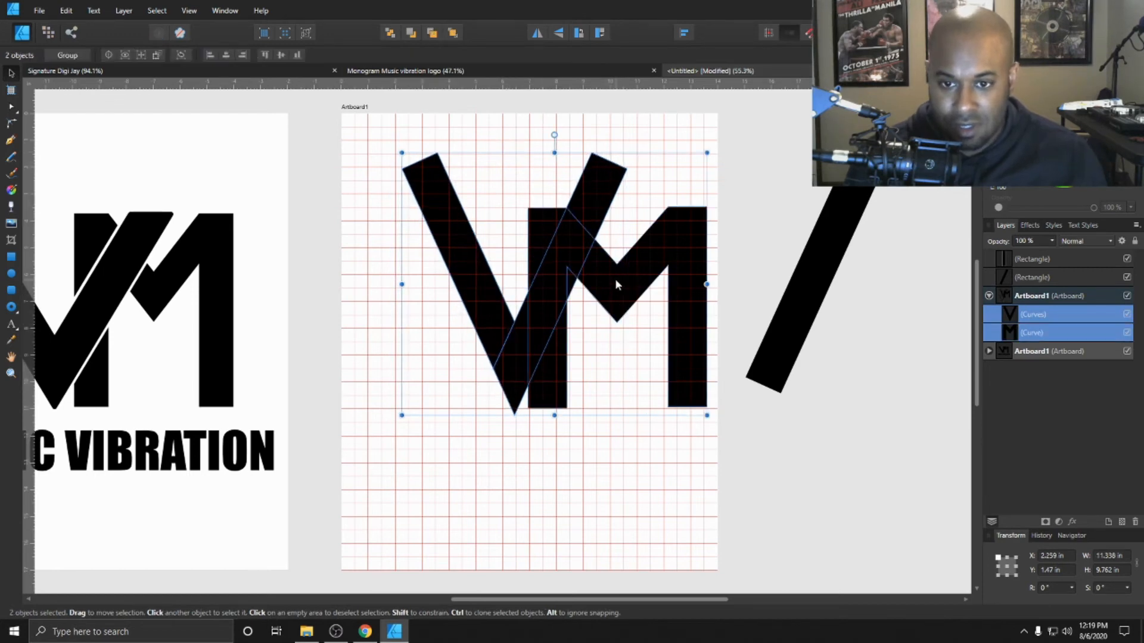
click(684, 32)
click(722, 131)
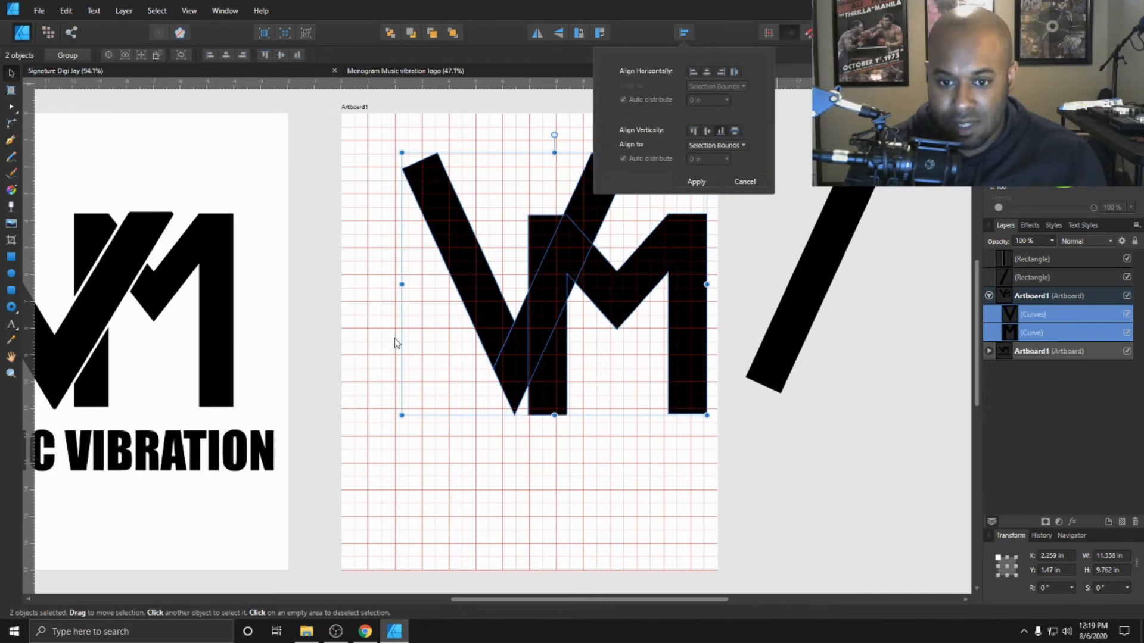
click(381, 356)
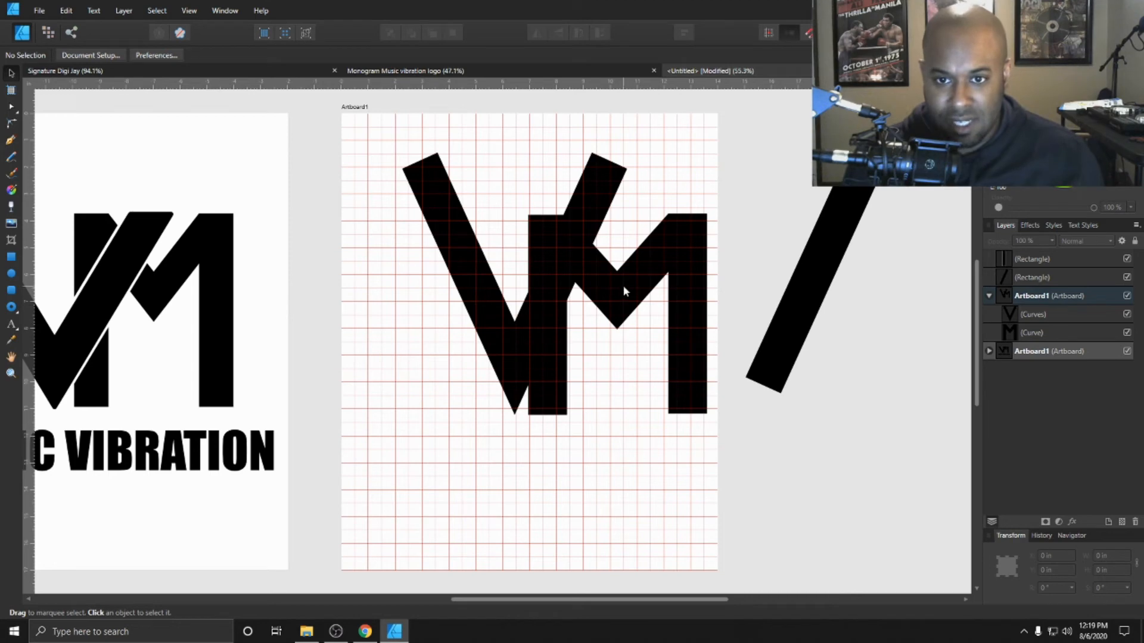
Draw a blue rectangle about 9.39 by 2.64 in over the V's upper ends, with its lower edge level with the M's top
click(12, 260)
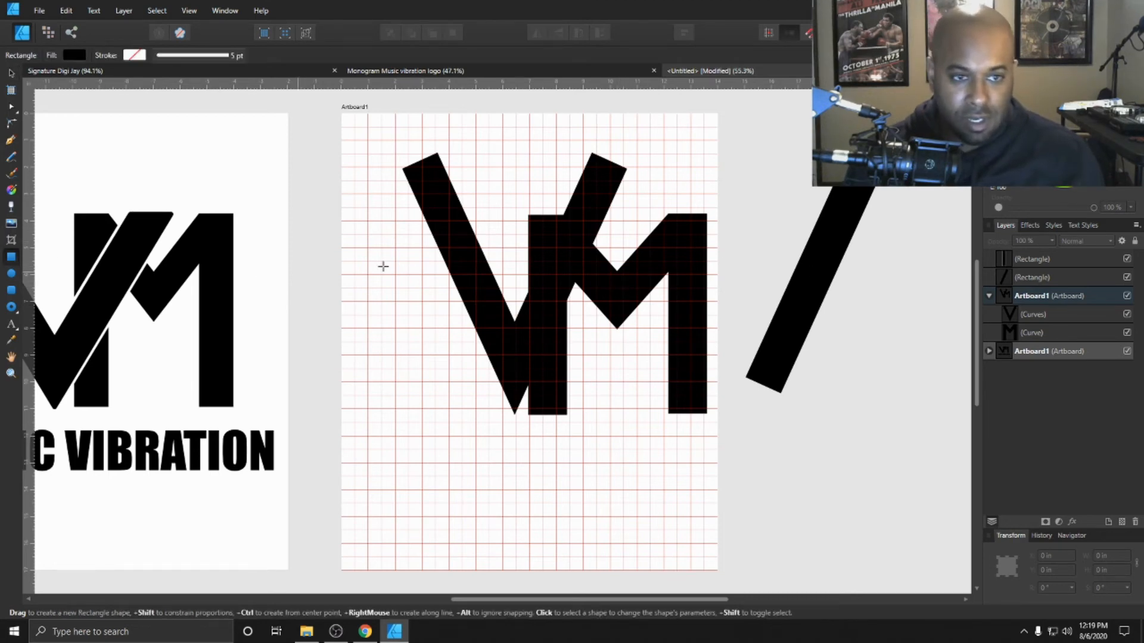
click(66, 56)
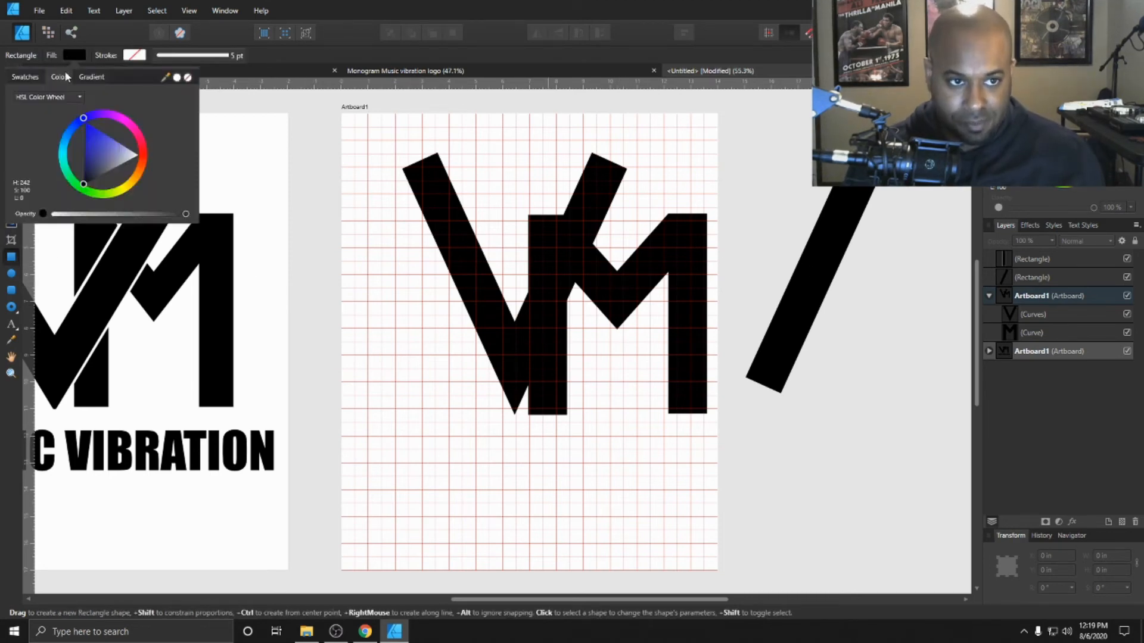
mouse_move(104, 151)
mouse_down()
mouse_move(90, 179)
mouse_move(84, 118)
mouse_up()
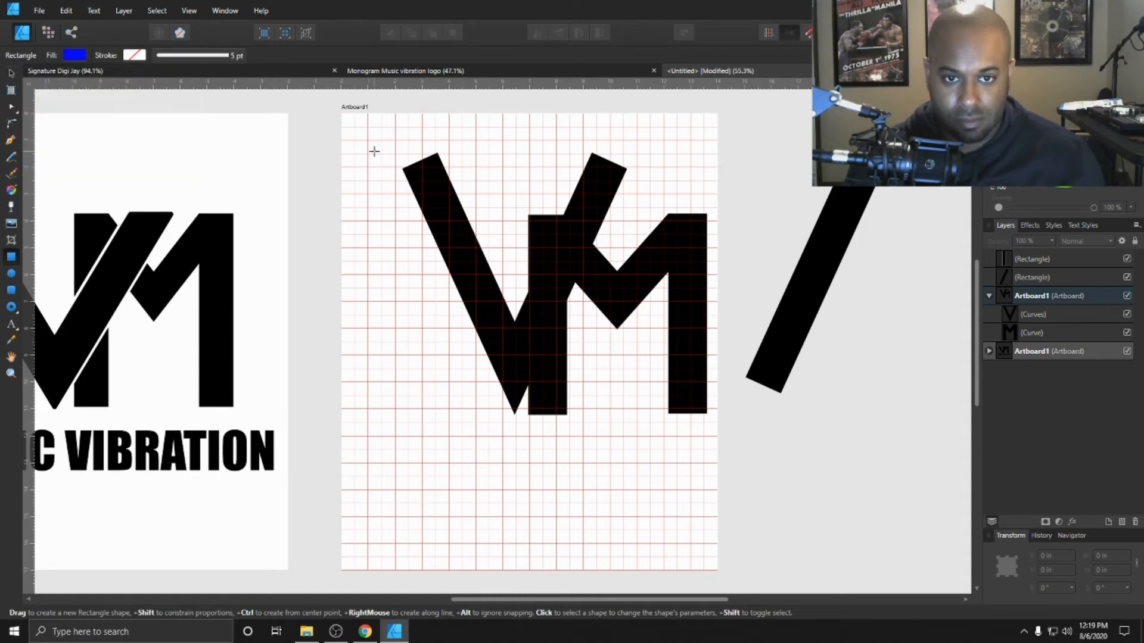
scroll(545, 224, up, 4)
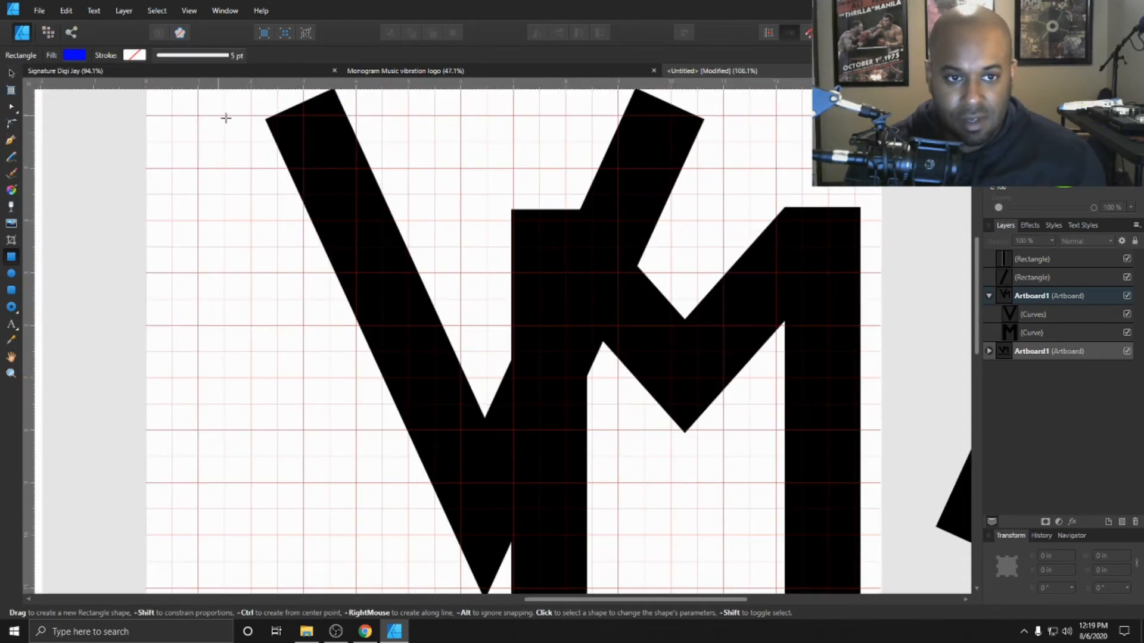
drag(233, 91, 725, 209)
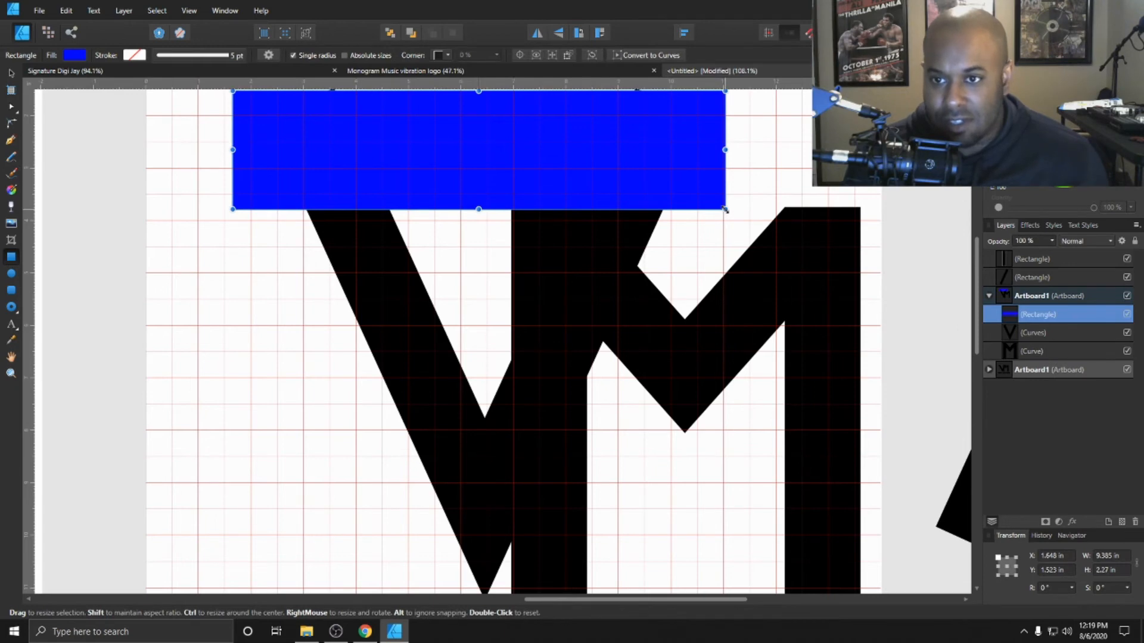
scroll(726, 210, up, 2)
drag(478, 144, 479, 127)
click(783, 163)
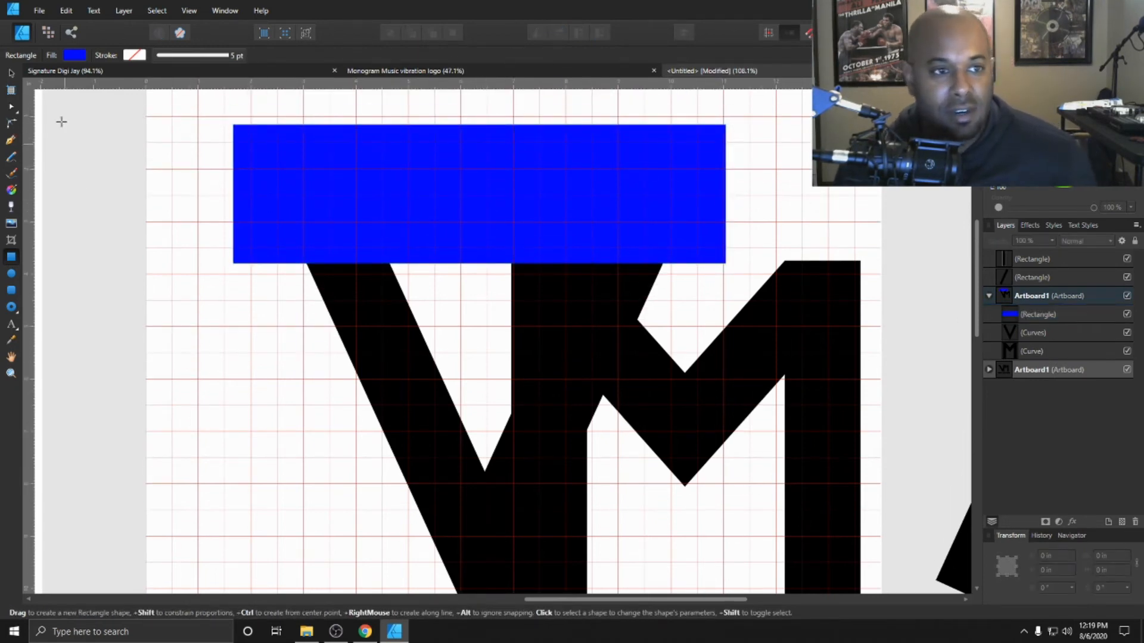
Subtract the blue rectangle from the V so its upper ends are cut flat
click(10, 73)
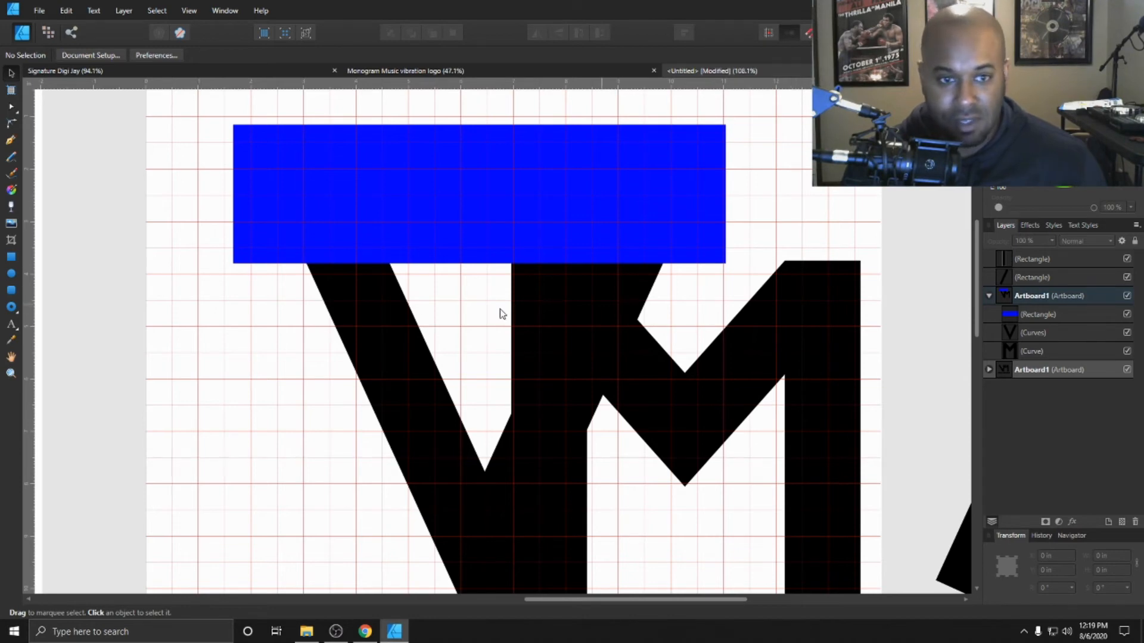
click(382, 316)
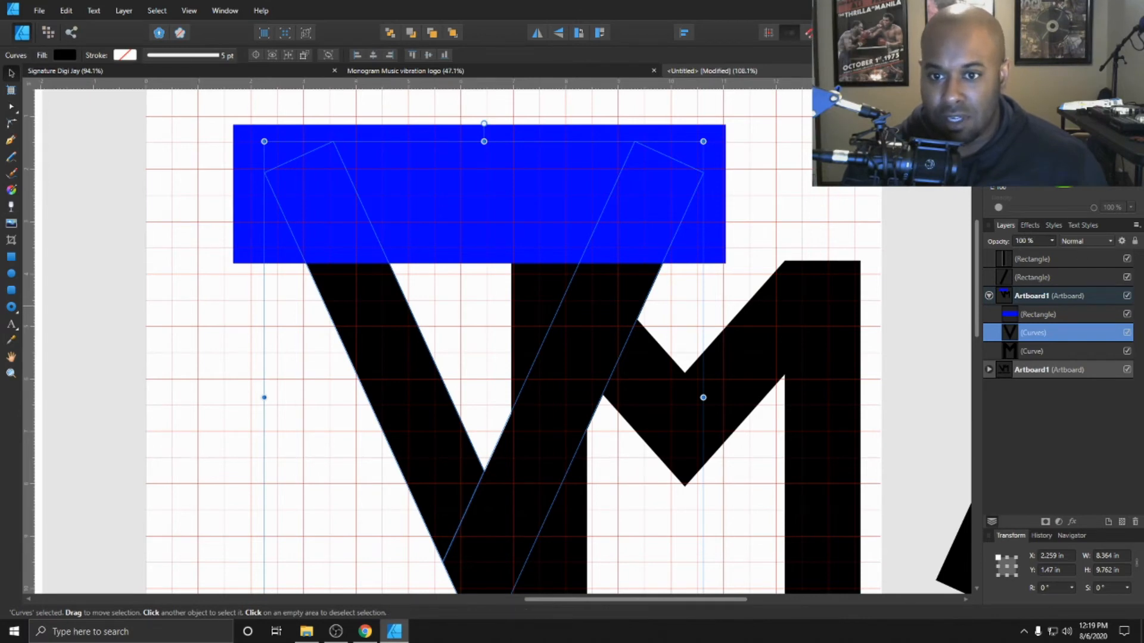
key(ctrl+z)
key(ctrl+shift+z)
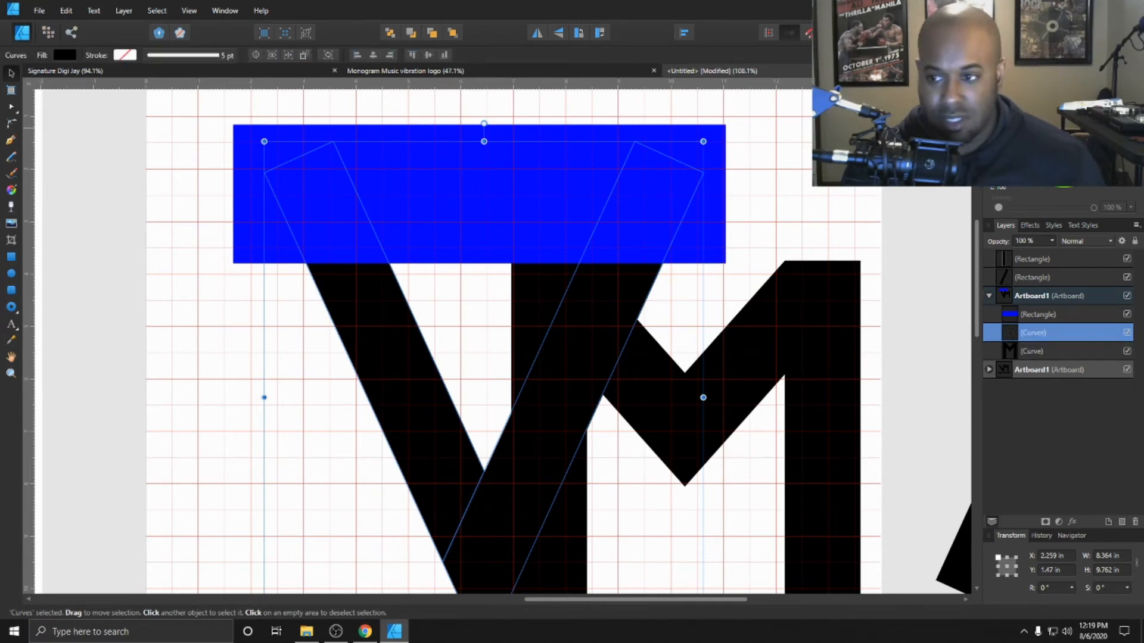
click(1067, 319)
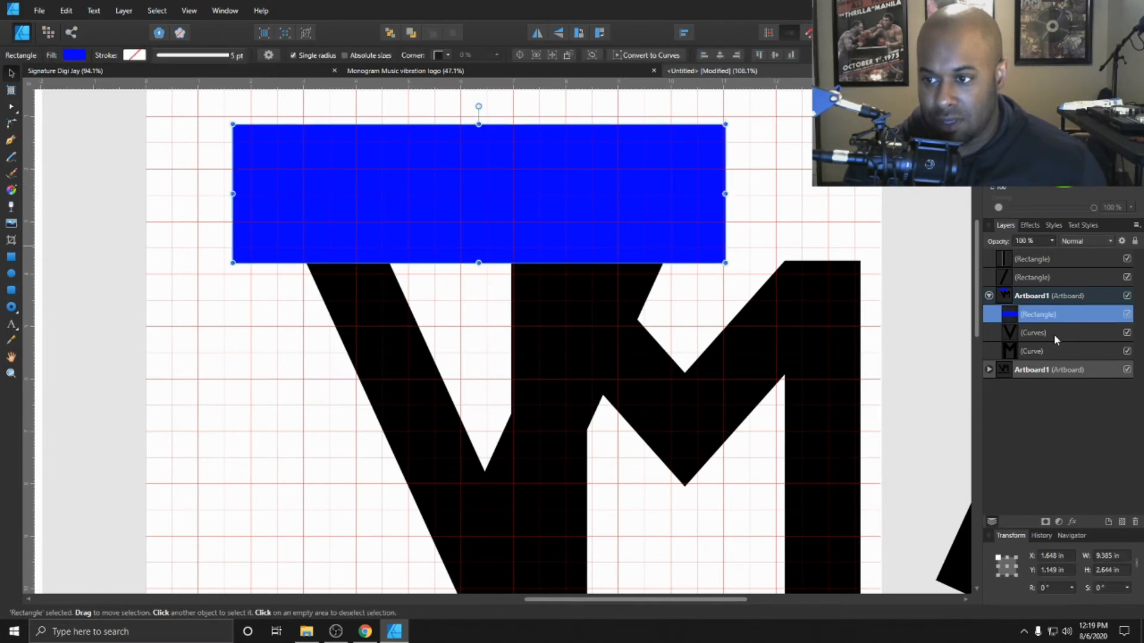
shift+click(1053, 334)
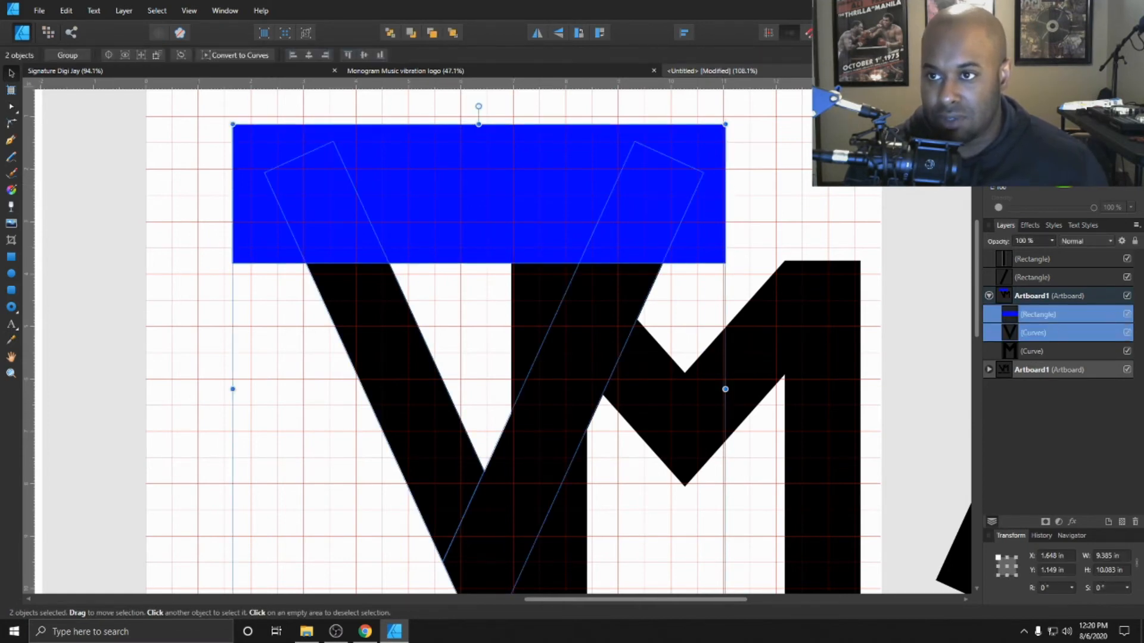
click(411, 32)
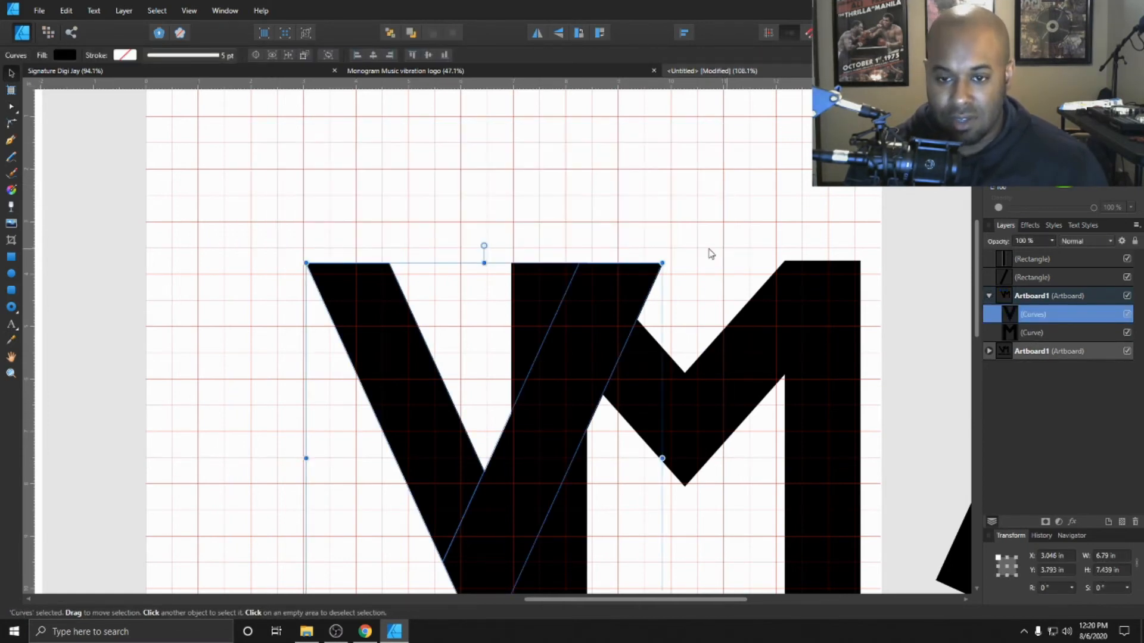
scroll(659, 255, down, 4)
scroll(660, 256, up, 2)
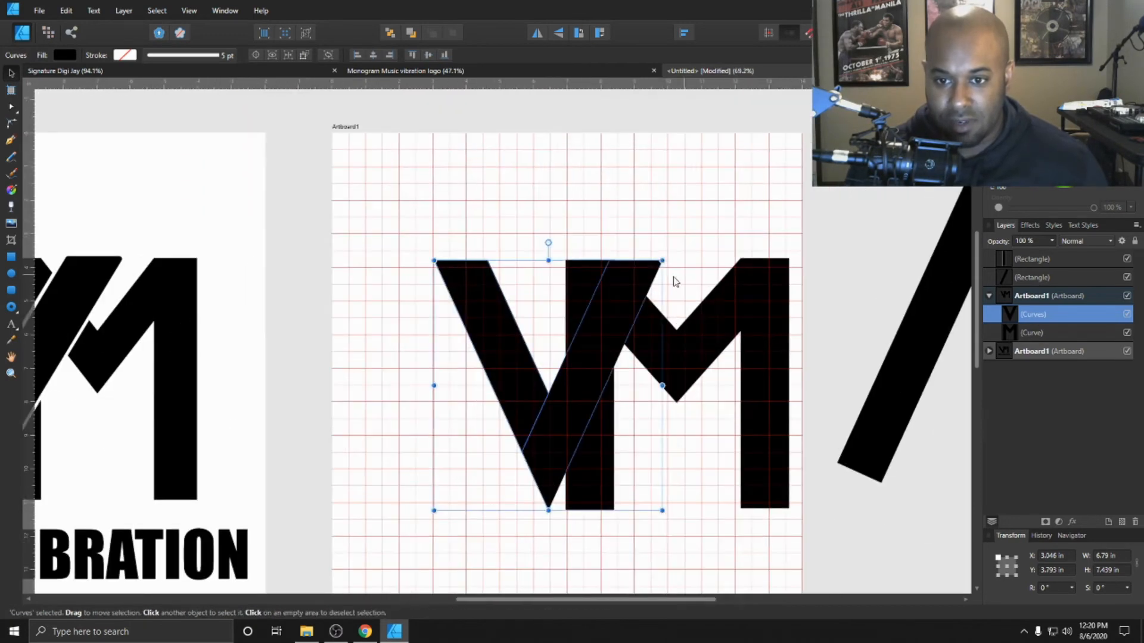
click(704, 268)
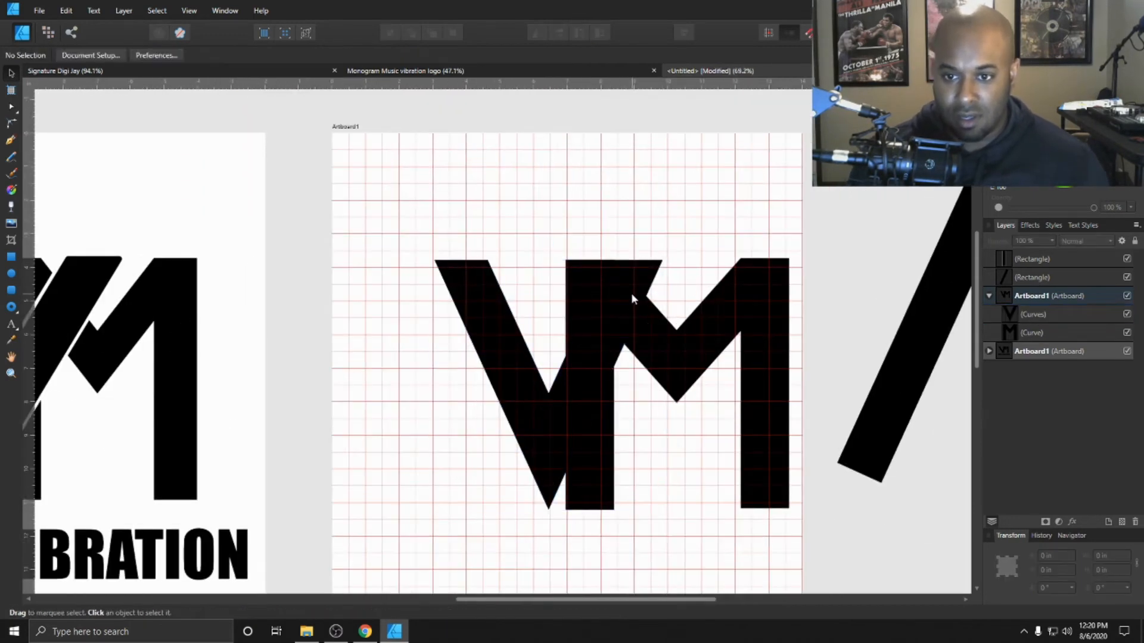
Nudge the V right across the M's left stem to about X 3.28 in
click(631, 294)
key(Right)
key(Right)
key(Right)
key(Right)
key(Right)
key(Right)
key(Right)
key(Right)
key(Right)
key(Right)
key(Right)
key(Right)
key(Right)
key(Right)
key(Right)
key(Right)
key(Right)
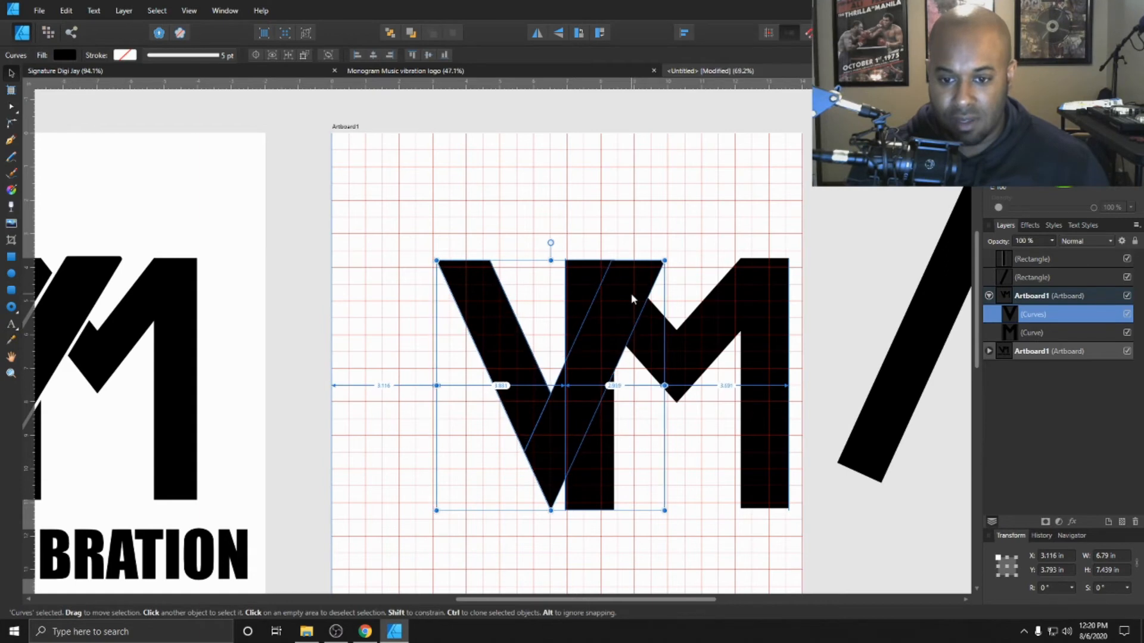
key(Right)
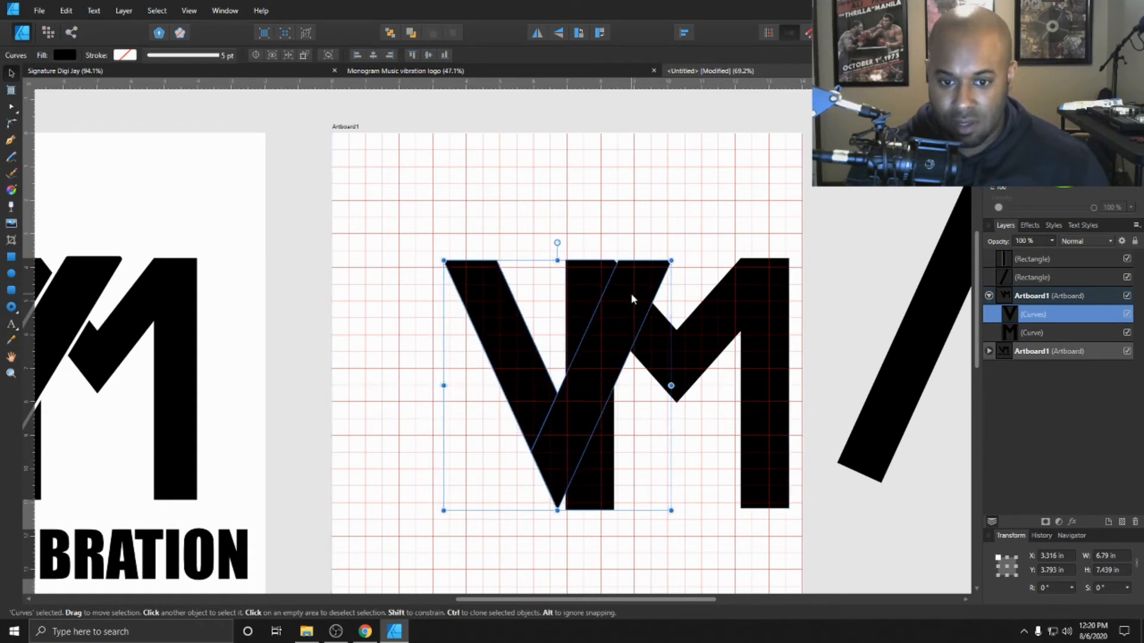
key(Left)
click(664, 216)
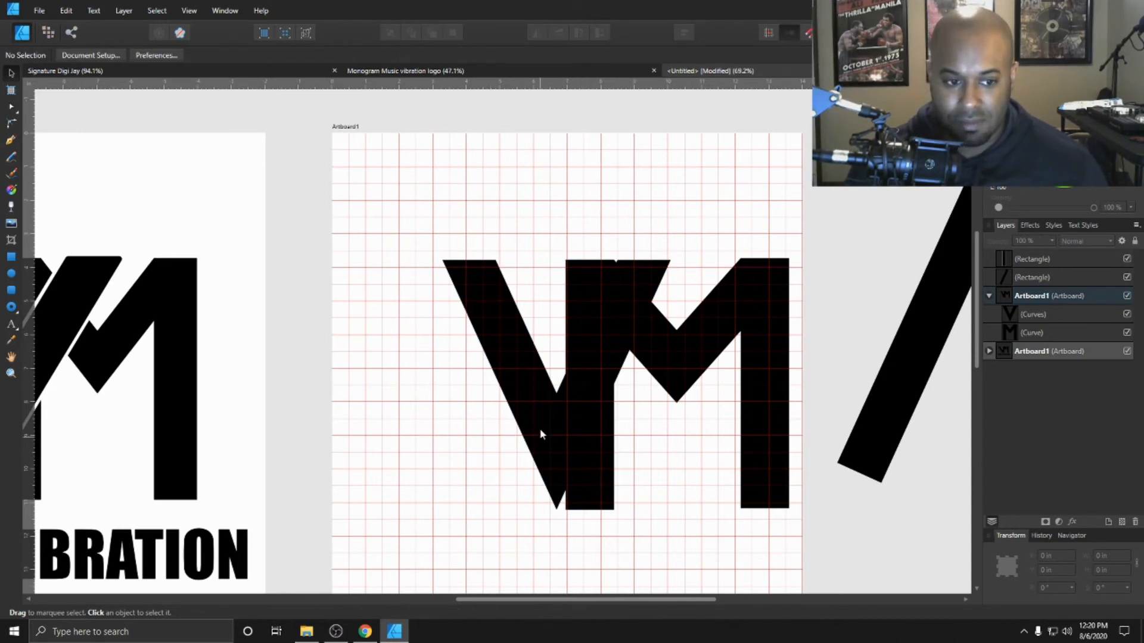
Nudge the V back left to about X 3.06 in, closing the notch where its right stroke meets the M's top
click(536, 409)
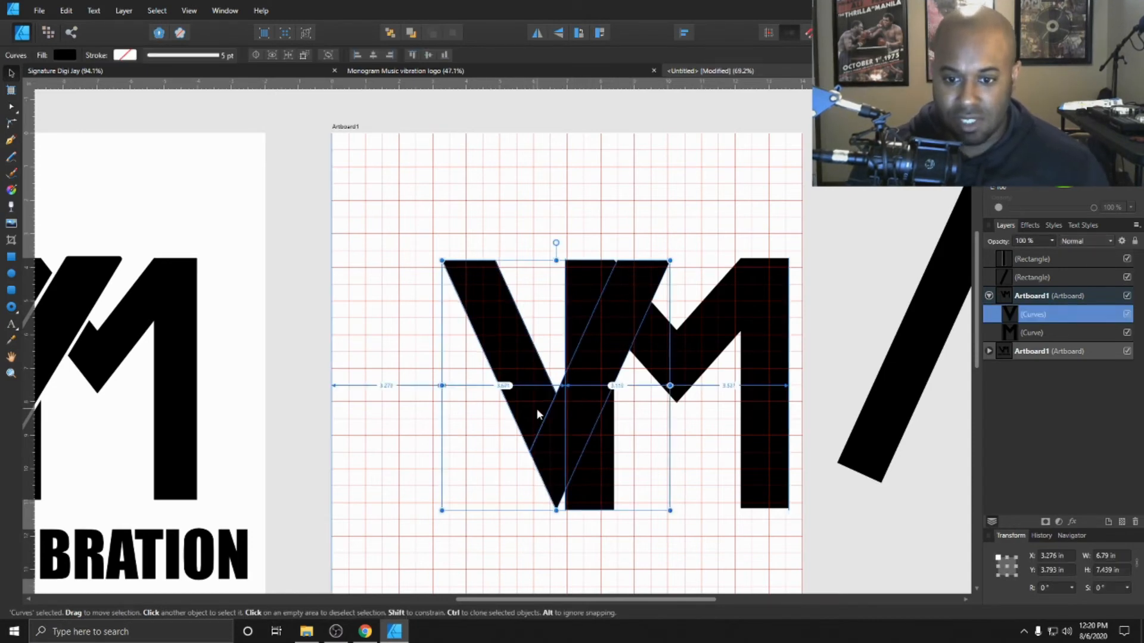
key(Left)
key(Left)
key(Left)
key(Left)
key(Left)
key(Left)
key(Left)
key(Left)
key(Left)
key(Left)
key(Left)
key(Left)
key(Left)
key(Left)
key(Left)
key(Left)
key(Left)
key(Left)
key(Left)
key(Left)
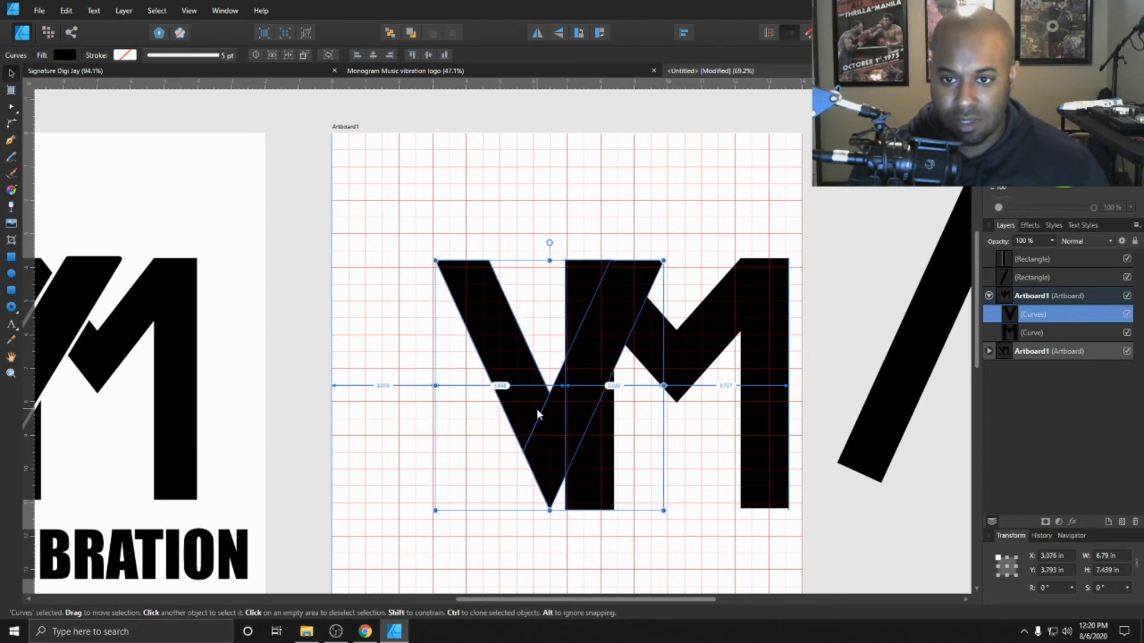
key(Left)
key(Left)
key(Left)
key(Left)
key(Left)
scroll(723, 434, up, 3)
scroll(566, 292, up, 3)
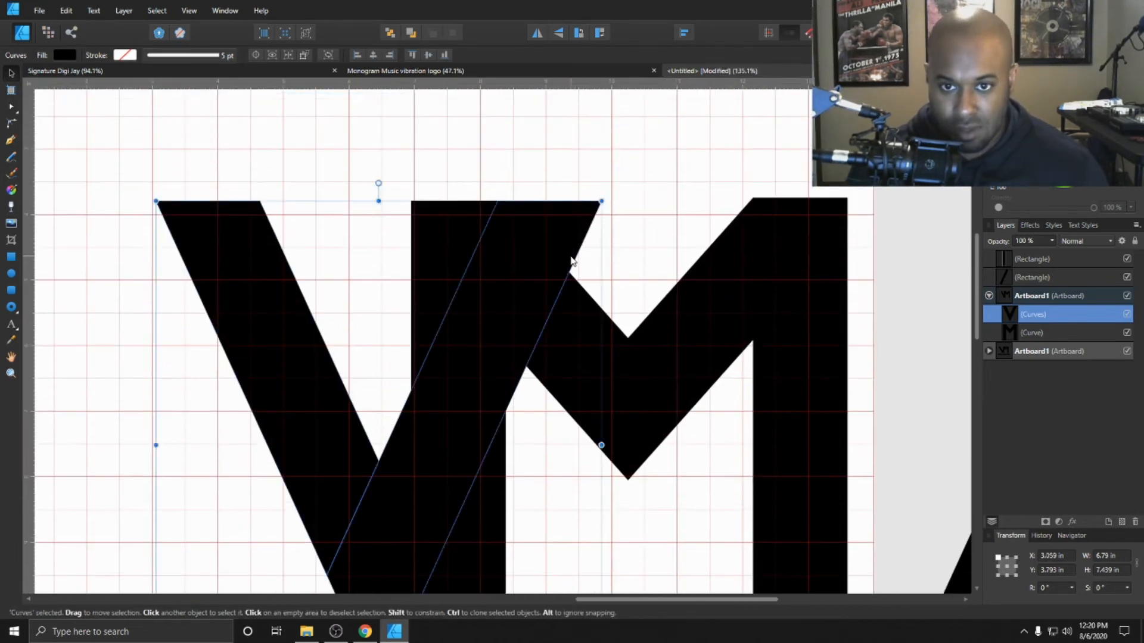
scroll(570, 261, up, 3)
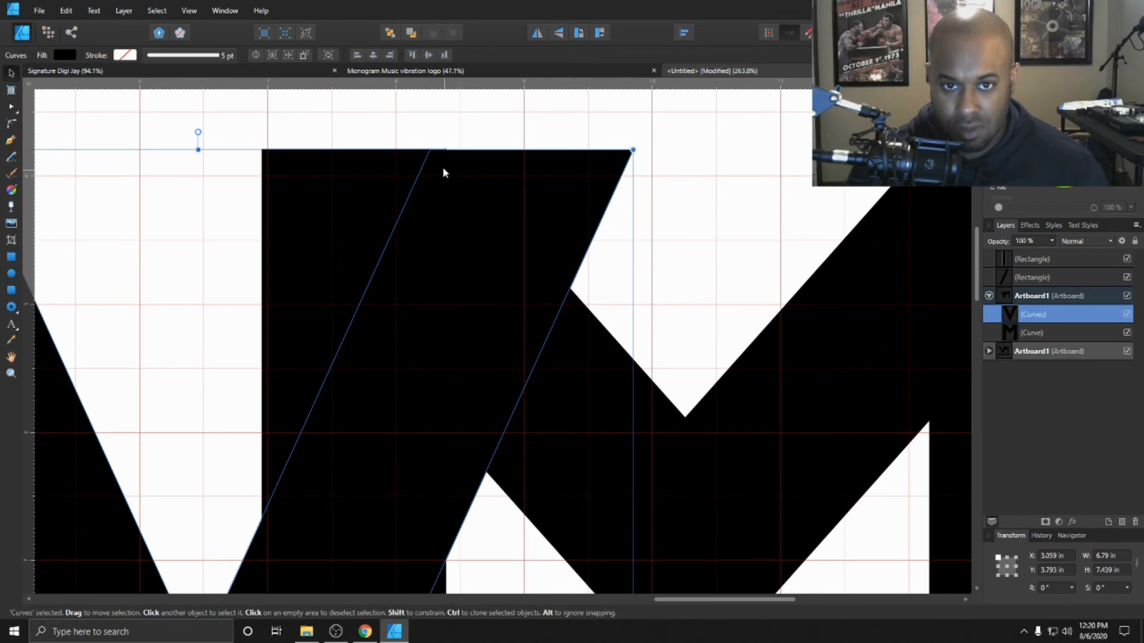
scroll(446, 154, down, 6)
scroll(445, 158, down, 1)
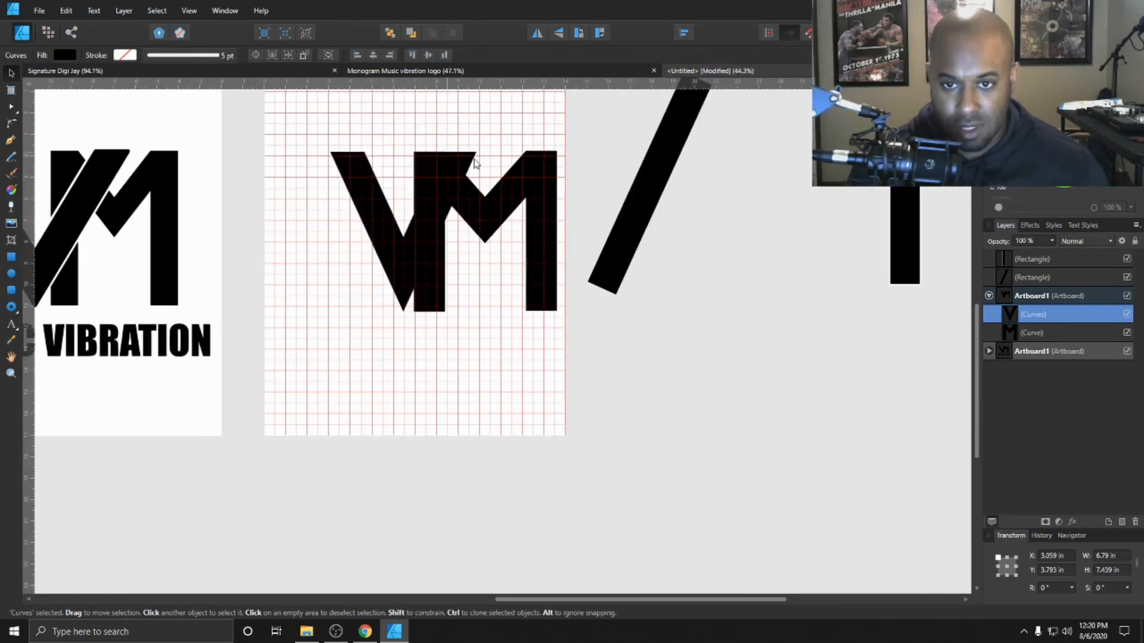
Narrow the tilted rectangle beside the artboard to 0.13 in and place a duplicate along the outer edge of the V's right stroke
click(641, 191)
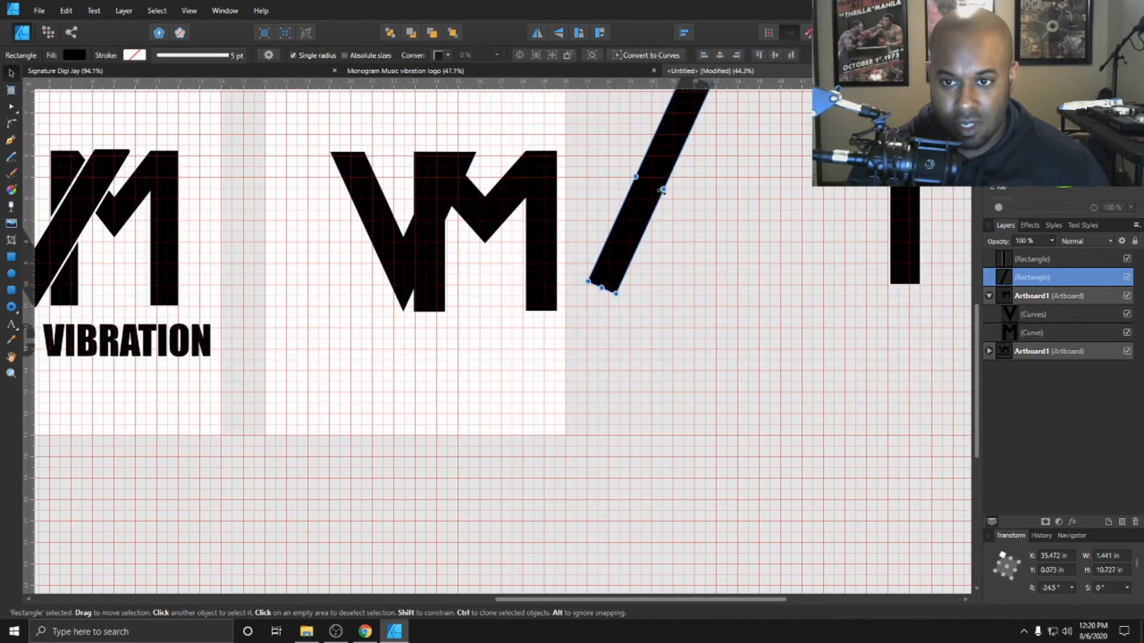
drag(660, 186, 456, 197)
key(ctrl+j)
scroll(450, 200, up, 3)
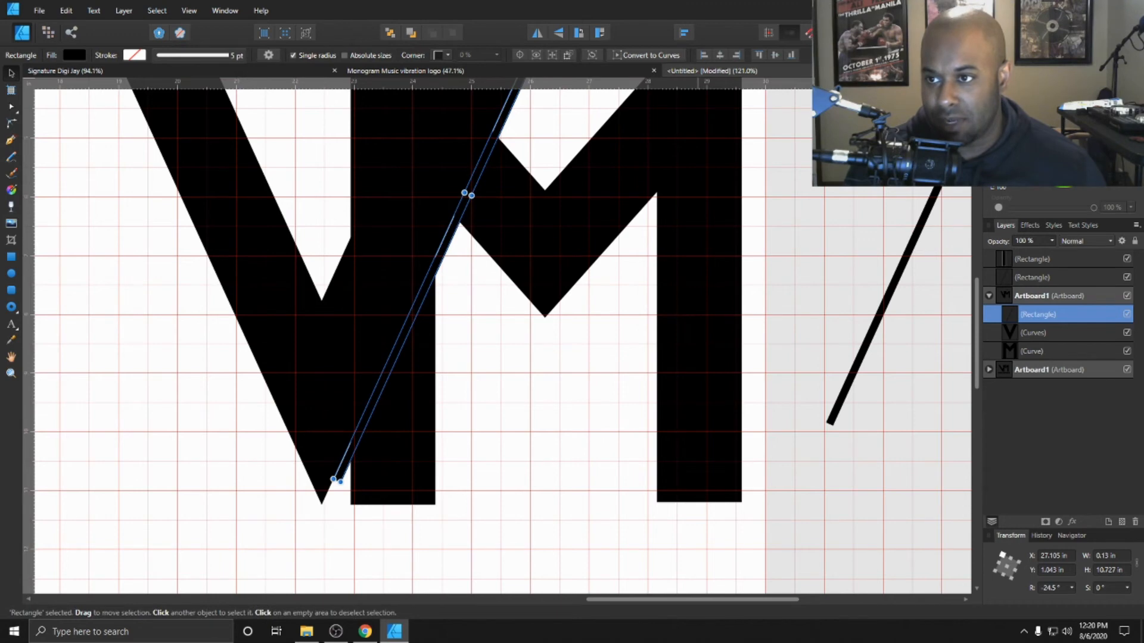
Fill the thin bar along the V's right stroke with blue and nudge it up to about Y 1 in
click(1000, 119)
drag(1066, 148, 1048, 124)
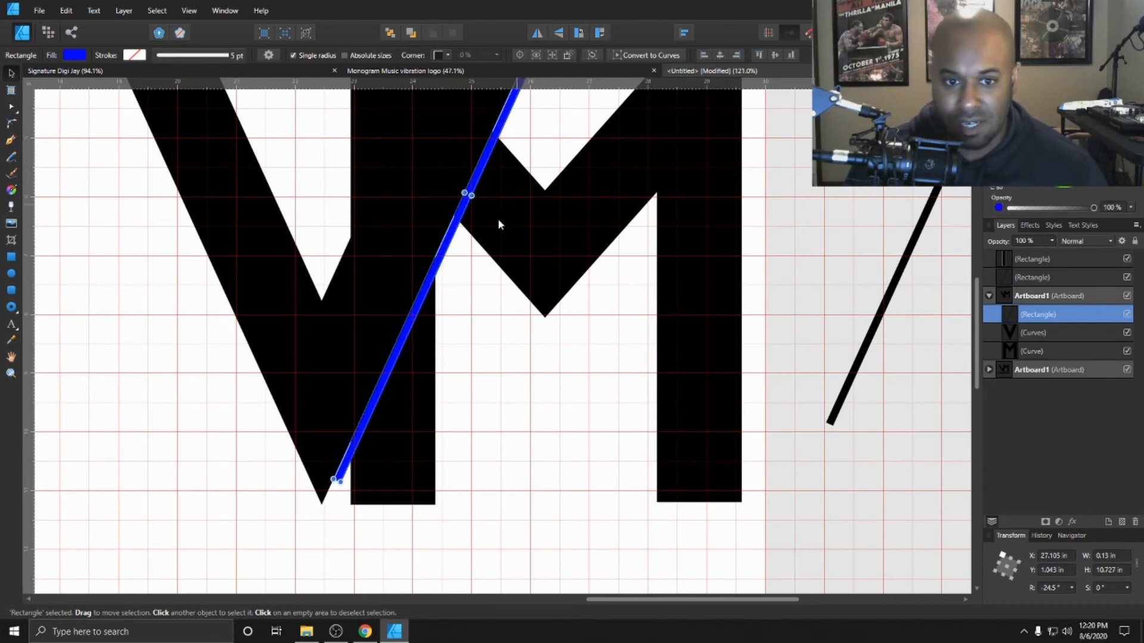
key(Up)
key(Up)
key(Up)
key(Up)
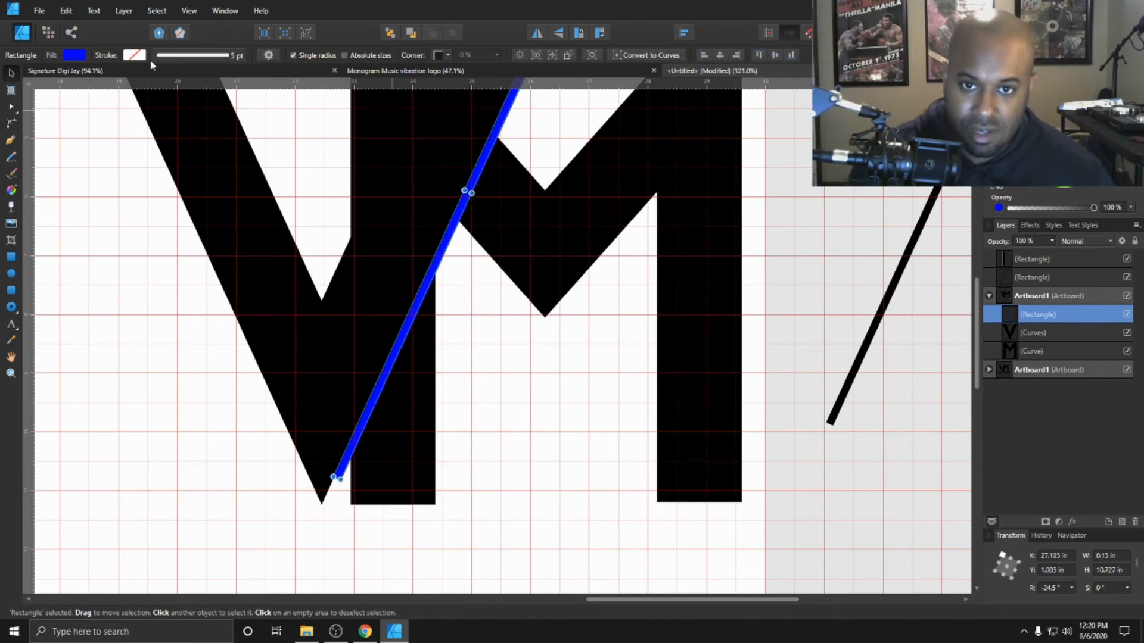
Fill the spare thin bar beside the artboard with the same blue, hiding the V briefly and showing it again
scroll(561, 159, up, 2)
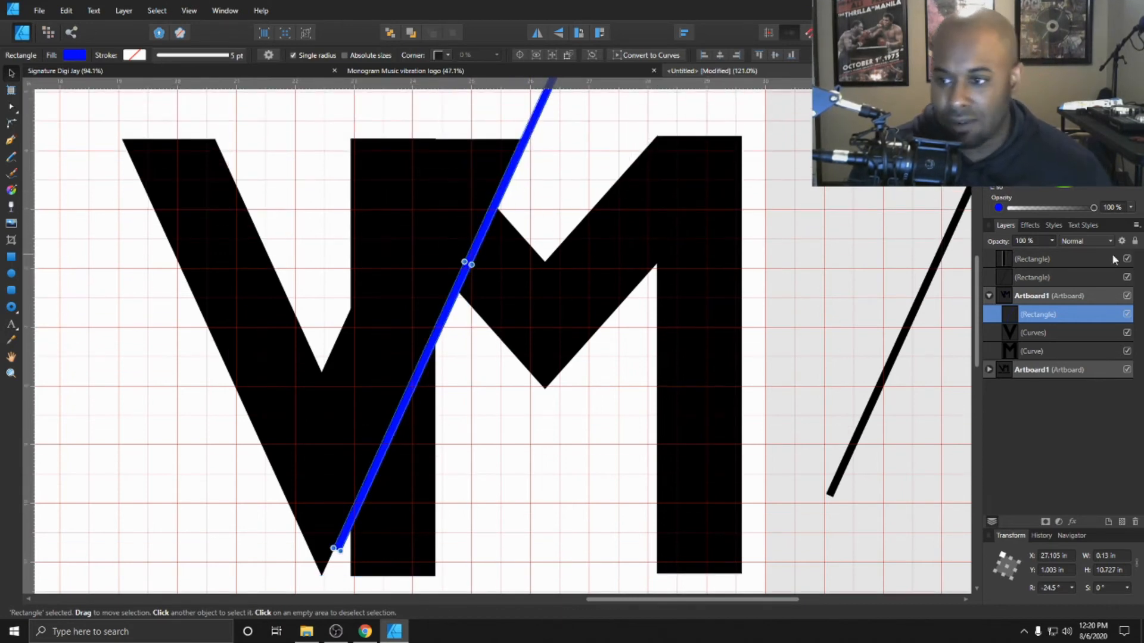
click(1126, 333)
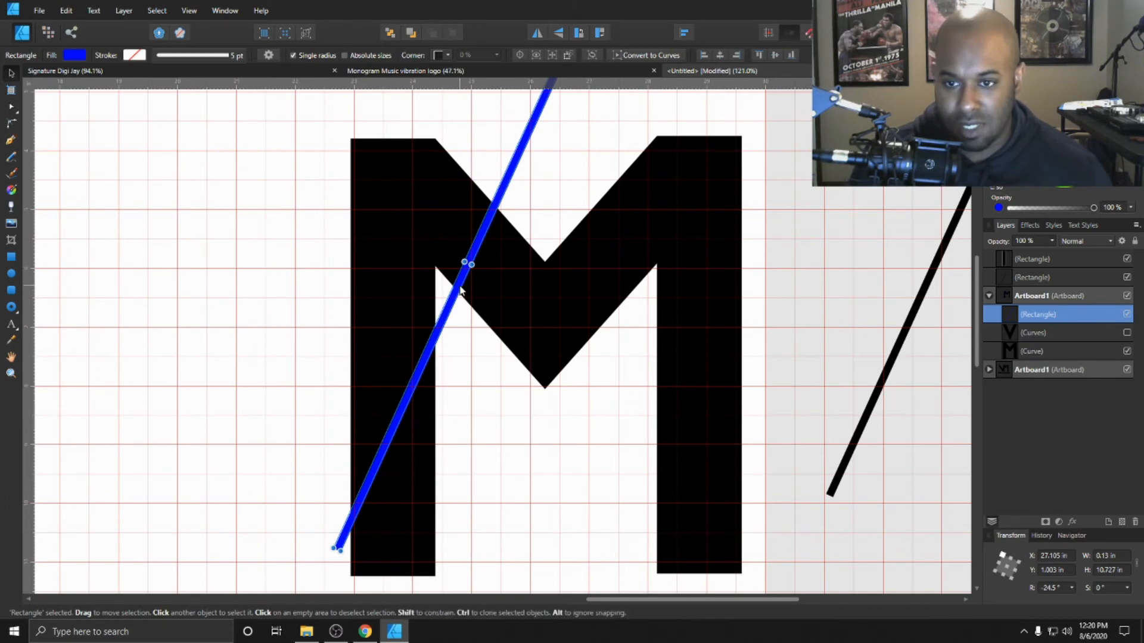
click(896, 337)
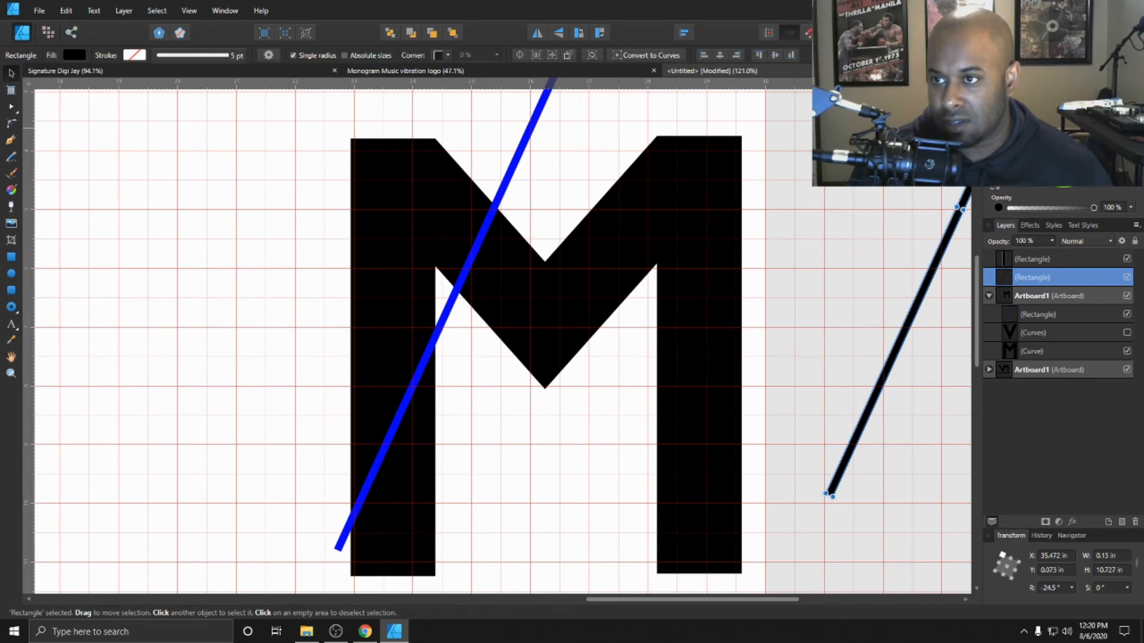
click(1043, 130)
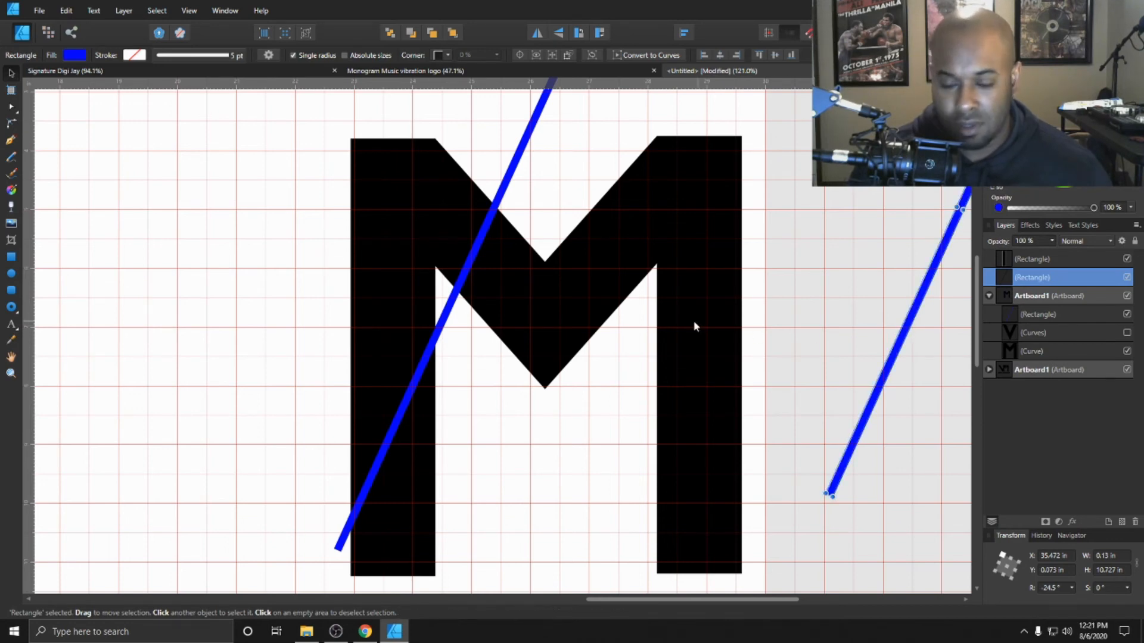
click(1124, 334)
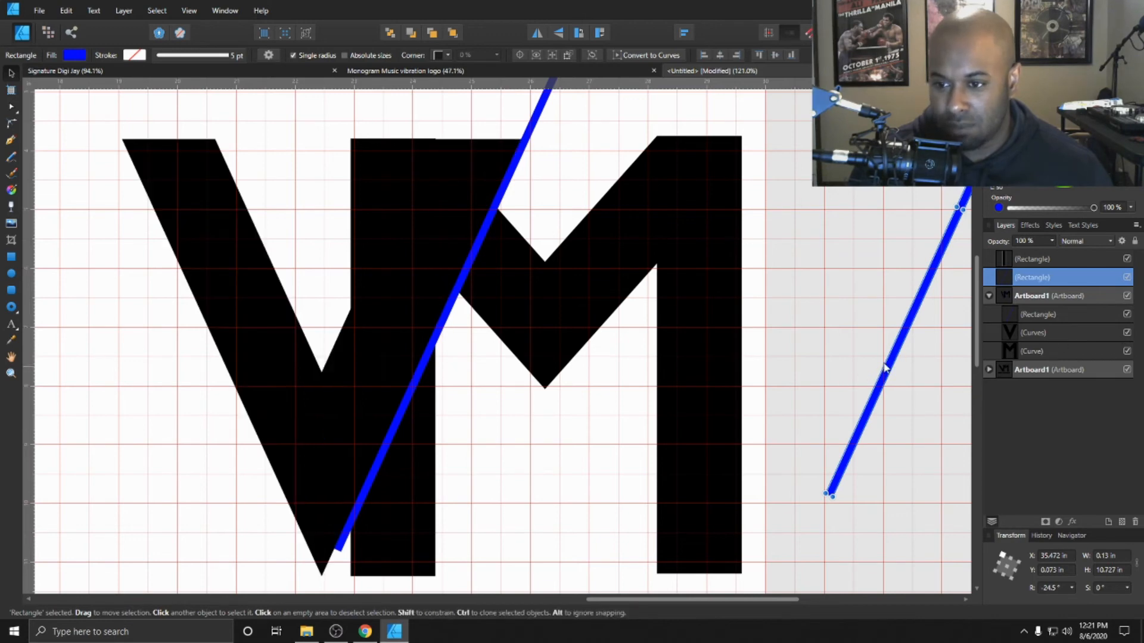
Place the spare blue bar along the inner edge of the V's right stroke at about X 10.86 in, Y -2.2 in
drag(890, 357, 384, 227)
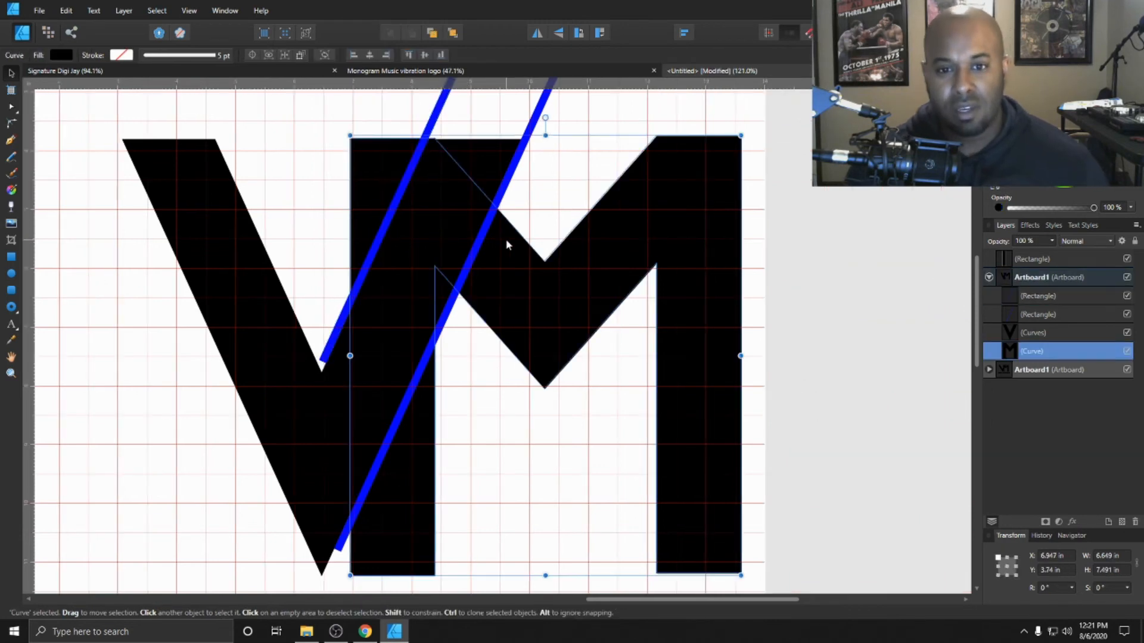
click(507, 244)
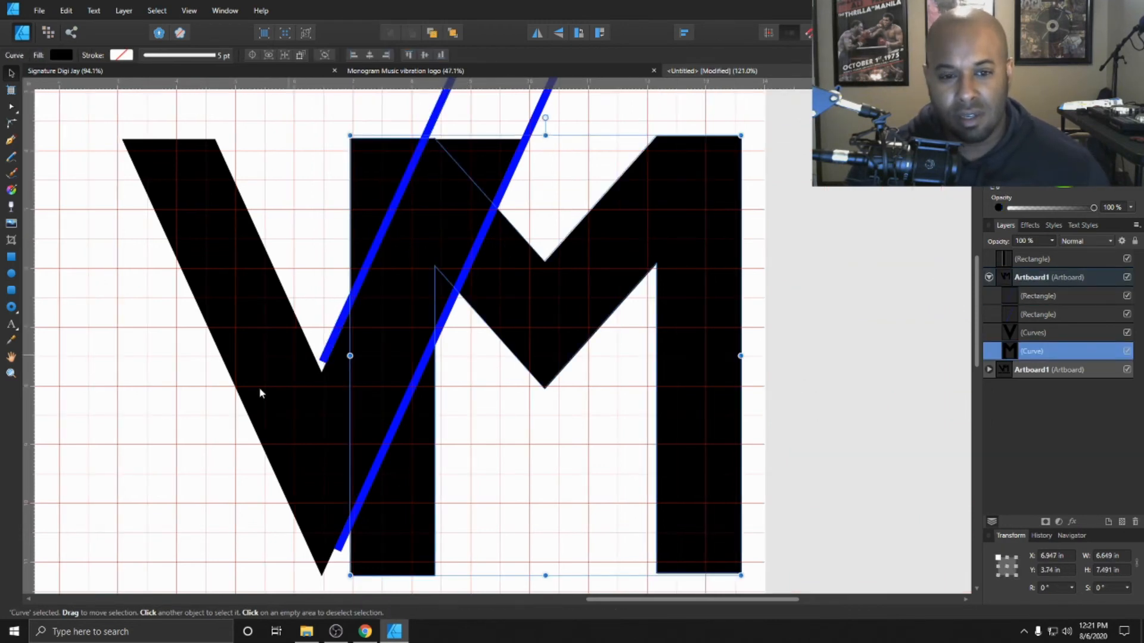
click(308, 408)
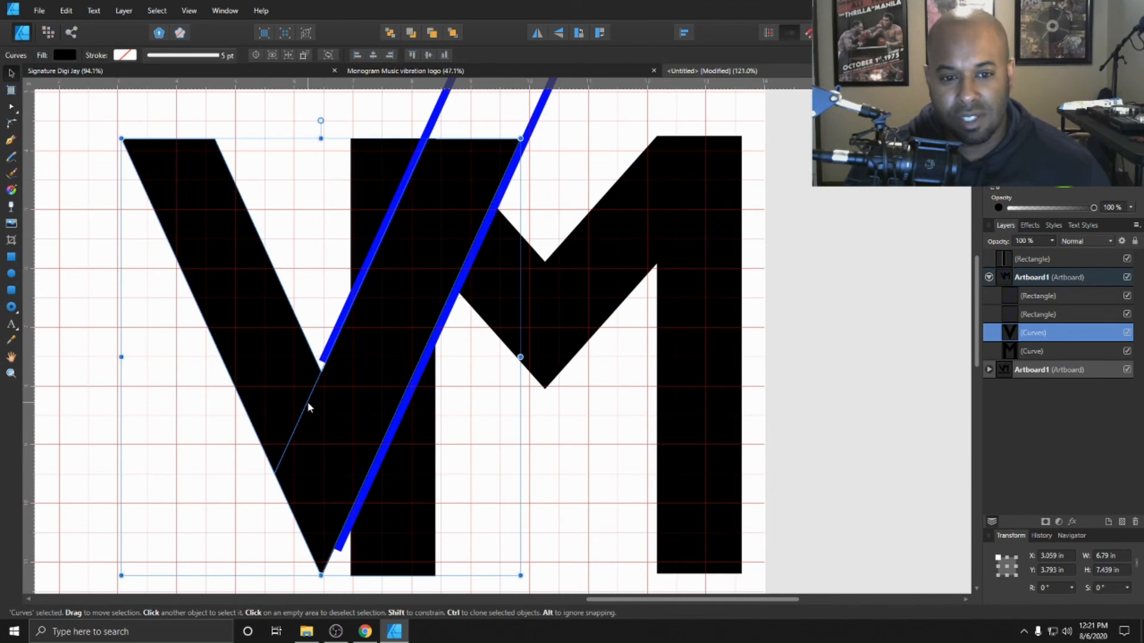
scroll(318, 375, up, 6)
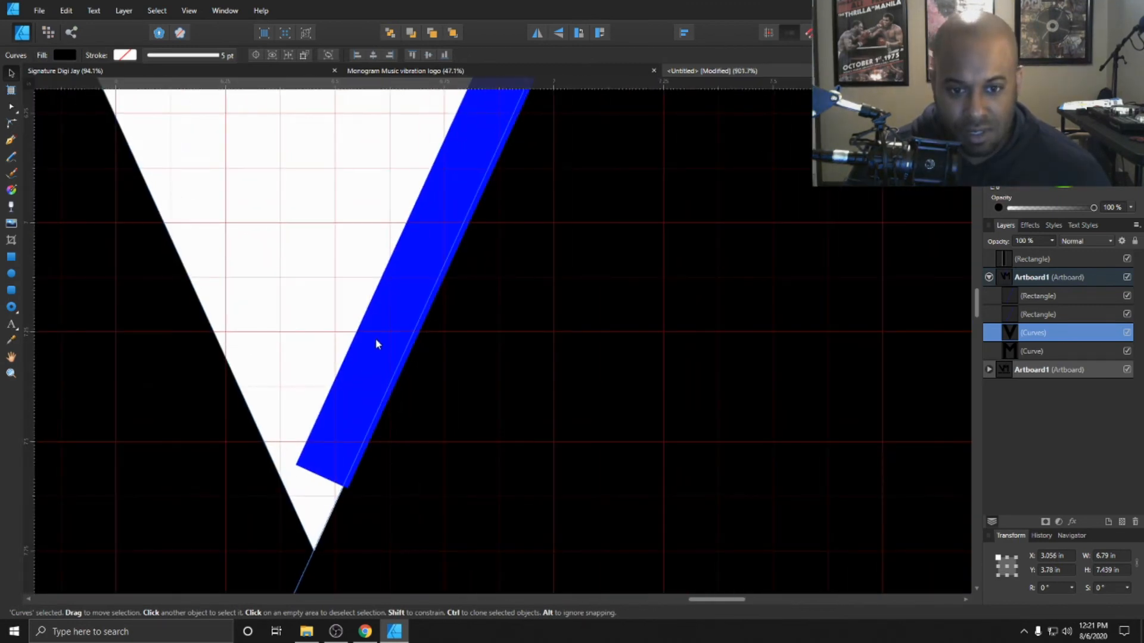
mouse_move(379, 332)
mouse_down()
mouse_move(373, 323)
mouse_move(378, 335)
mouse_up()
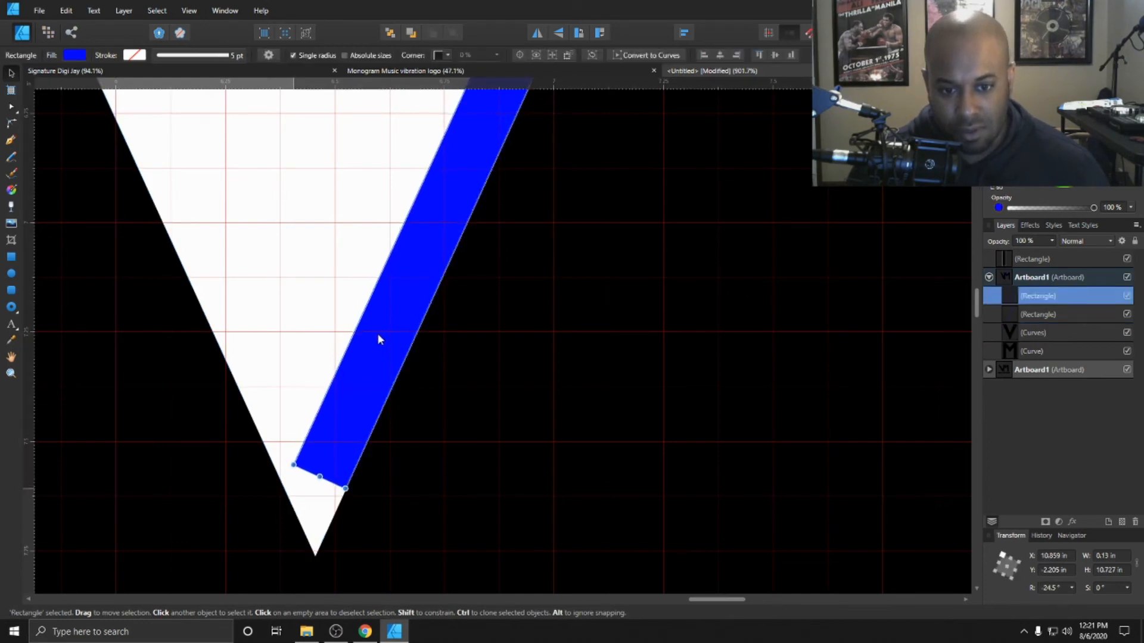
scroll(377, 333, down, 10)
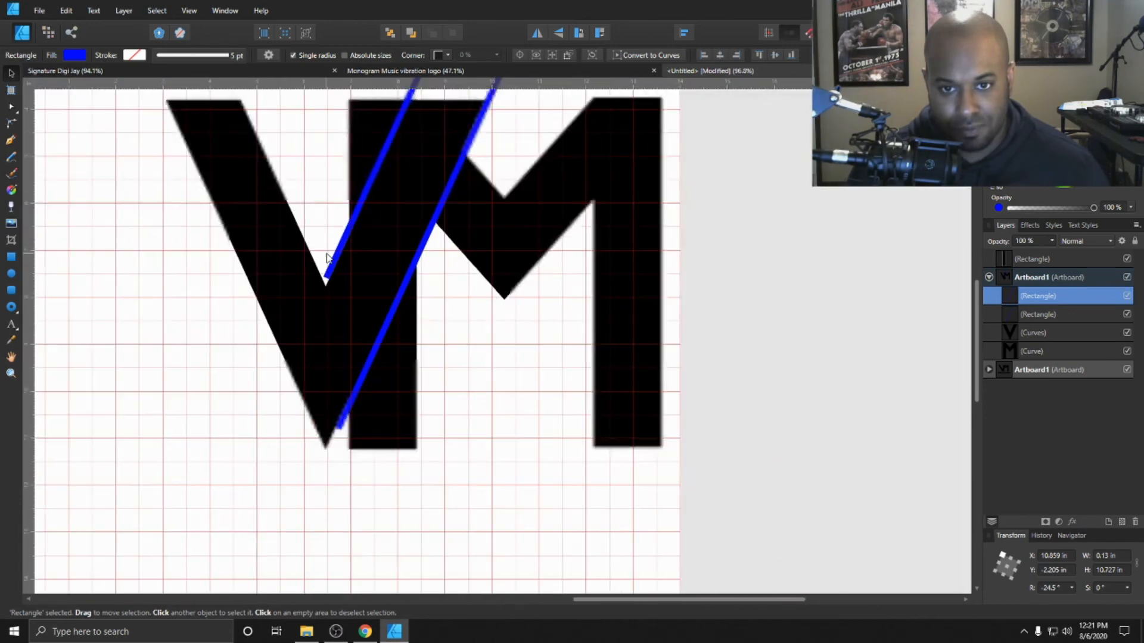
scroll(415, 234, up, 3)
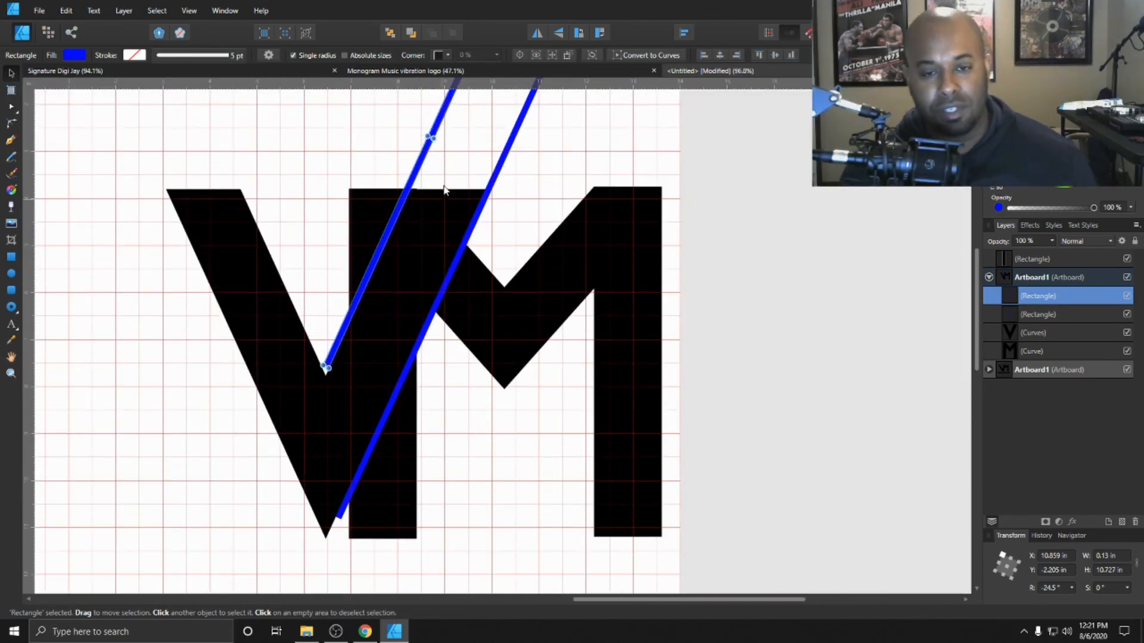
Hide the V and subtract the upper blue bar from the M to cut a diagonal gap through its top corner
click(1126, 351)
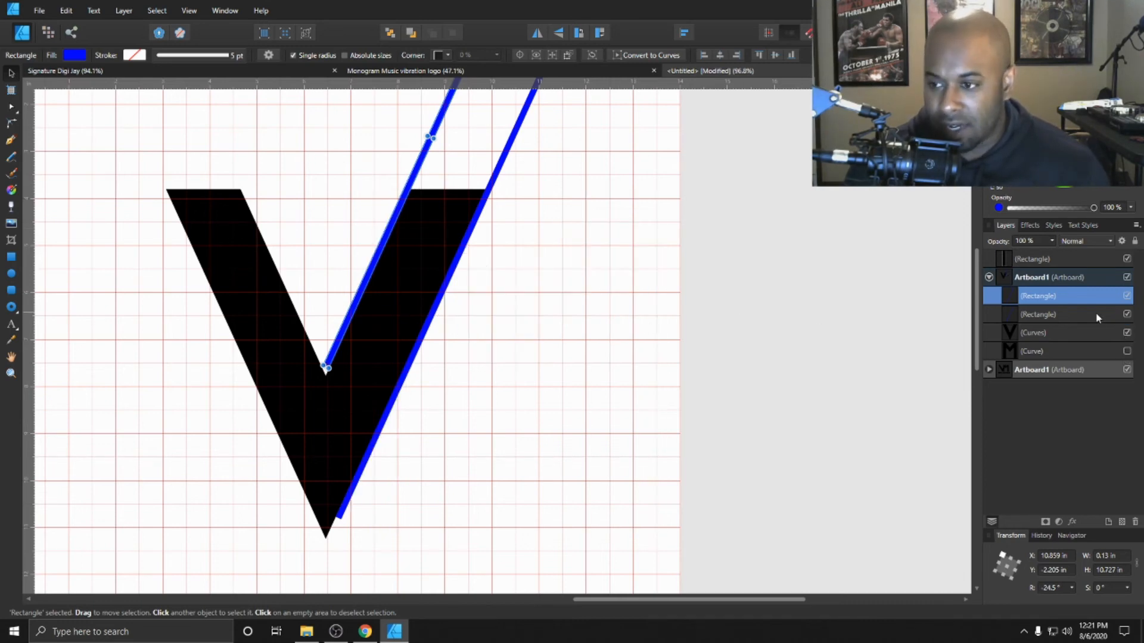
click(1126, 351)
click(1126, 333)
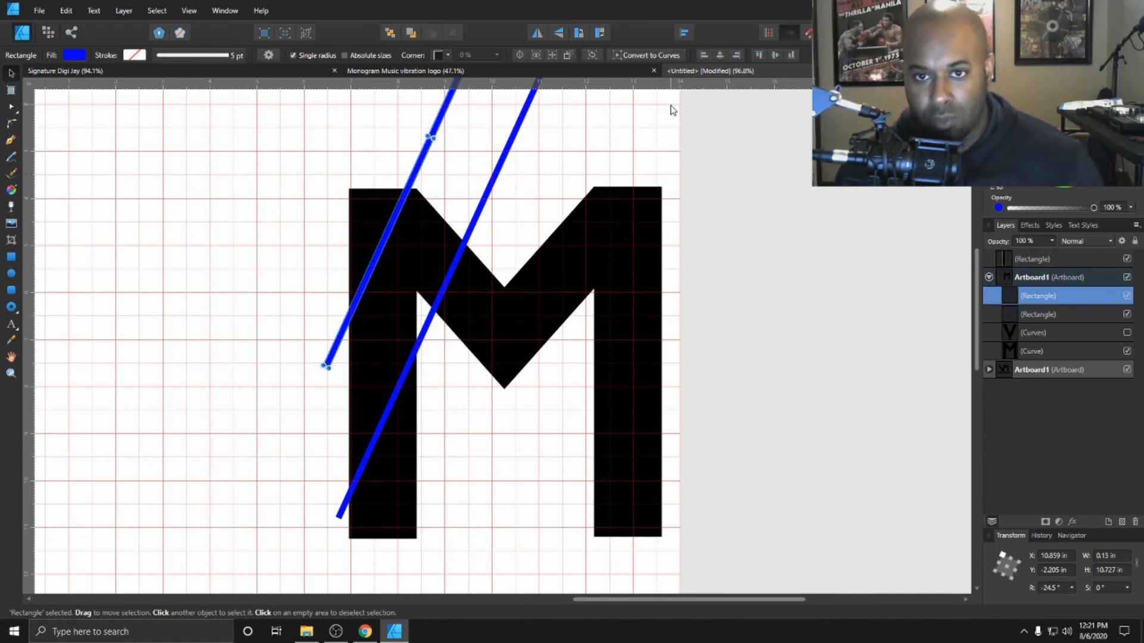
shift+click(475, 299)
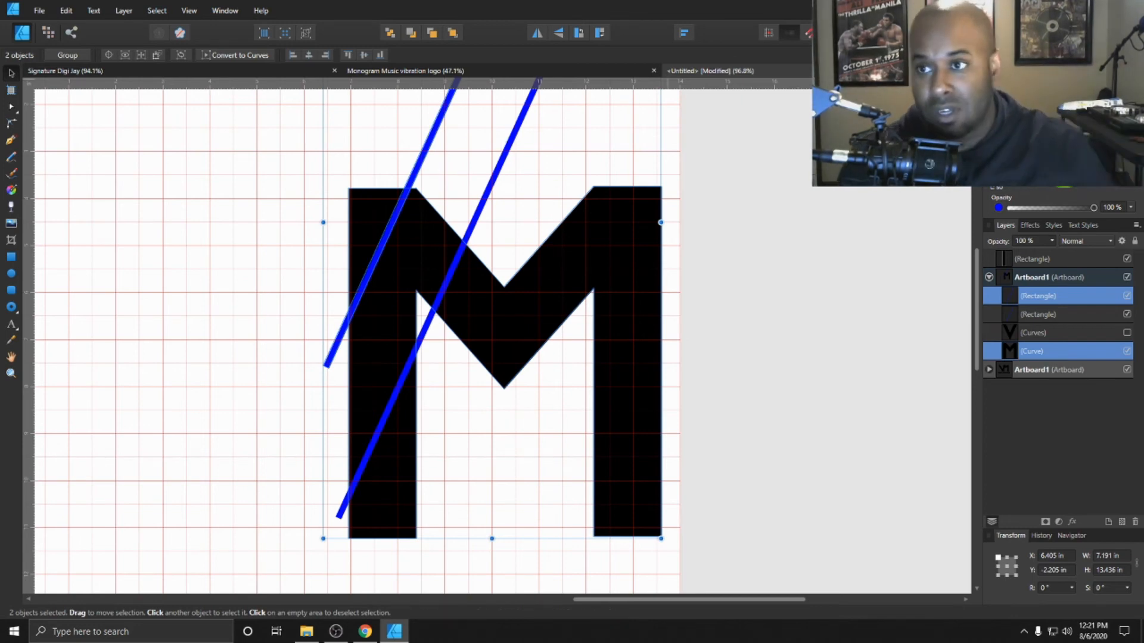
click(411, 32)
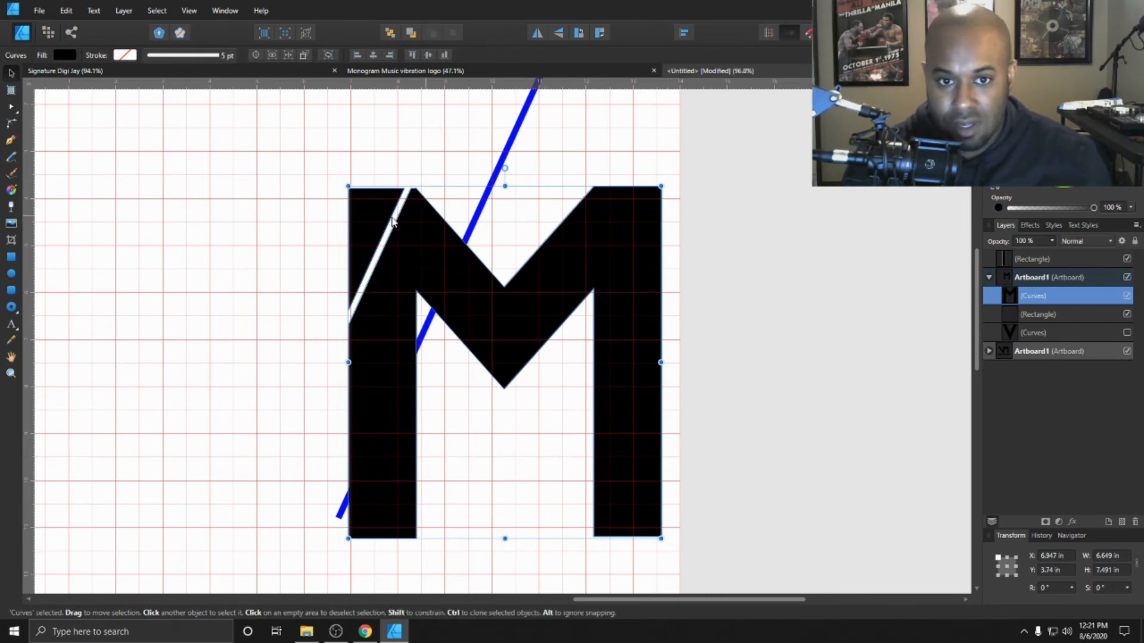
click(421, 146)
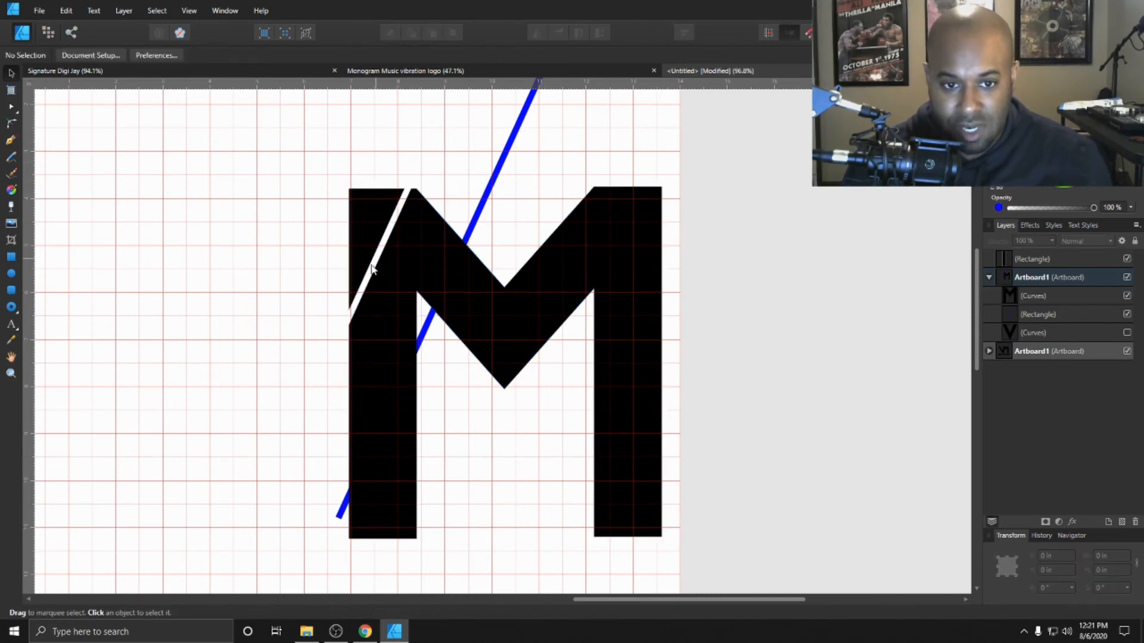
Try to subtract the remaining blue bar from the M while the bar is stacked beneath it, and undo the operation
click(483, 204)
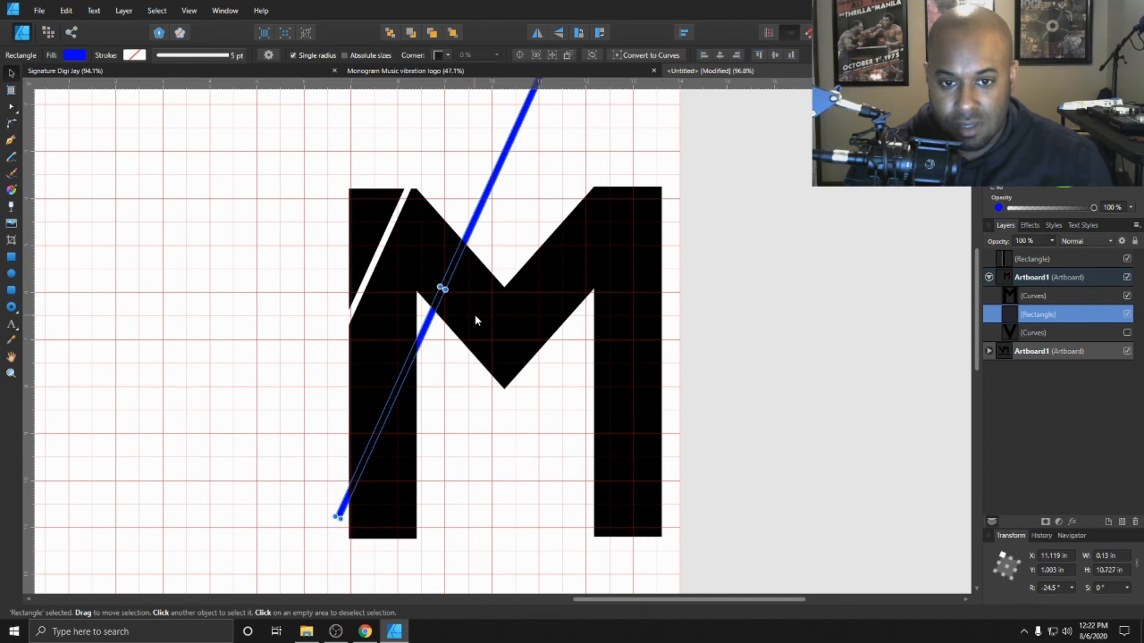
click(599, 229)
shift+click(509, 152)
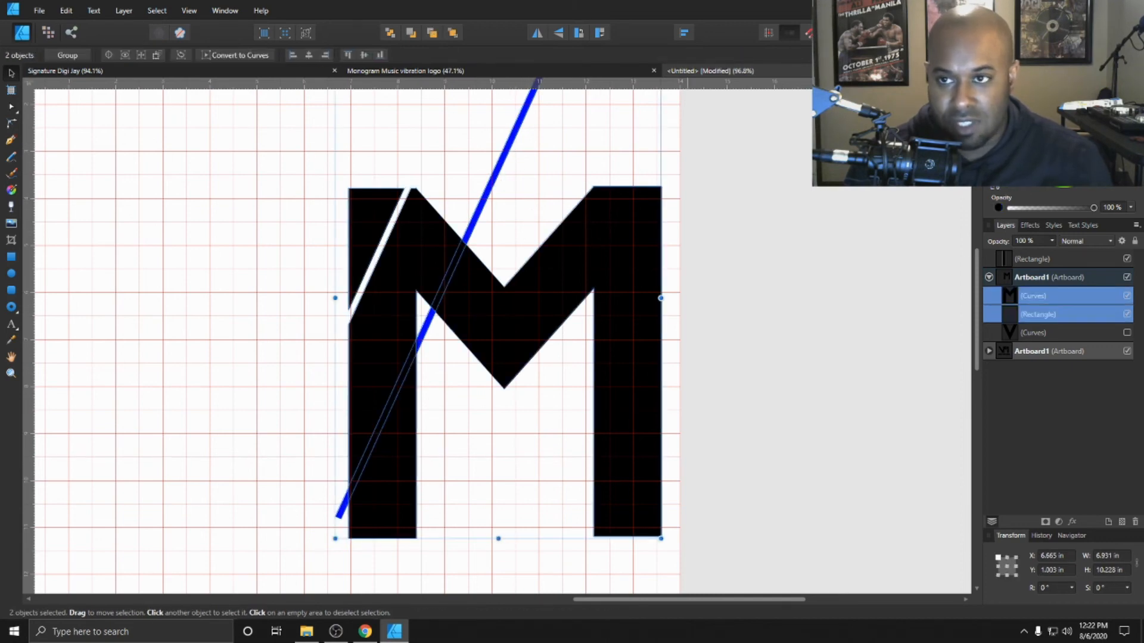
click(922, 32)
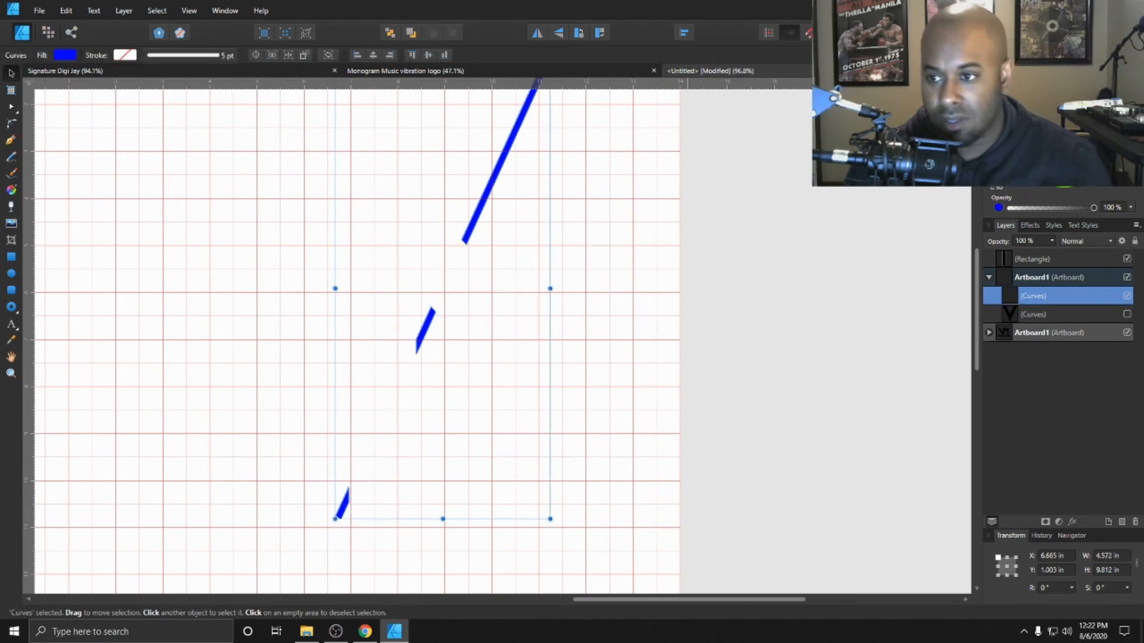
key(ctrl+z)
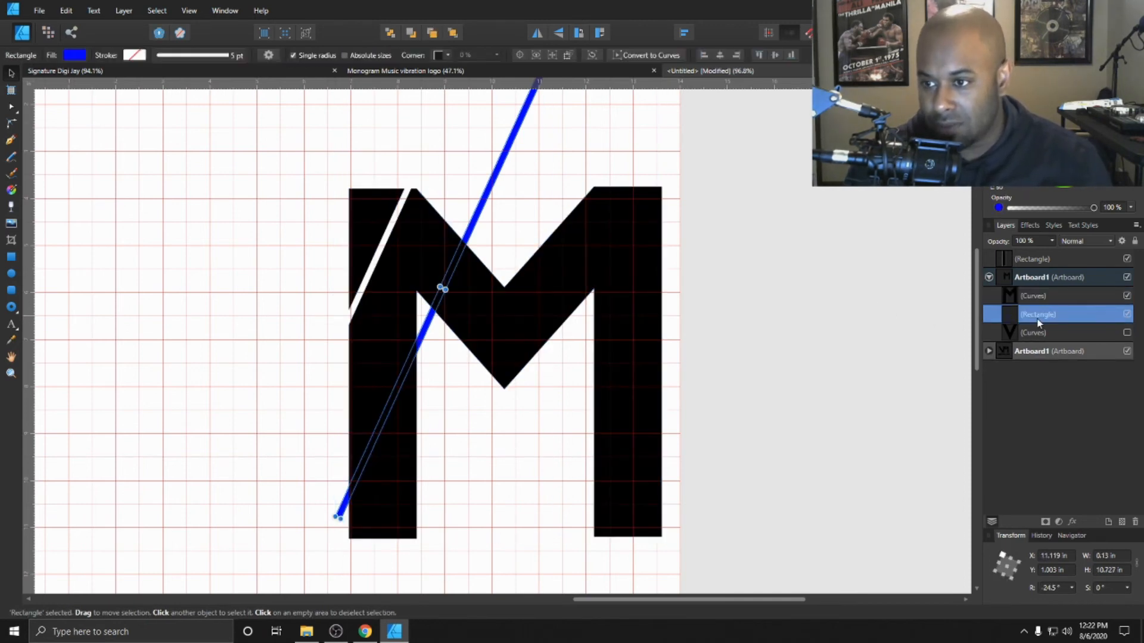
Move the remaining blue bar above the M in the layer order and subtract it from the M
click(1027, 319)
drag(1027, 317, 990, 296)
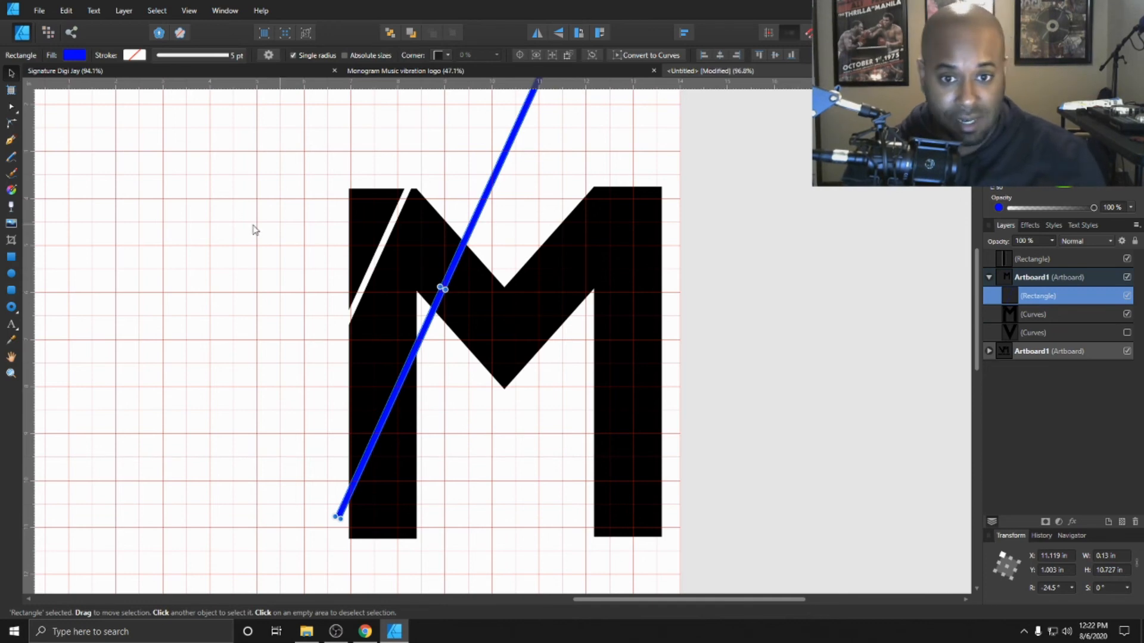
shift+click(486, 308)
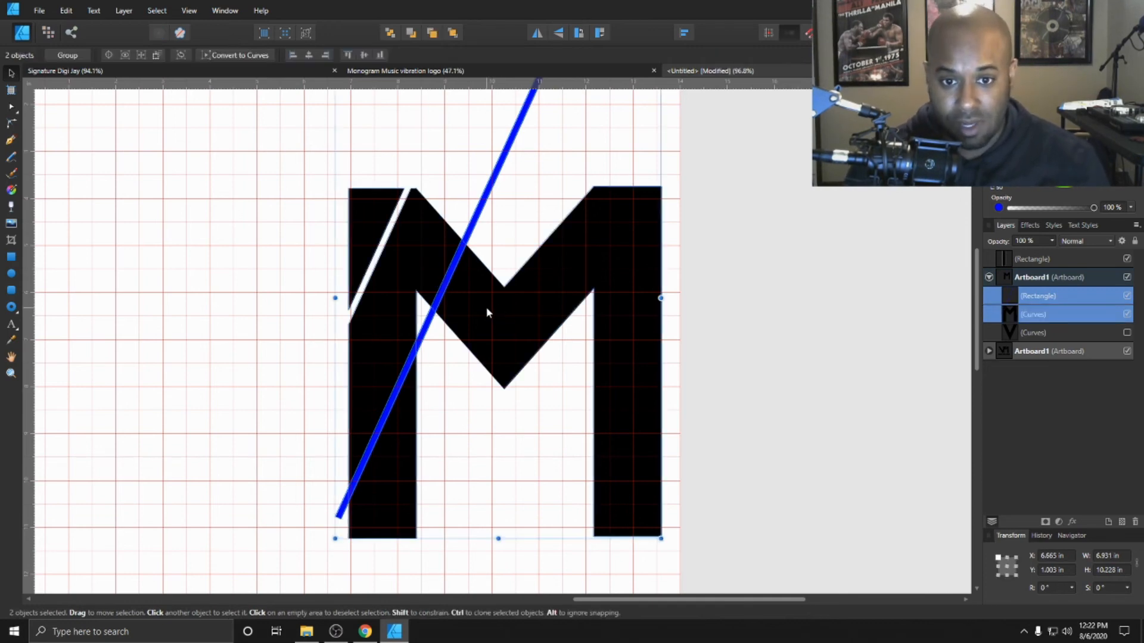
click(482, 212)
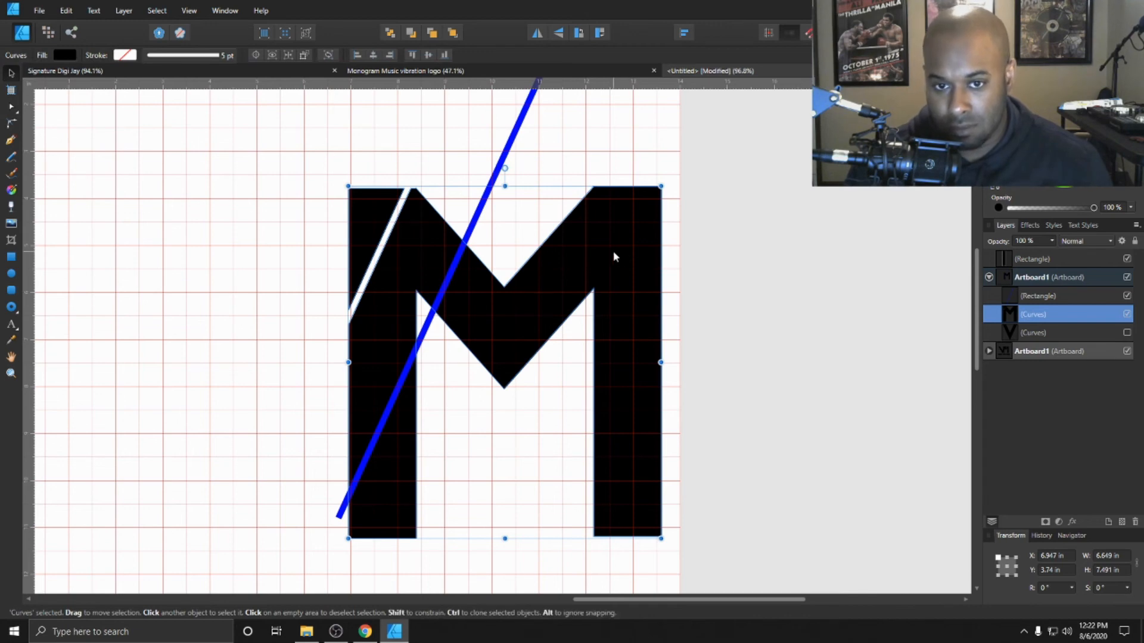
click(618, 147)
click(631, 243)
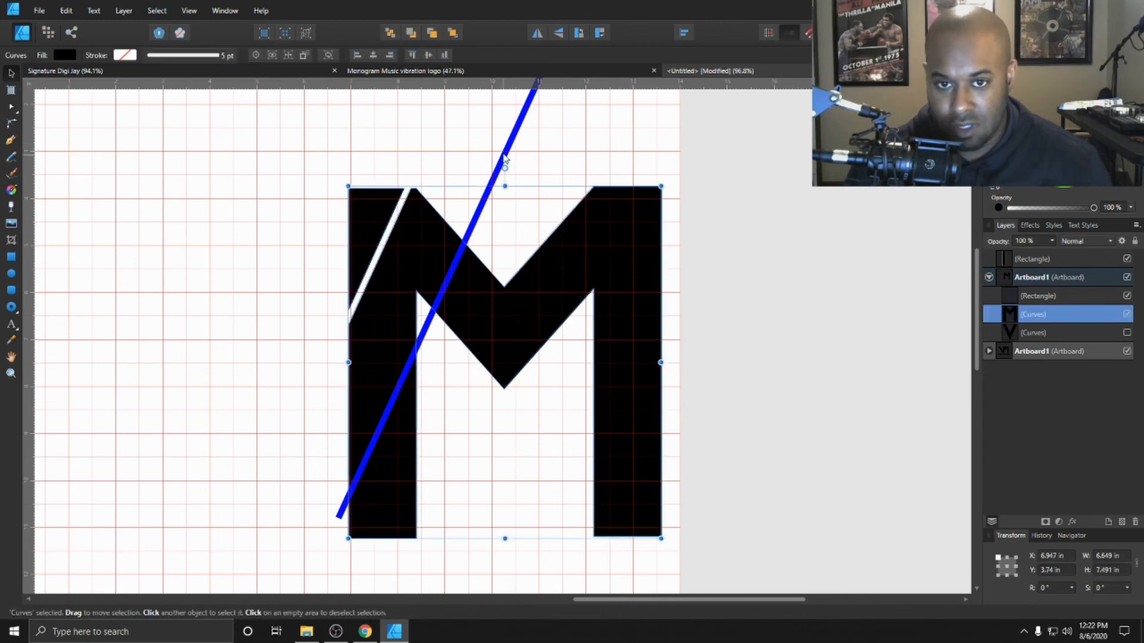
shift+click(504, 158)
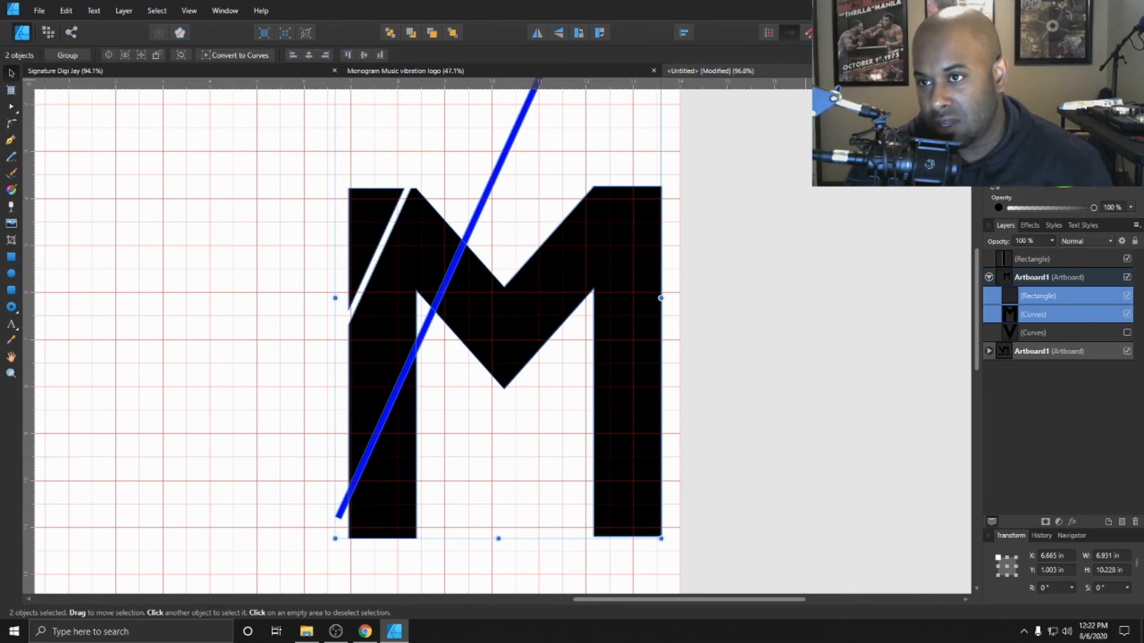
click(927, 32)
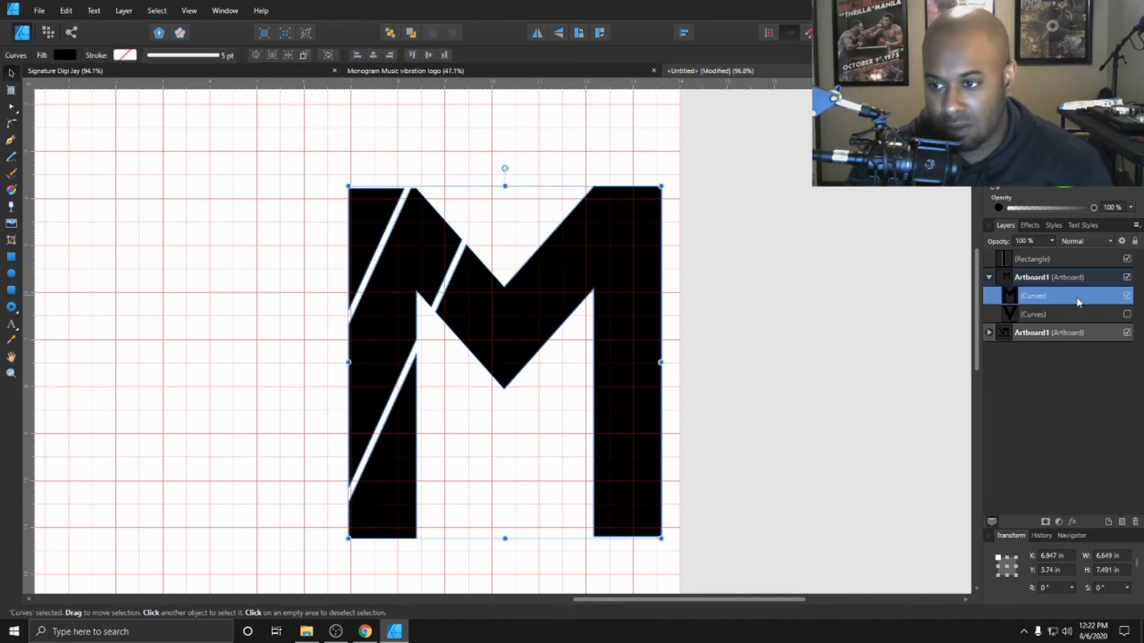
Show the V again and compare the monogram's separation gaps with the reference logo on the neighbouring artboard
click(1126, 314)
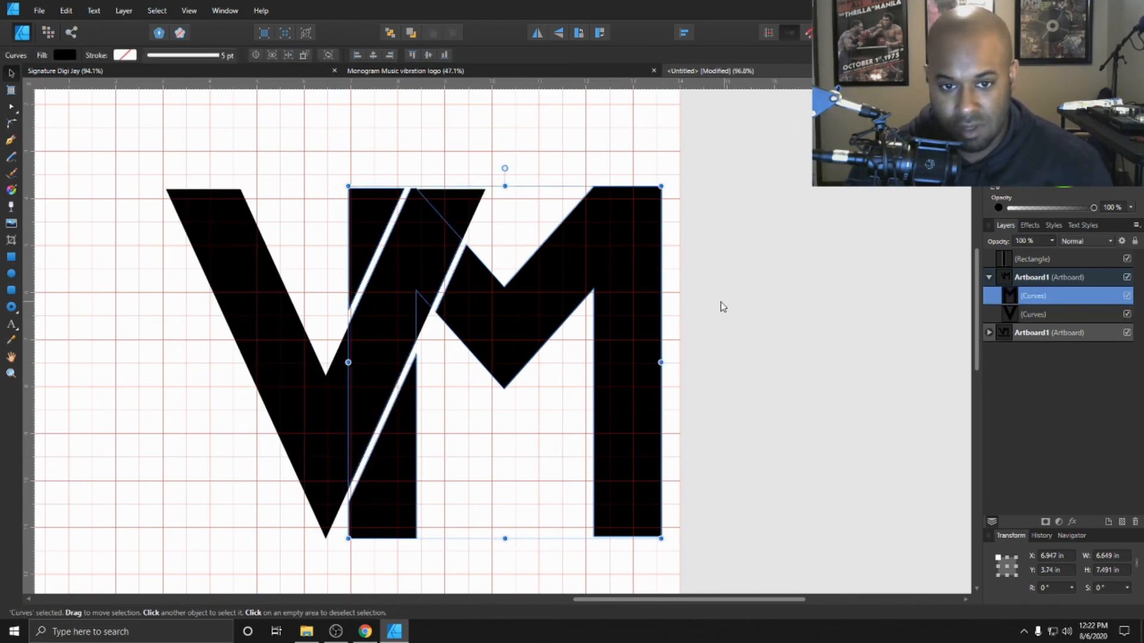
click(590, 173)
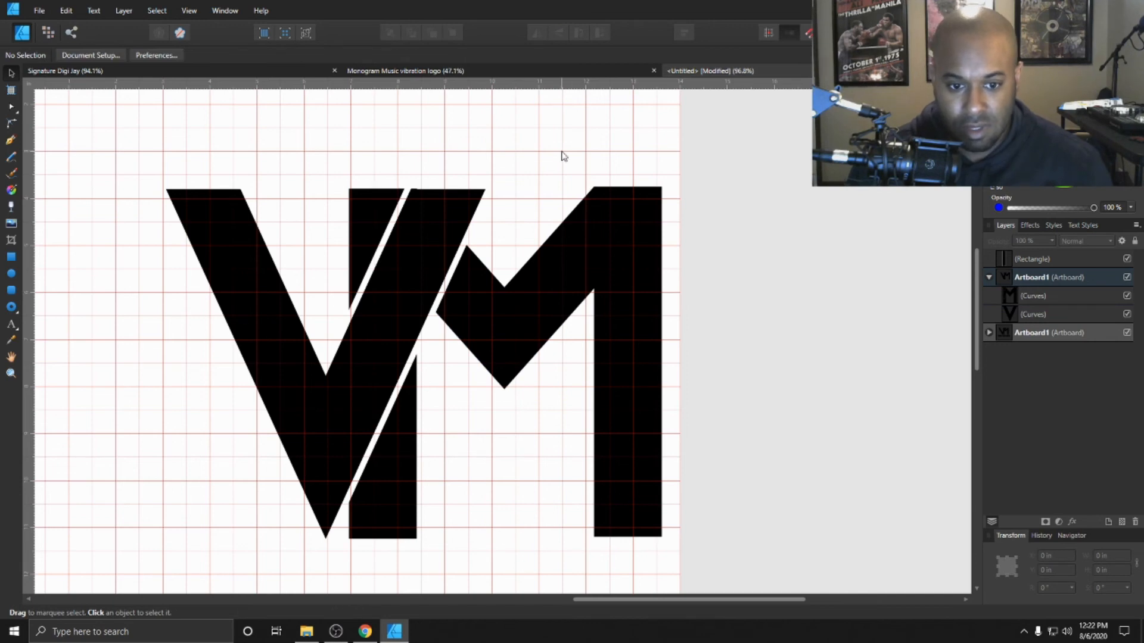
scroll(563, 156, down, 5)
scroll(563, 156, up, 2)
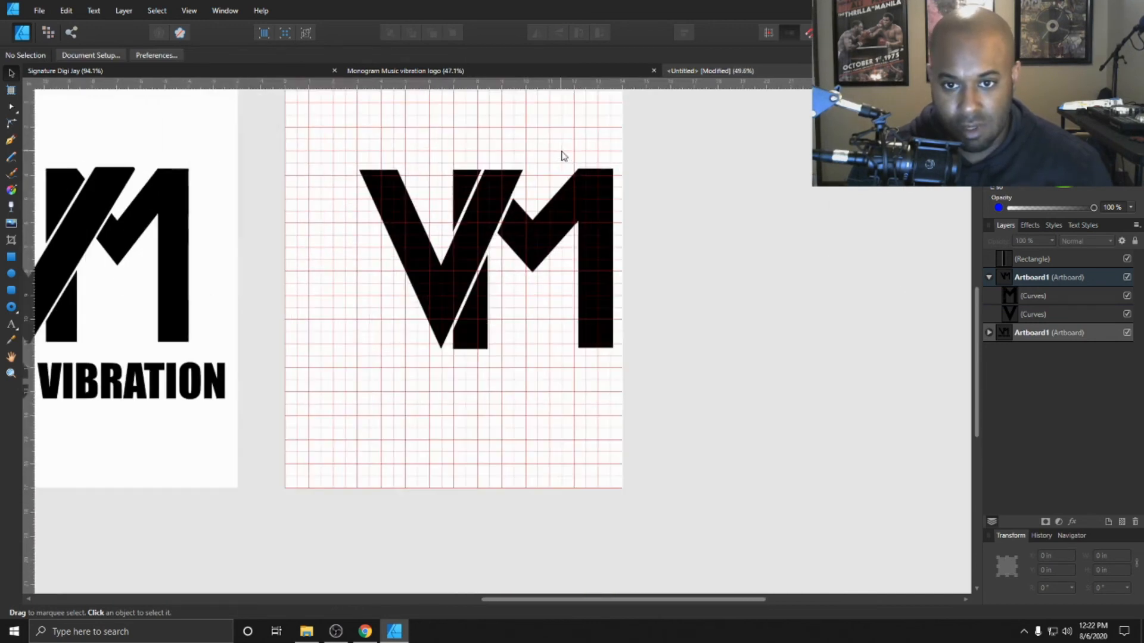
scroll(557, 157, up, 4)
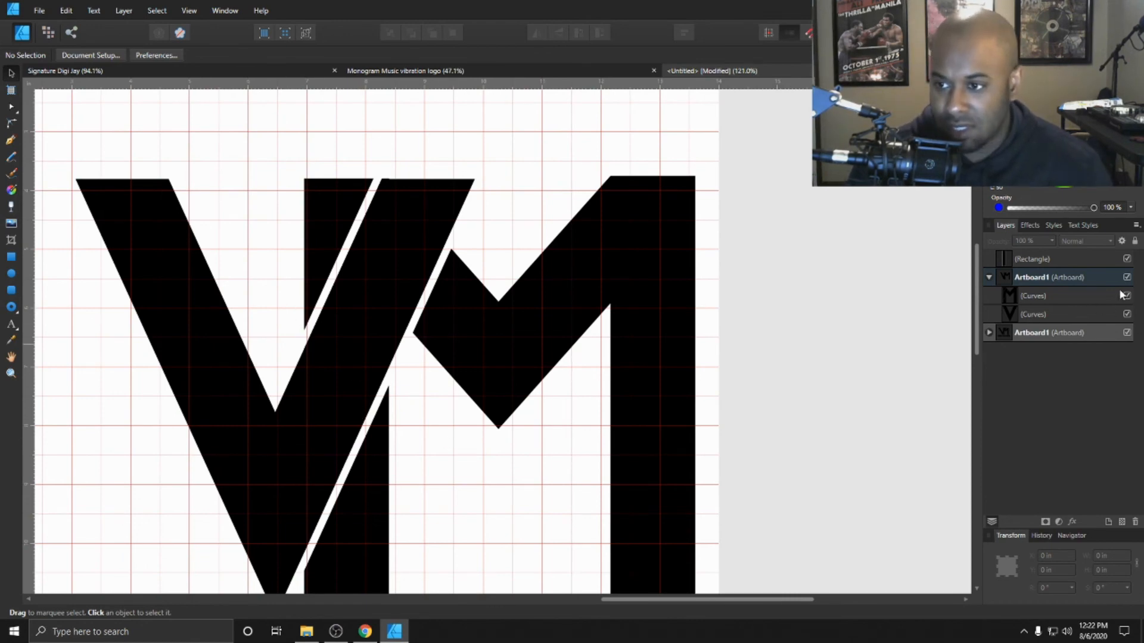
Hide the V and delete every node of the M fragment that lies behind it between the diagonal gaps
click(1126, 314)
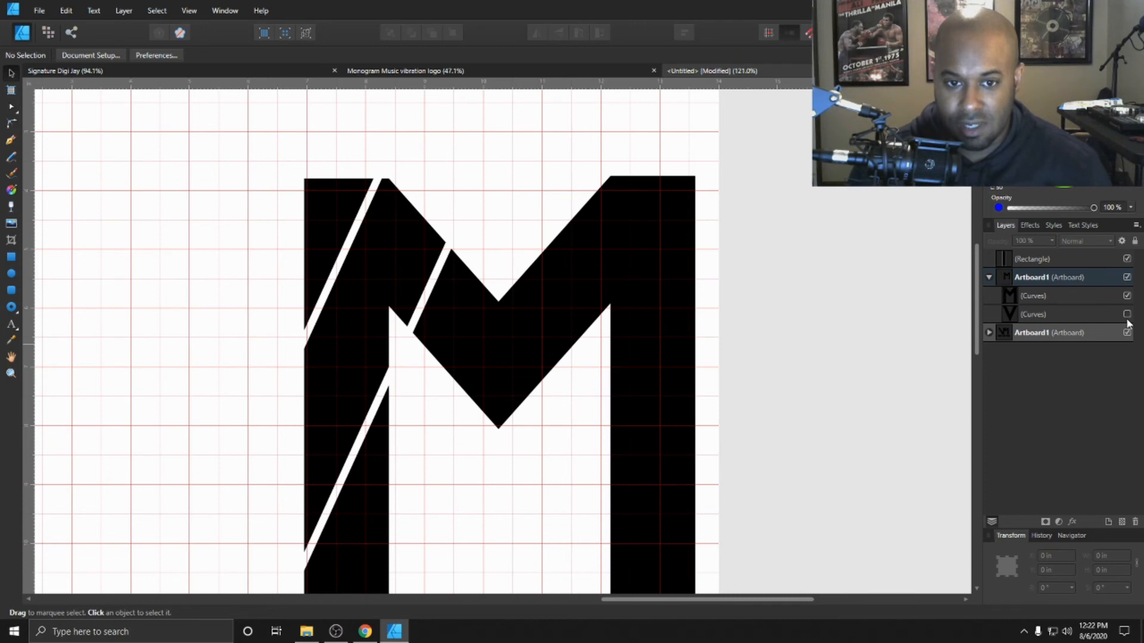
click(427, 235)
key(a)
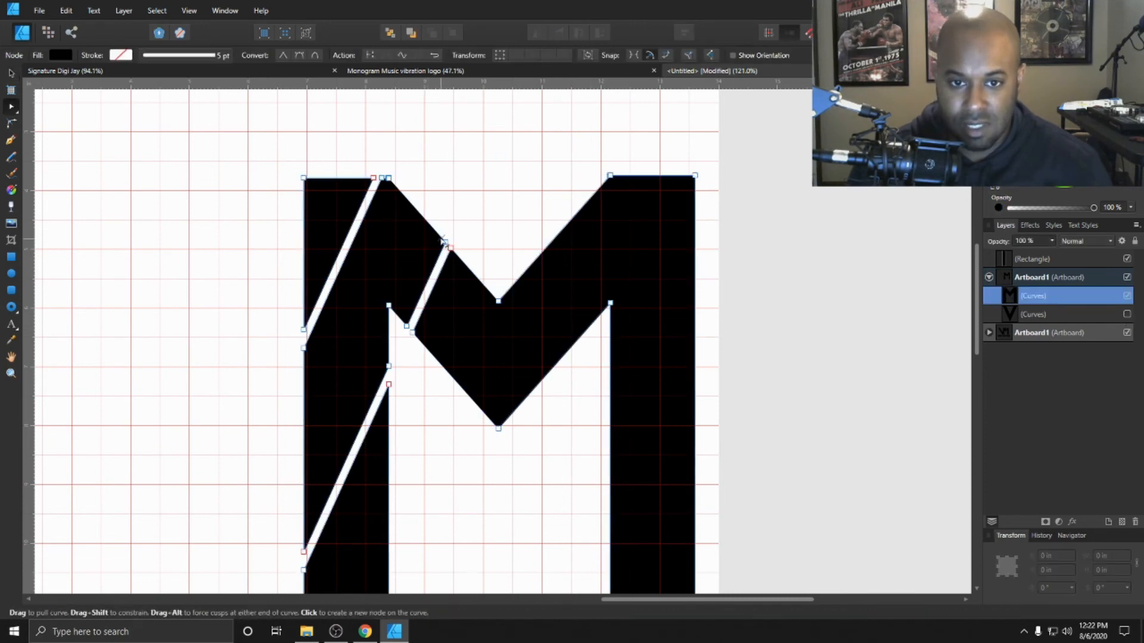
click(444, 243)
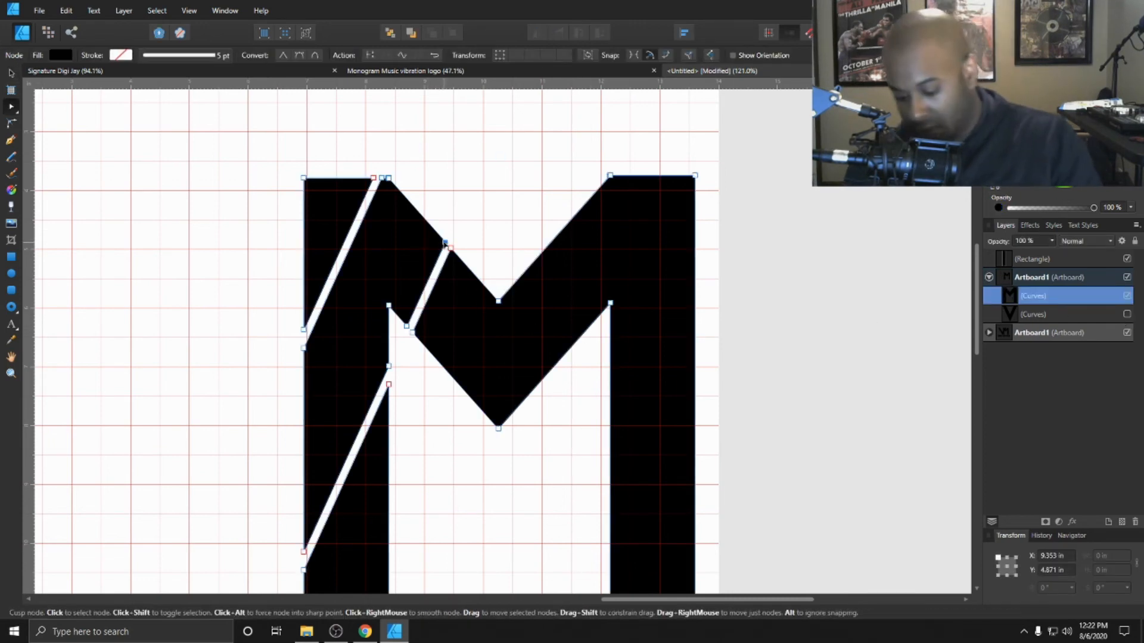
key(Delete)
click(408, 327)
key(Delete)
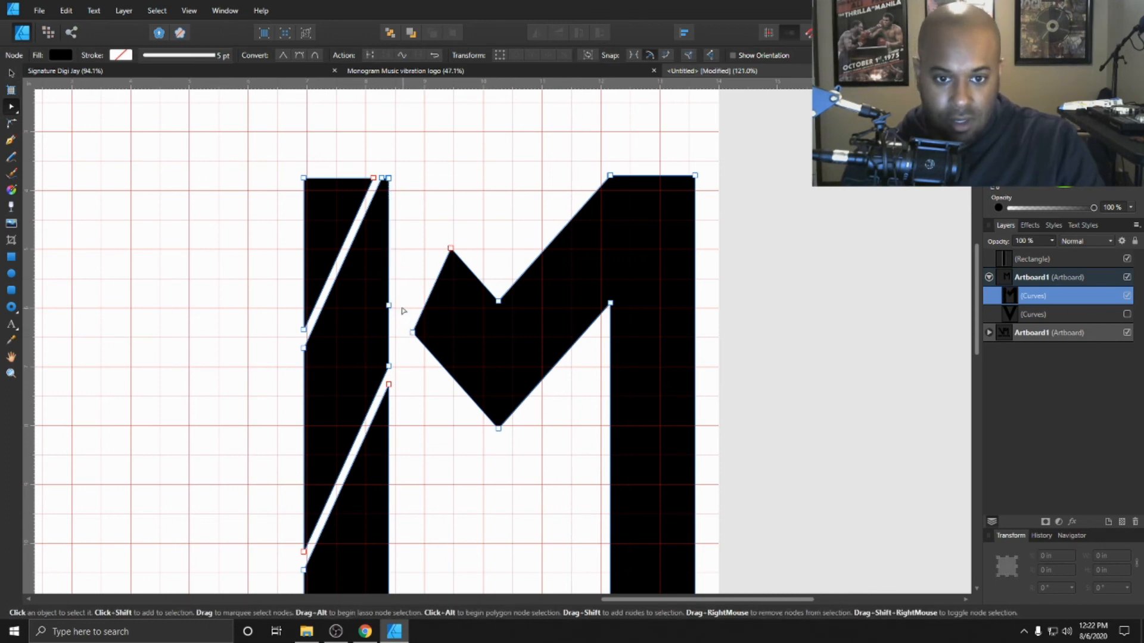
click(388, 305)
key(Delete)
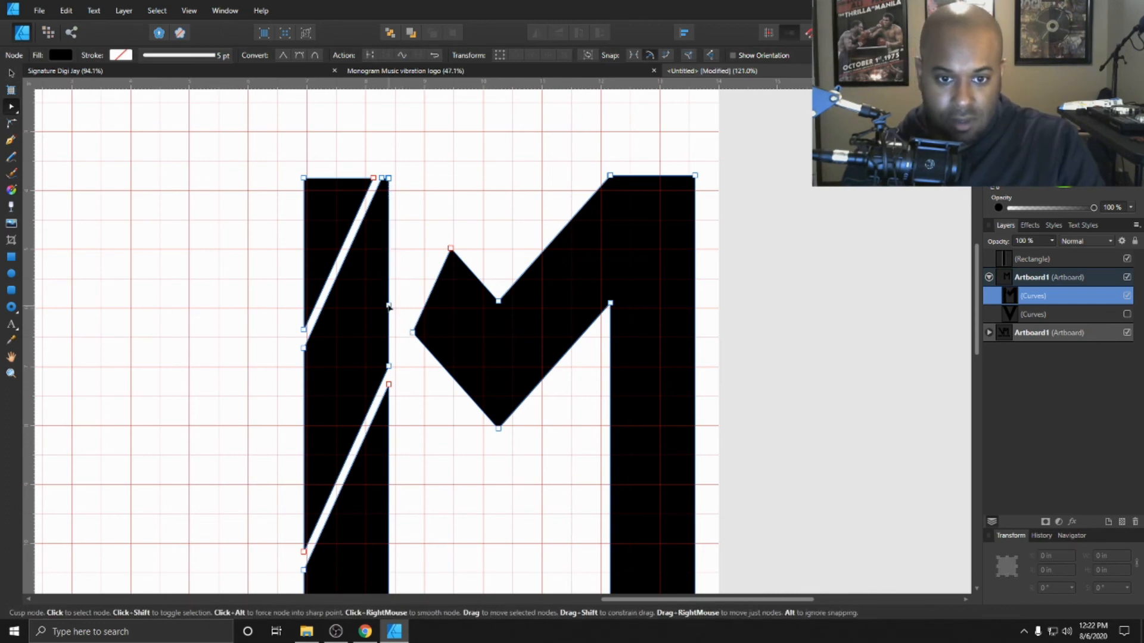
click(389, 366)
key(Delete)
click(382, 178)
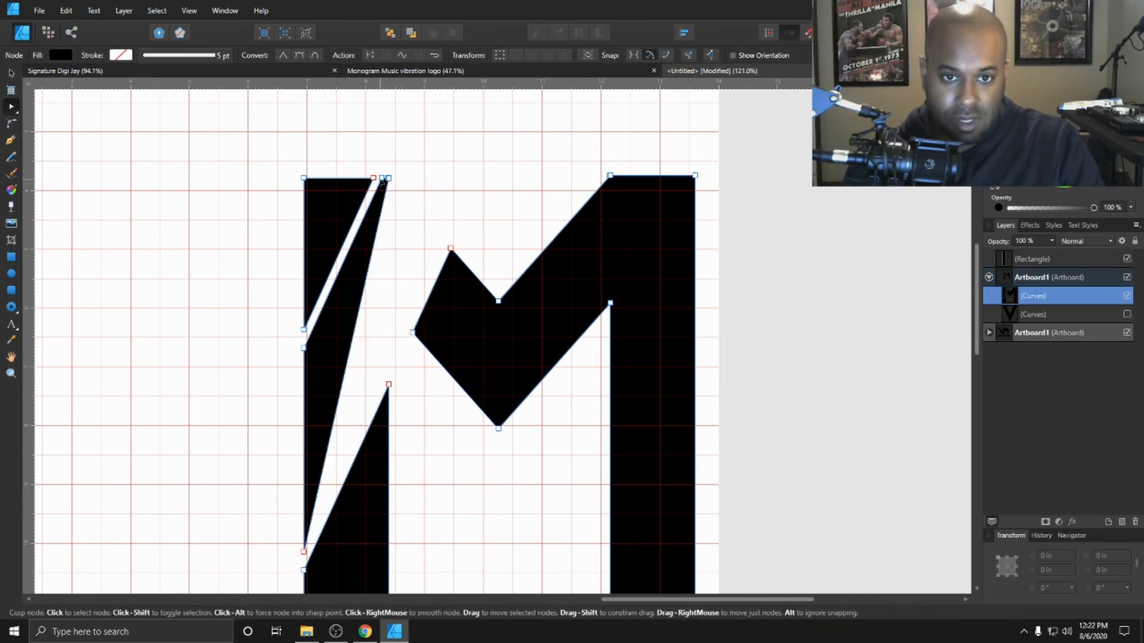
key(Delete)
click(389, 179)
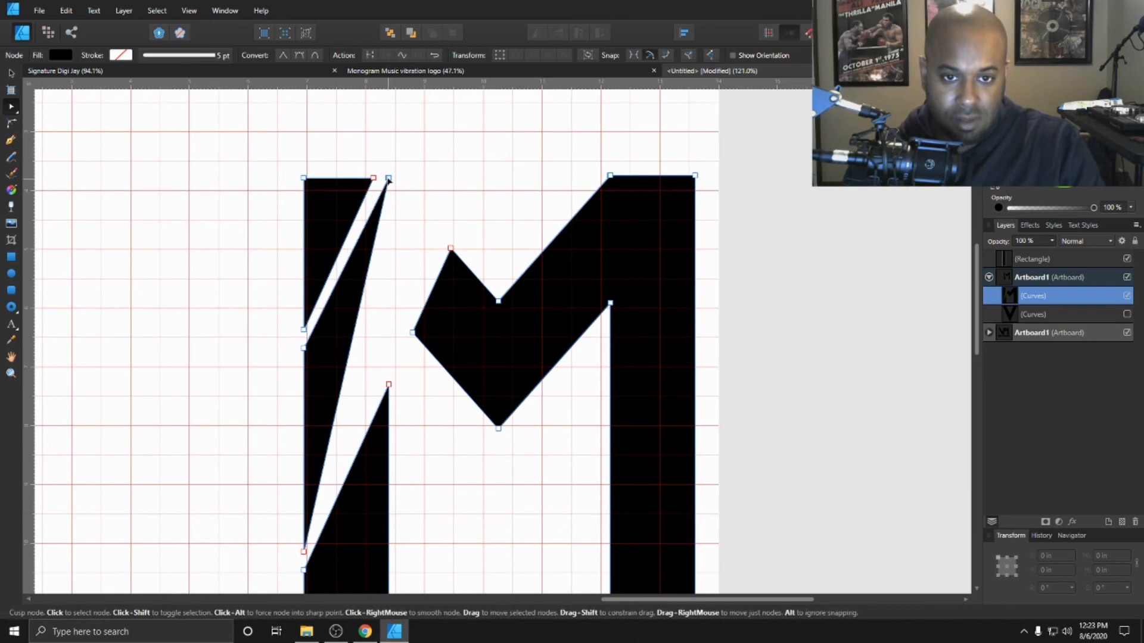
key(Delete)
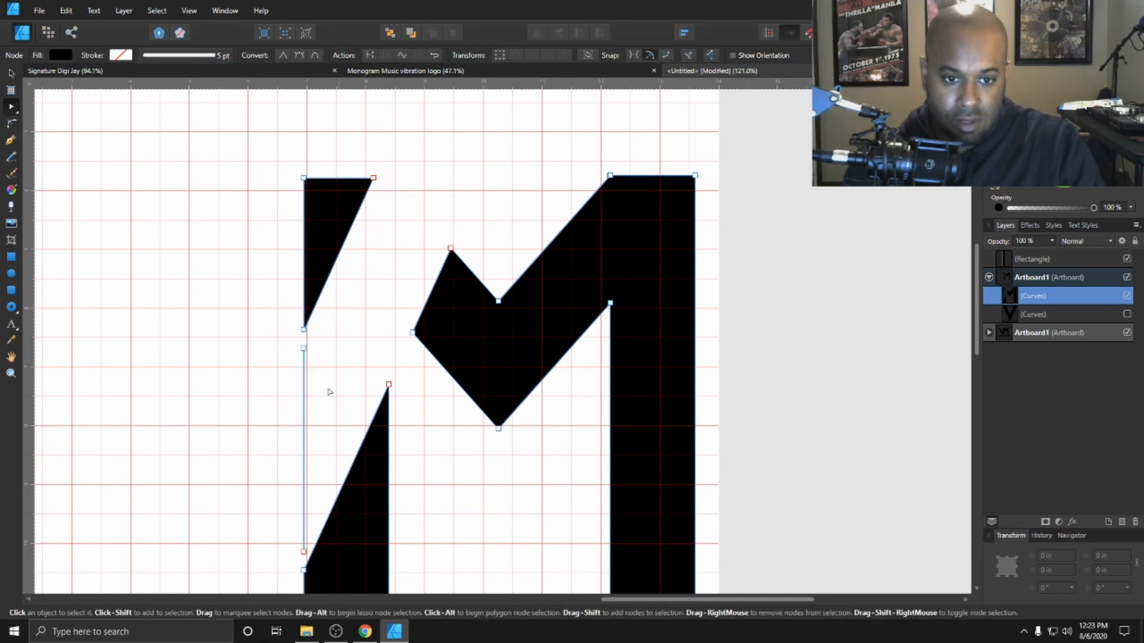
click(304, 349)
key(Delete)
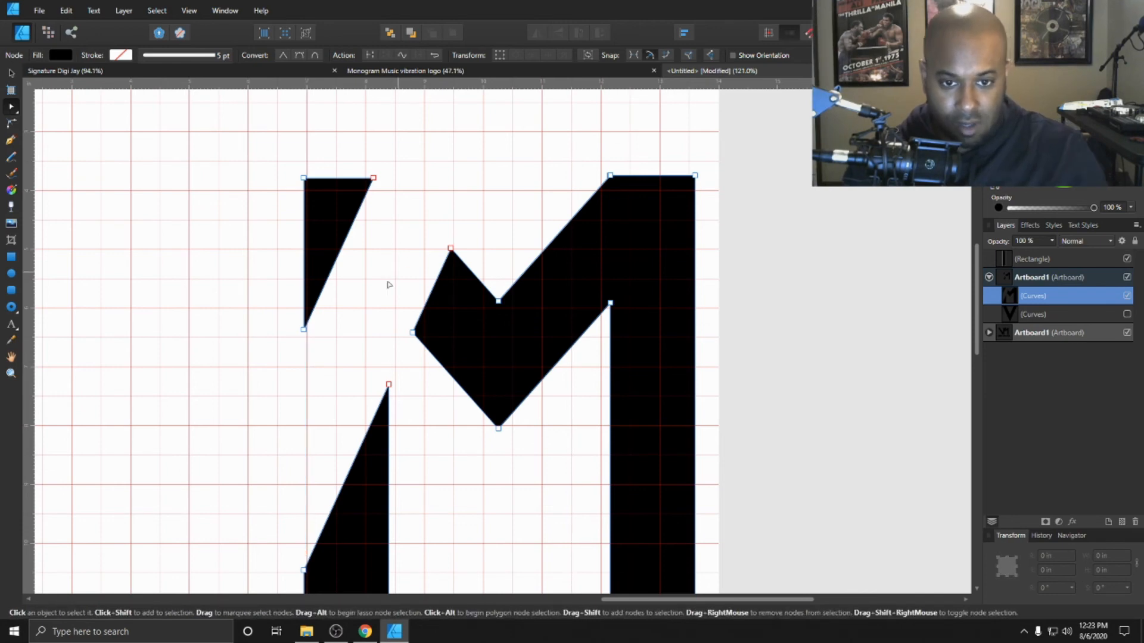
Show the V again and compare the cleaned-up monogram with the reference logo on the neighbouring artboard
scroll(374, 314, down, 4)
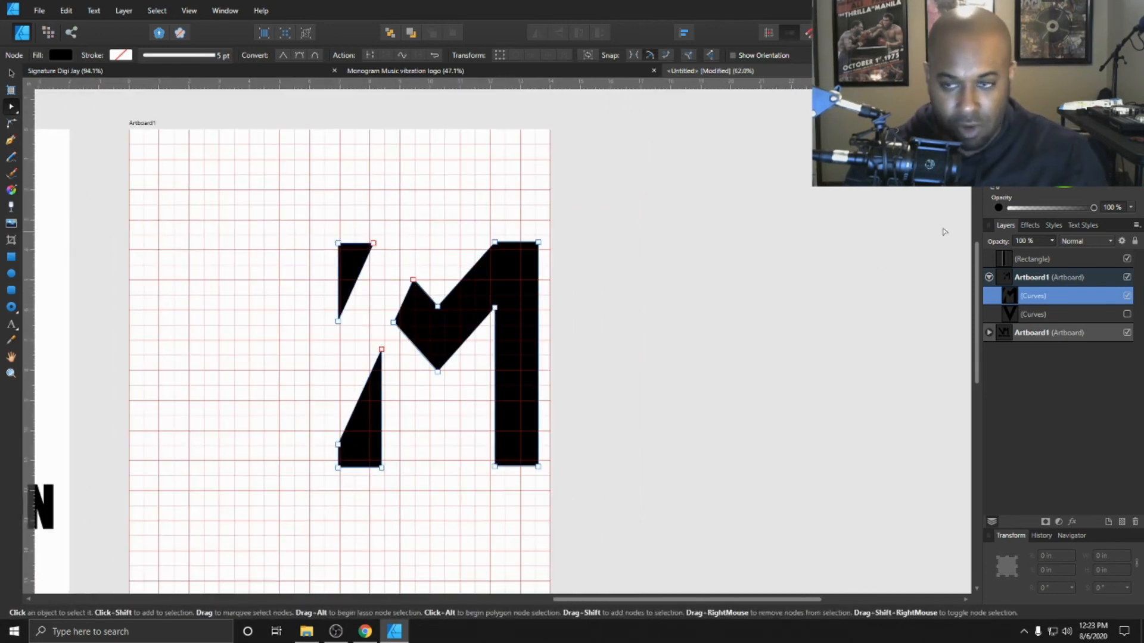
click(1127, 314)
click(426, 180)
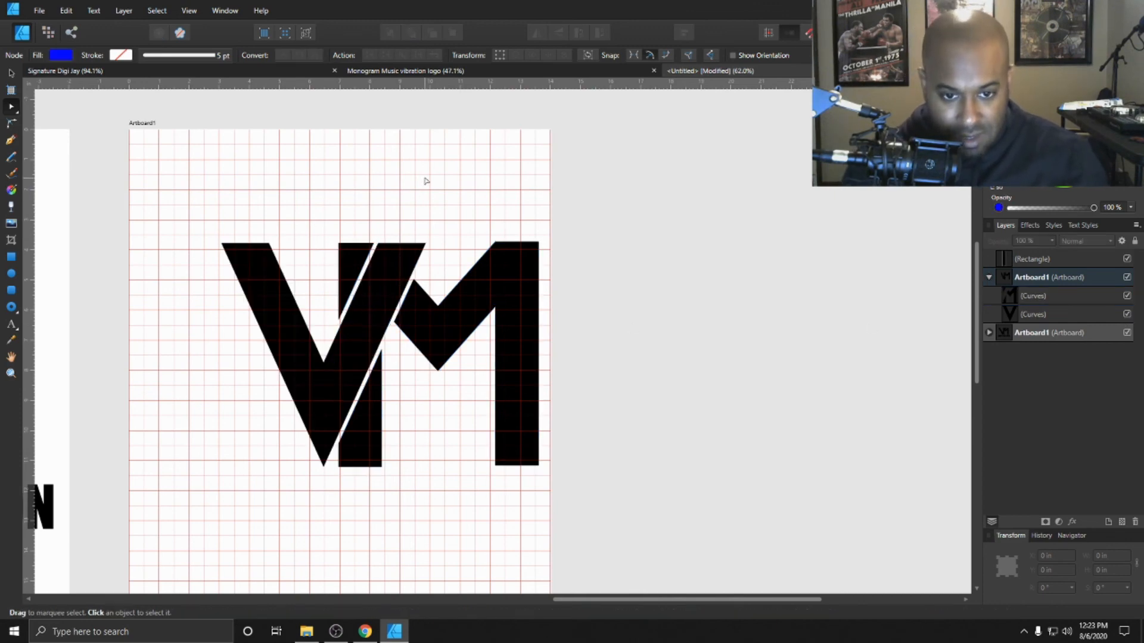
scroll(372, 187, down, 3)
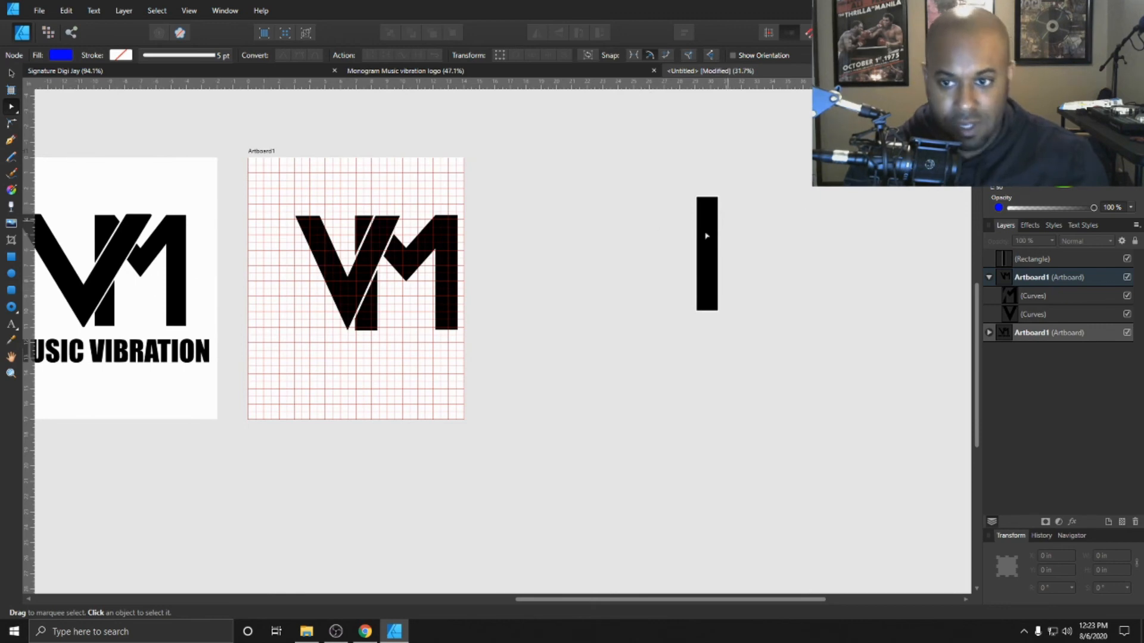
drag(530, 600, 473, 602)
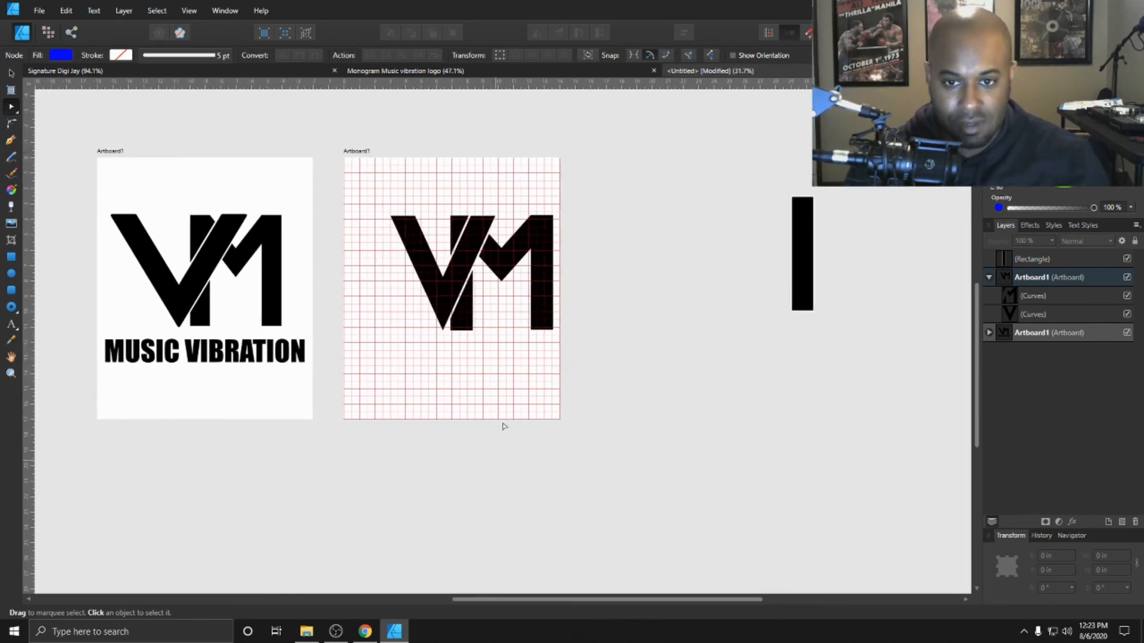
scroll(503, 413, up, 2)
scroll(500, 408, up, 2)
Group the V and M shapes and centre the group horizontally on the artboard
click(11, 73)
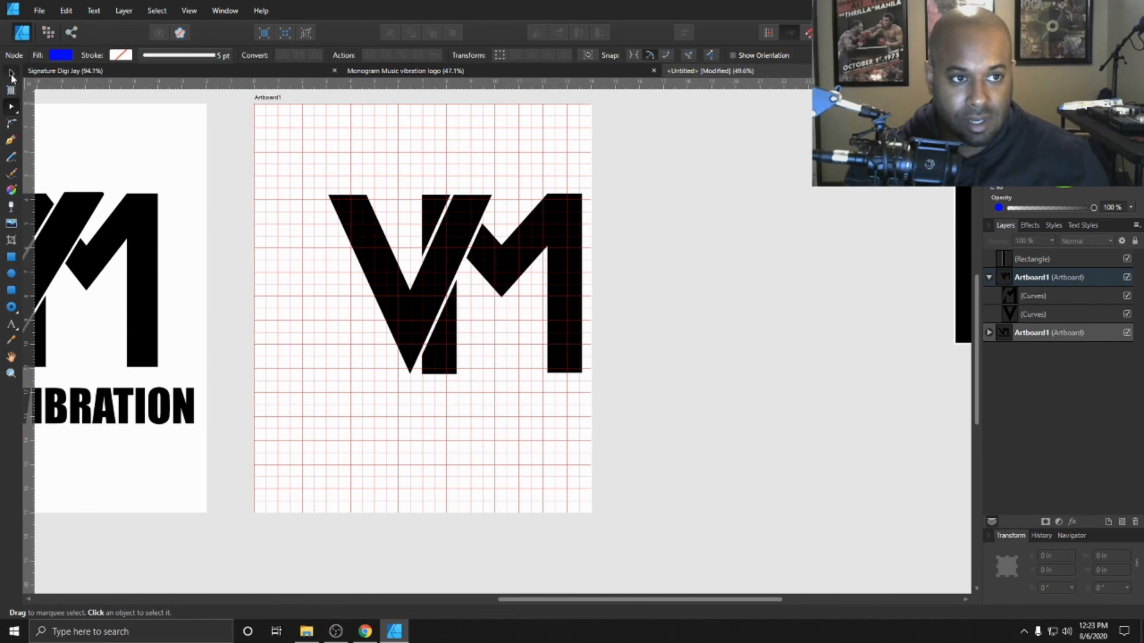
drag(300, 152, 735, 440)
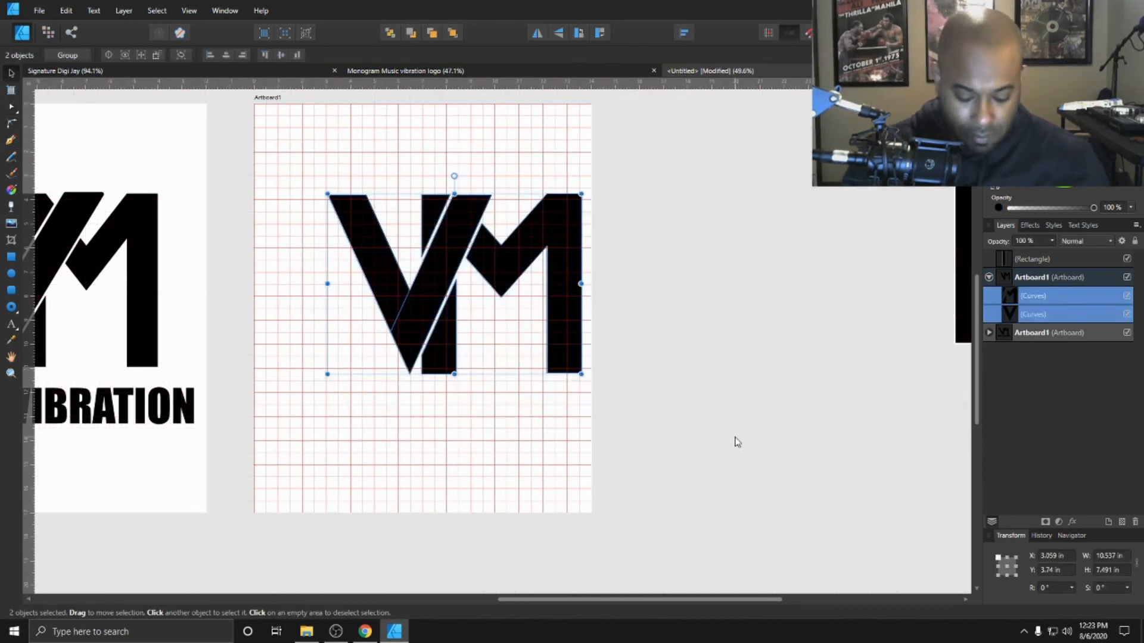
key(ctrl+g)
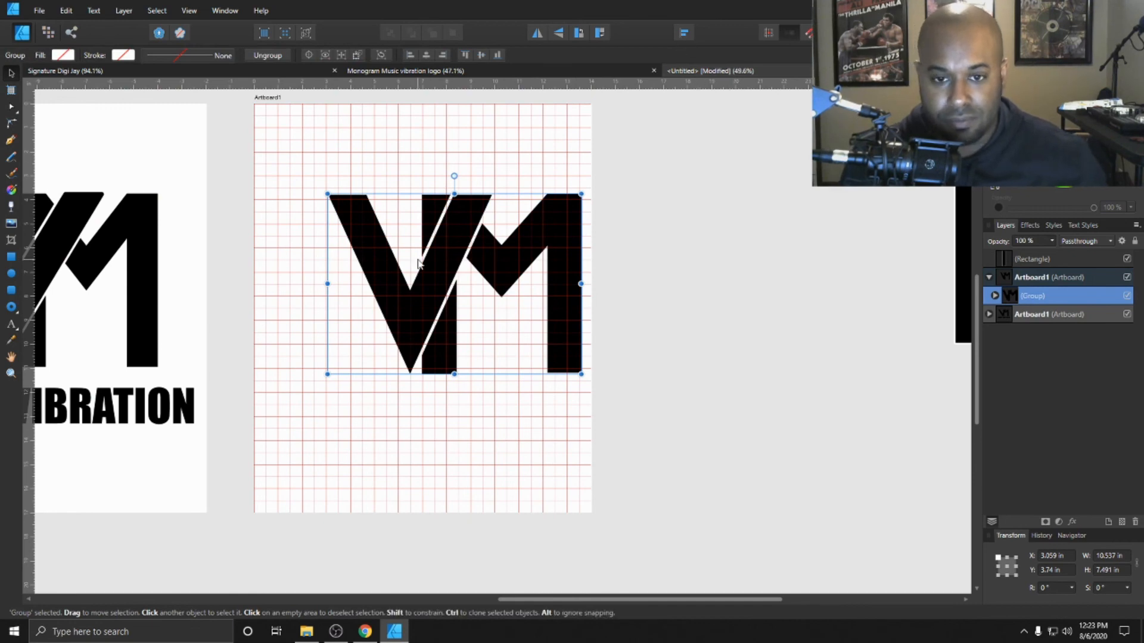
click(685, 33)
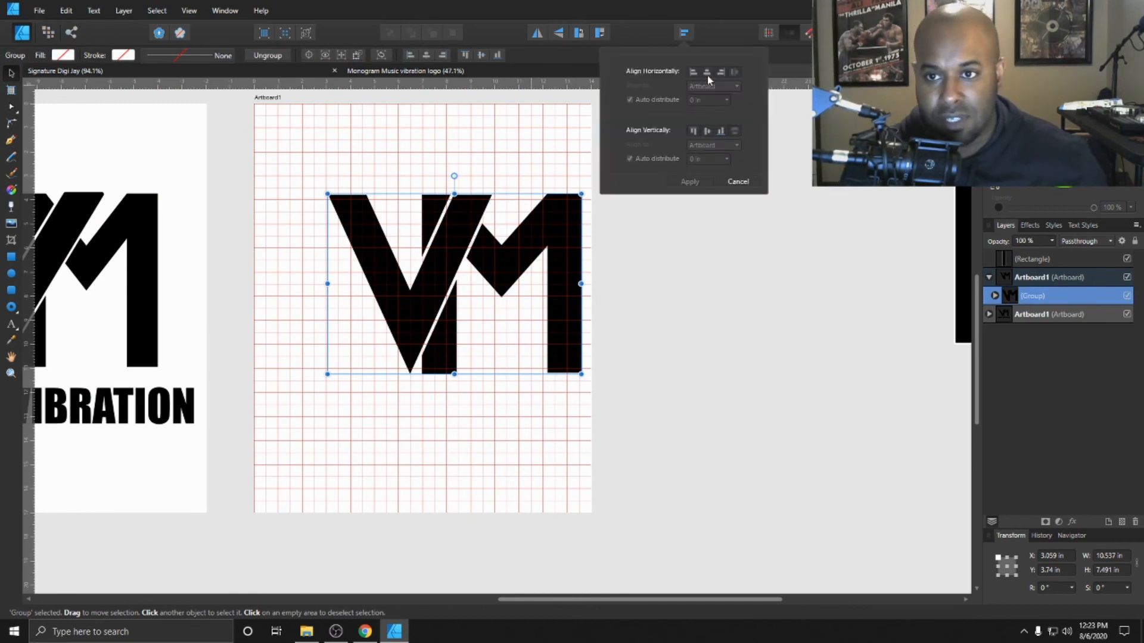
click(707, 72)
click(571, 330)
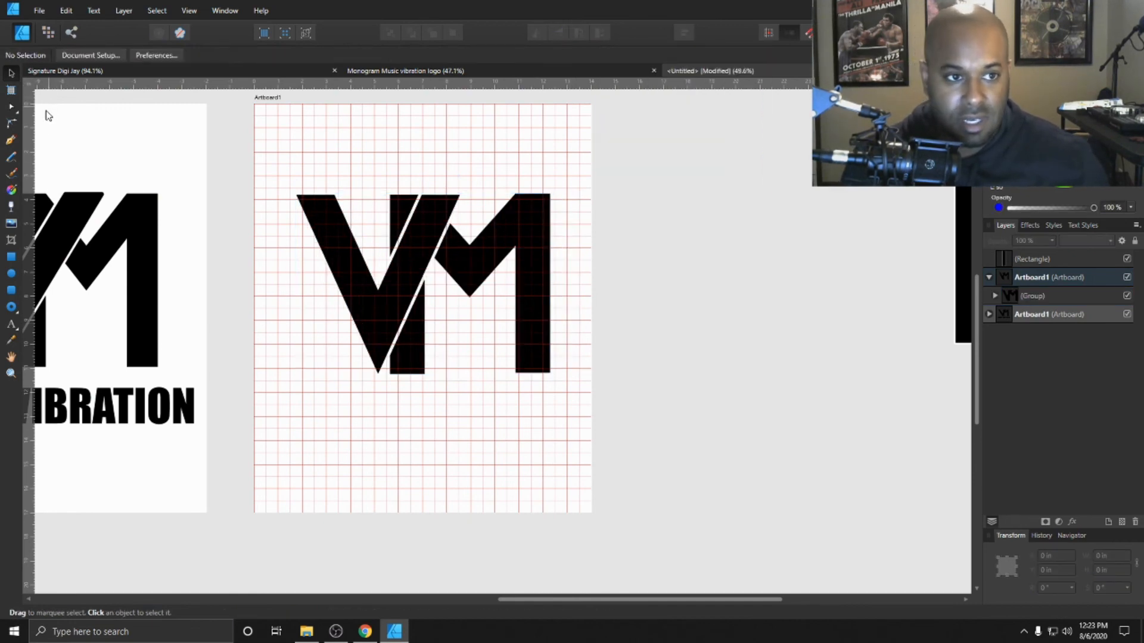
Add the artistic text "Music Vibration" below the monogram and shift it sideways so the whole name fits on the artboard
click(14, 331)
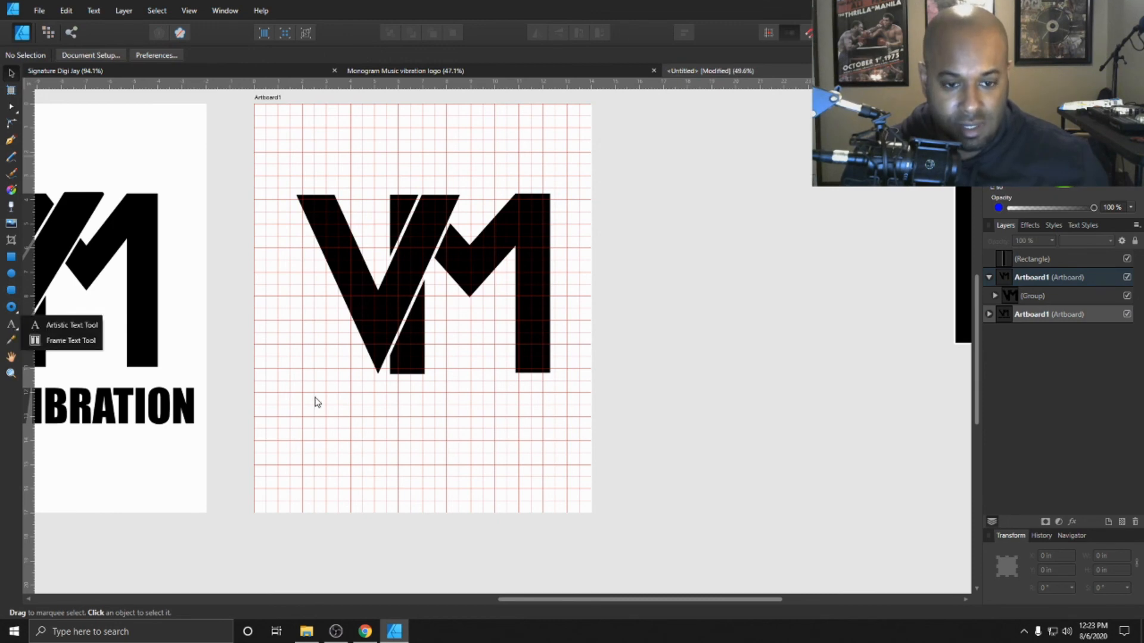
click(64, 325)
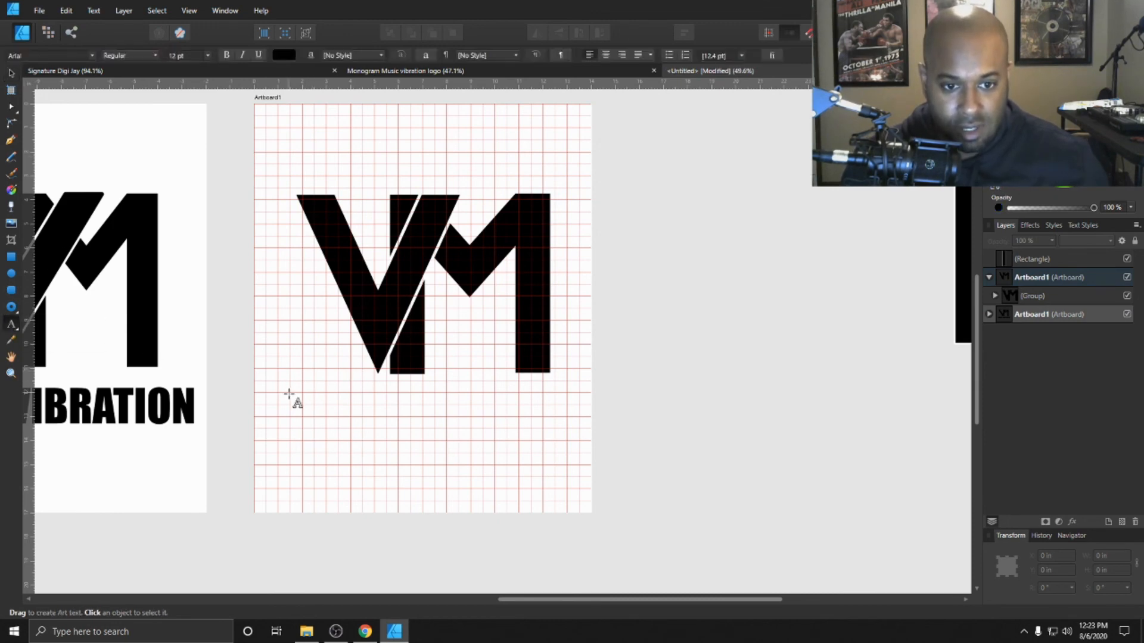
drag(289, 391, 325, 427)
text(Mus)
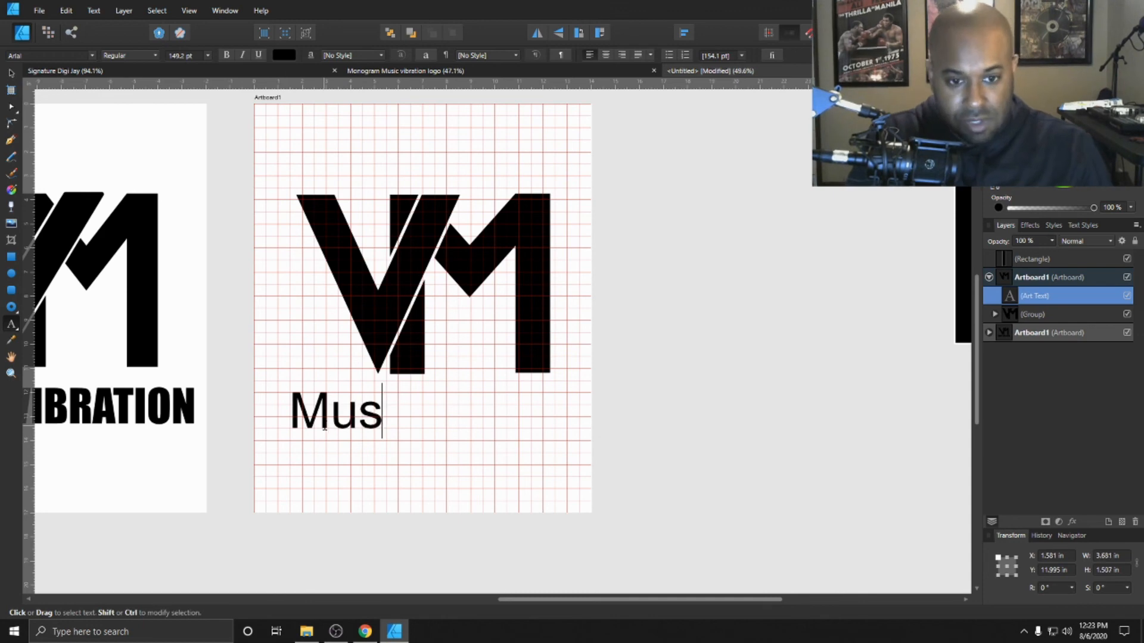
text(ic Vib)
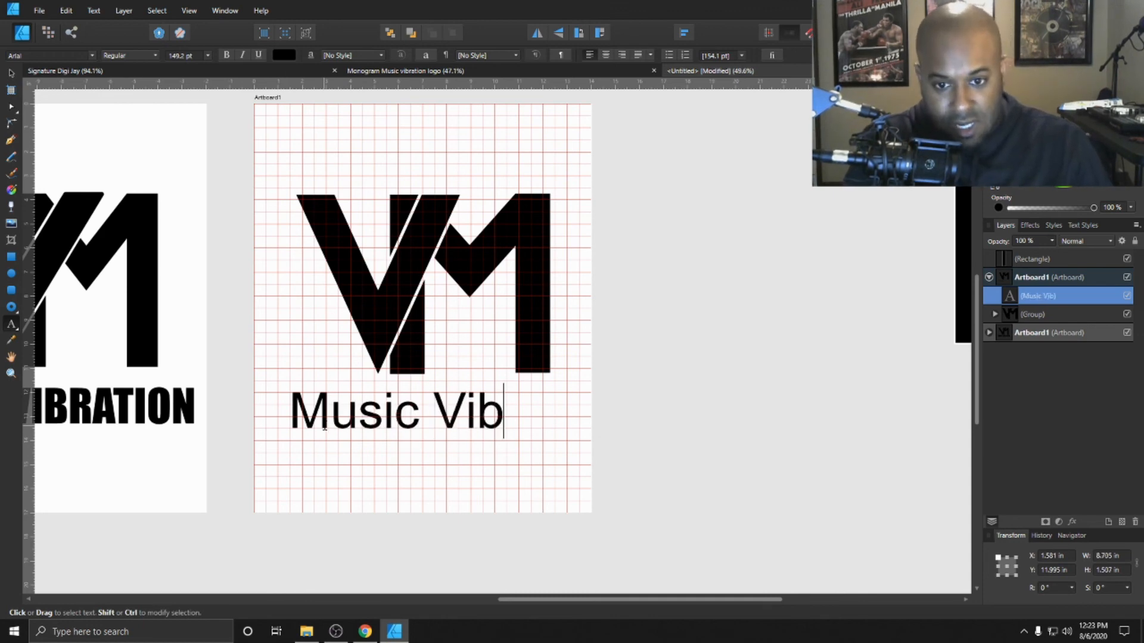
text(ration)
key(Escape)
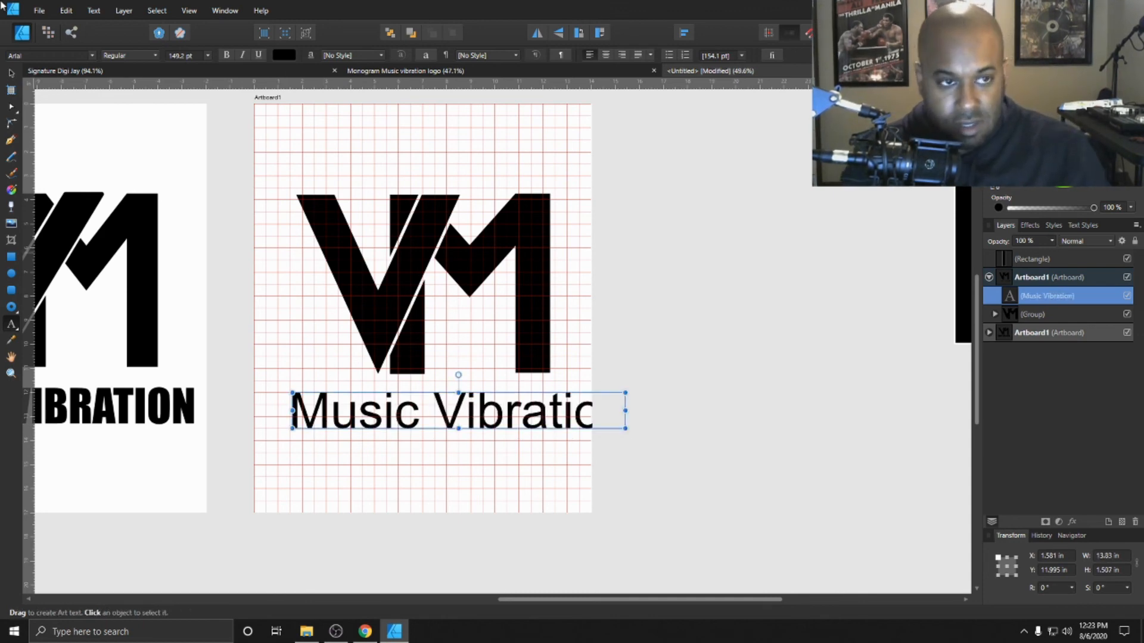
click(11, 74)
drag(598, 422, 557, 424)
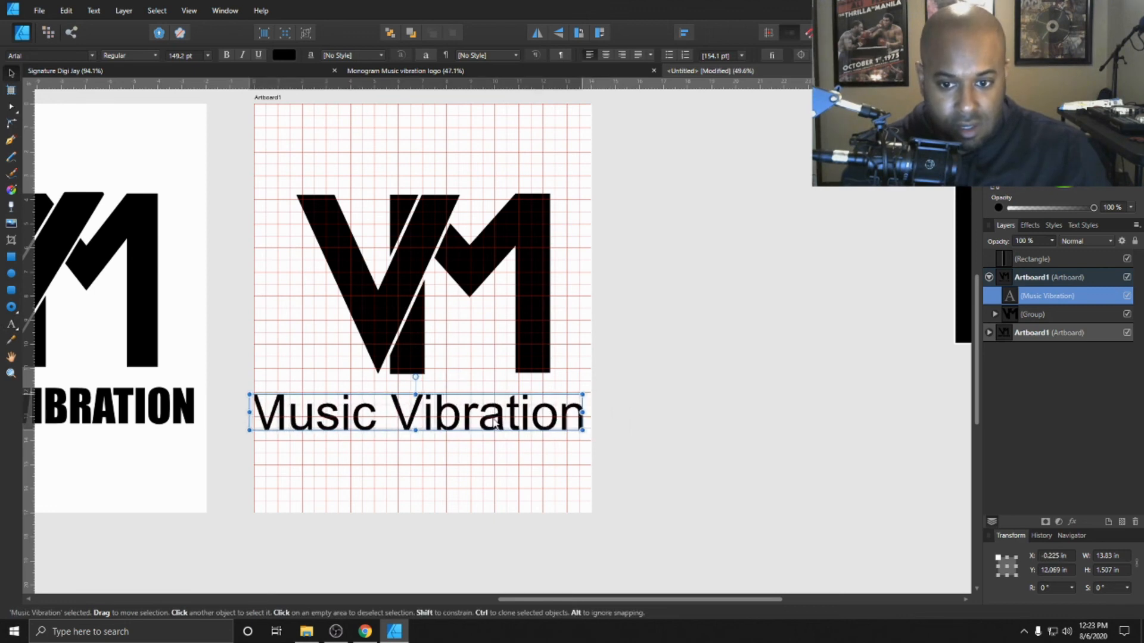
Select the whole "Music Vibration" text and set its font to Impact
double_click(582, 411)
double_click(582, 411)
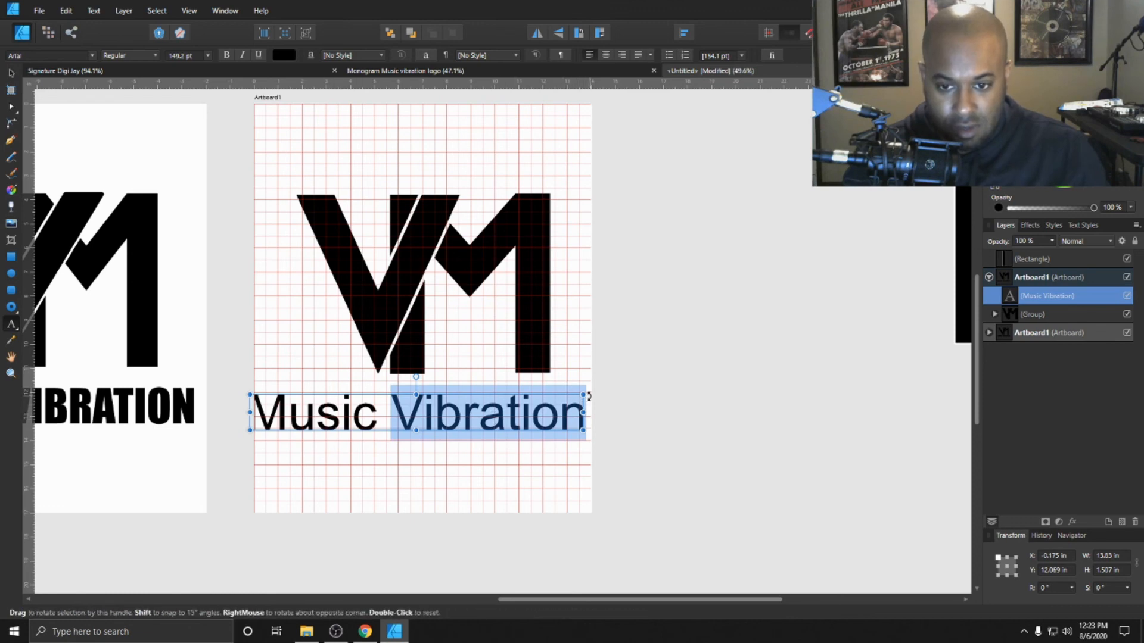
drag(582, 411, 143, 451)
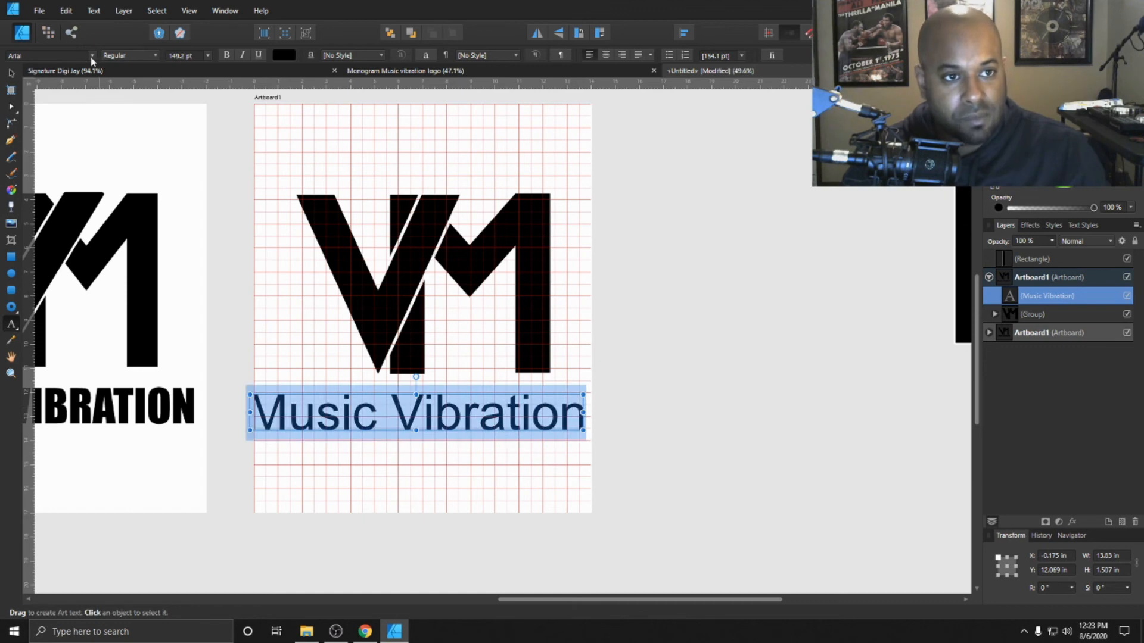
click(93, 56)
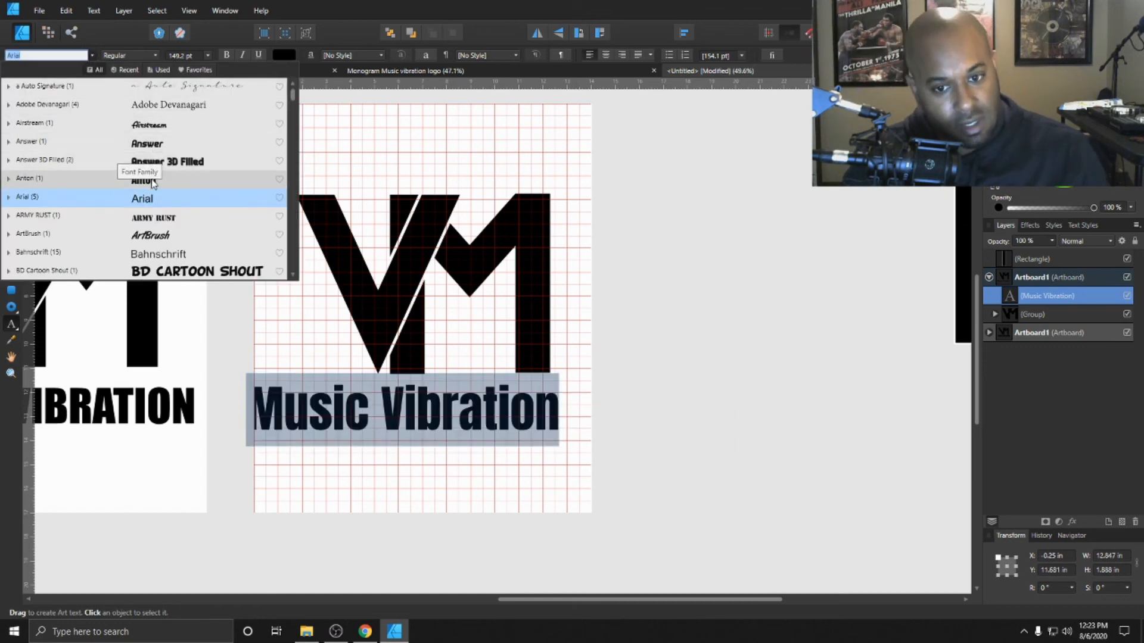
scroll(152, 182, down, 3)
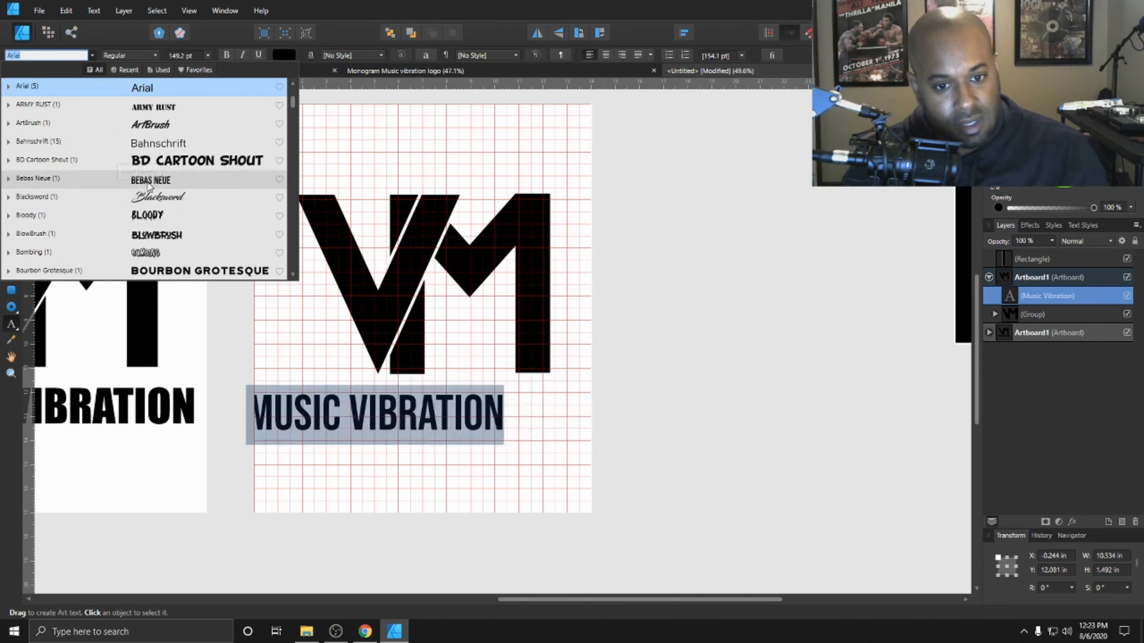
scroll(150, 185, down, 2)
scroll(171, 219, down, 6)
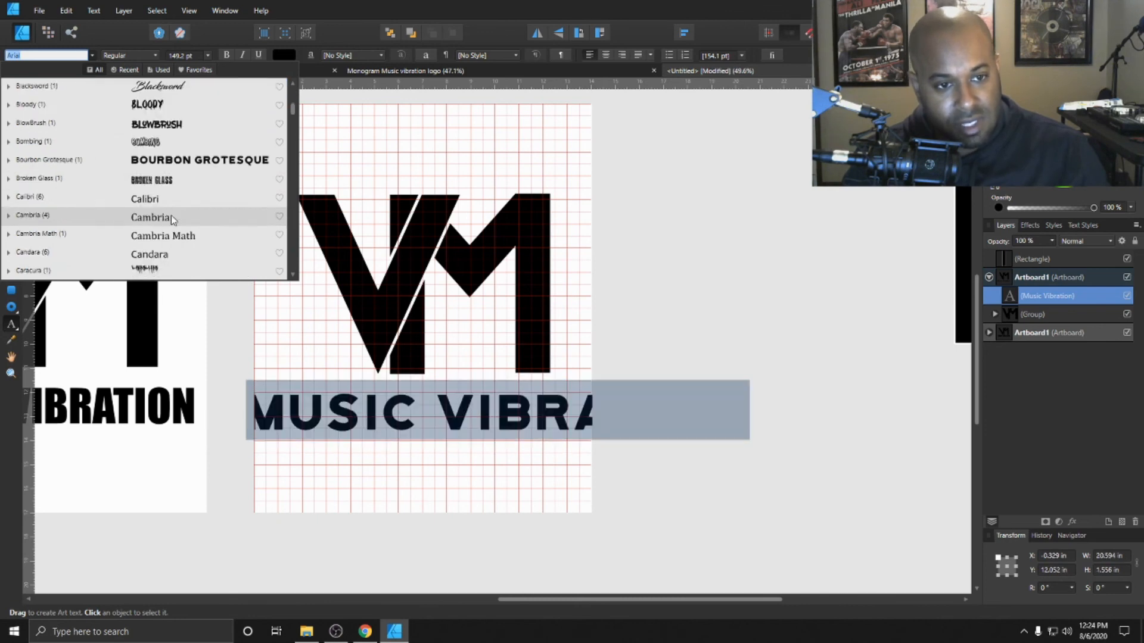
scroll(172, 219, down, 5)
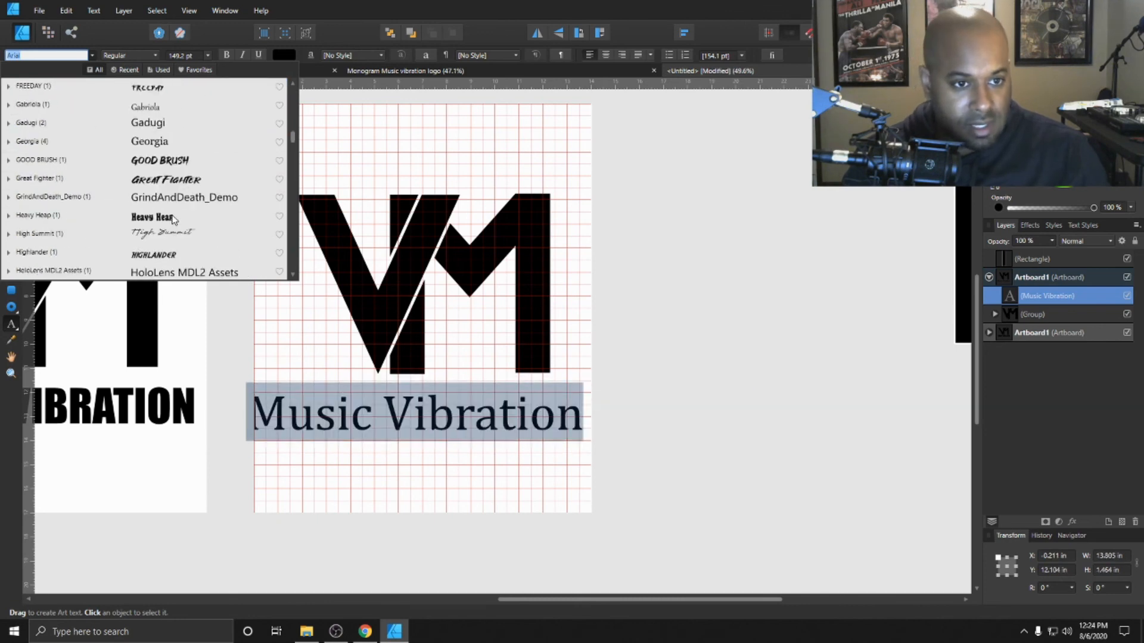
scroll(172, 220, down, 1)
scroll(171, 221, down, 1)
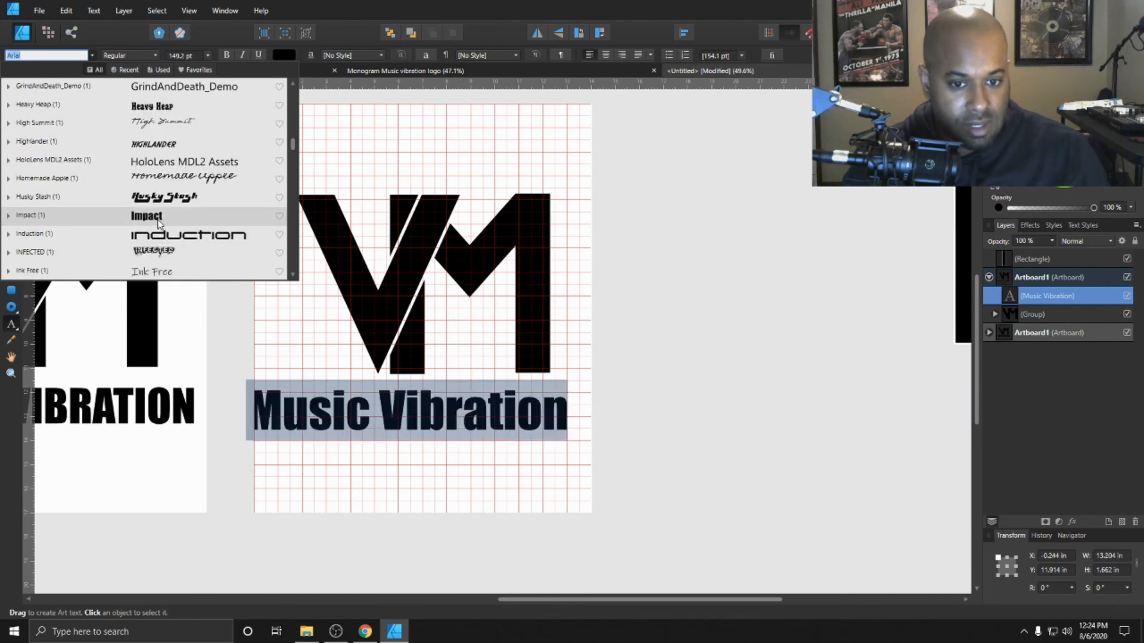
click(158, 222)
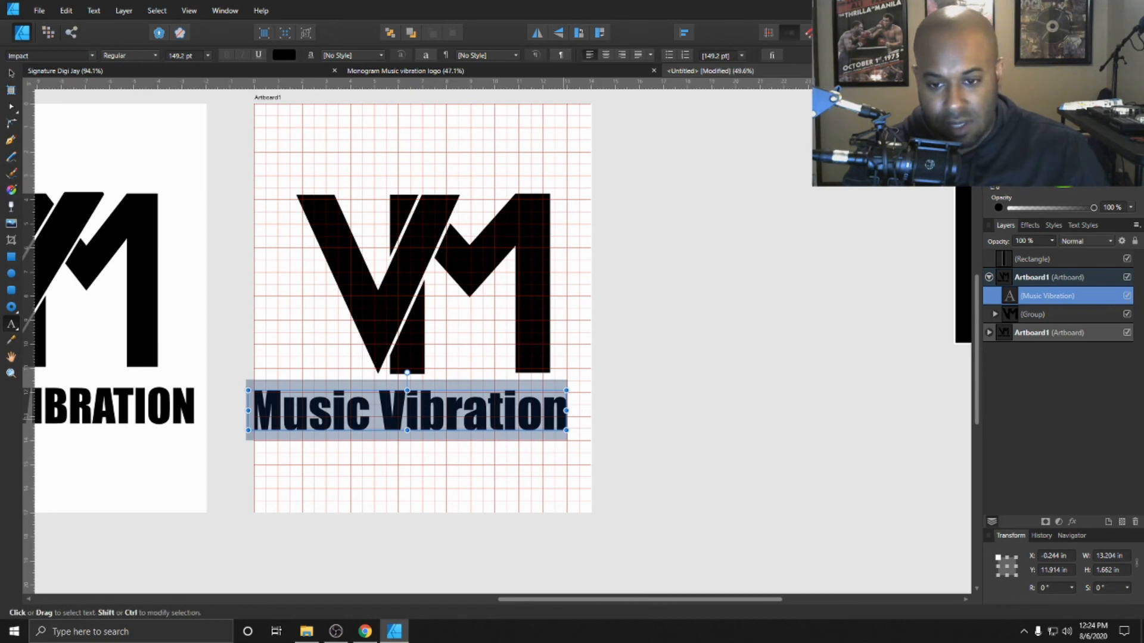
Replace the mixed-case company name beneath the monogram with the capitals "MUSIC VIRATION" in the same text object
click(564, 425)
key(BackSpace)
key(BackSpace)
key(BackSpace)
key(BackSpace)
key(BackSpace)
key(BackSpace)
key(BackSpace)
key(BackSpace)
key(BackSpace)
key(BackSpace)
key(BackSpace)
key(BackSpace)
key(BackSpace)
key(BackSpace)
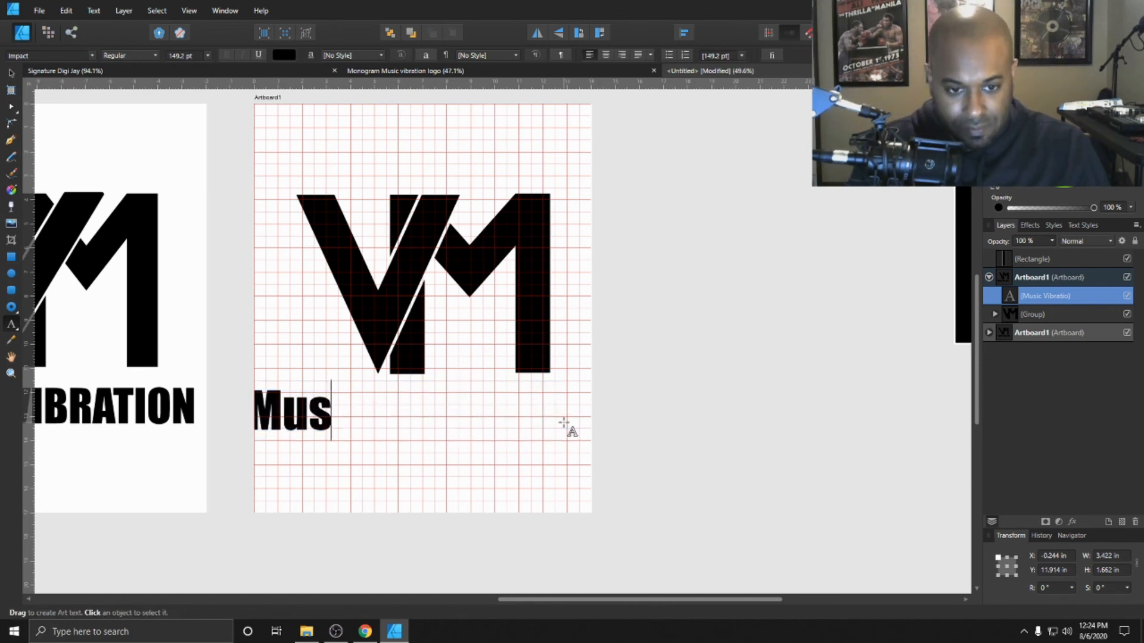
text(usi)
key(BackSpace)
key(BackSpace)
key(BackSpace)
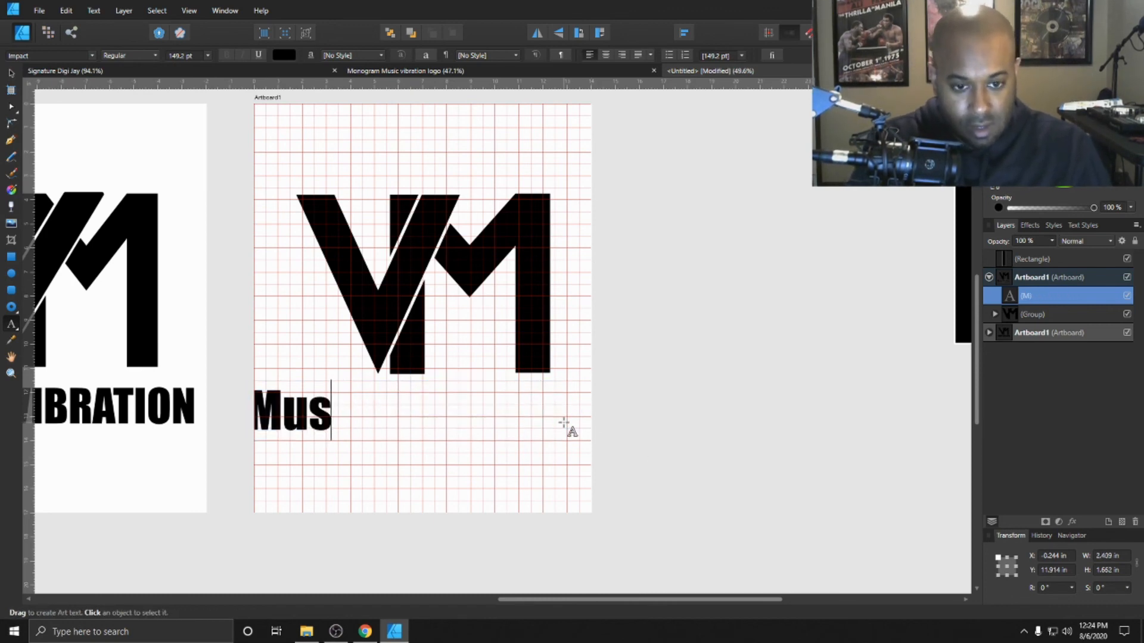
text(USIC bA)
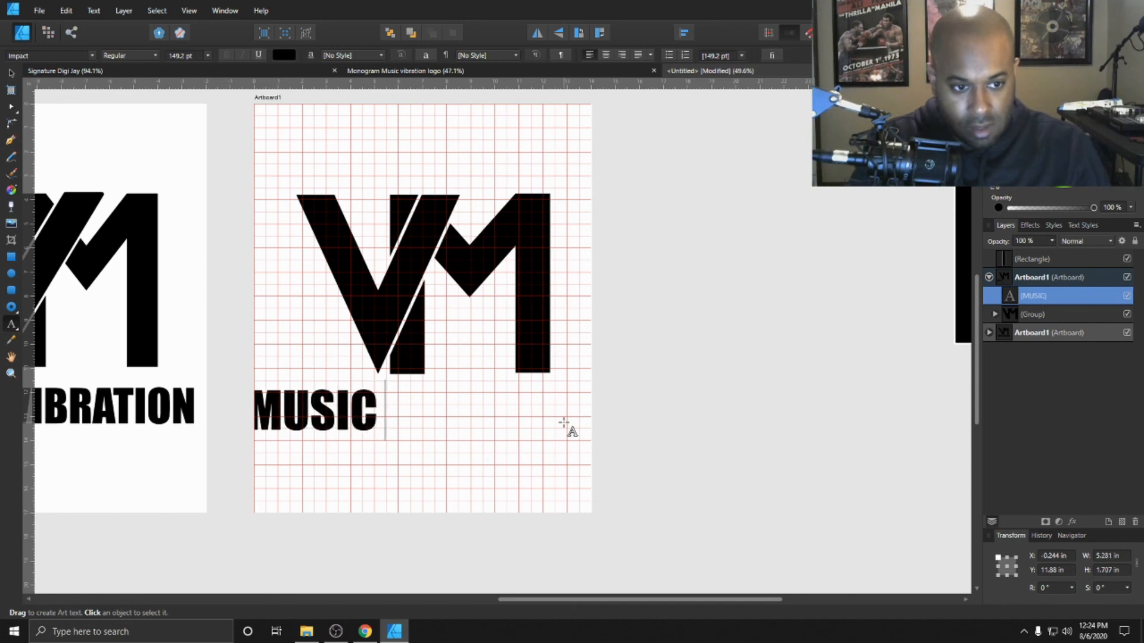
key(BackSpace)
key(BackSpace)
text(VAR)
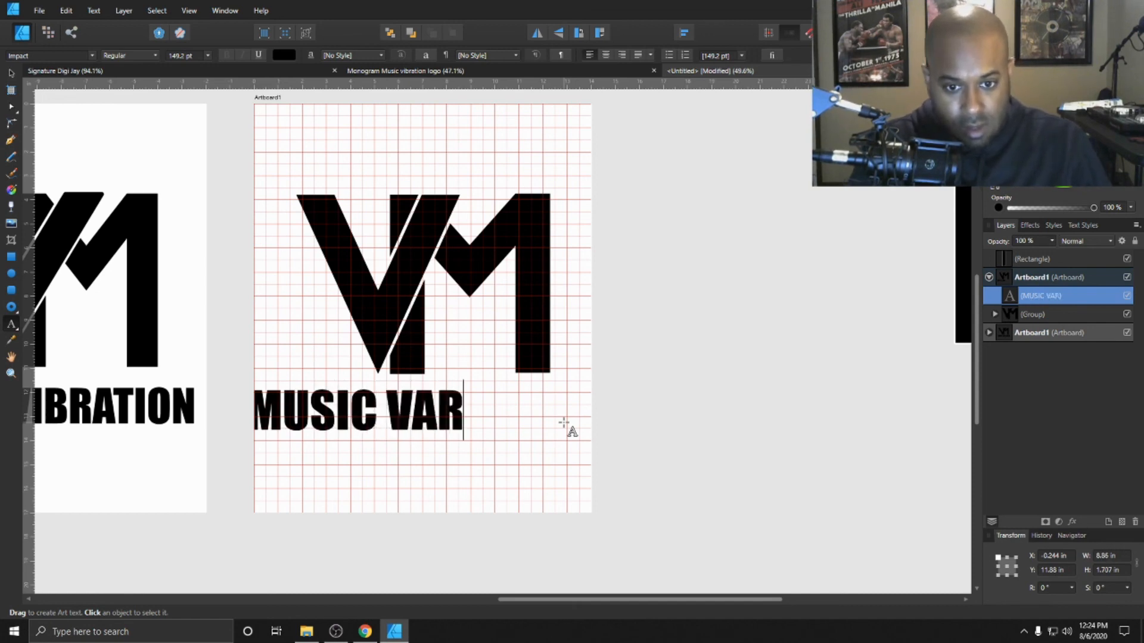
key(BackSpace)
key(BackSpace)
text(IRA)
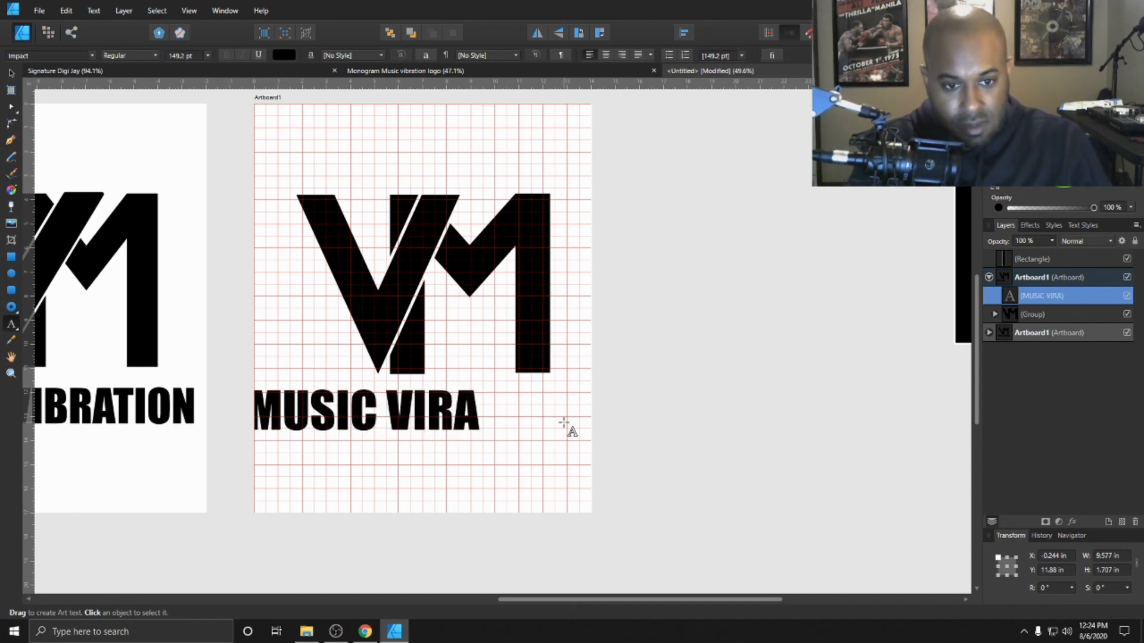
text(TION)
key(Escape)
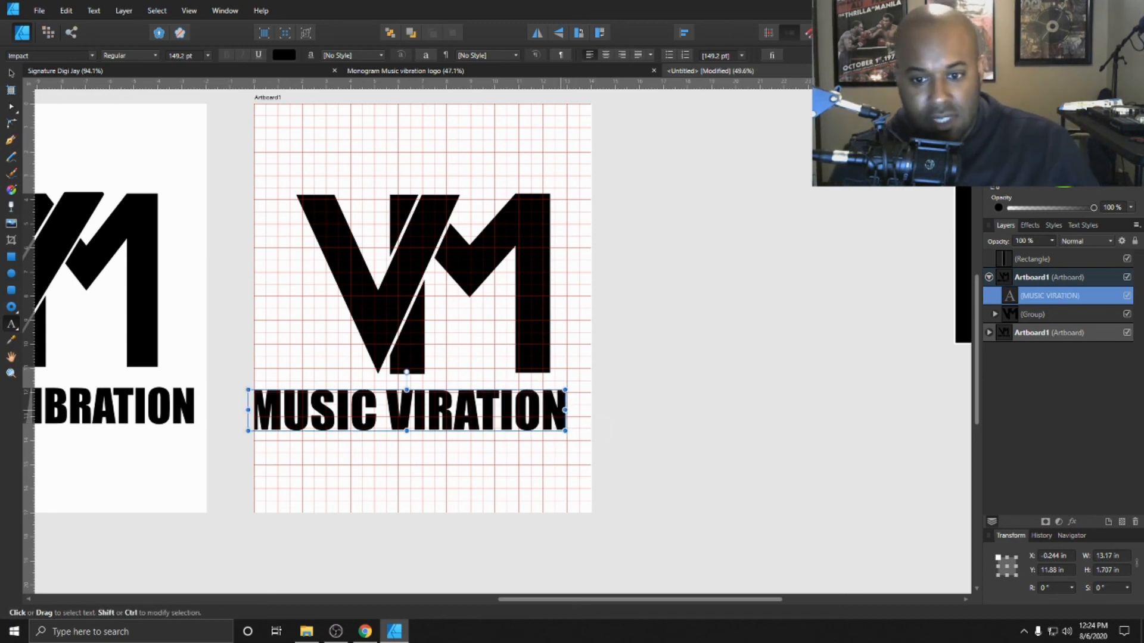
Move the company name sideways and slightly up to centre it beneath the monogram, and scale it down to about 12.3 in wide
drag(565, 412, 203, 421)
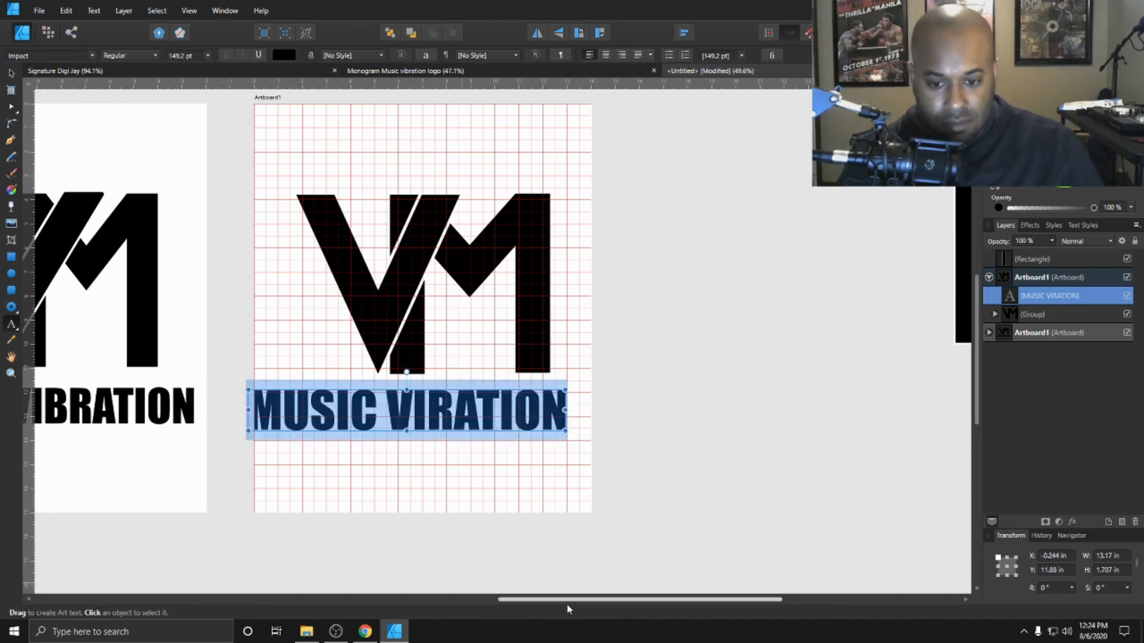
drag(561, 600, 534, 603)
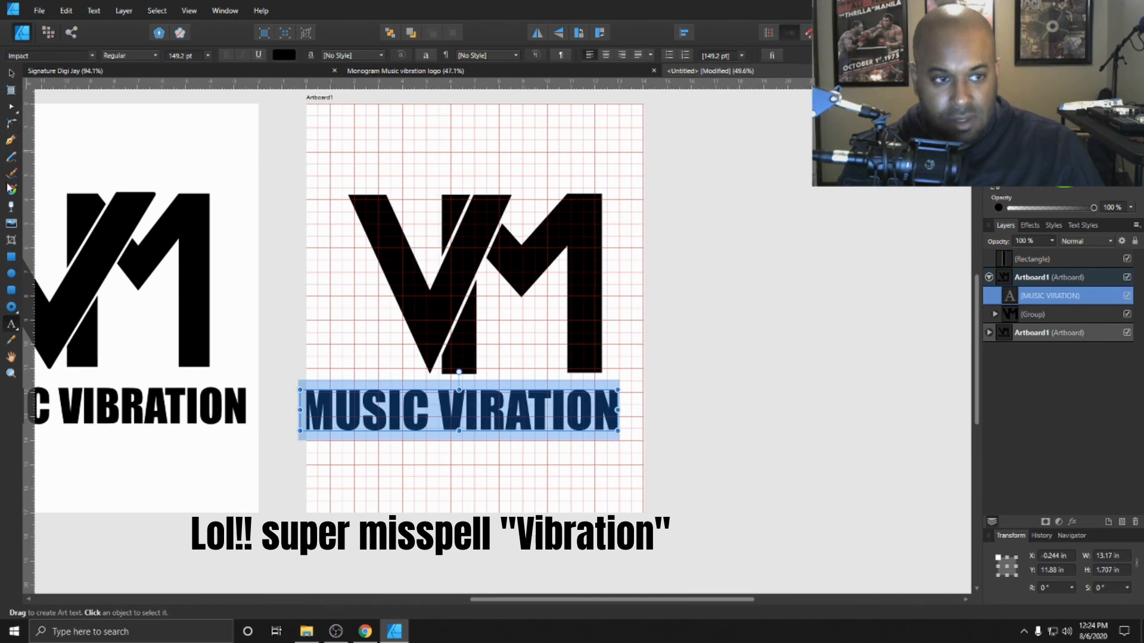
click(11, 72)
drag(475, 422, 493, 421)
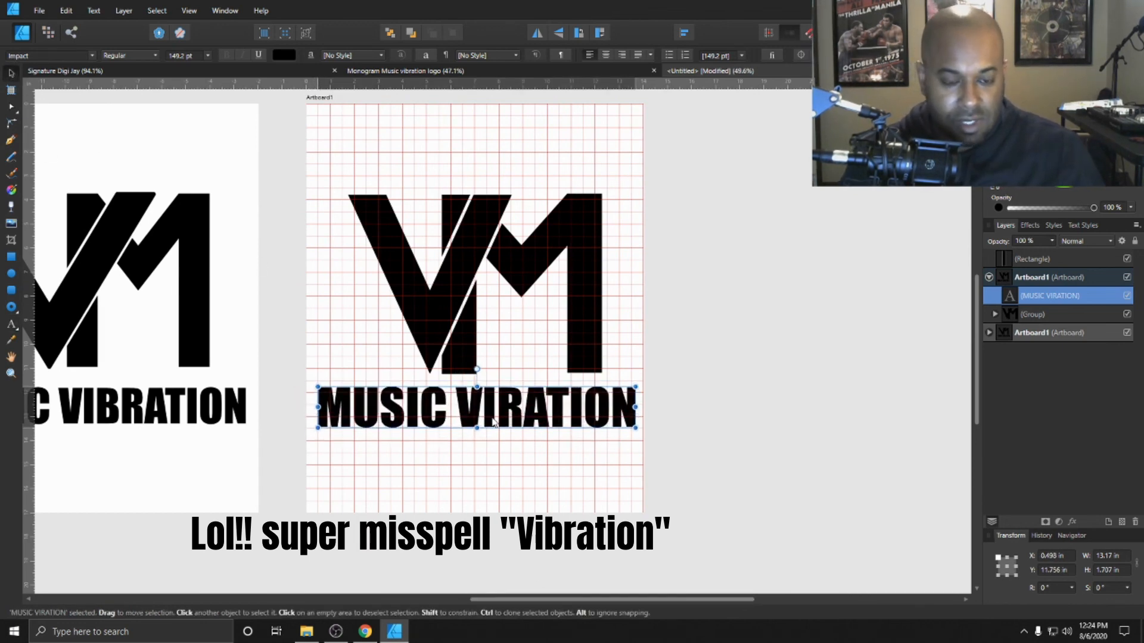
scroll(300, 432, down, 3)
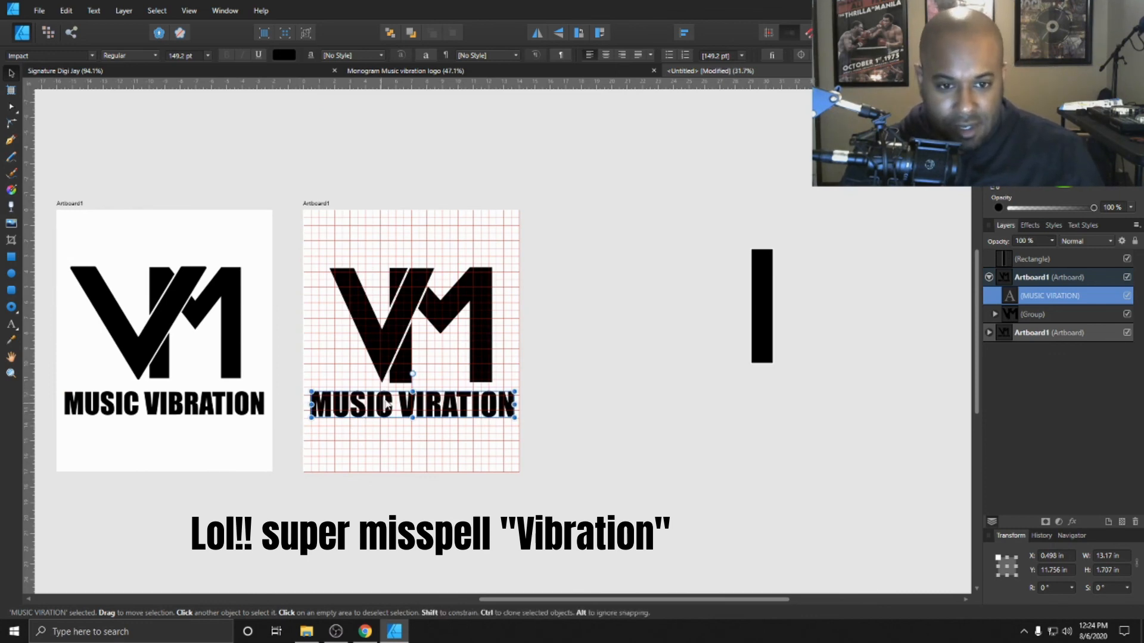
drag(511, 409, 509, 409)
Hide the grid and clear the selection of the text and monogram to check the logo up close on the plain artboard
shift+click(479, 312)
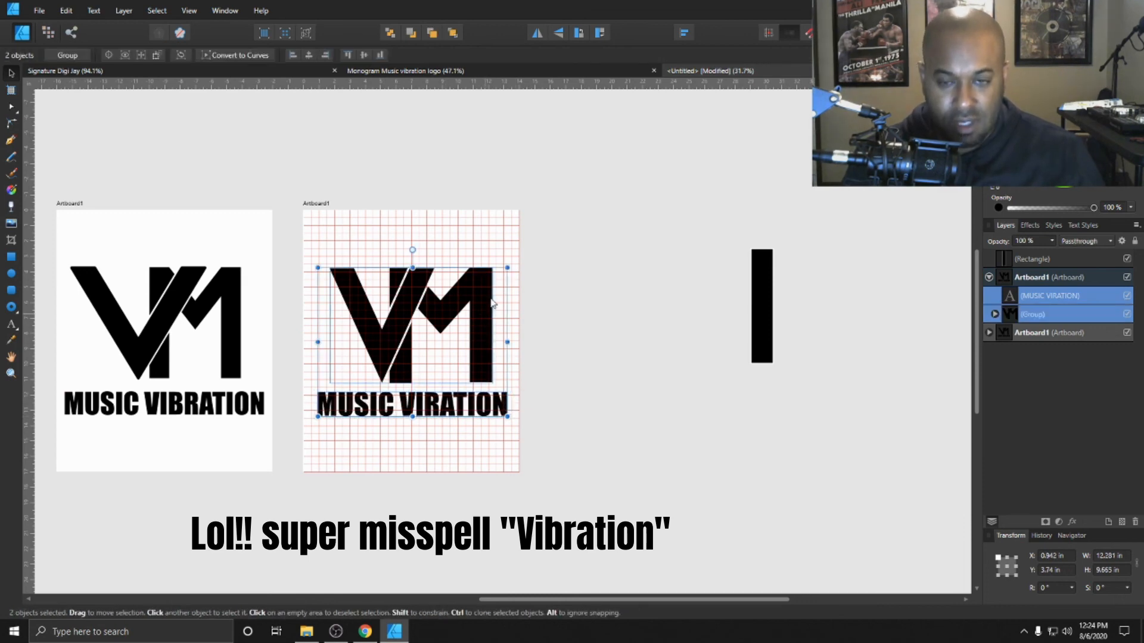
click(189, 10)
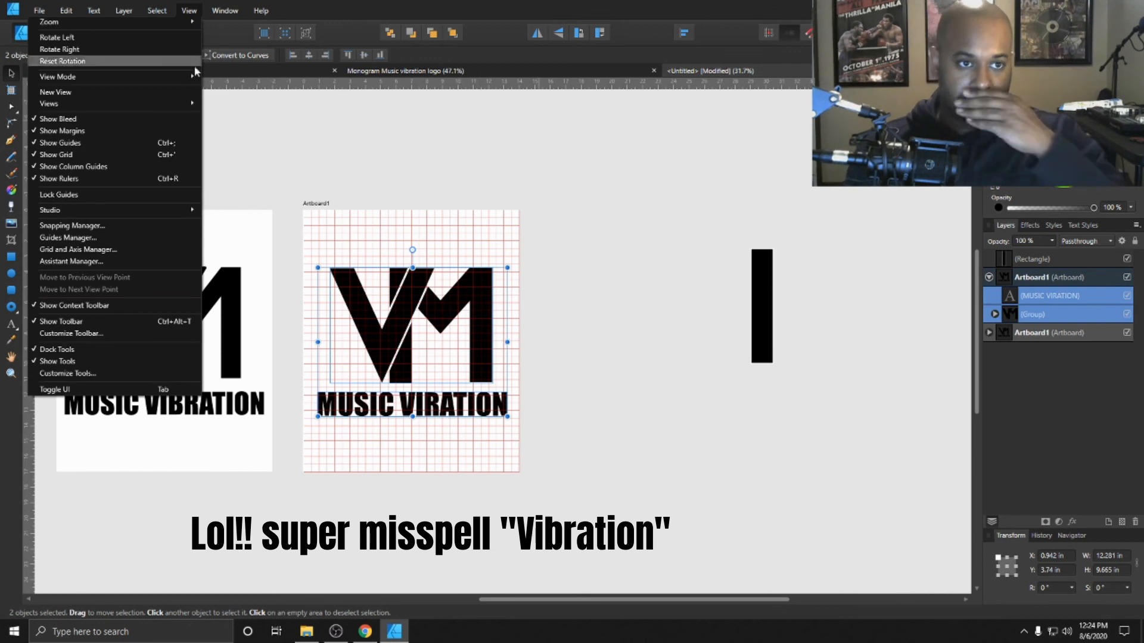
click(70, 158)
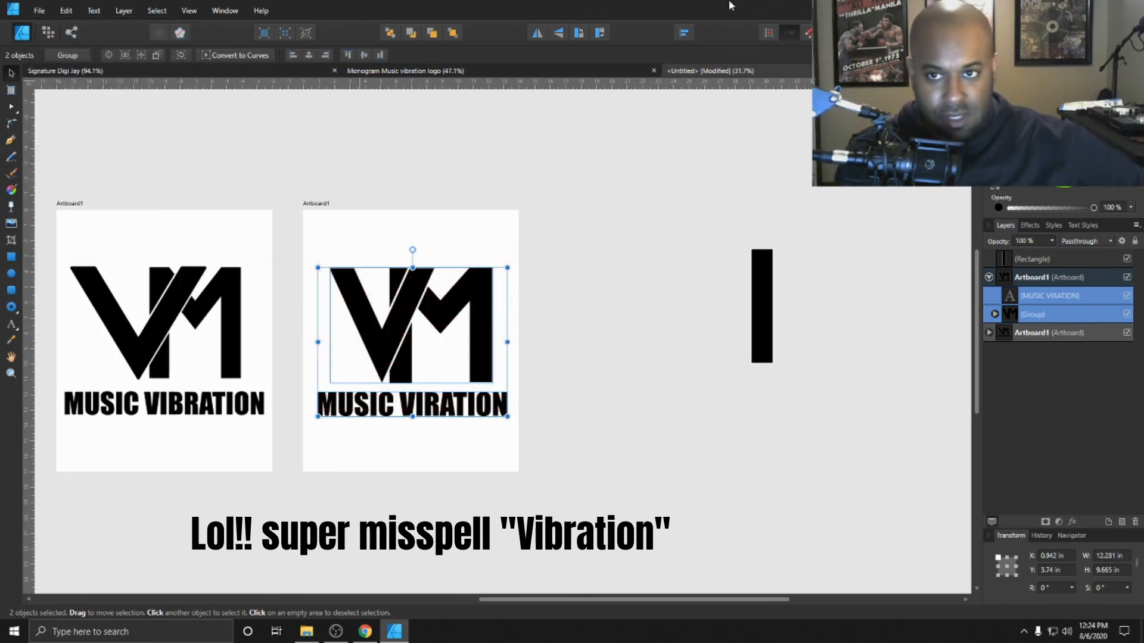
click(681, 39)
click(569, 330)
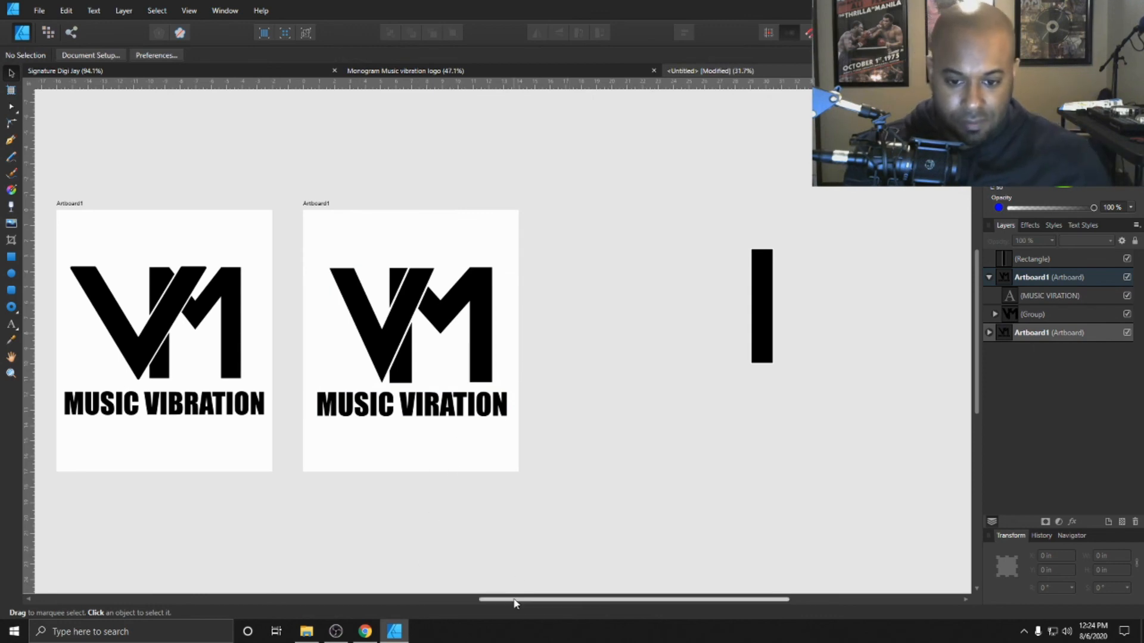
drag(514, 600, 477, 600)
scroll(475, 391, up, 4)
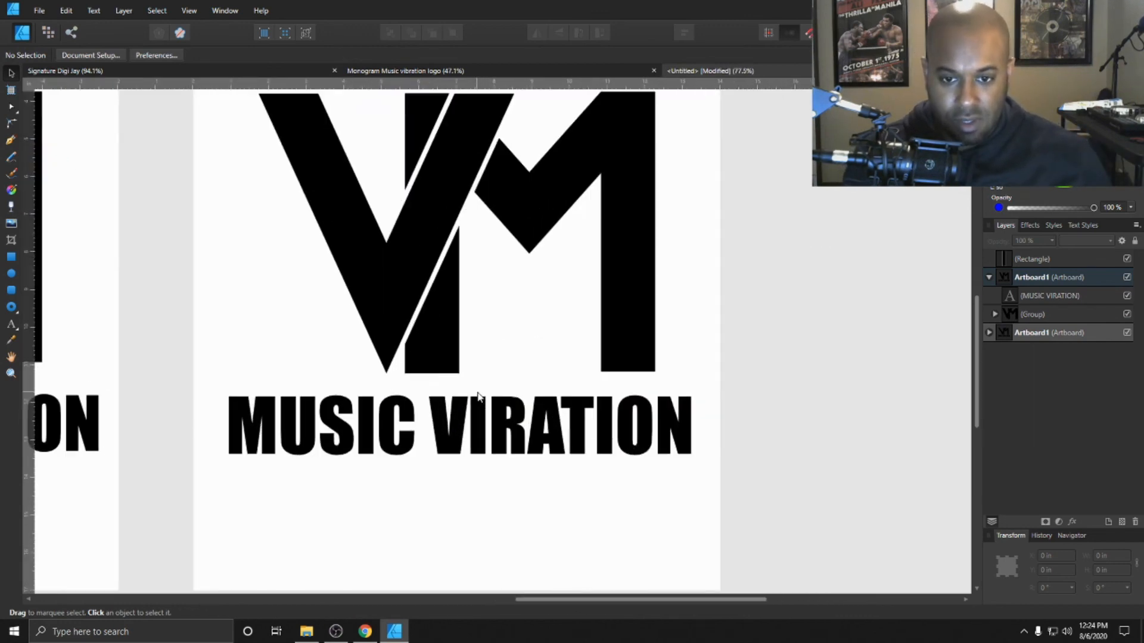
scroll(494, 356, up, 2)
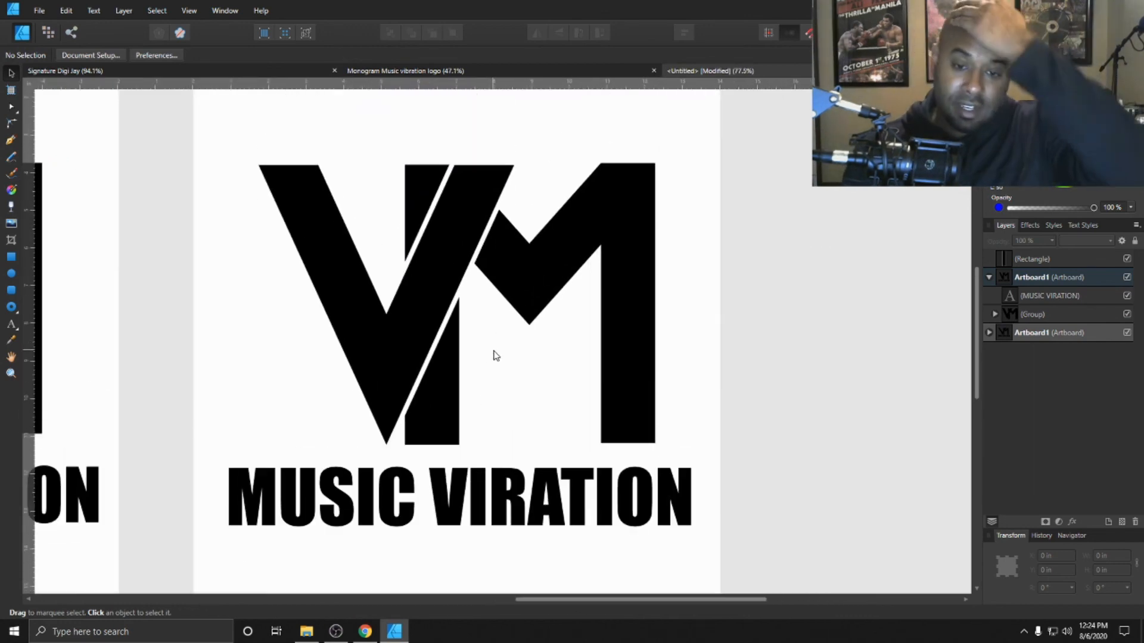